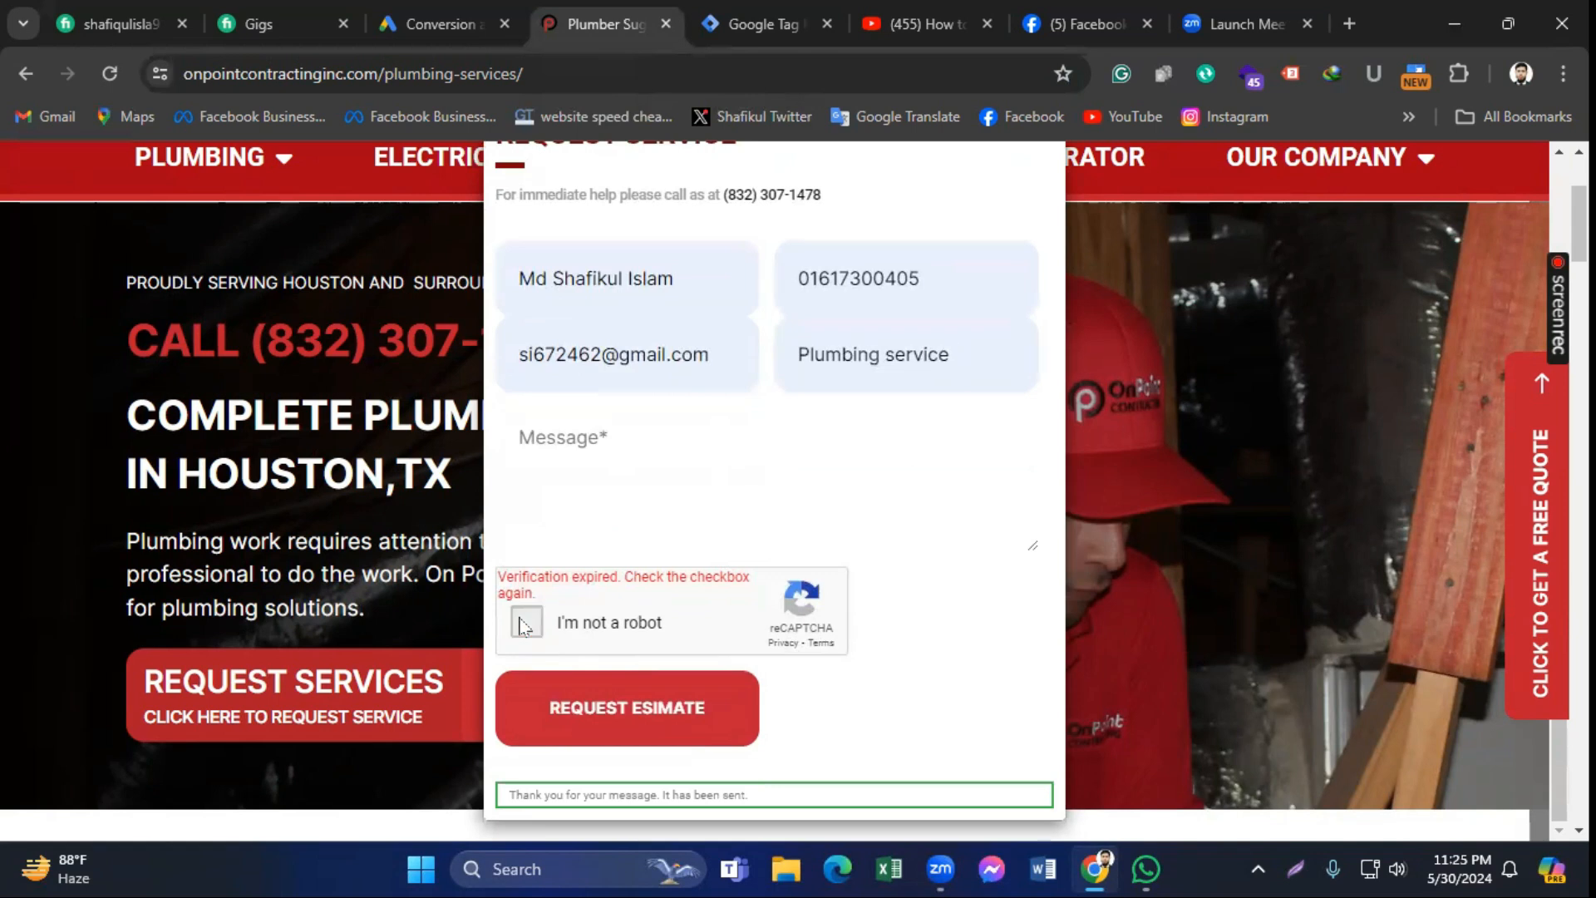
# Step: Complete the reCAPTCHA check in the plumbing page's Request Service form and close the form
pyautogui.scroll(-1, 700, 559)
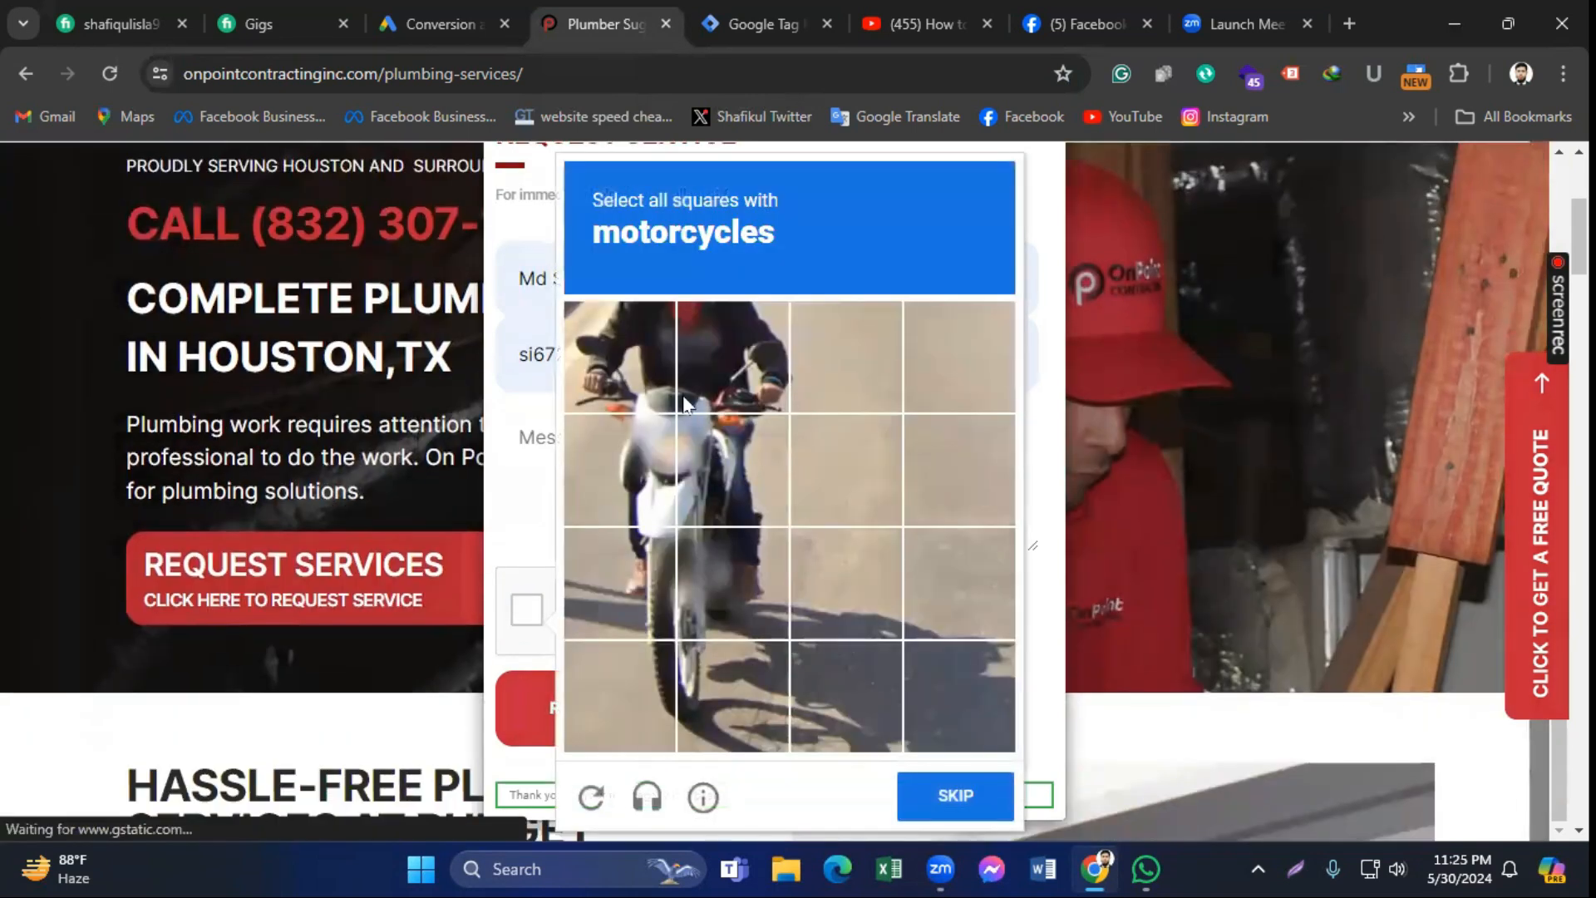
pyautogui.click(907, 796)
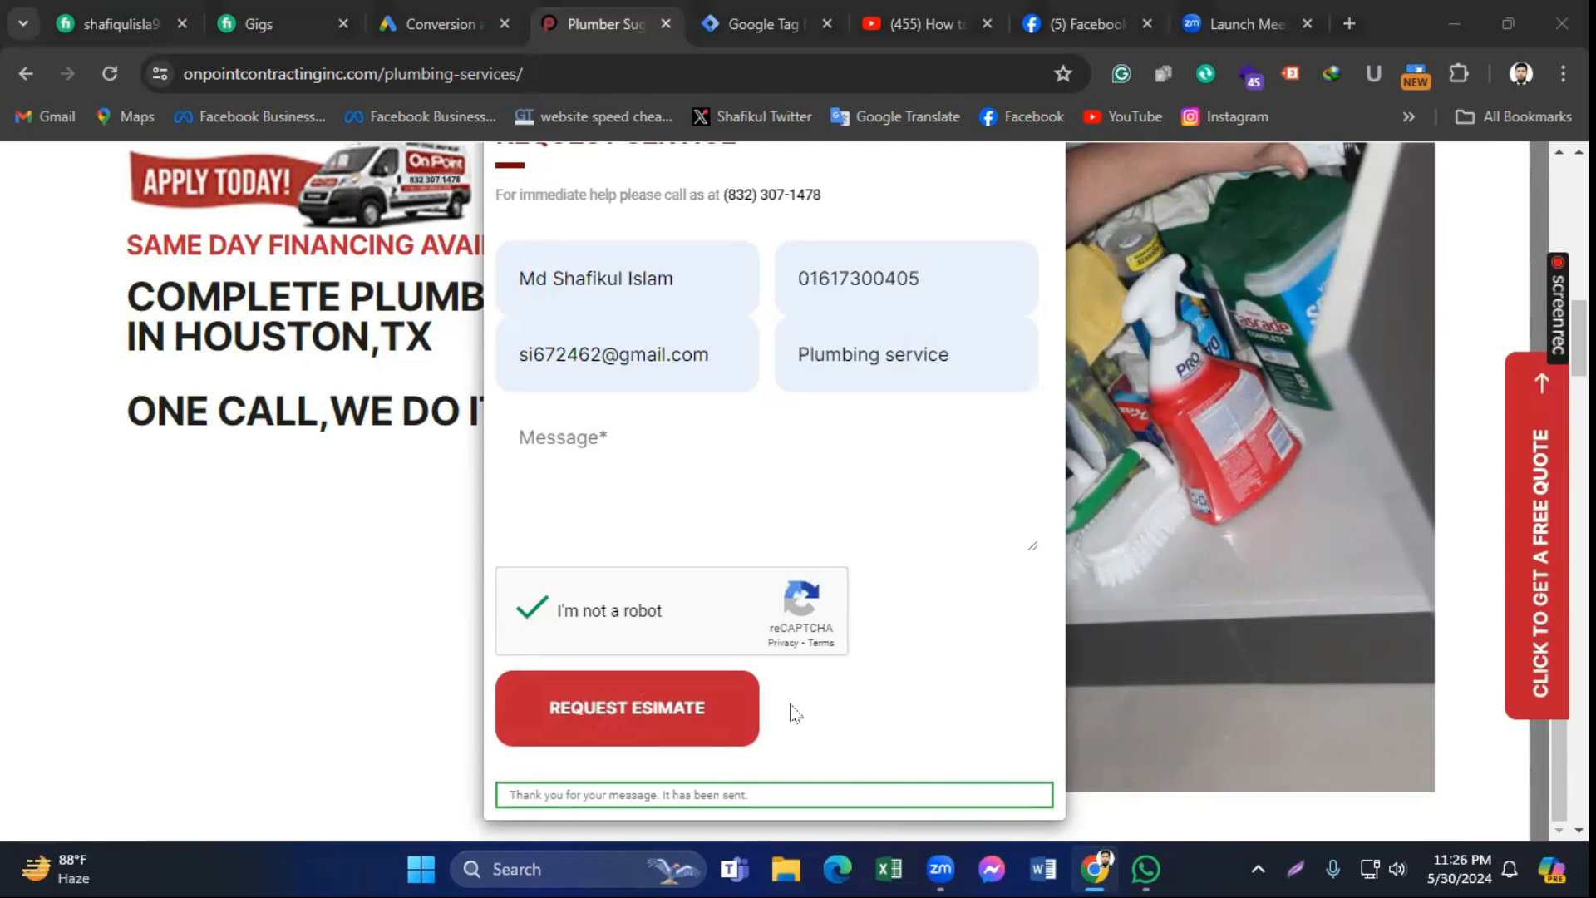
pyautogui.click(1124, 714)
pyautogui.scroll(7, 905, 633)
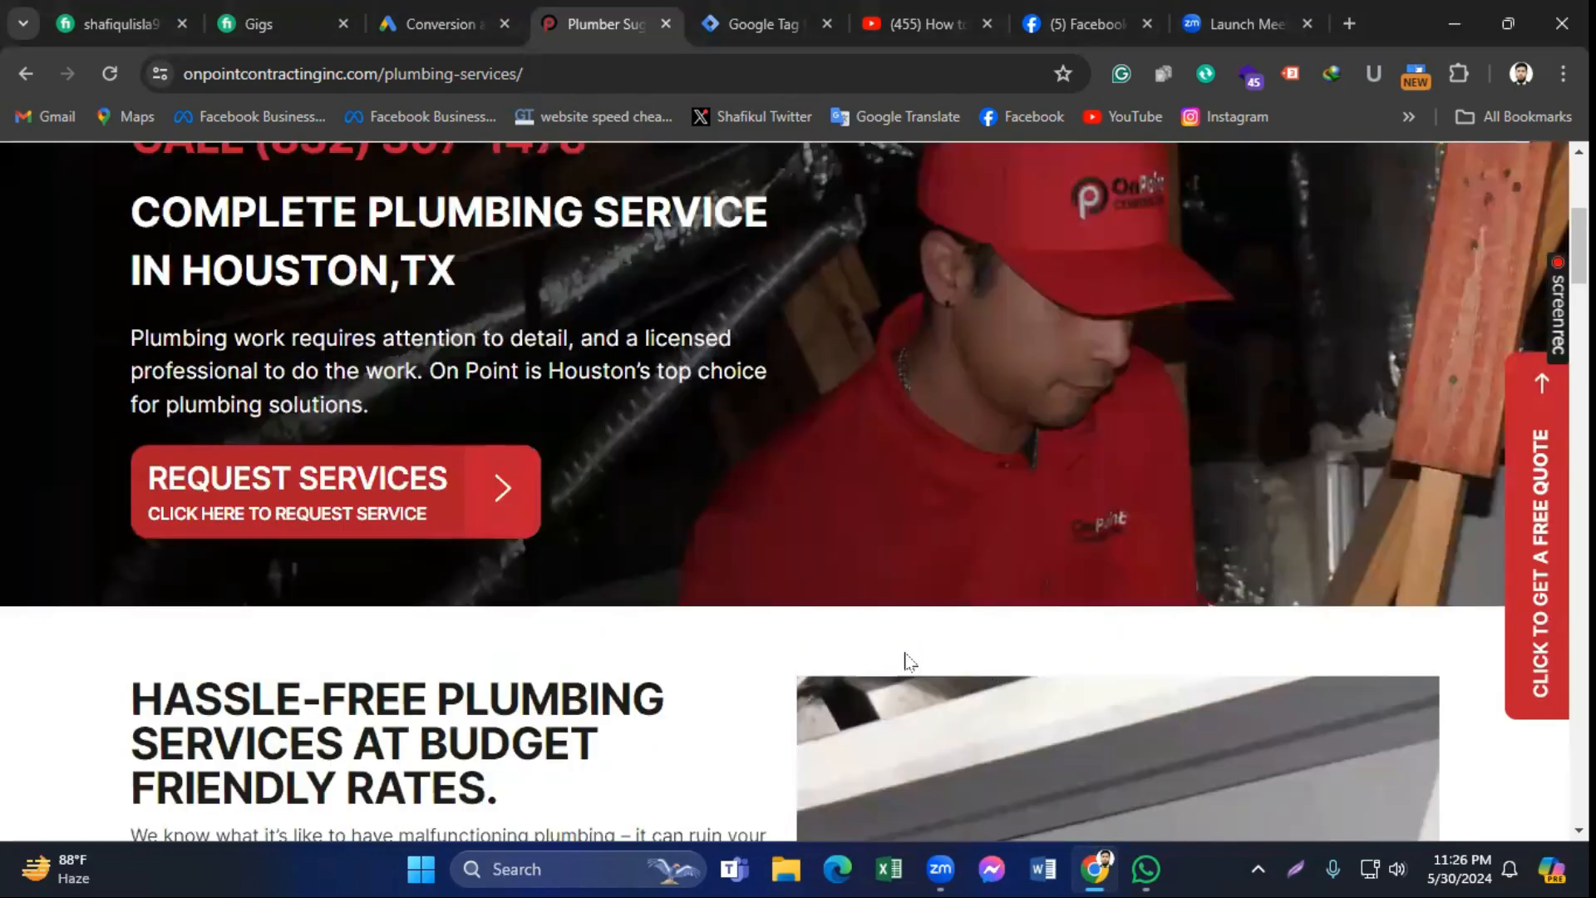
pyautogui.scroll(-4, 787, 421)
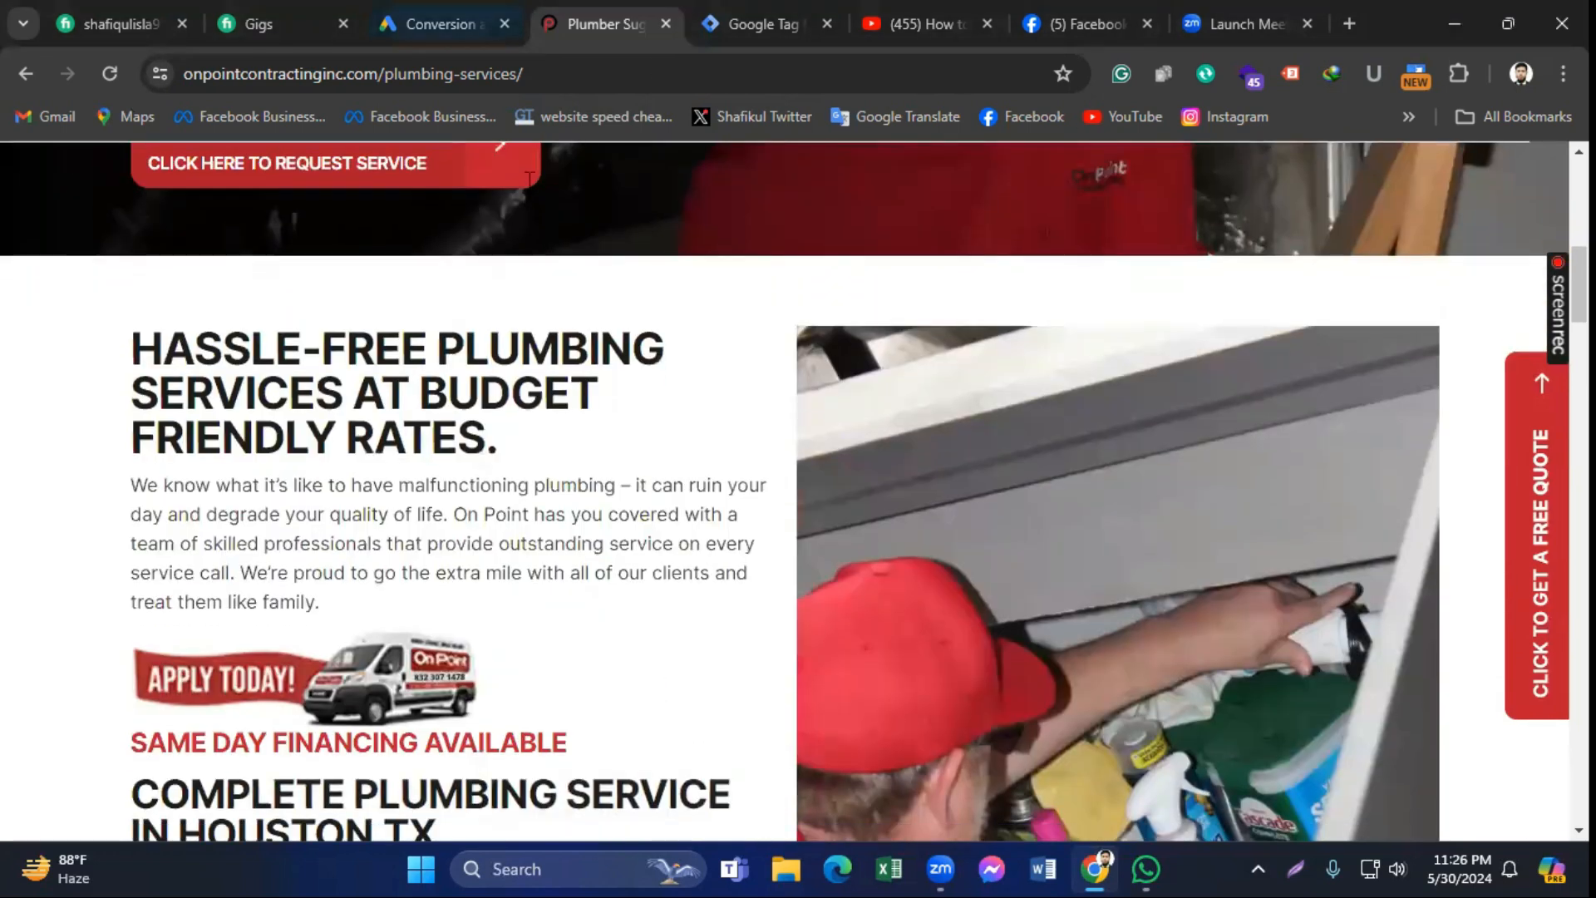
pyautogui.scroll(1, 841, 478)
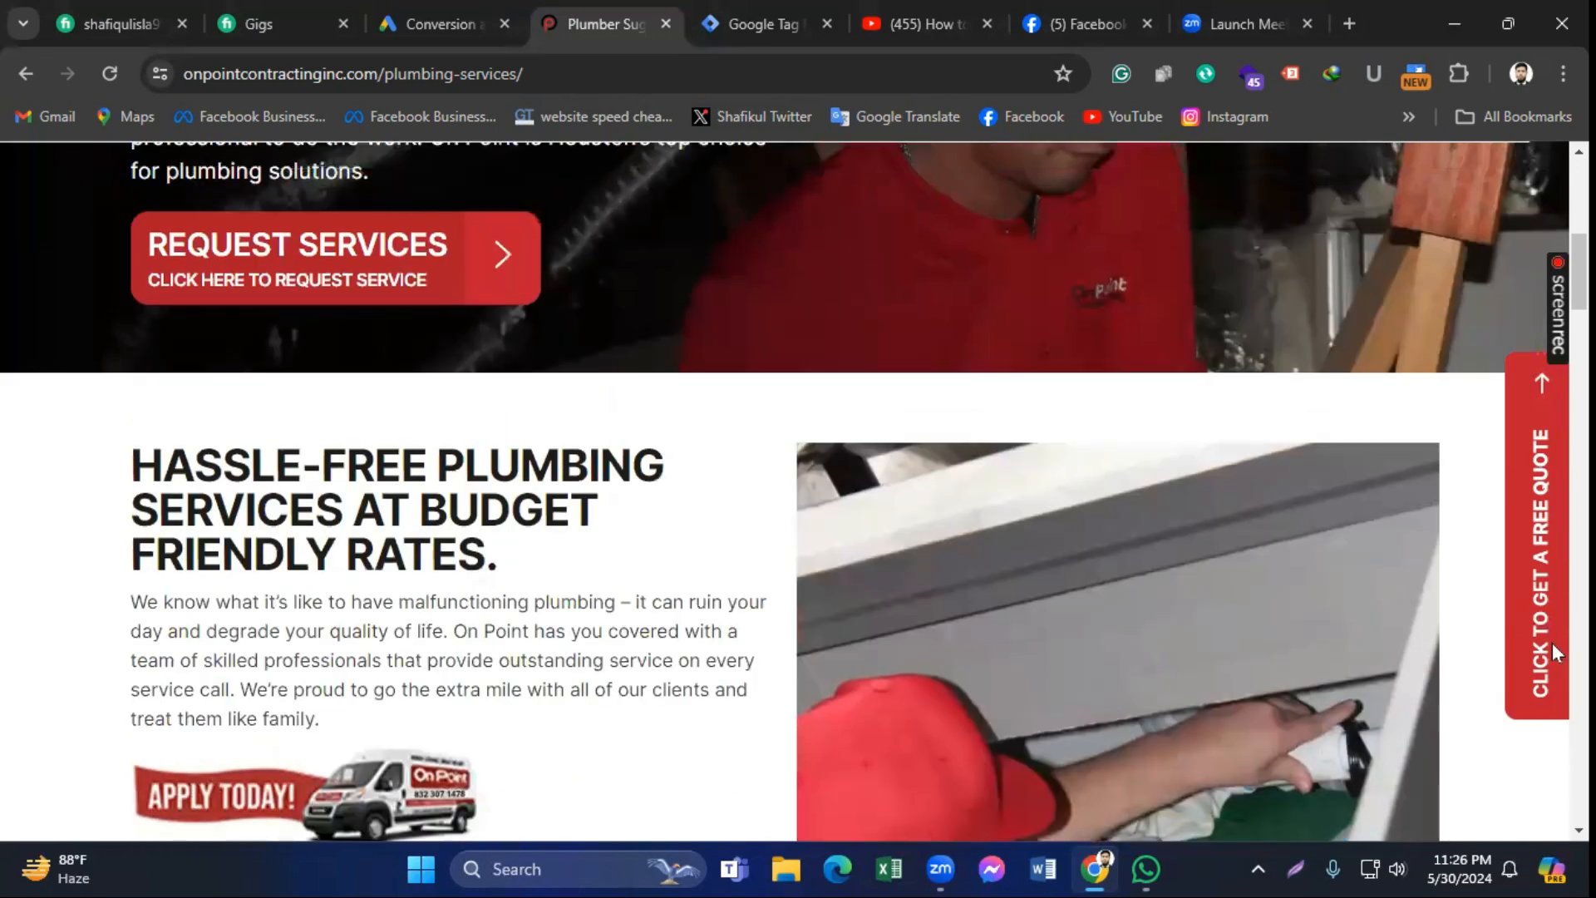
# Step: Reopen the Request Service form, submit the estimate request, and check the area below the form for a response
pyautogui.click(381, 268)
pyautogui.scroll(-2, 665, 498)
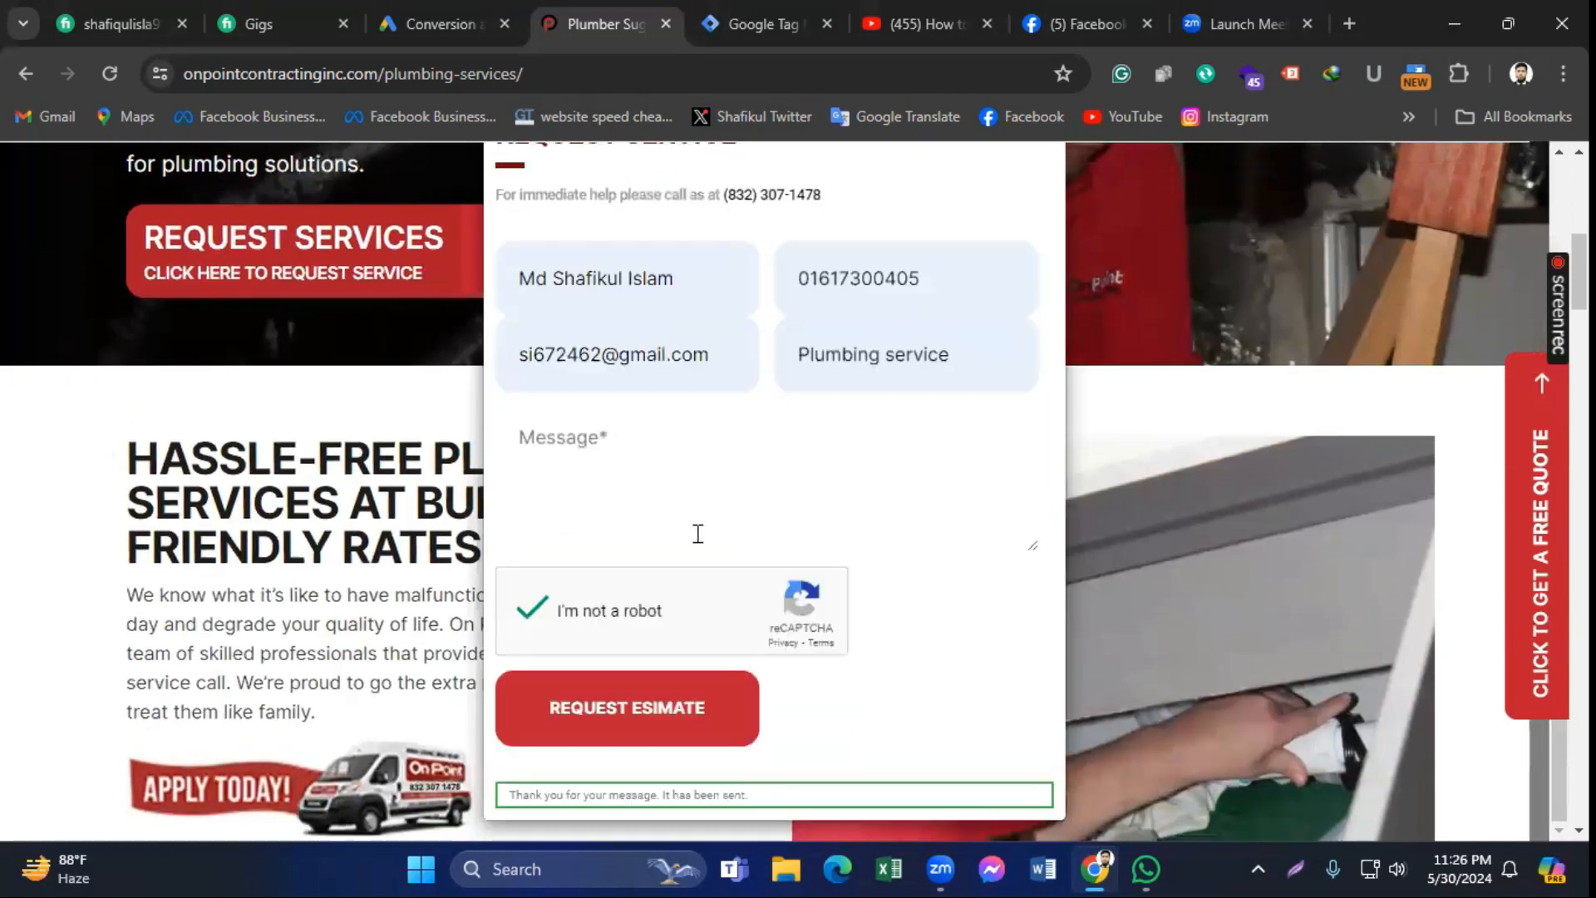
pyautogui.scroll(-3, 694, 598)
pyautogui.click(686, 728)
pyautogui.scroll(-1, 891, 582)
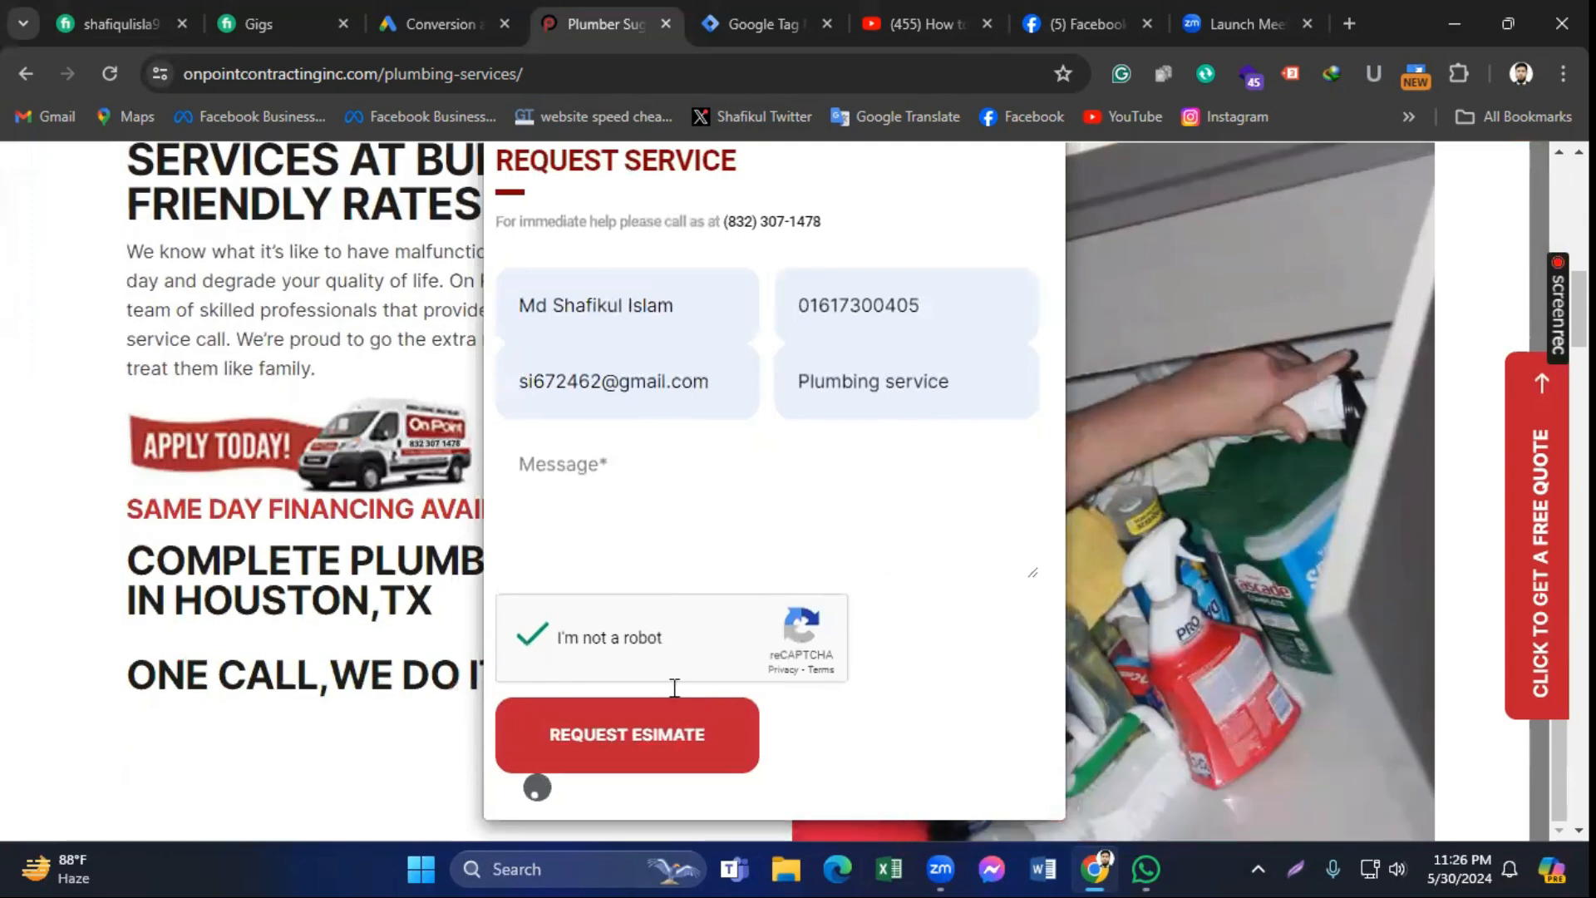
pyautogui.click(944, 867)
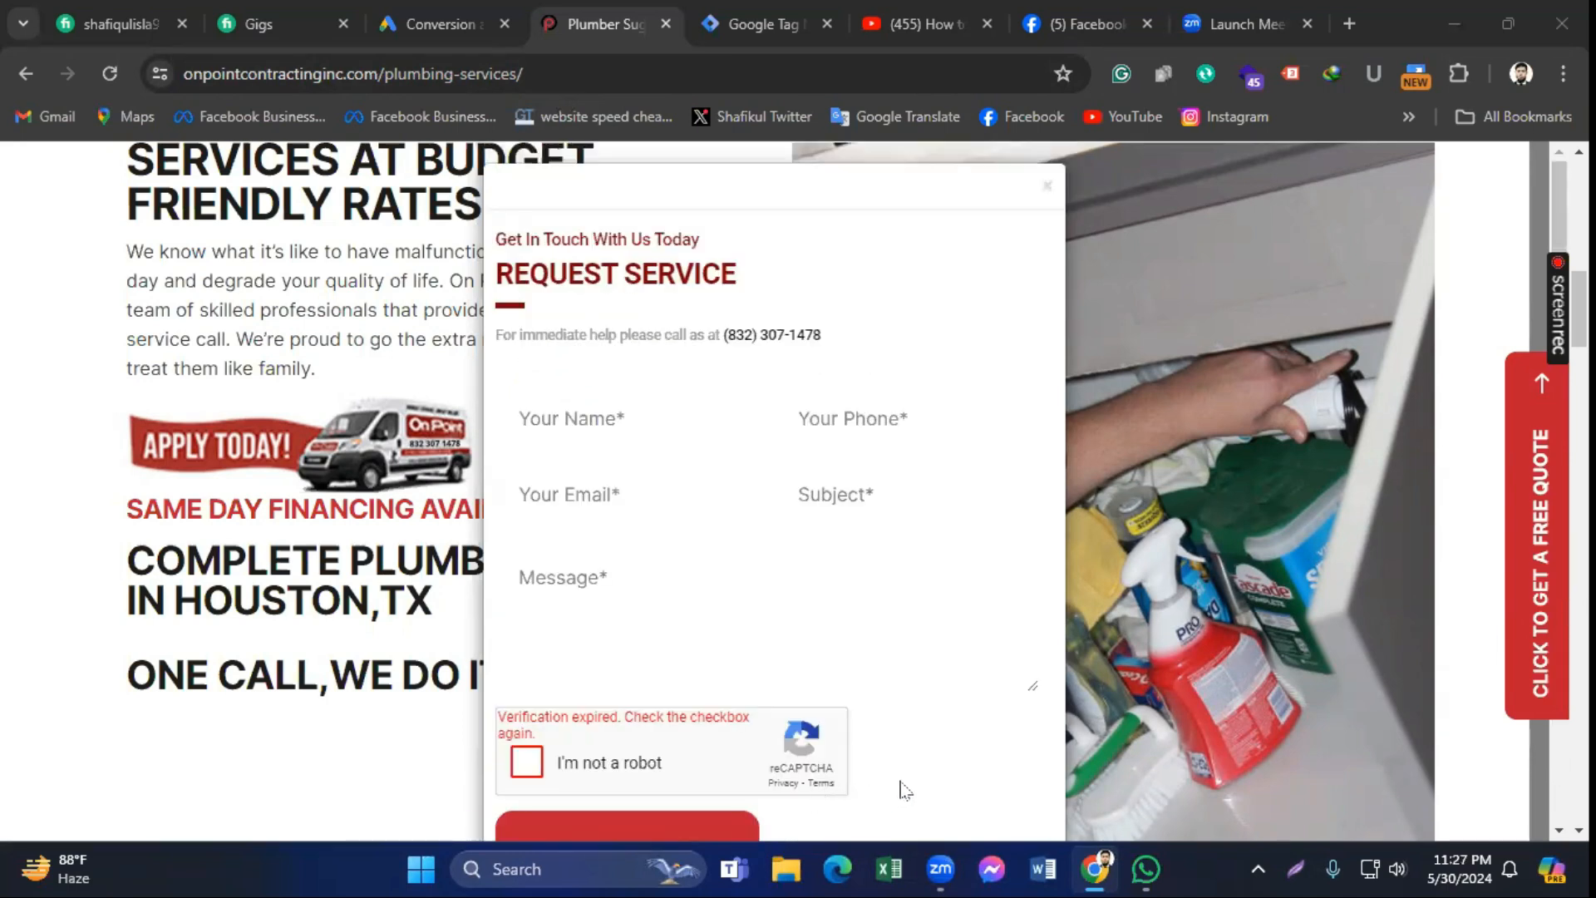
pyautogui.scroll(-2, 911, 786)
pyautogui.scroll(-3, 891, 753)
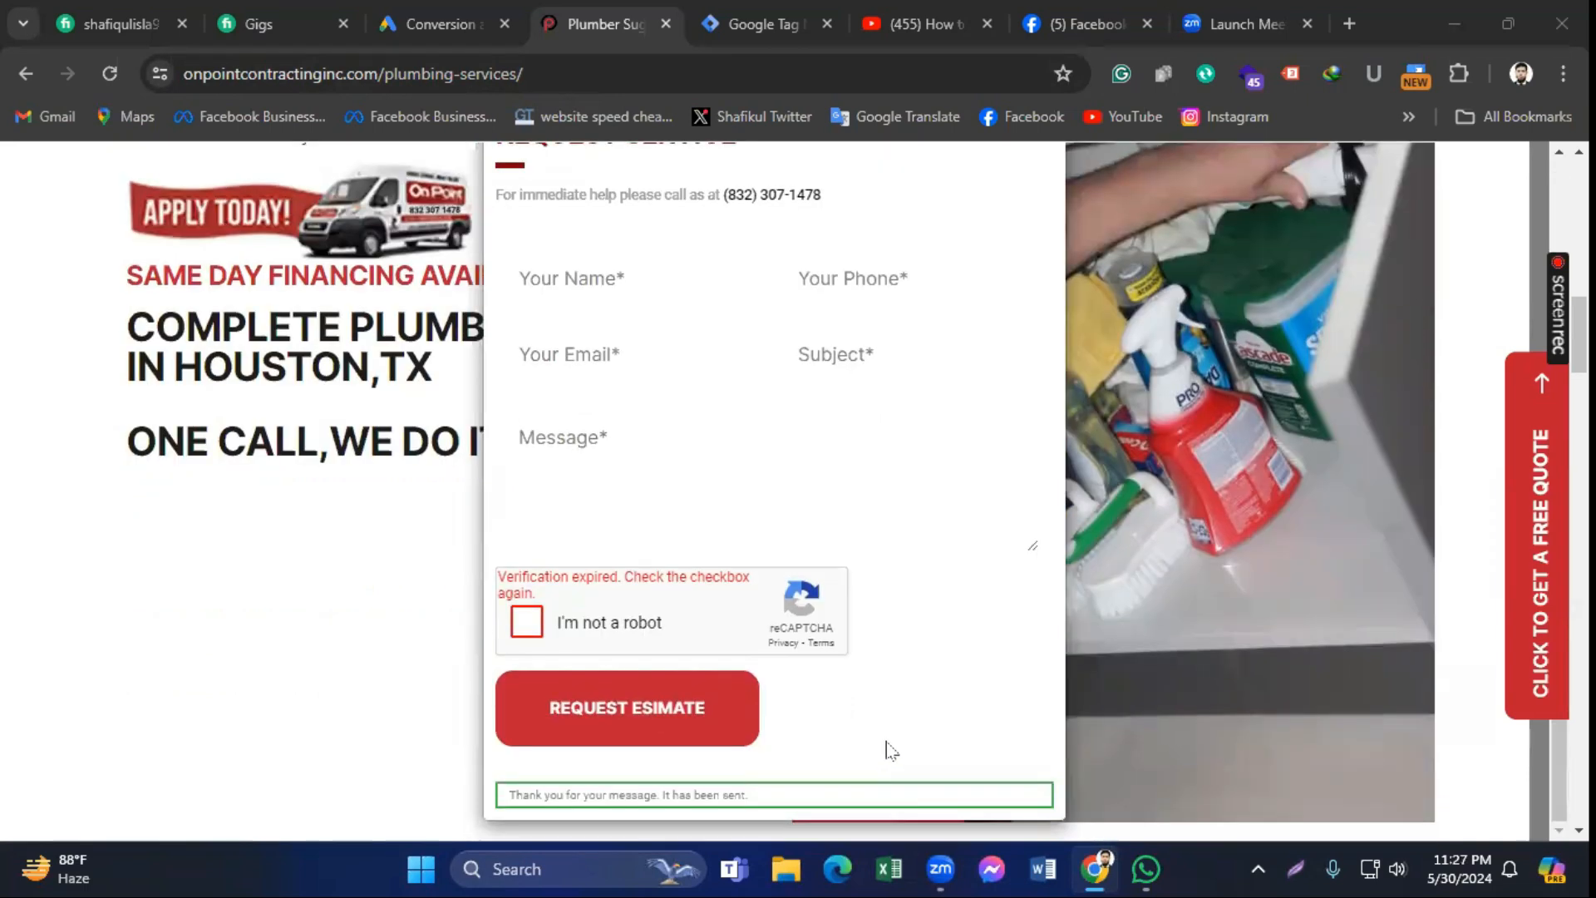
pyautogui.scroll(-1, 885, 751)
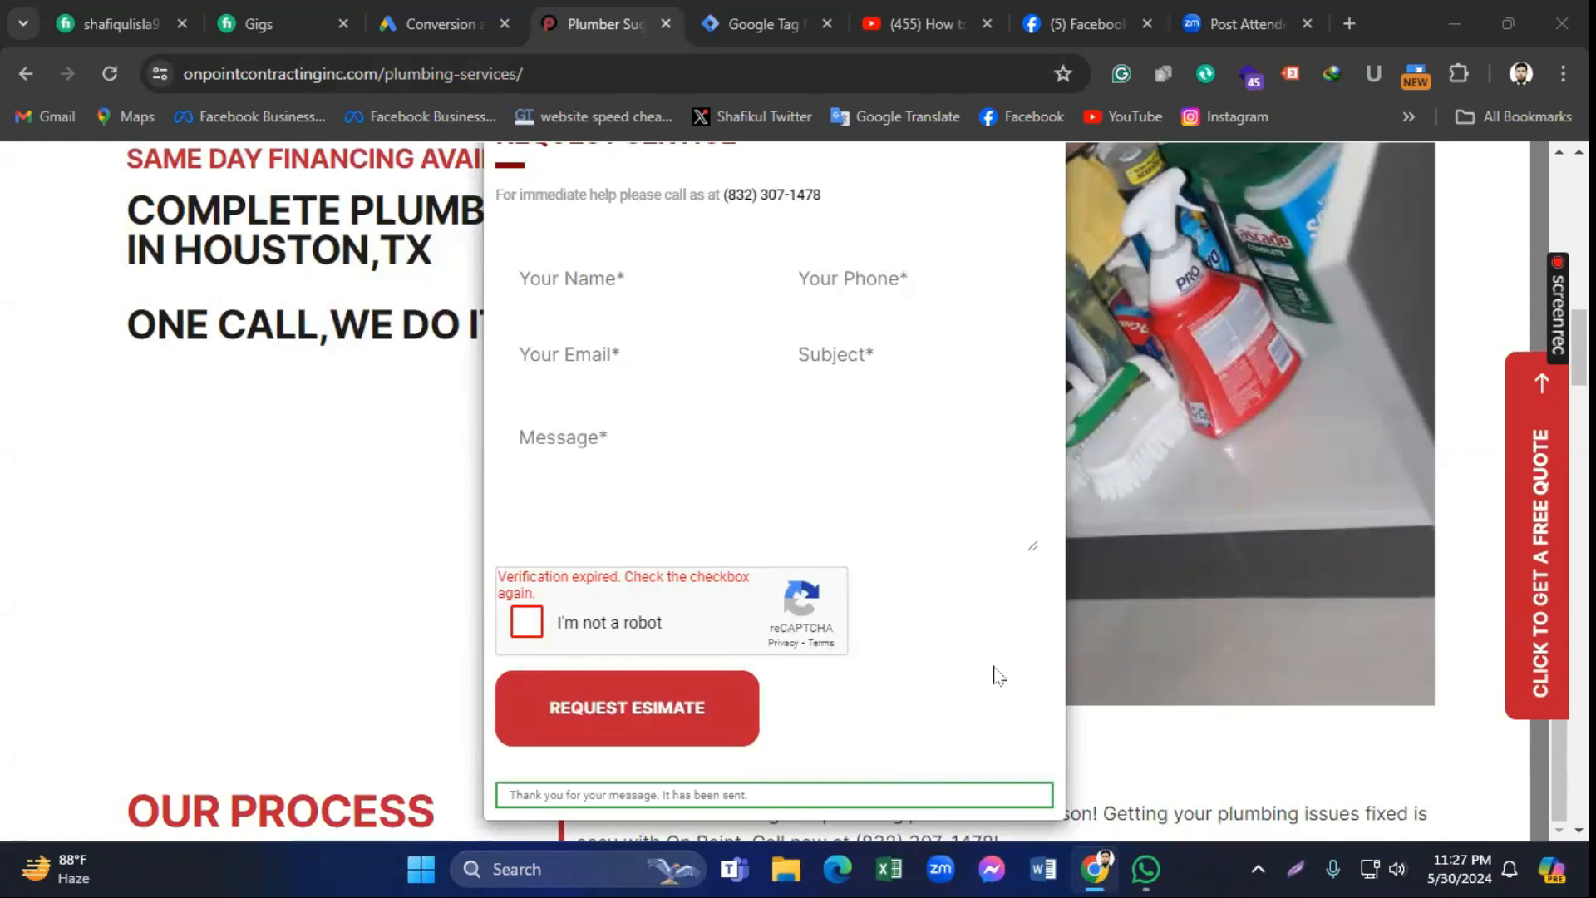
# Step: Fill in the name, phone and email fields of the request form with the saved contact details
pyautogui.scroll(2, 848, 627)
pyautogui.click(651, 400)
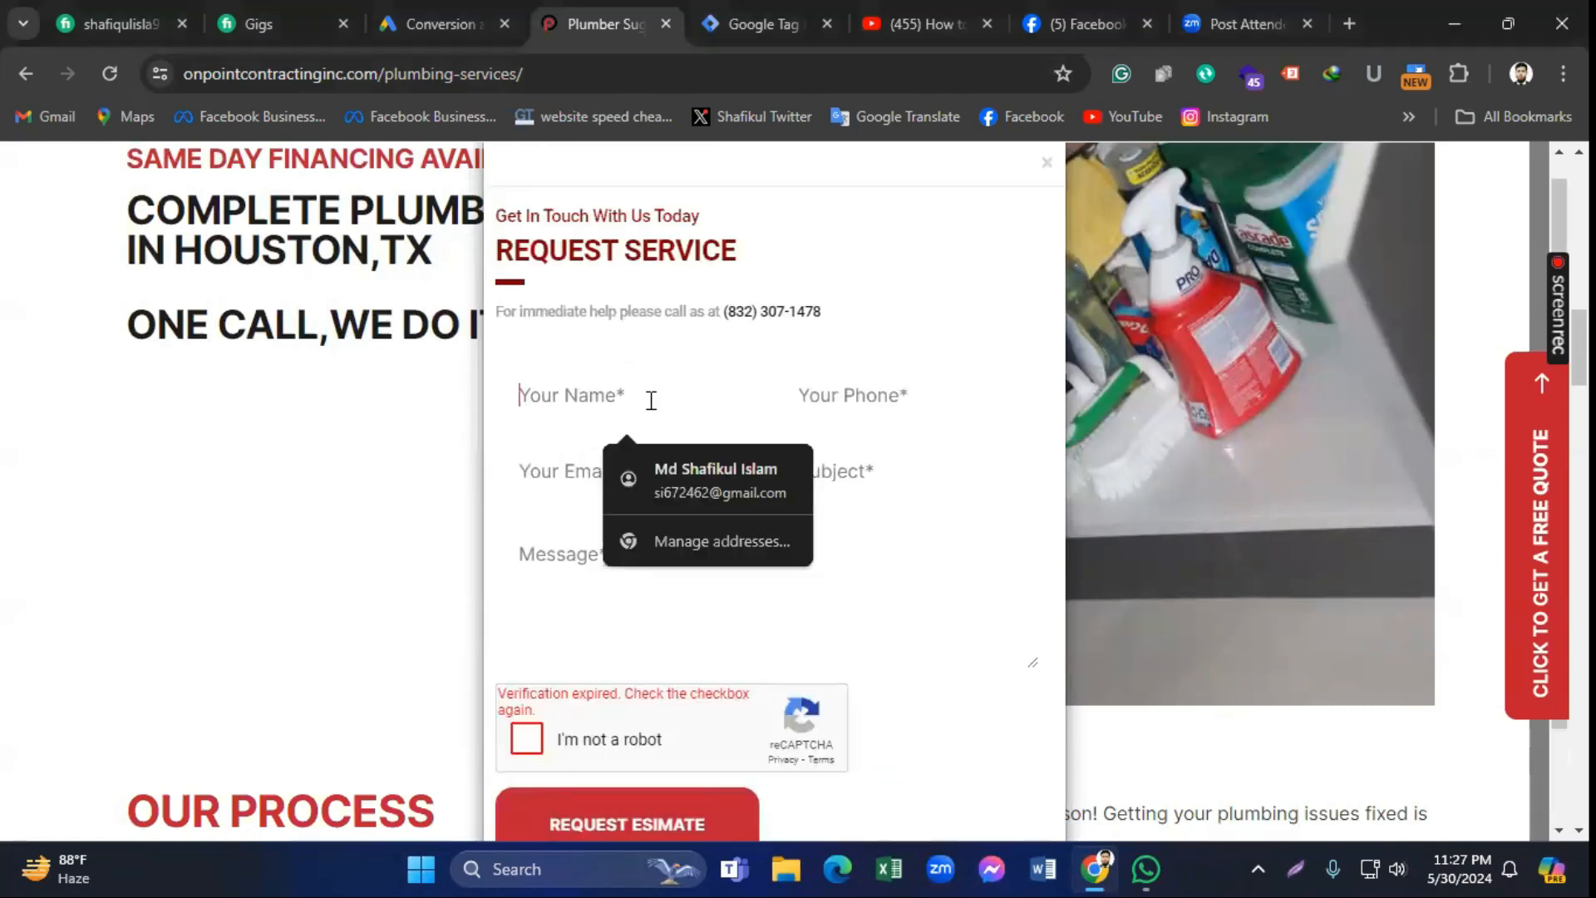
pyautogui.click(671, 493)
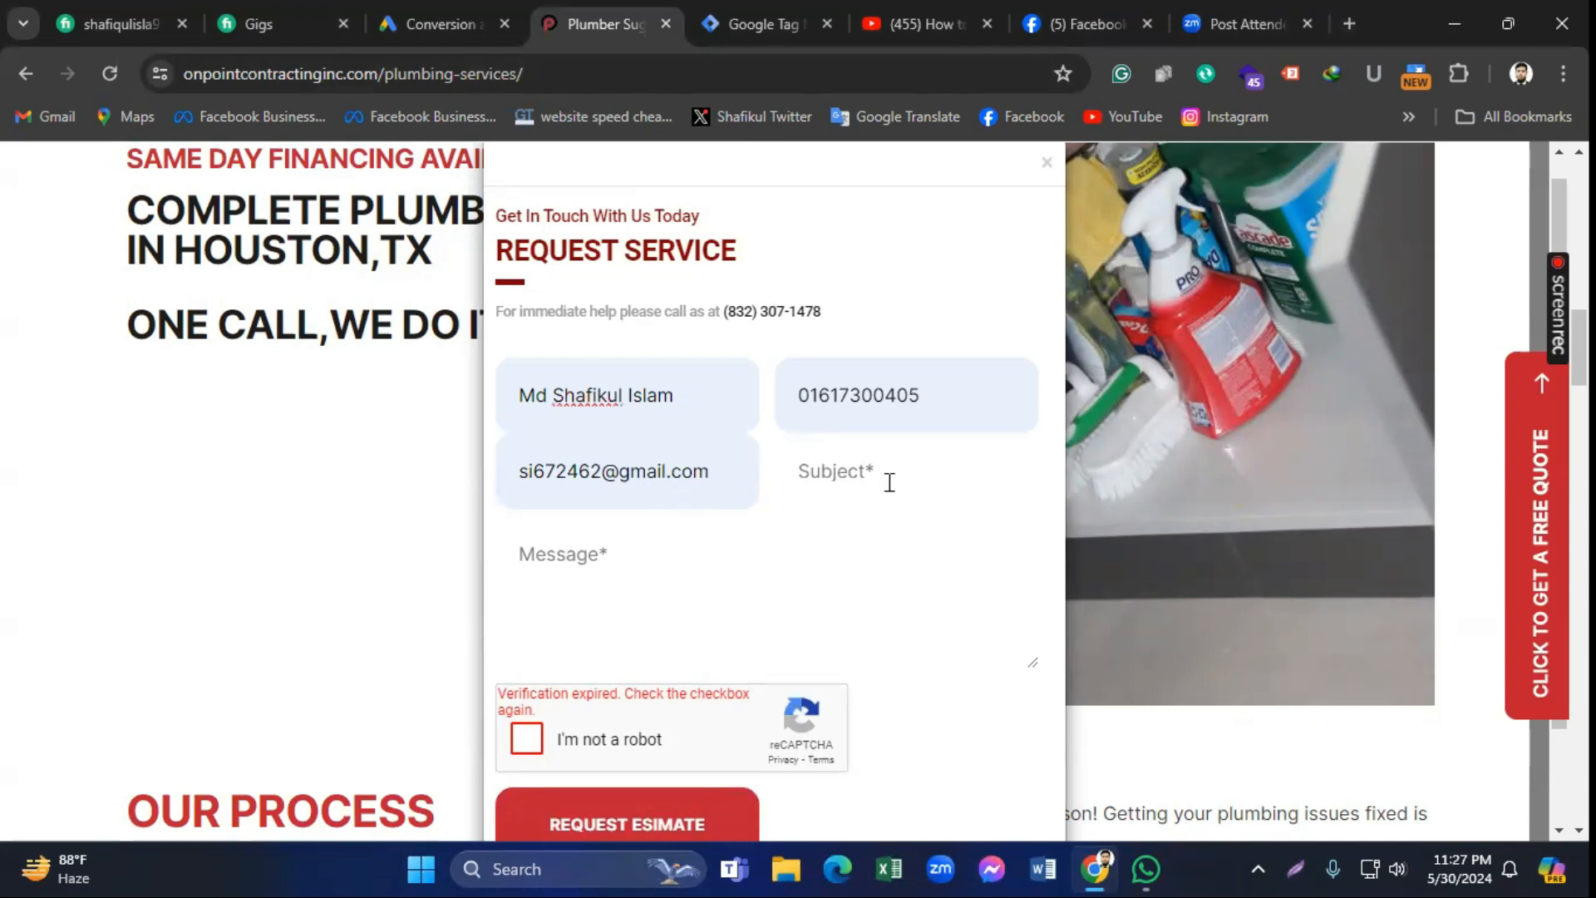
# Step: Complete the reCAPTCHA, try to submit the estimate request with the subject empty, and bring up the saved suggestions for the Subject field
pyautogui.click(527, 738)
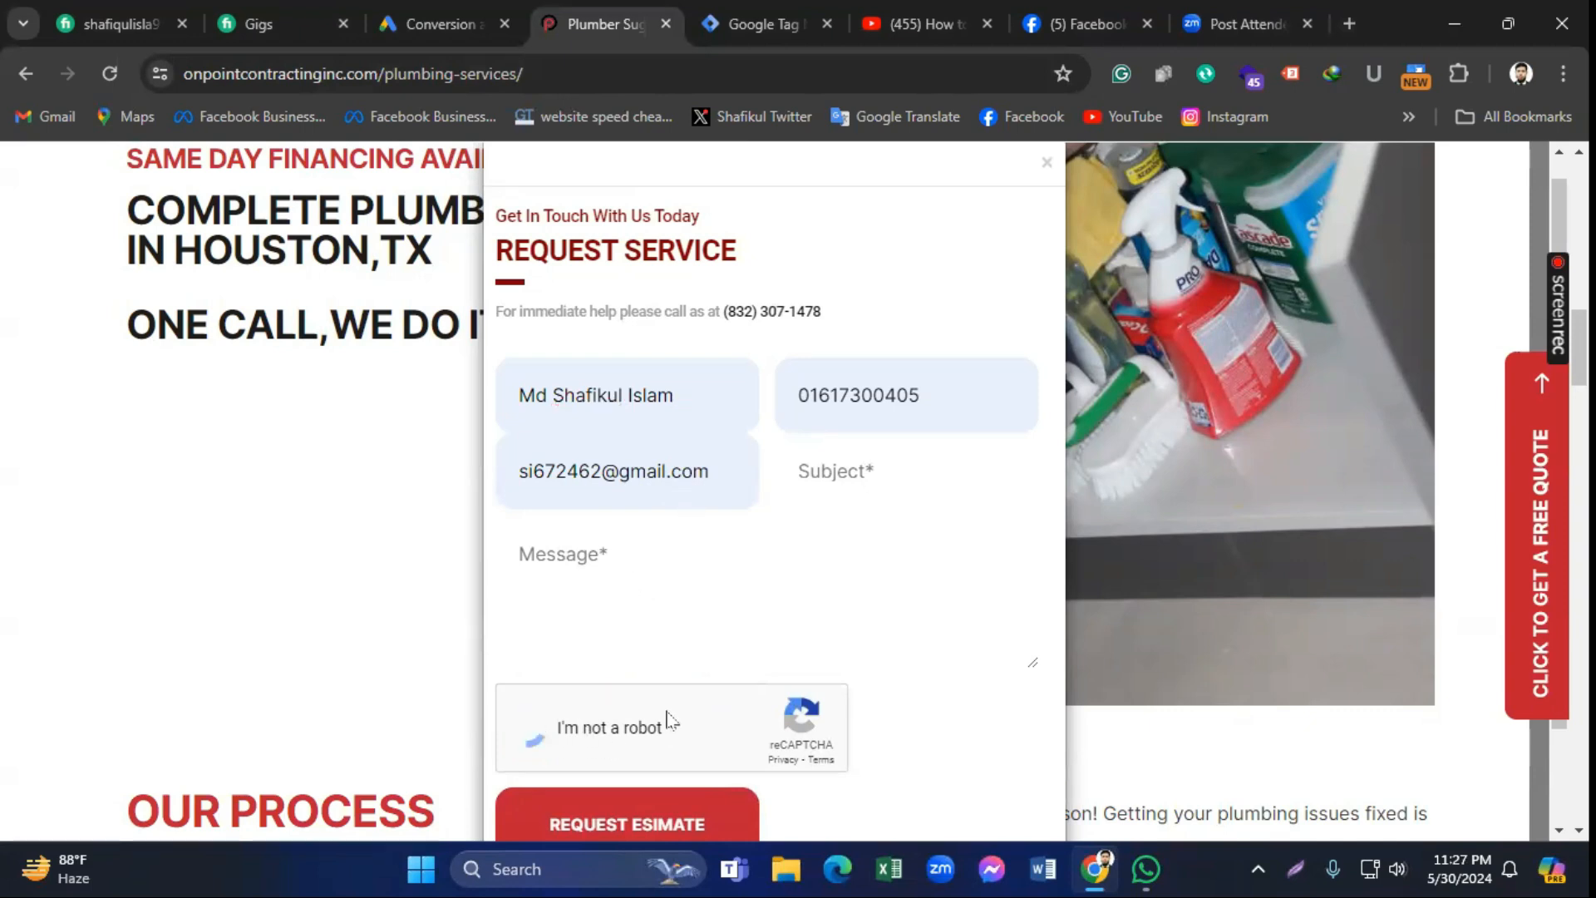
pyautogui.scroll(-1, 667, 720)
pyautogui.click(662, 709)
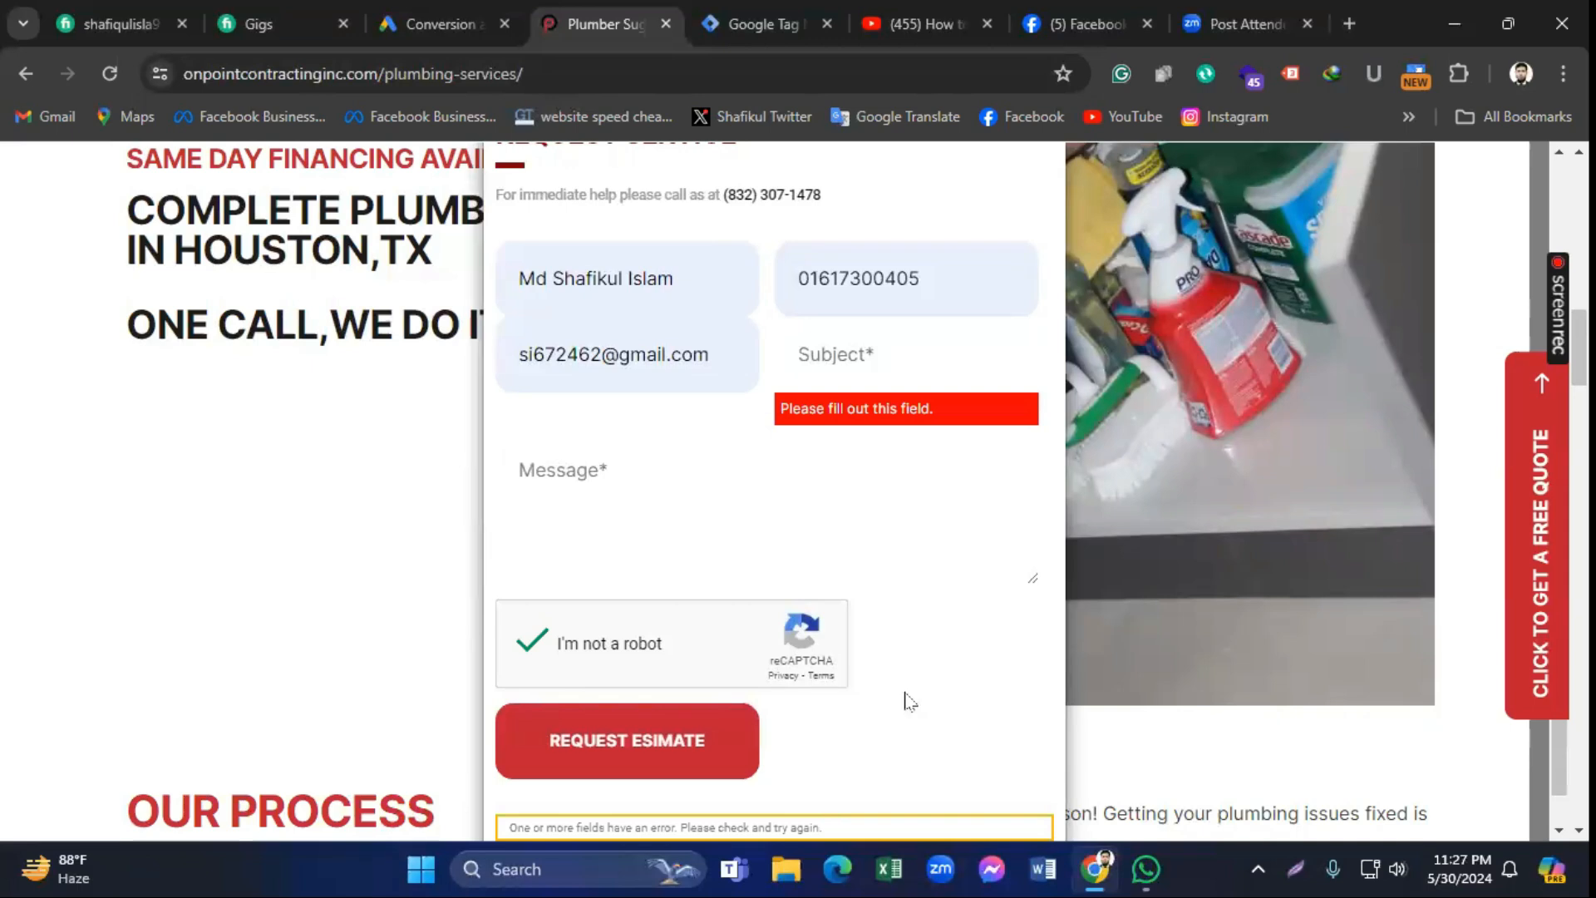
pyautogui.scroll(-1, 862, 381)
pyautogui.click(863, 340)
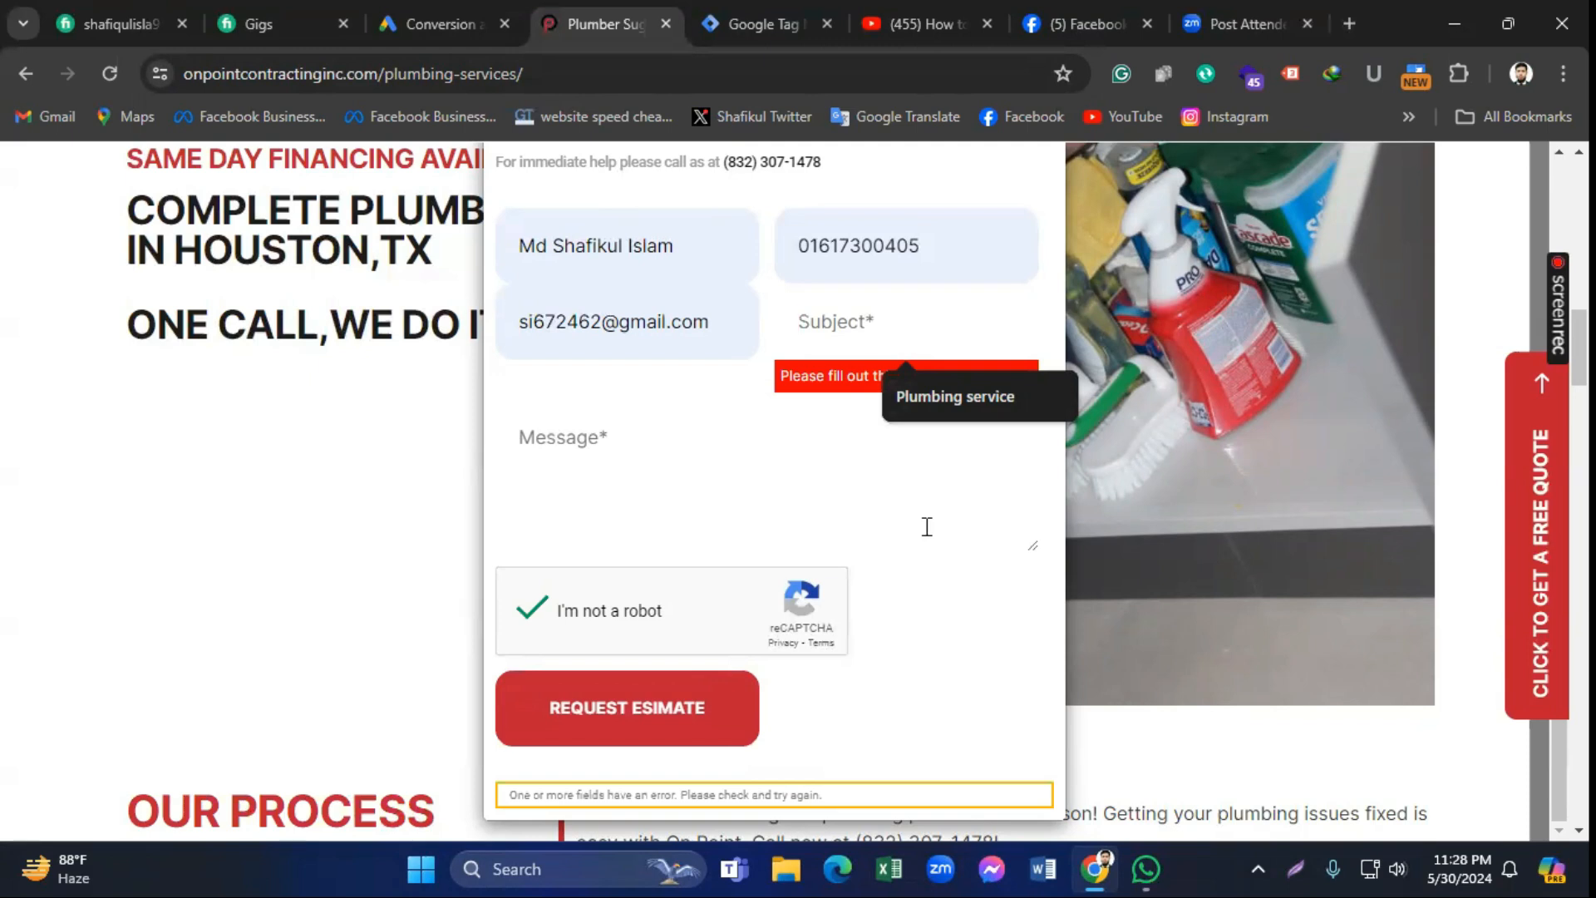
# Step: Check which Google tags are installed on the plumbing services page with Tag Assistant Legacy
pyautogui.click(1291, 73)
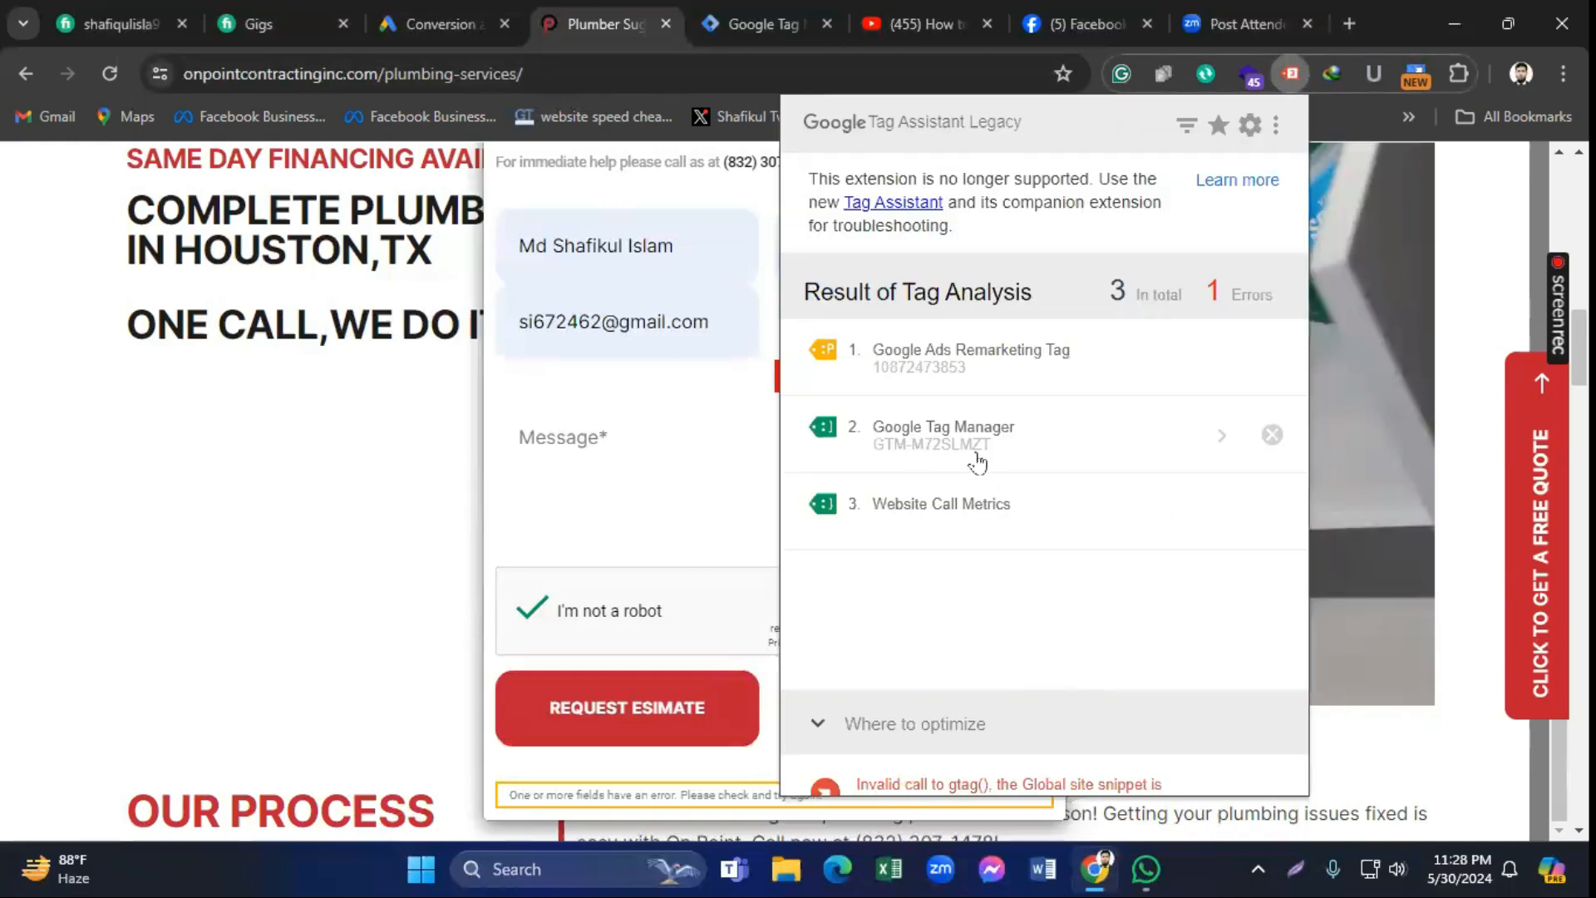
# Step: Switch to Google Tag Manager and open the built-in variables configuration of the onpointcontractinginc.com container
pyautogui.click(749, 12)
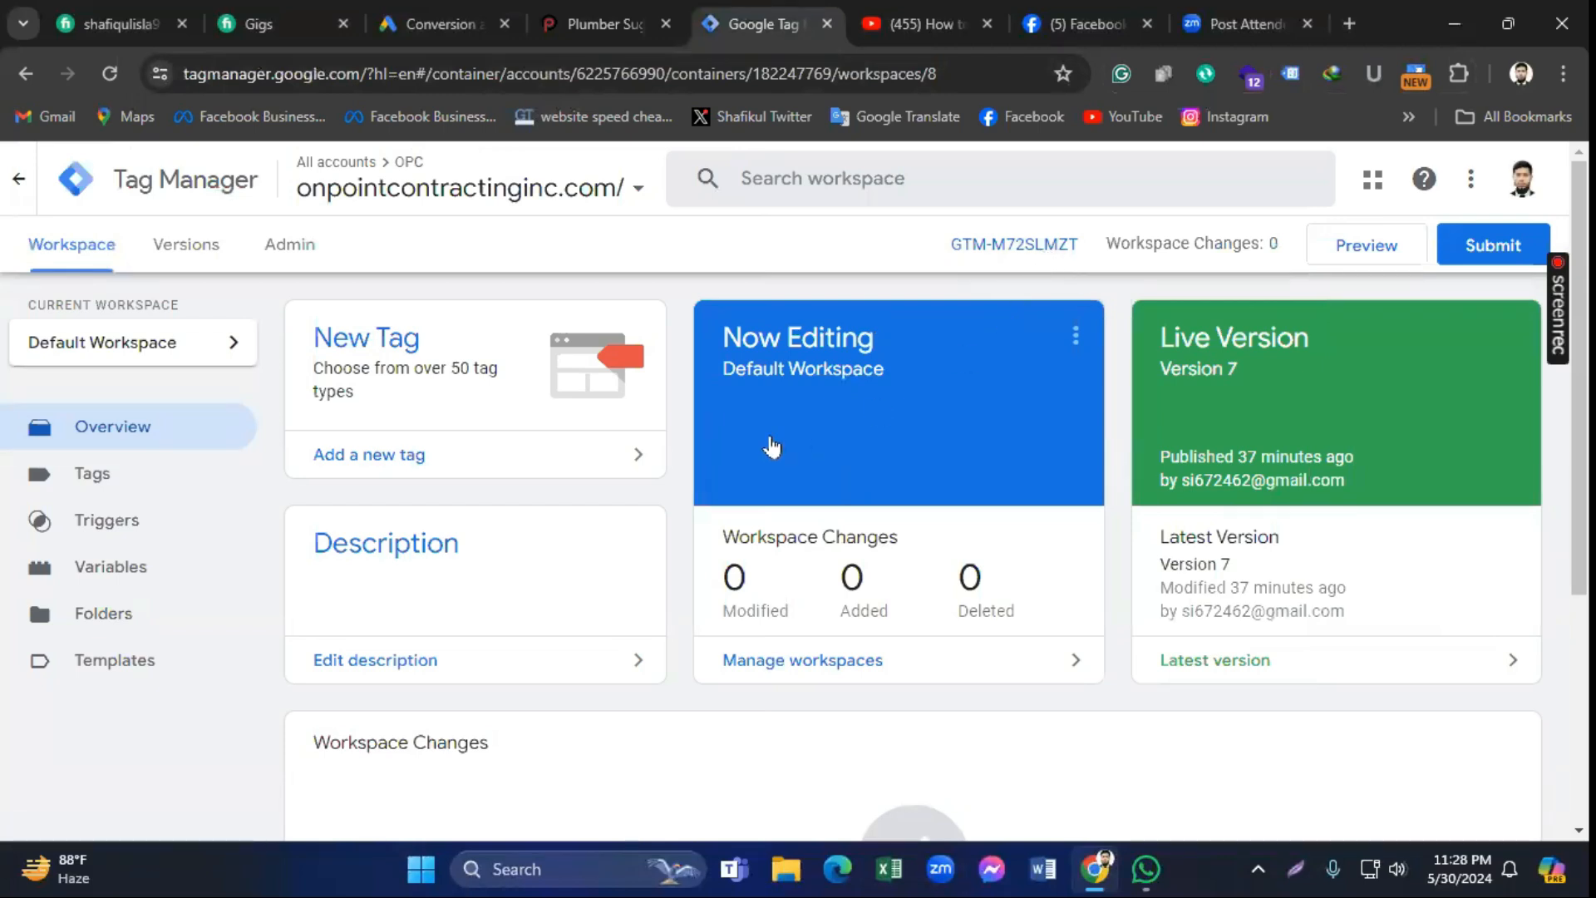
pyautogui.click(148, 573)
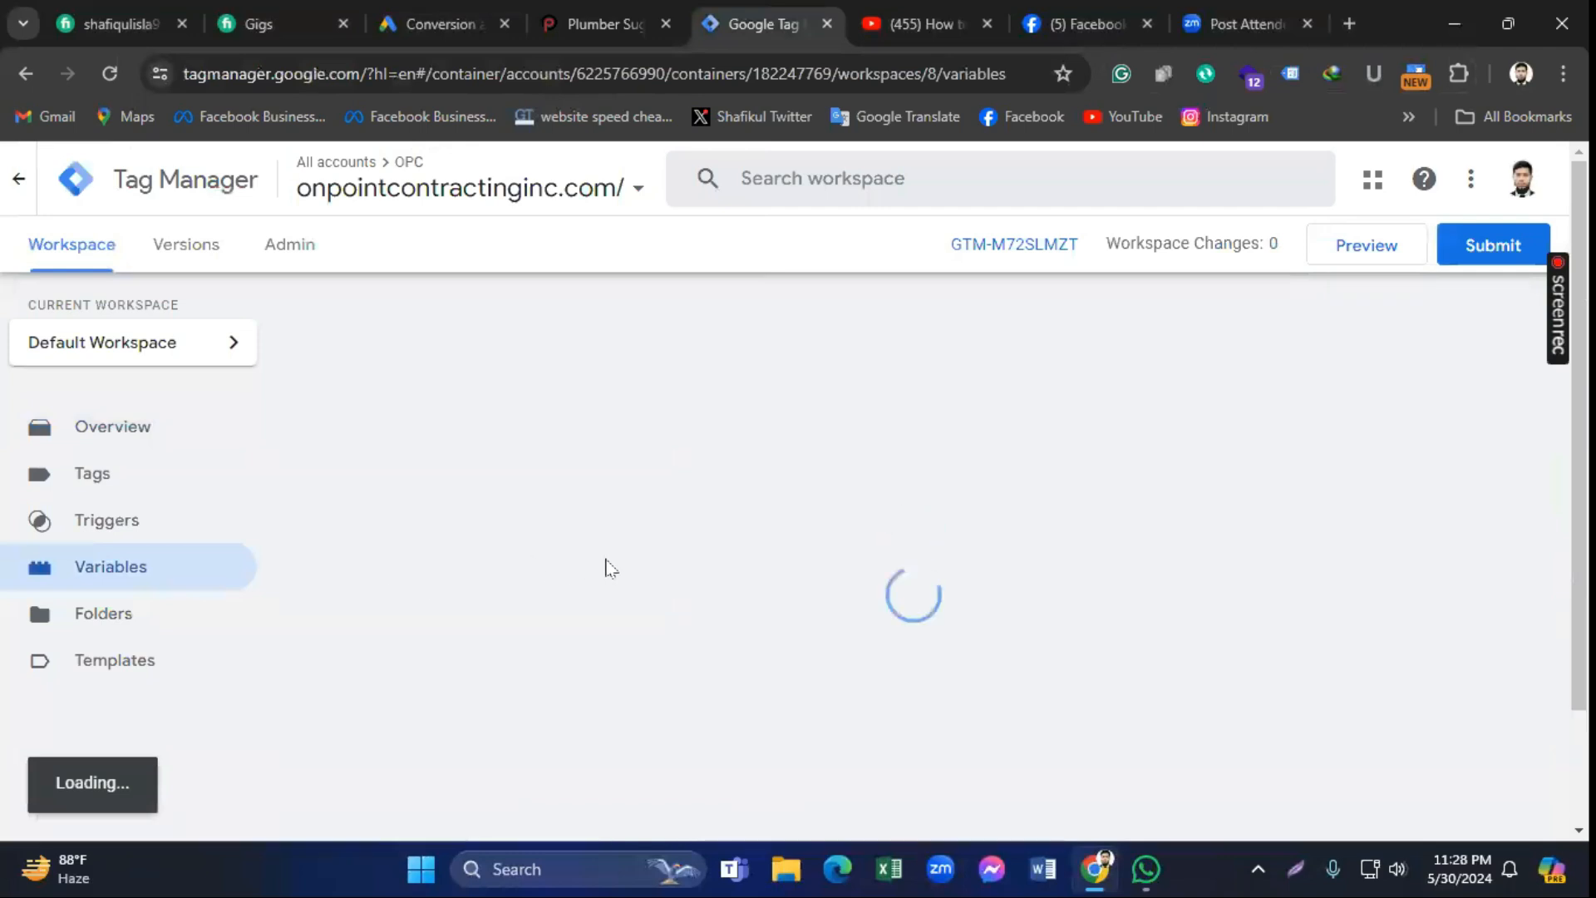
pyautogui.scroll(-2, 620, 550)
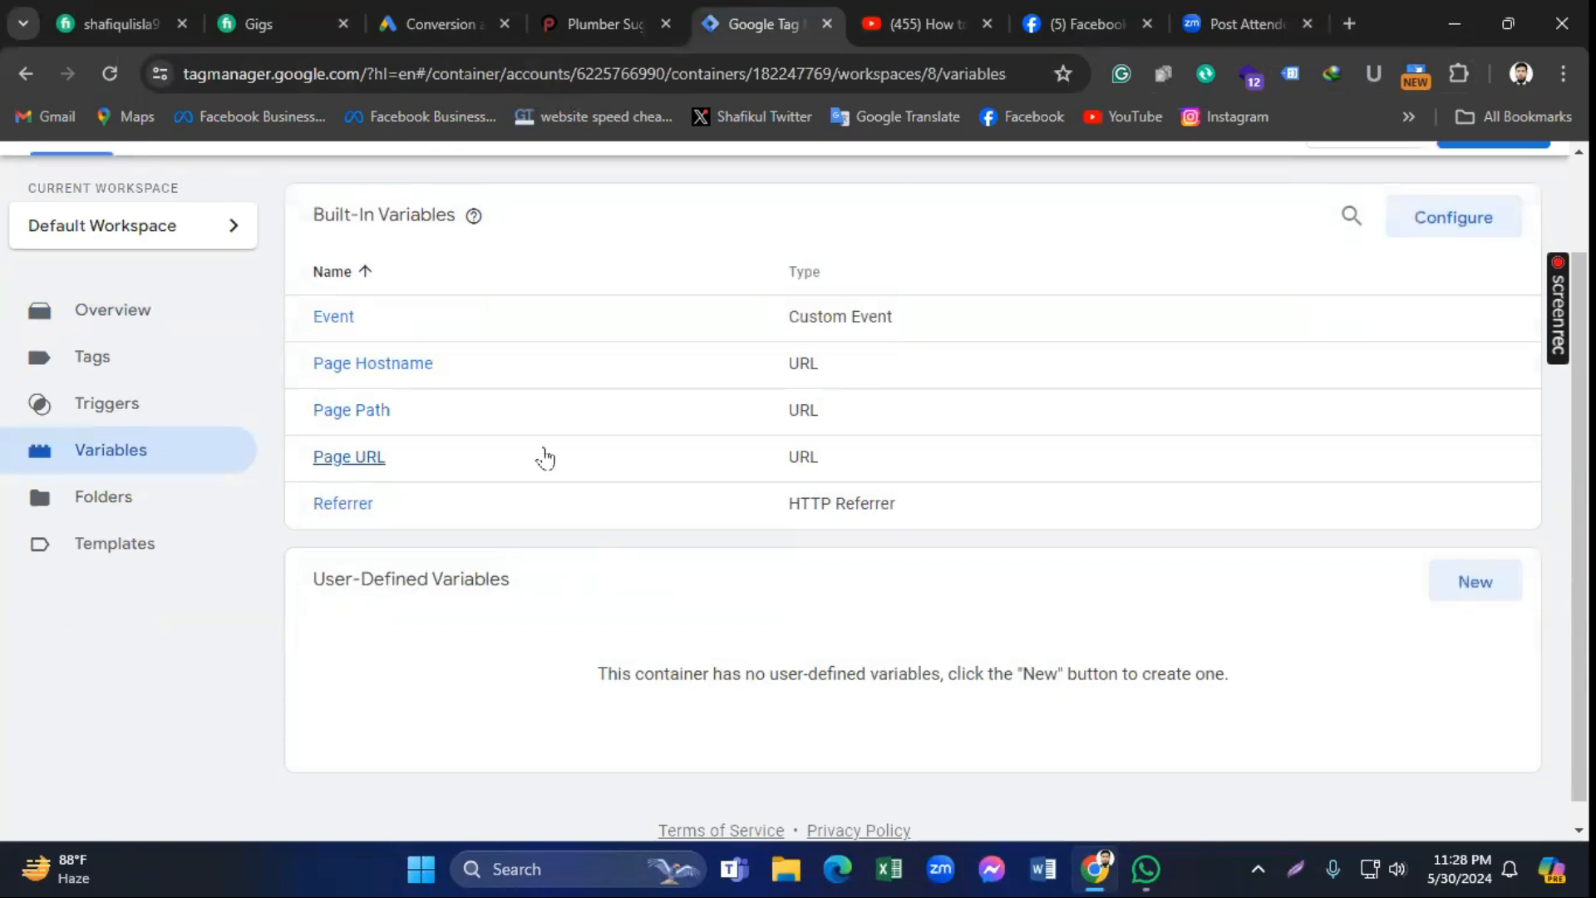
pyautogui.scroll(2, 557, 454)
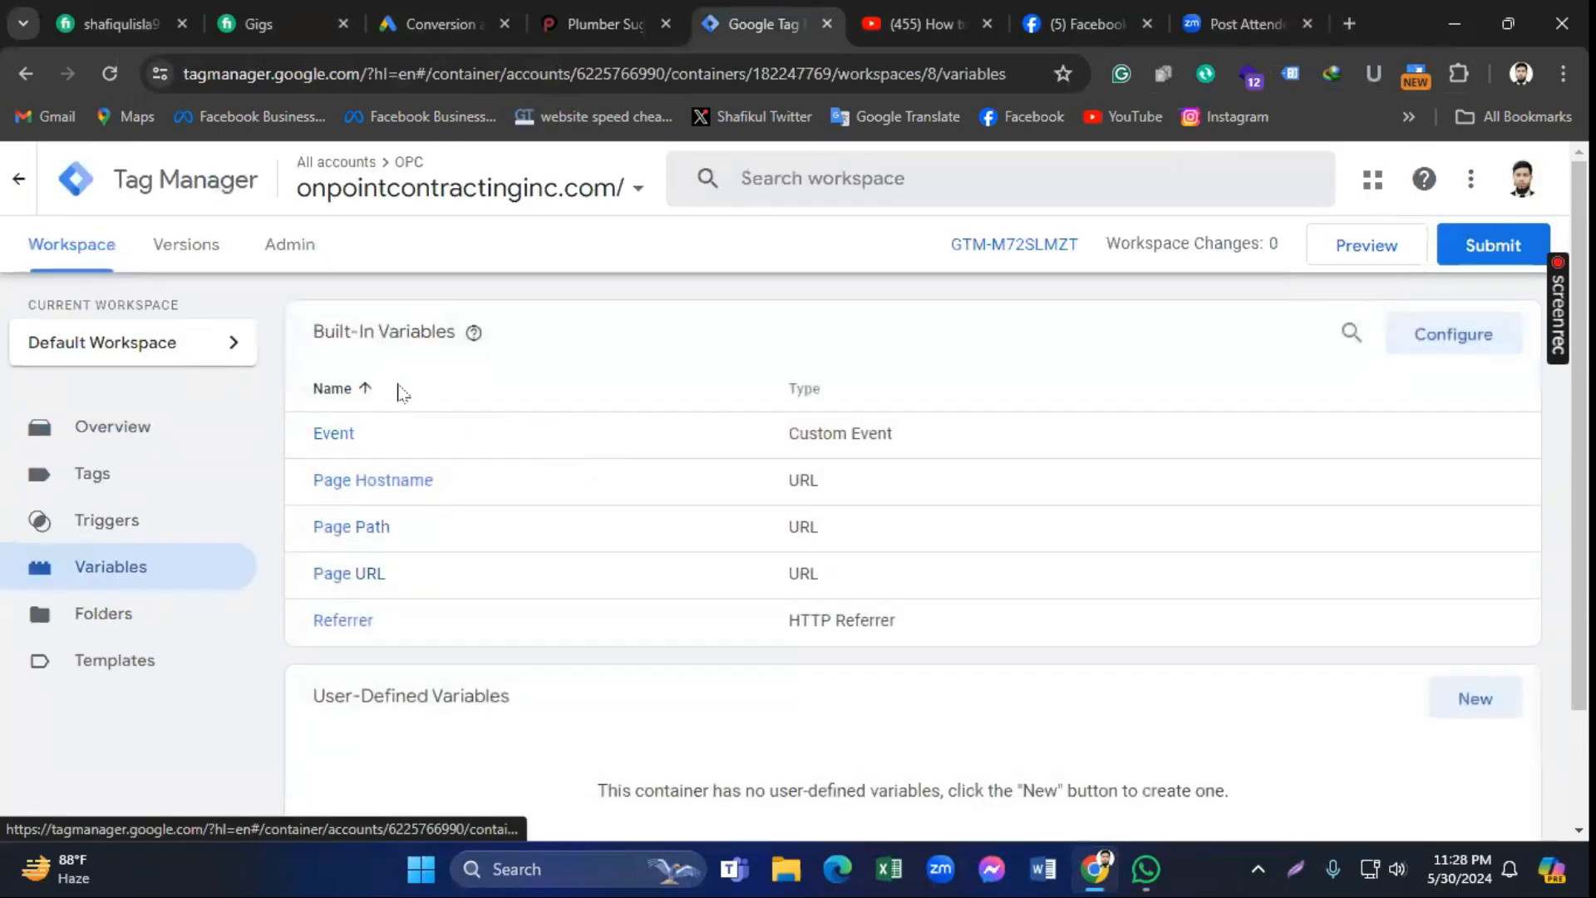
pyautogui.click(1466, 348)
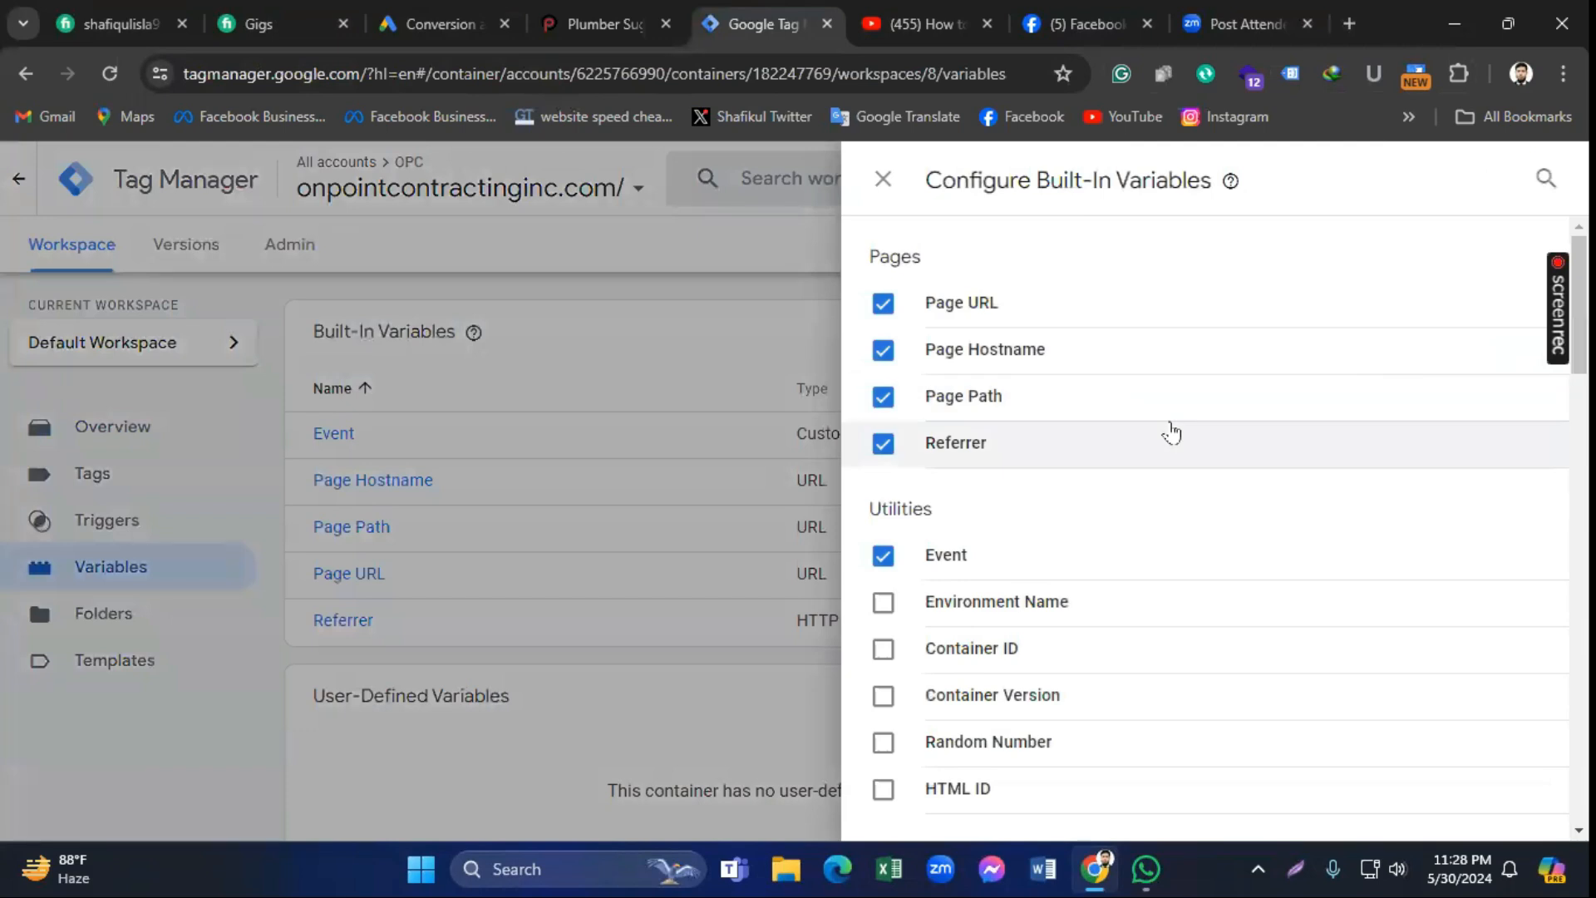
# Step: Enable all built-in click variables: Click Element, Click Classes, Click ID, Click Target, Click URL and Click Text
pyautogui.scroll(-4, 1172, 433)
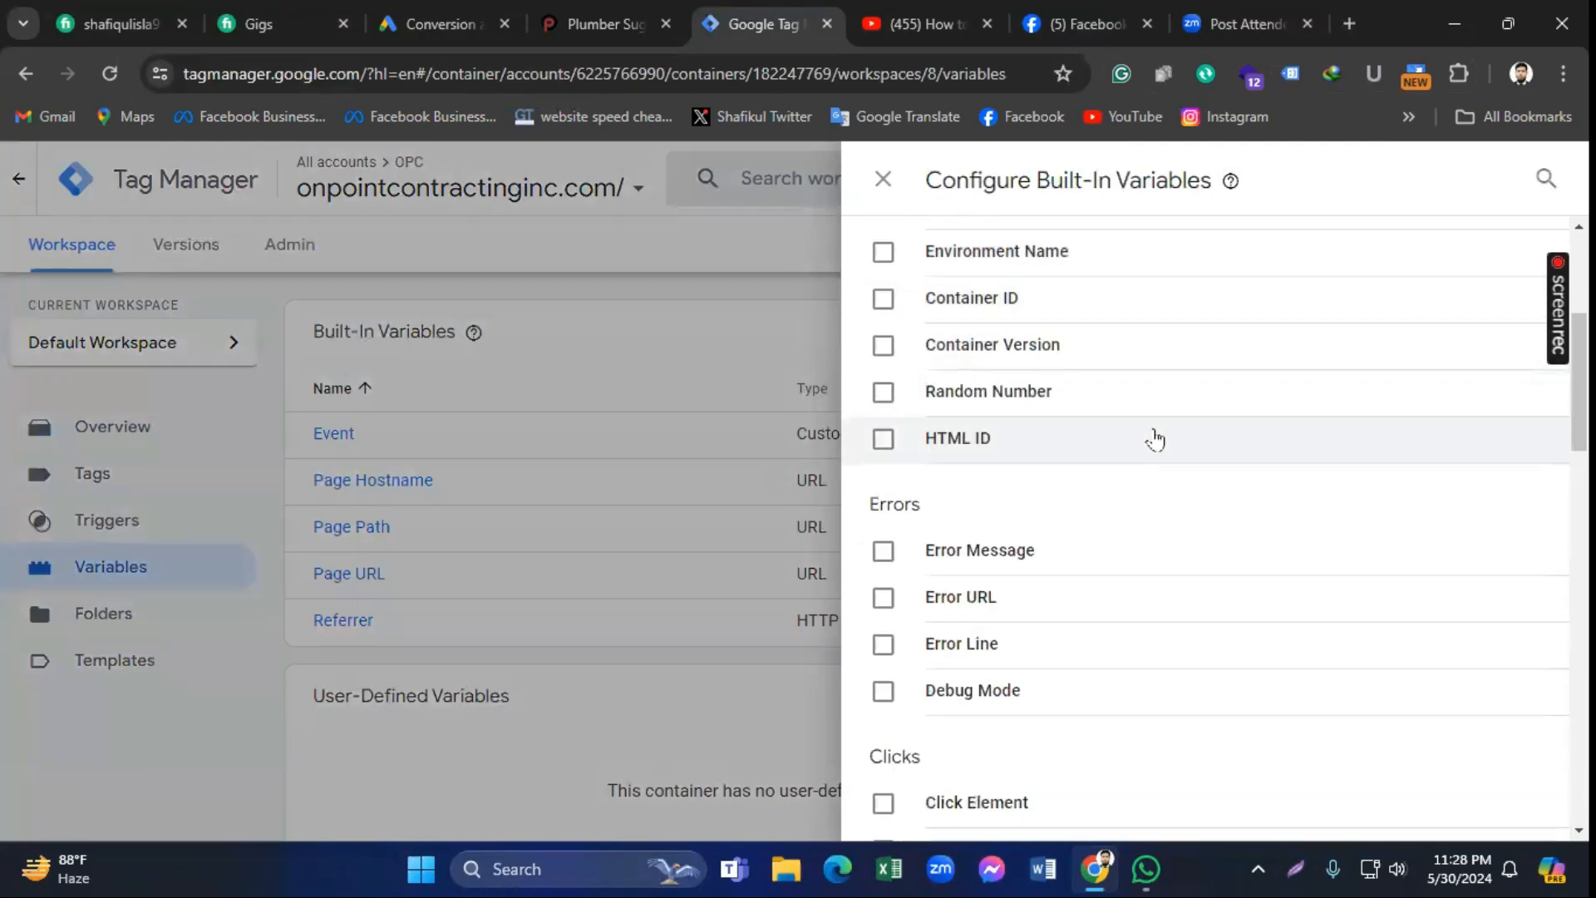
pyautogui.scroll(-1, 1158, 436)
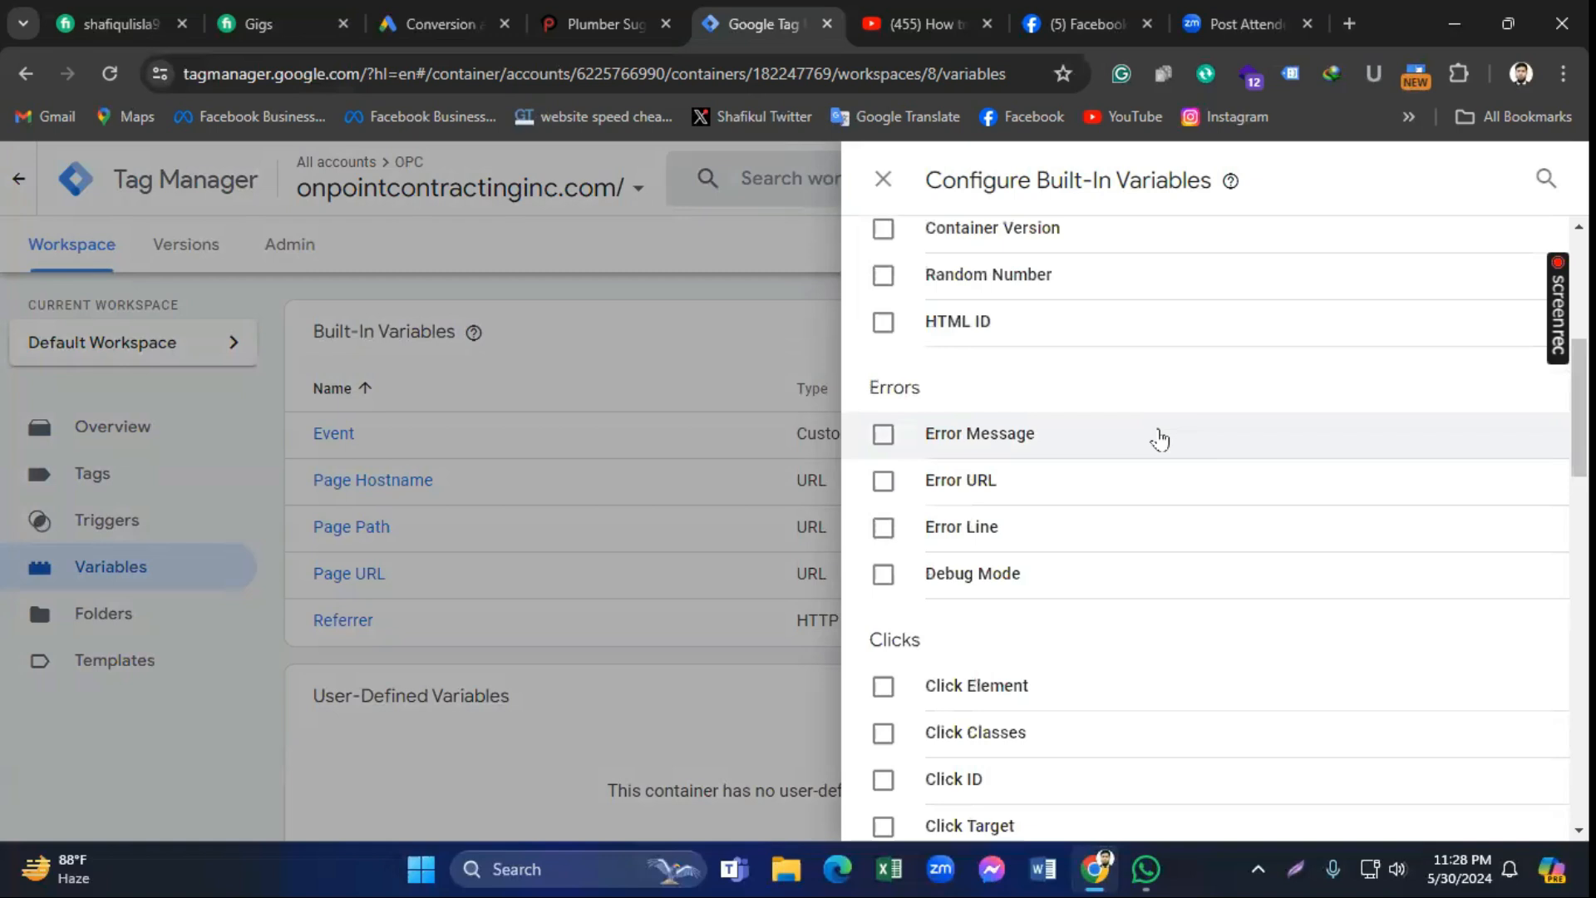
pyautogui.scroll(2, 1160, 439)
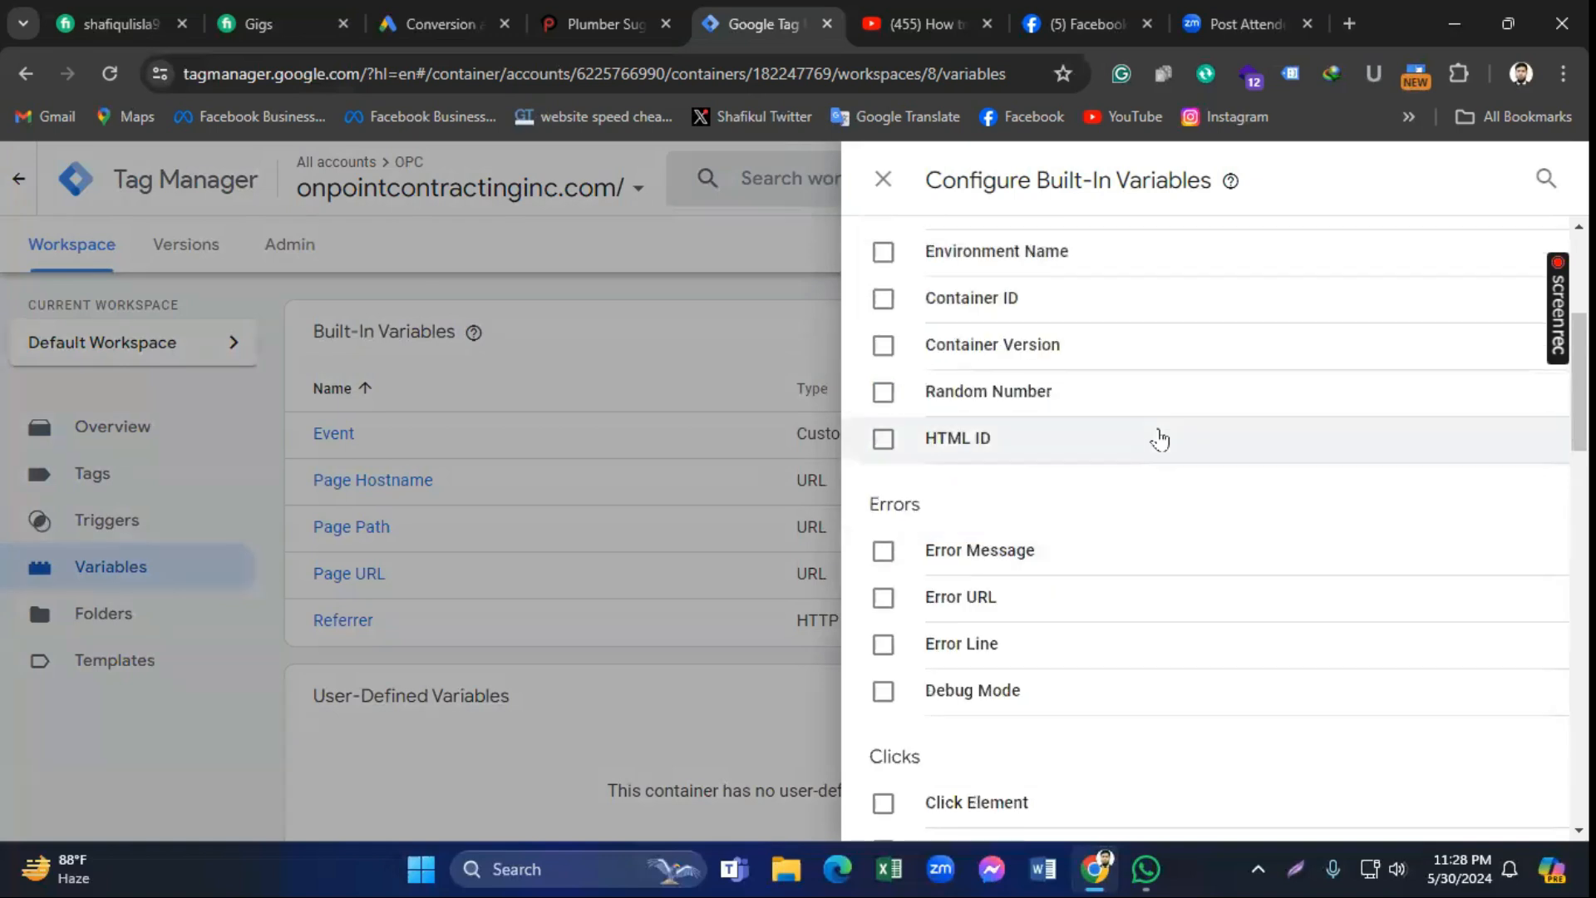
pyautogui.scroll(-3, 1159, 439)
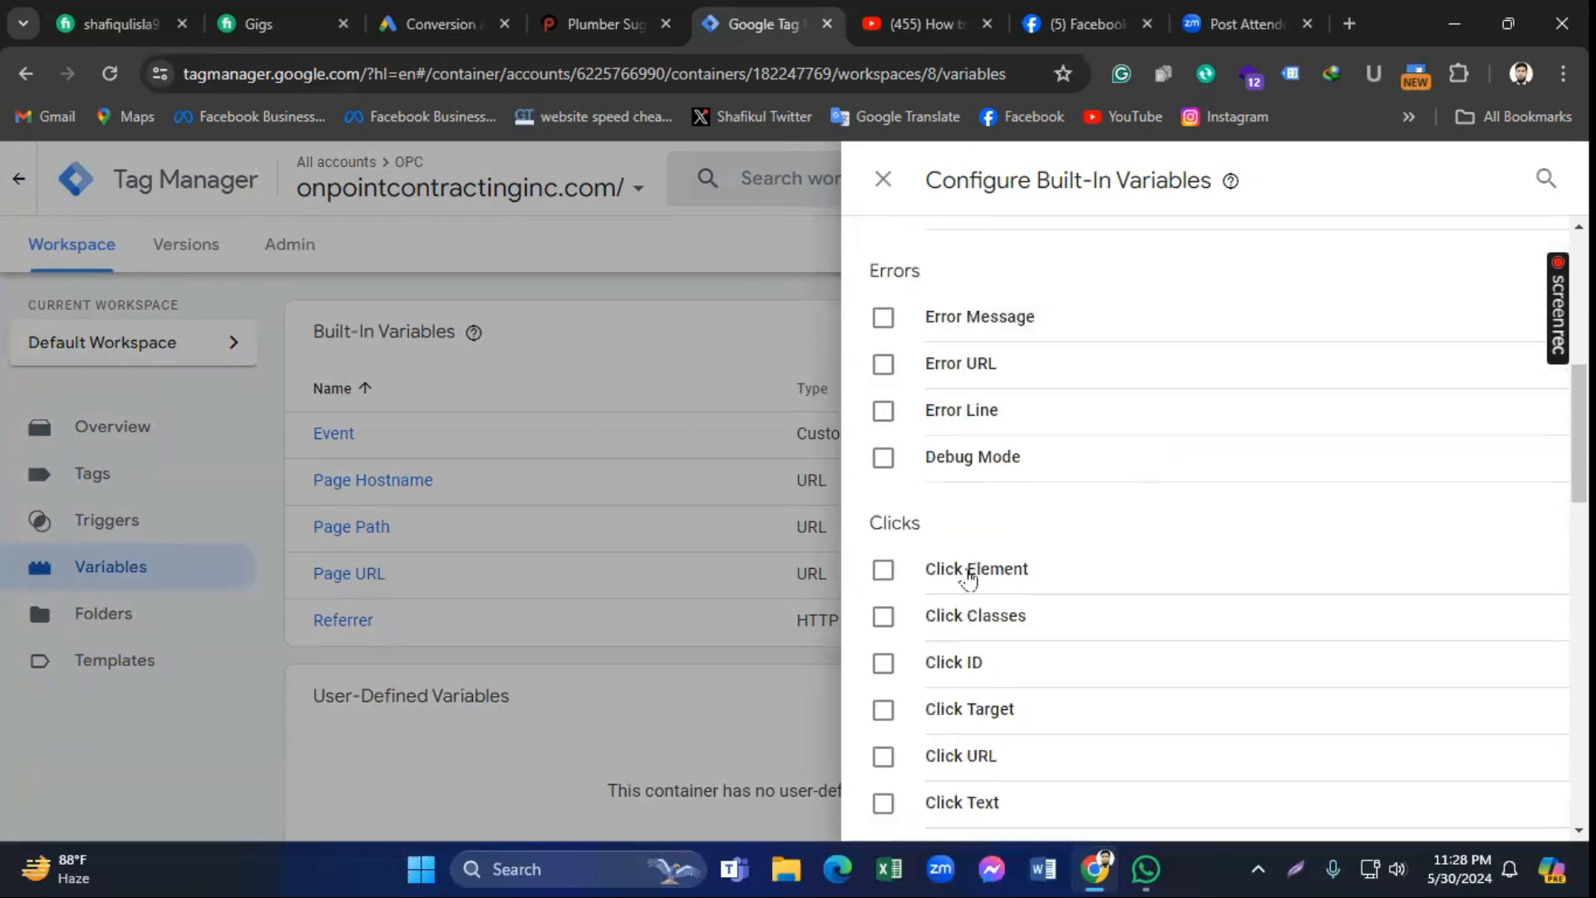
pyautogui.click(884, 570)
pyautogui.click(884, 617)
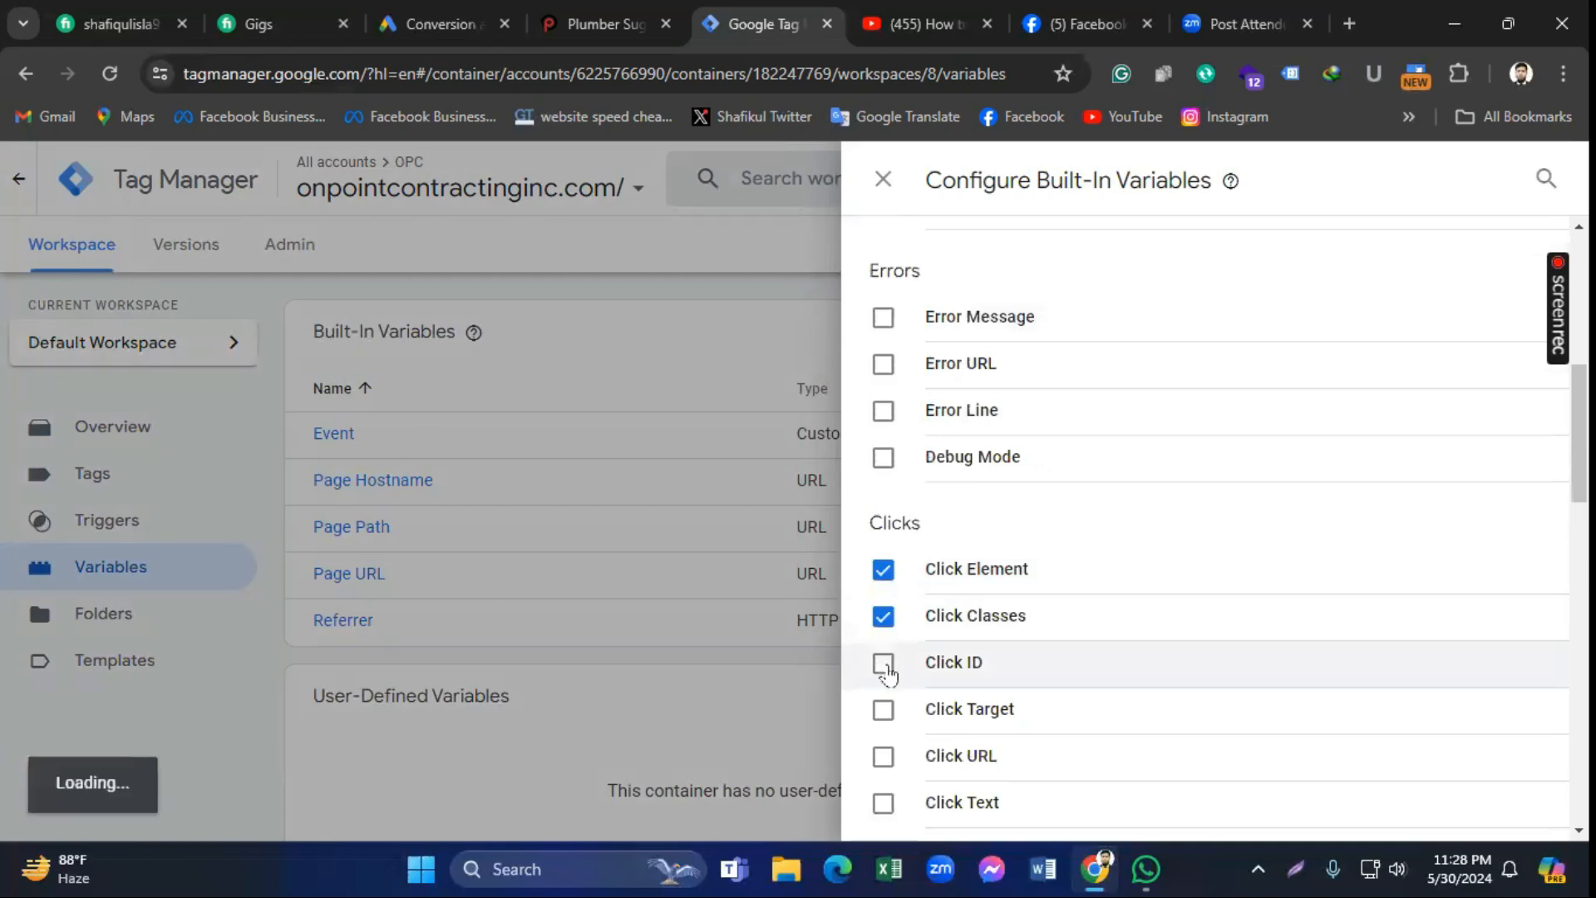
pyautogui.click(884, 663)
pyautogui.click(884, 709)
pyautogui.click(884, 756)
pyautogui.click(883, 803)
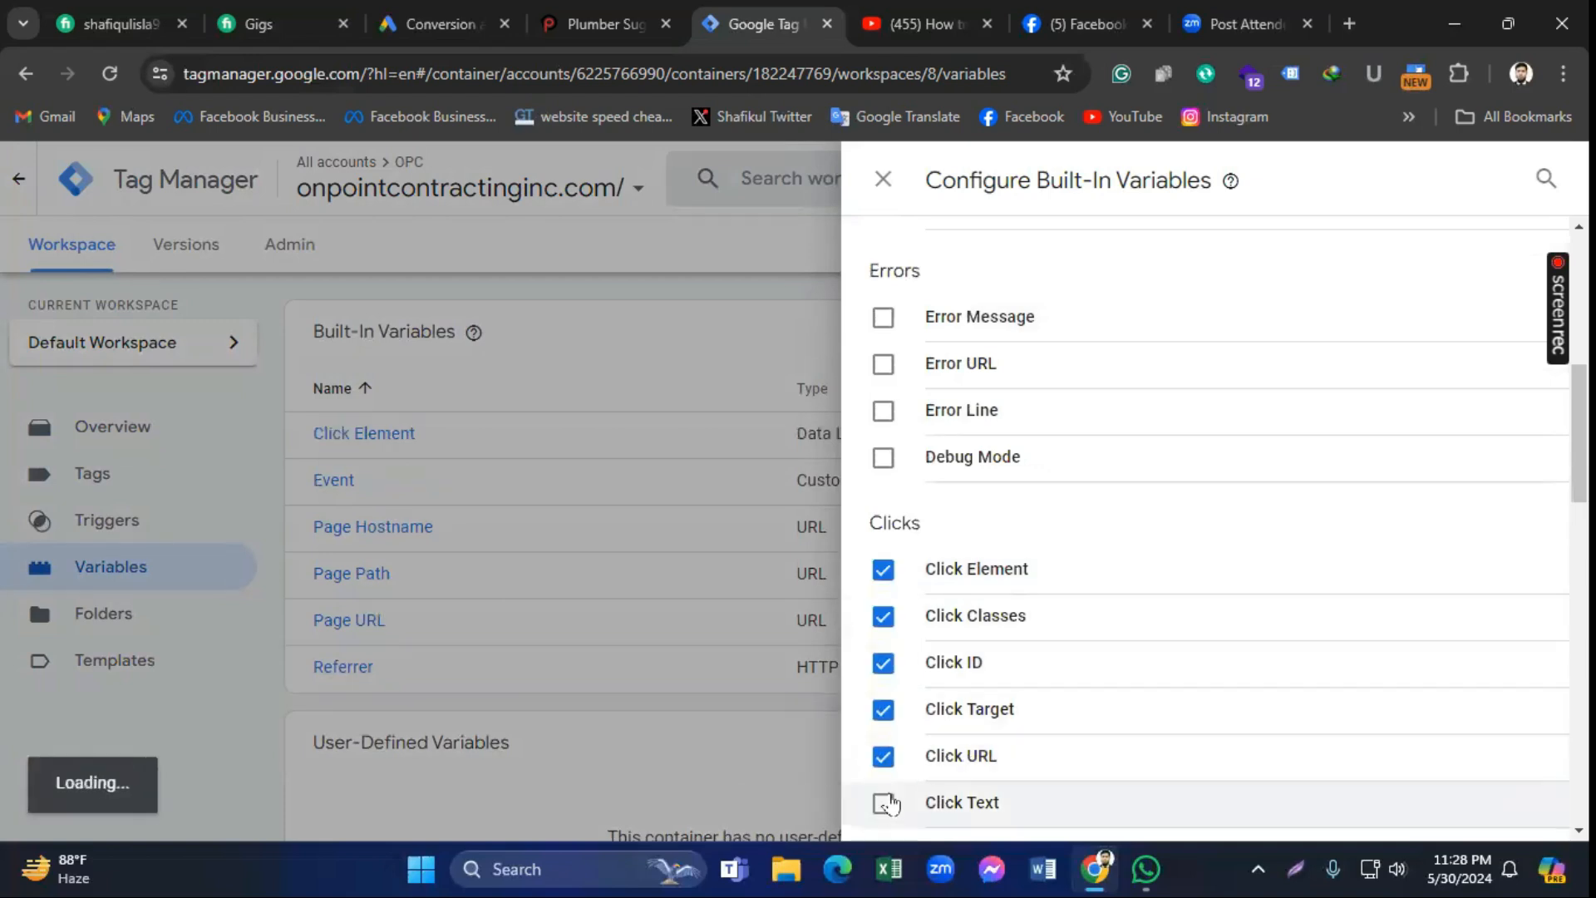
# Step: Enable Form Element, Form Classes, Form ID, Form Target, Form URL and Form Text, and close the built-in variables configuration
pyautogui.scroll(-3, 1104, 606)
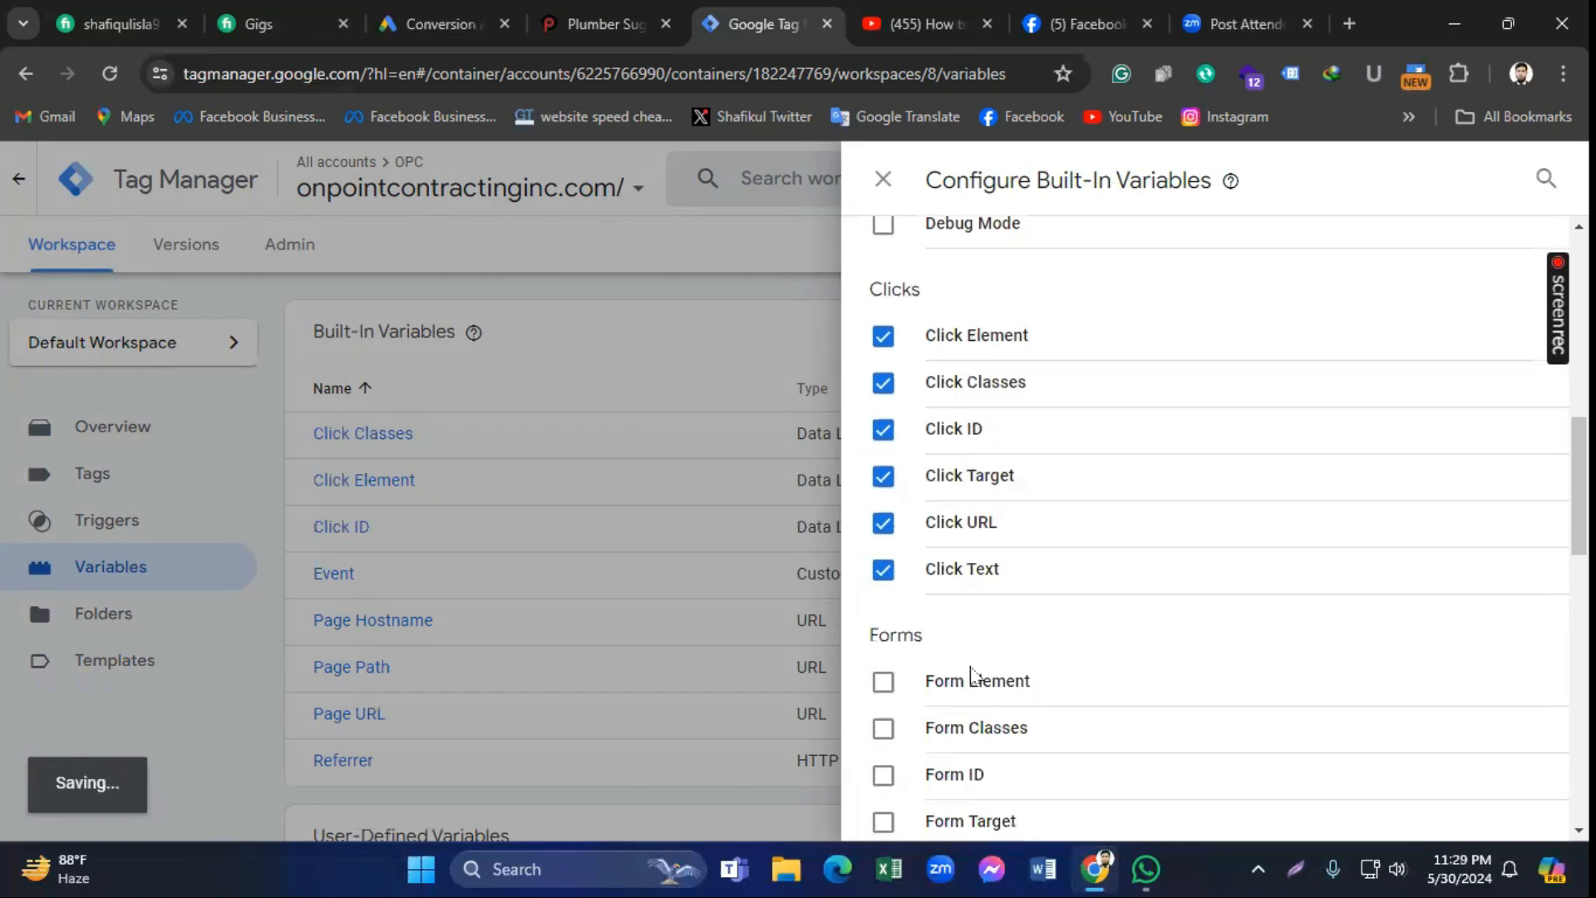
pyautogui.click(884, 681)
pyautogui.click(884, 729)
pyautogui.click(884, 775)
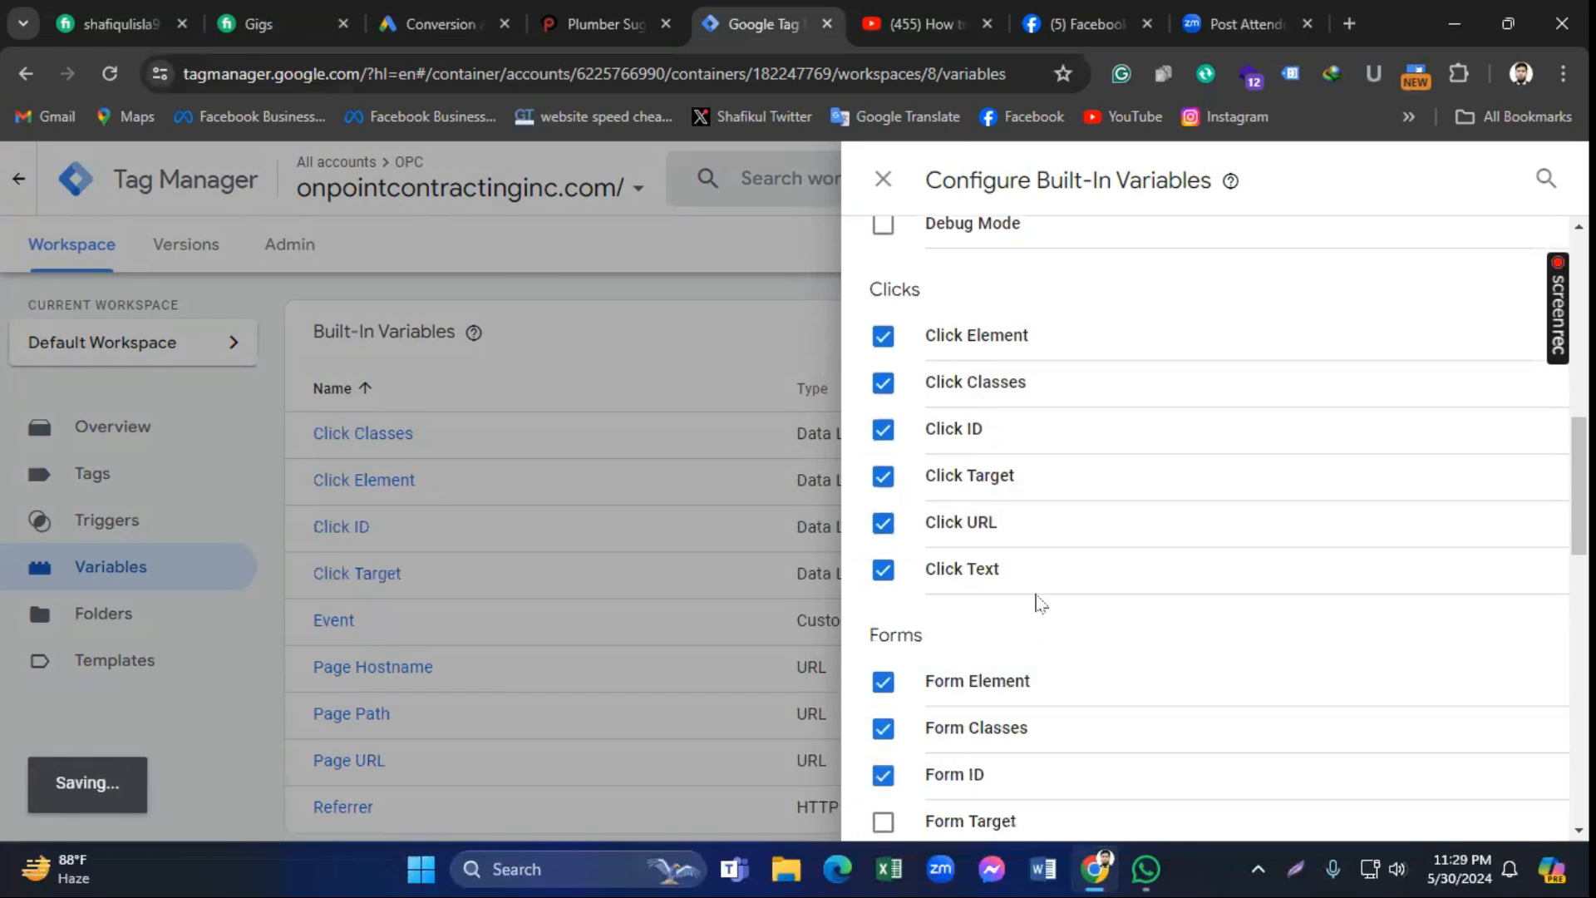
pyautogui.scroll(-3, 1001, 606)
pyautogui.click(884, 589)
pyautogui.click(884, 636)
pyautogui.click(884, 681)
pyautogui.scroll(-1, 1114, 557)
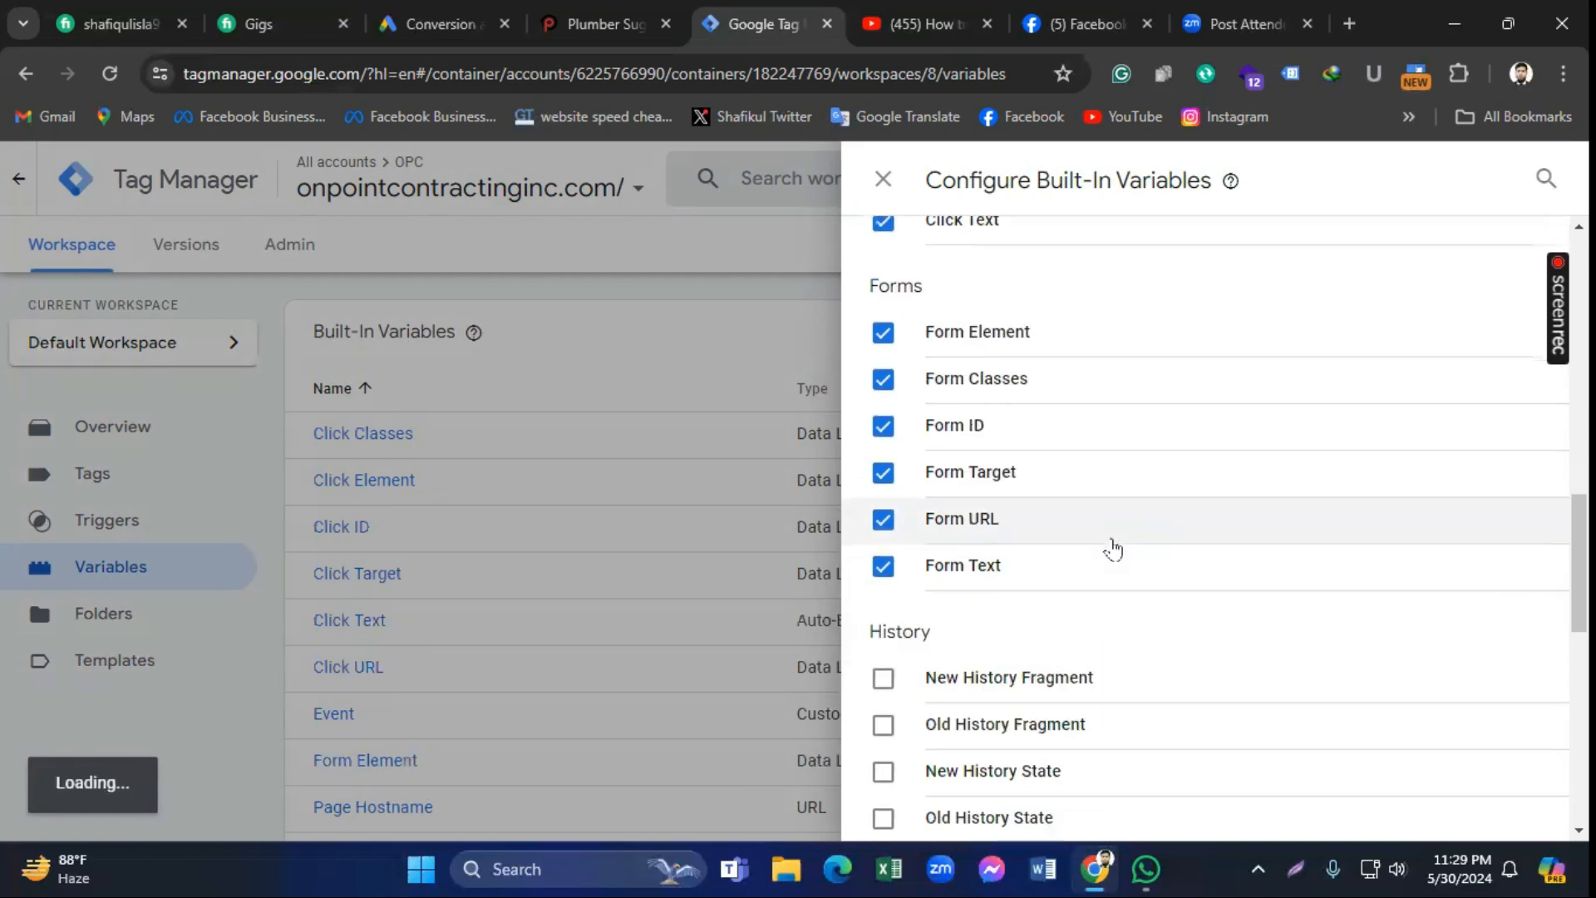
pyautogui.scroll(-1, 1114, 545)
pyautogui.scroll(-8, 1120, 529)
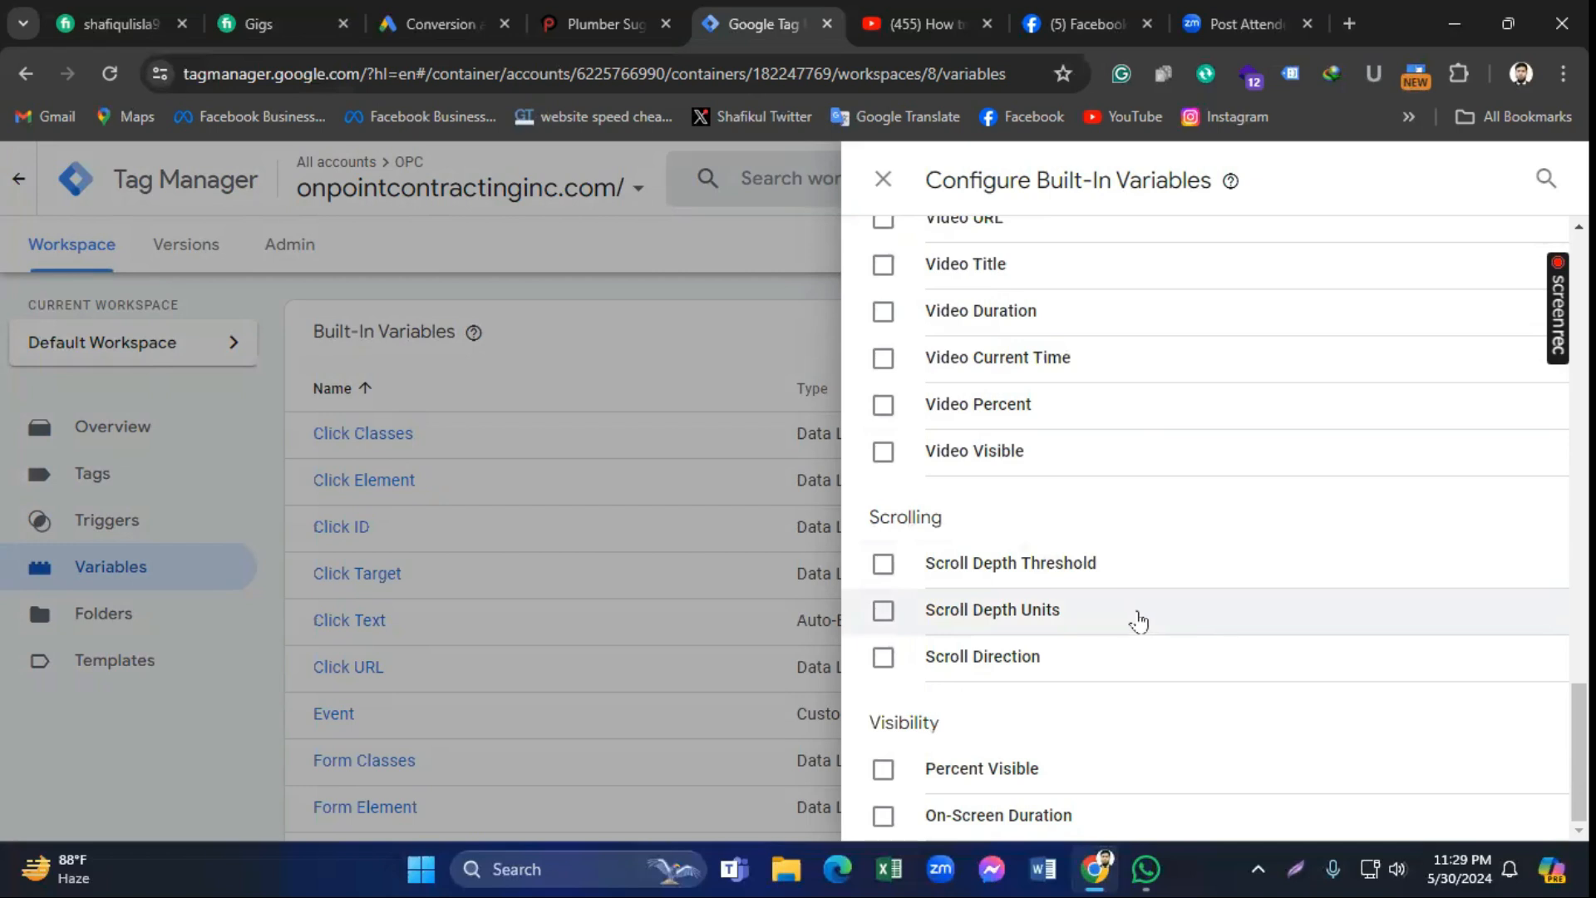
pyautogui.scroll(15, 1143, 617)
pyautogui.scroll(5, 1122, 620)
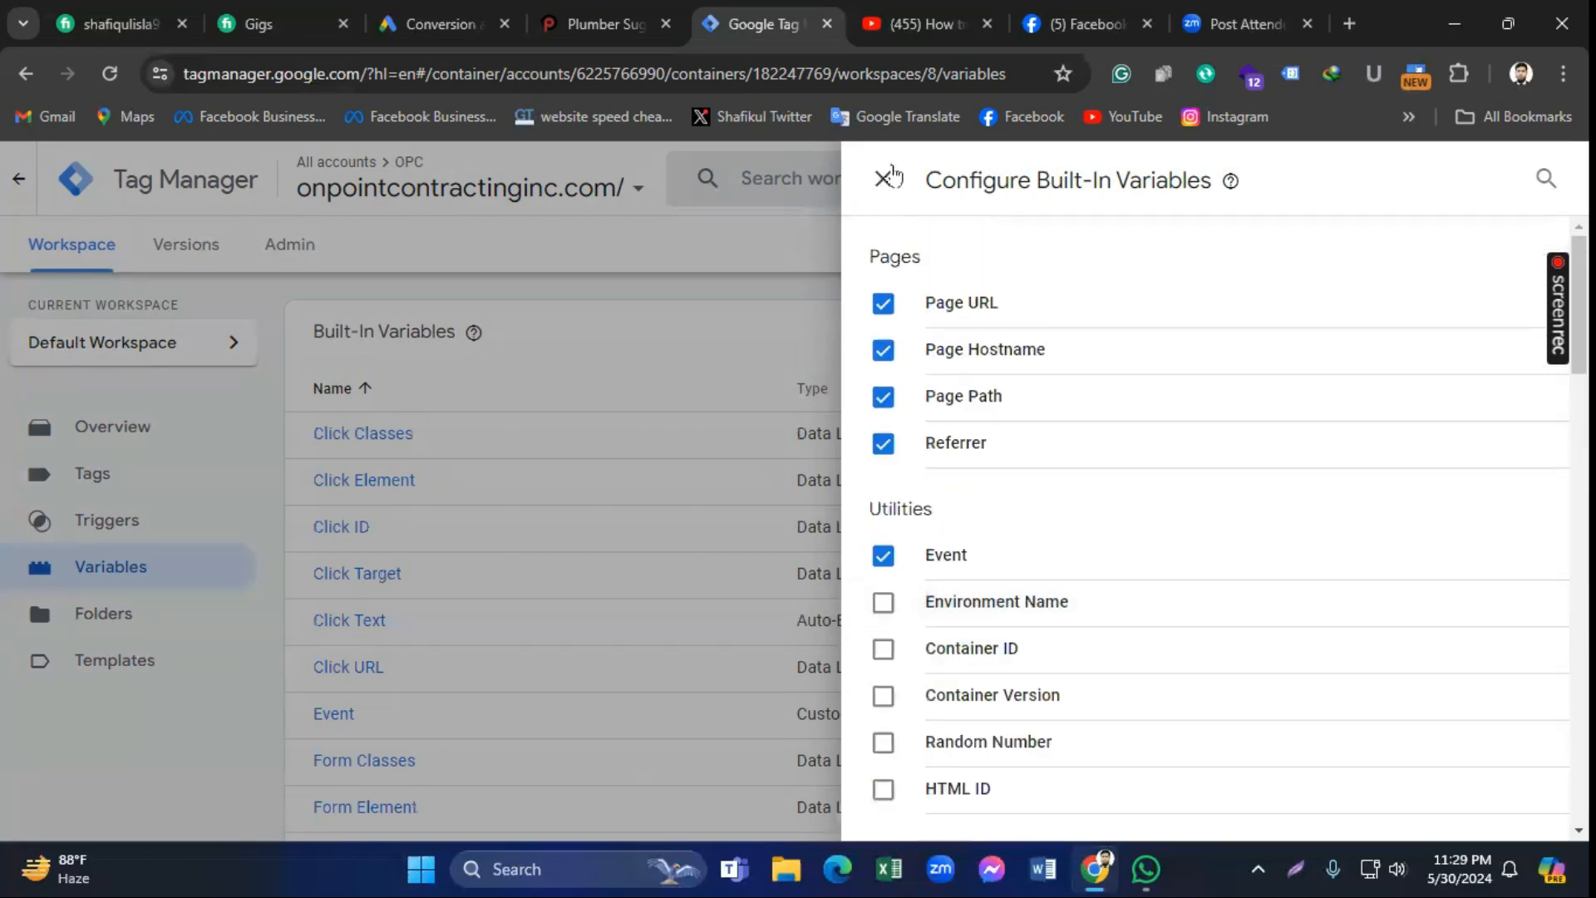
pyautogui.click(883, 179)
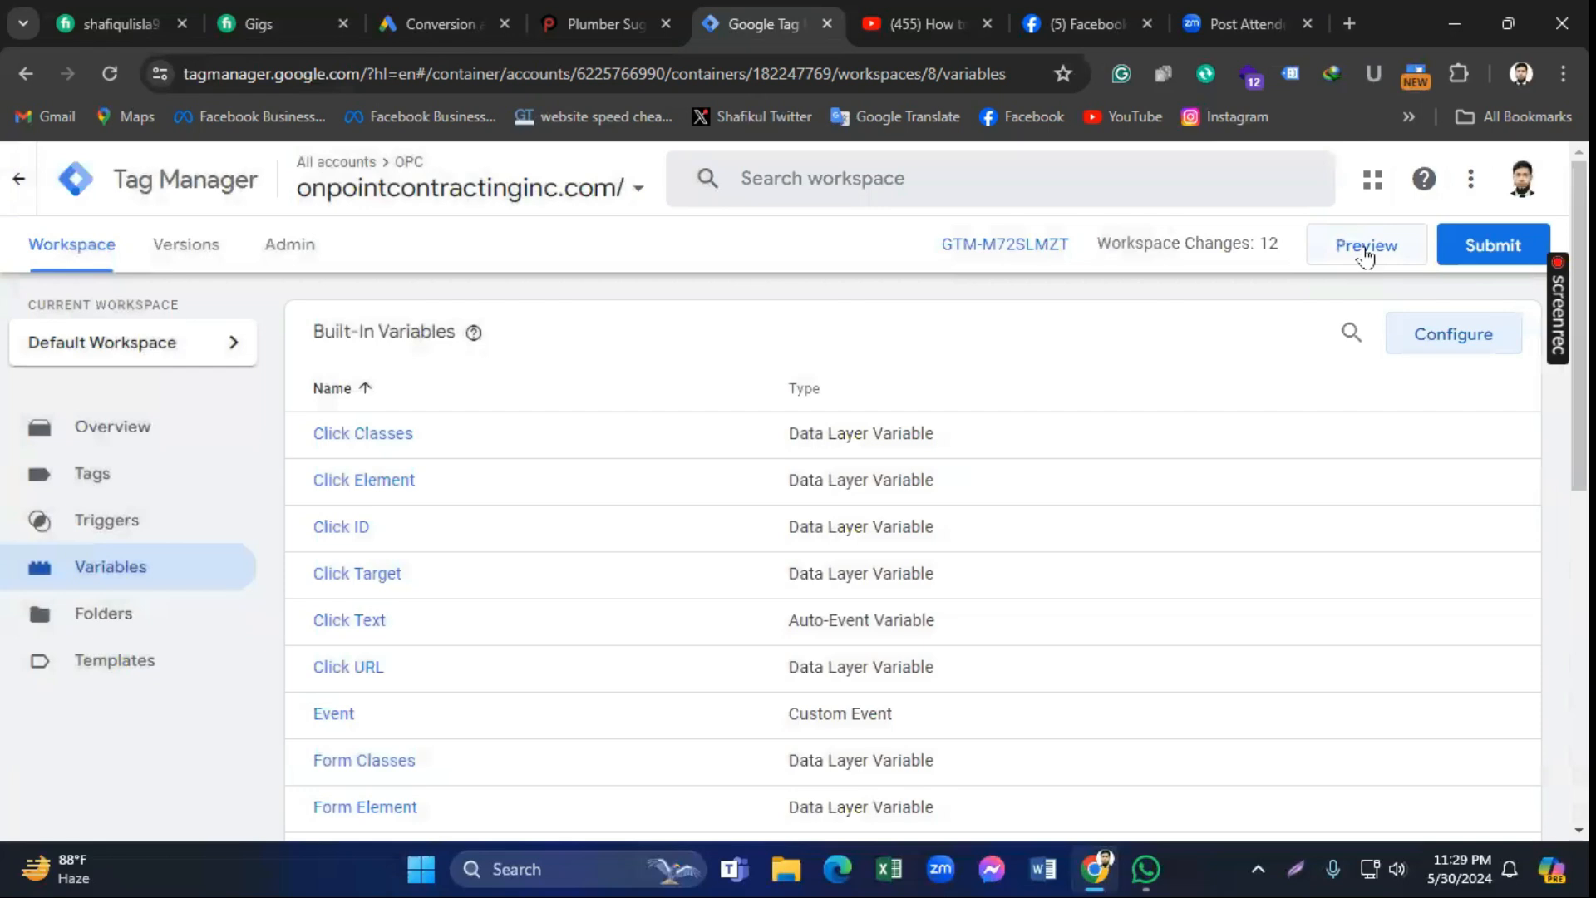
pyautogui.click(1368, 248)
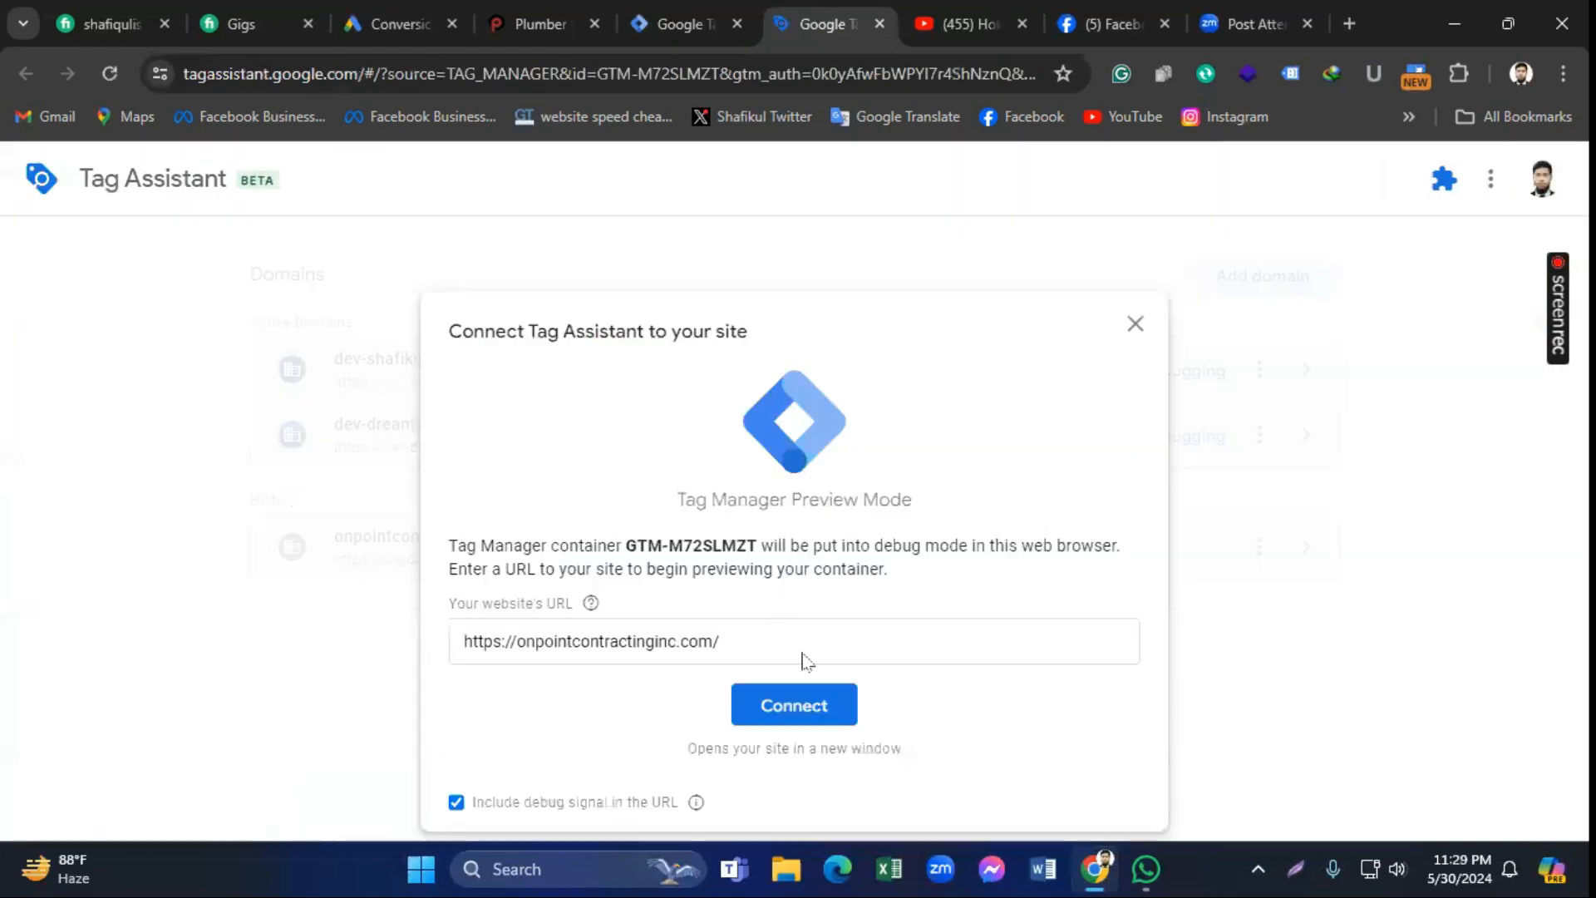
pyautogui.click(805, 707)
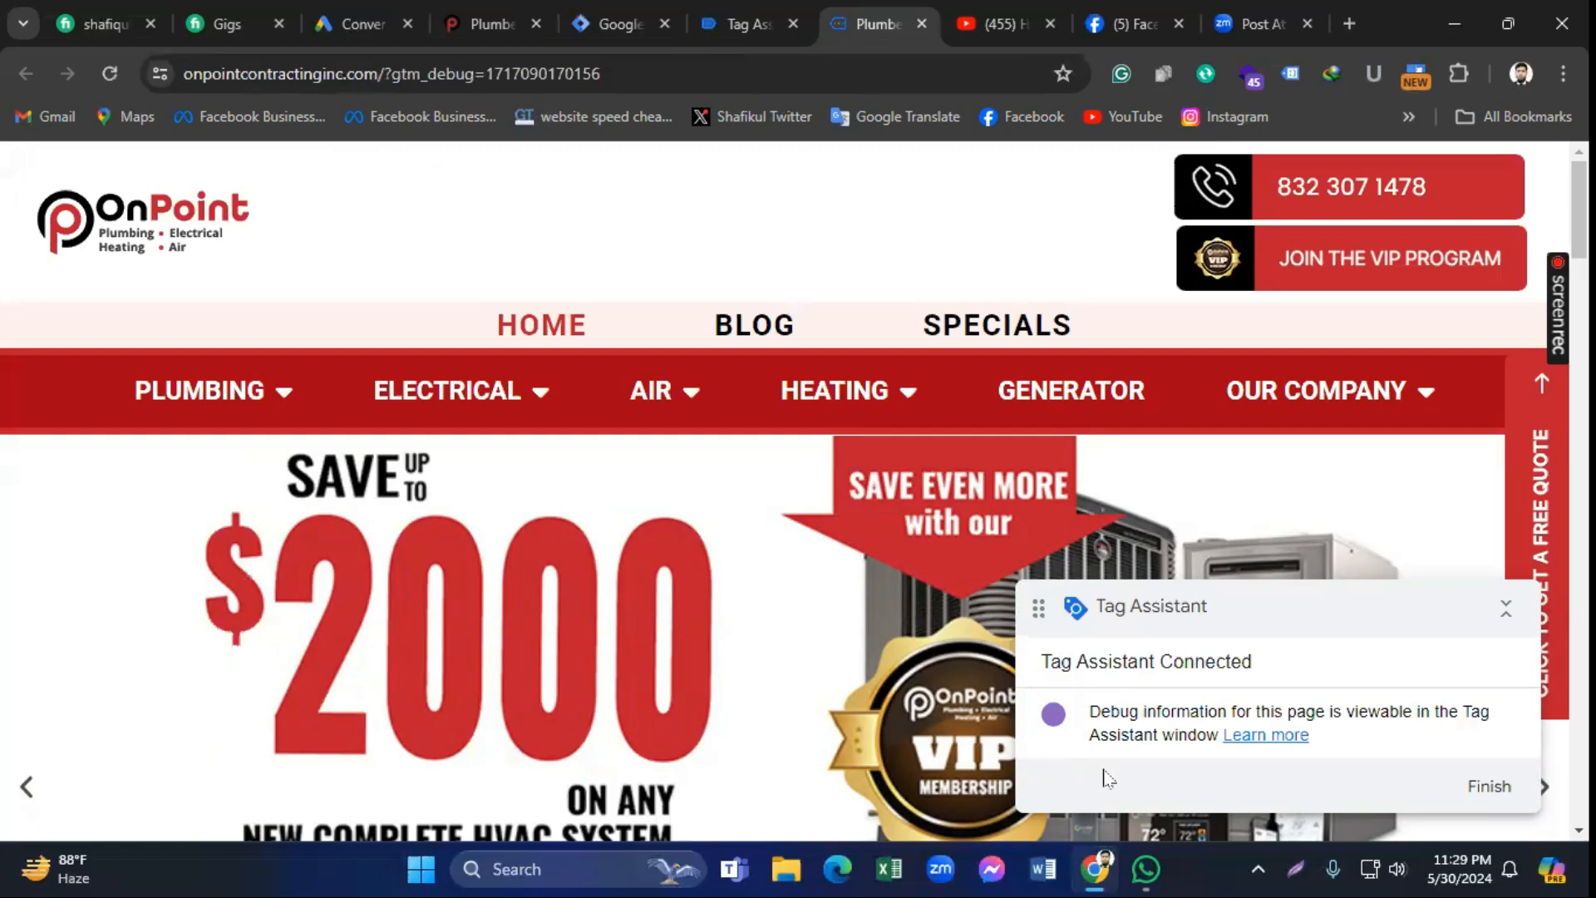
# Step: Switch to Tag Assistant and review the container's summary of fired and unfired tags
pyautogui.click(743, 10)
pyautogui.click(824, 592)
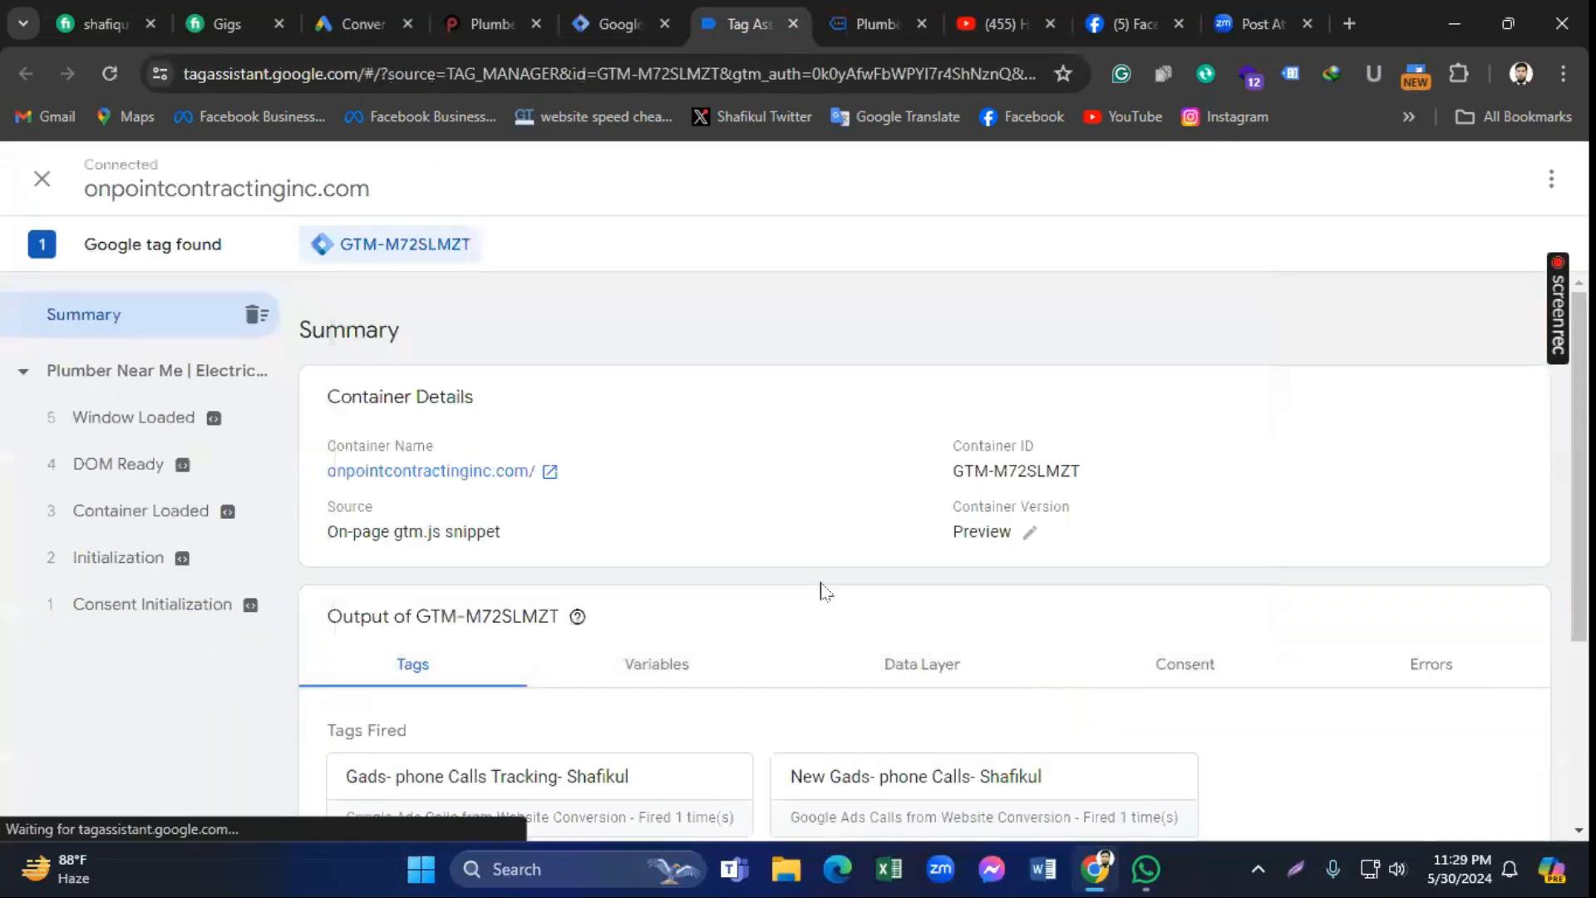
pyautogui.scroll(-3, 790, 517)
pyautogui.scroll(2, 797, 508)
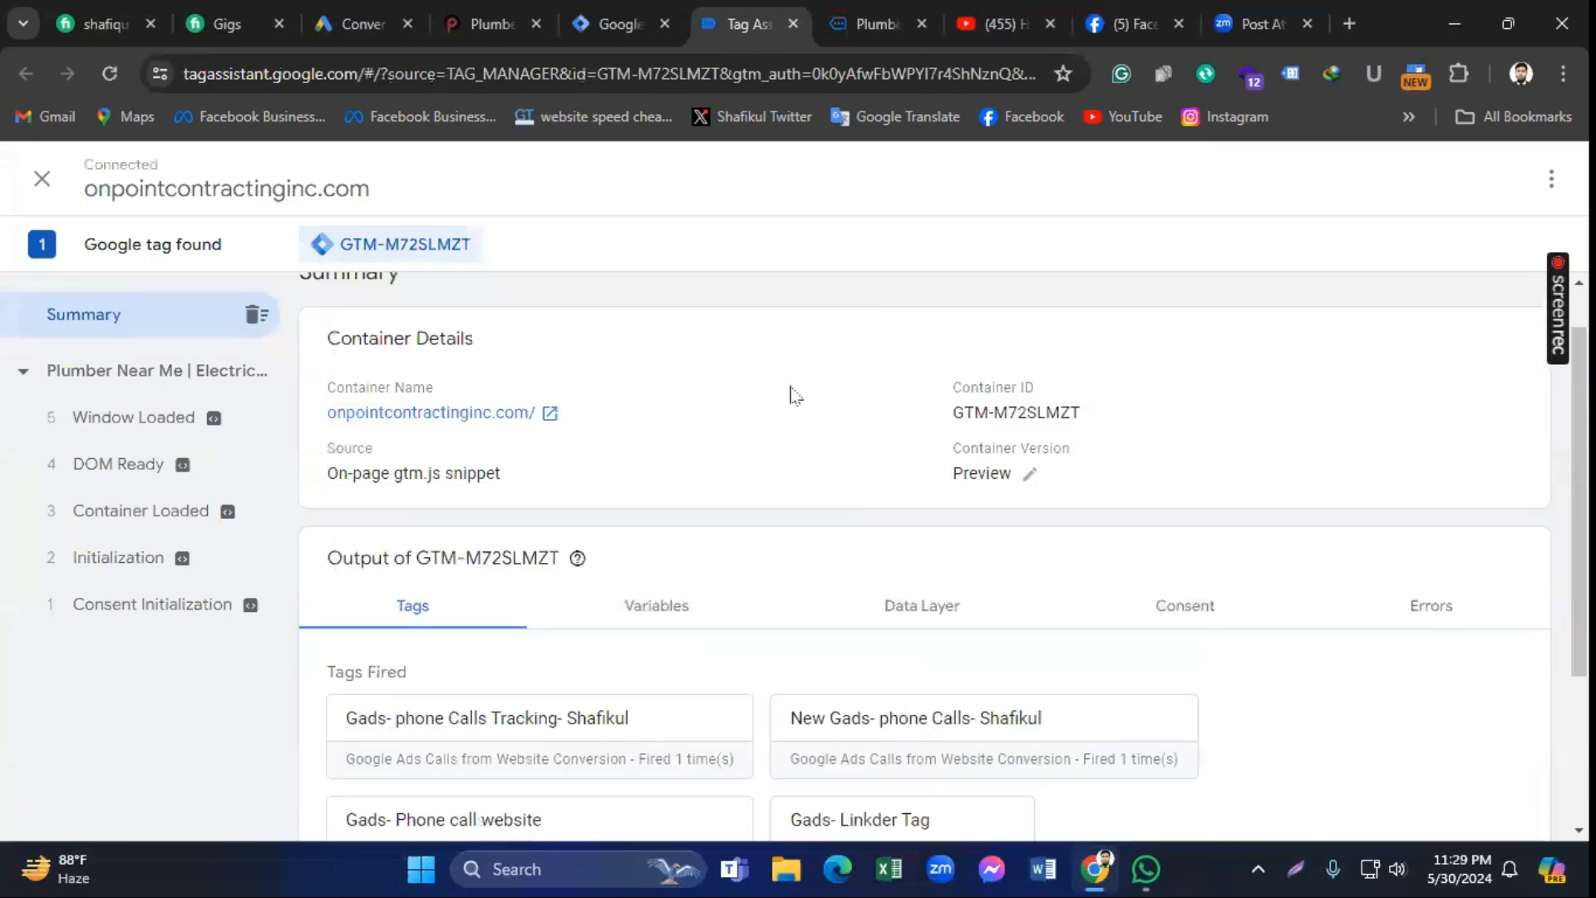
pyautogui.scroll(-2, 755, 484)
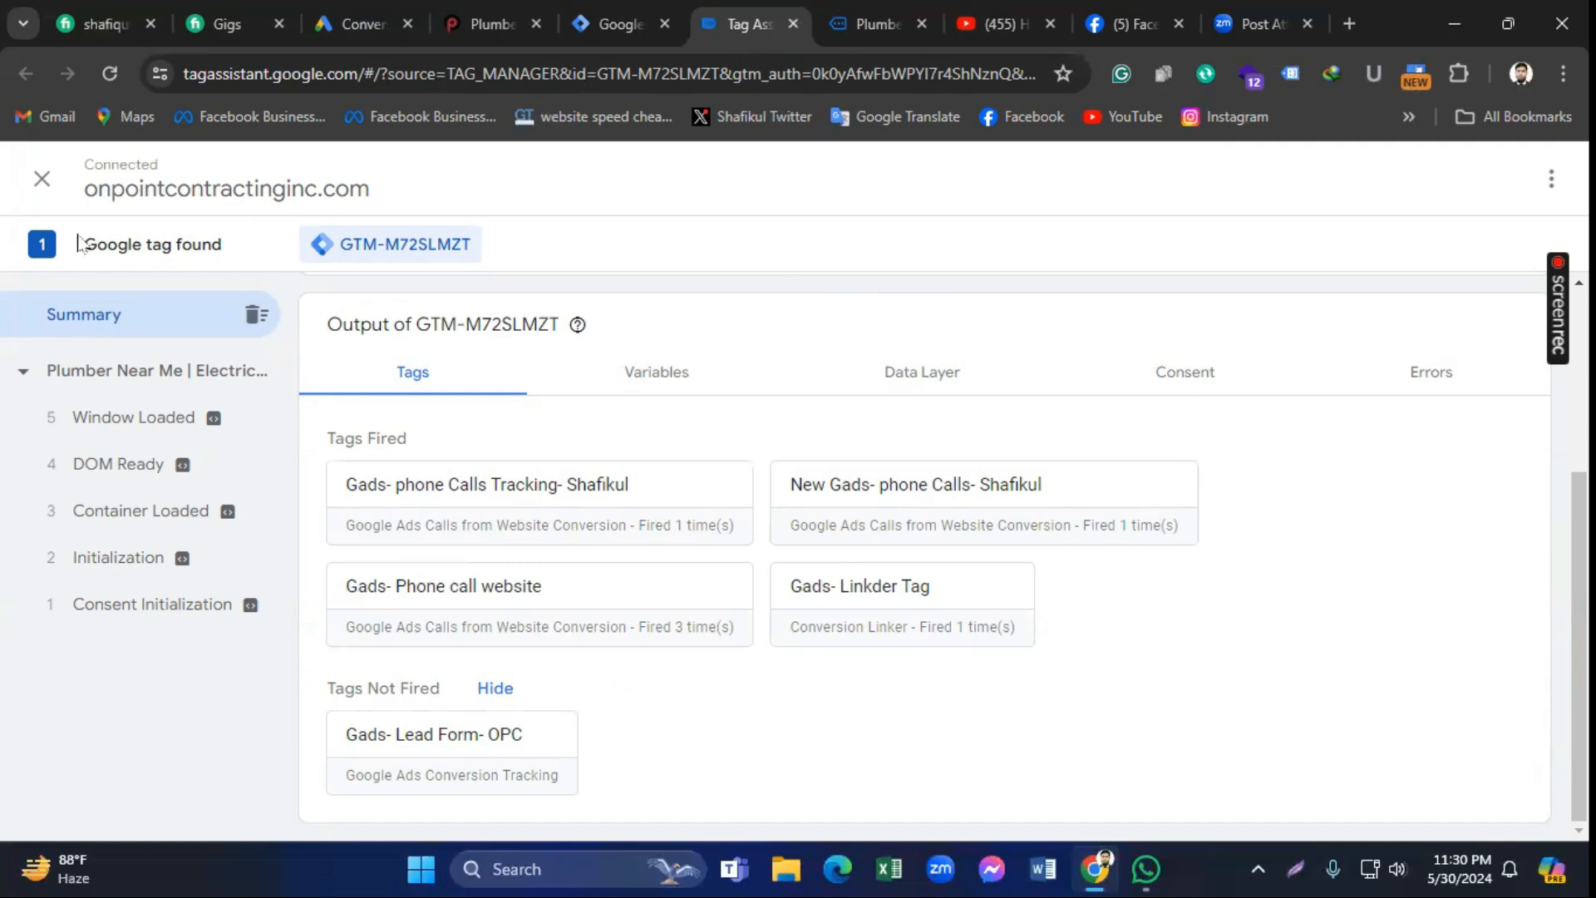
# Step: Switch to Google Tag Manager and review the Gads- Lead Form- OPC tag and its Gads- Lead Form trigger, then close both
pyautogui.click(616, 10)
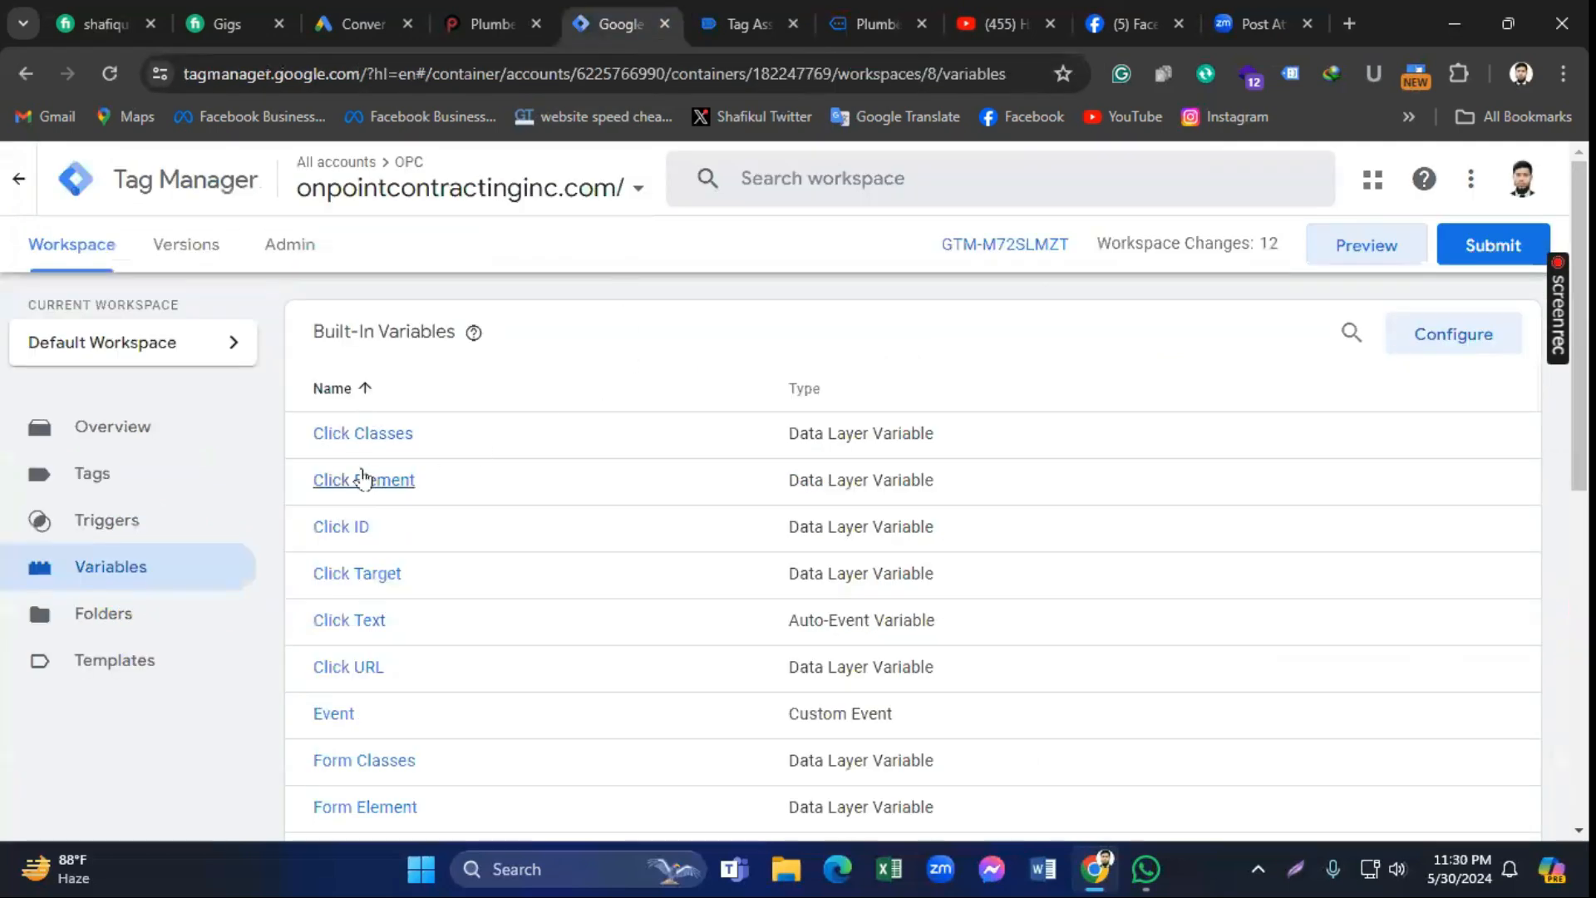
pyautogui.click(148, 481)
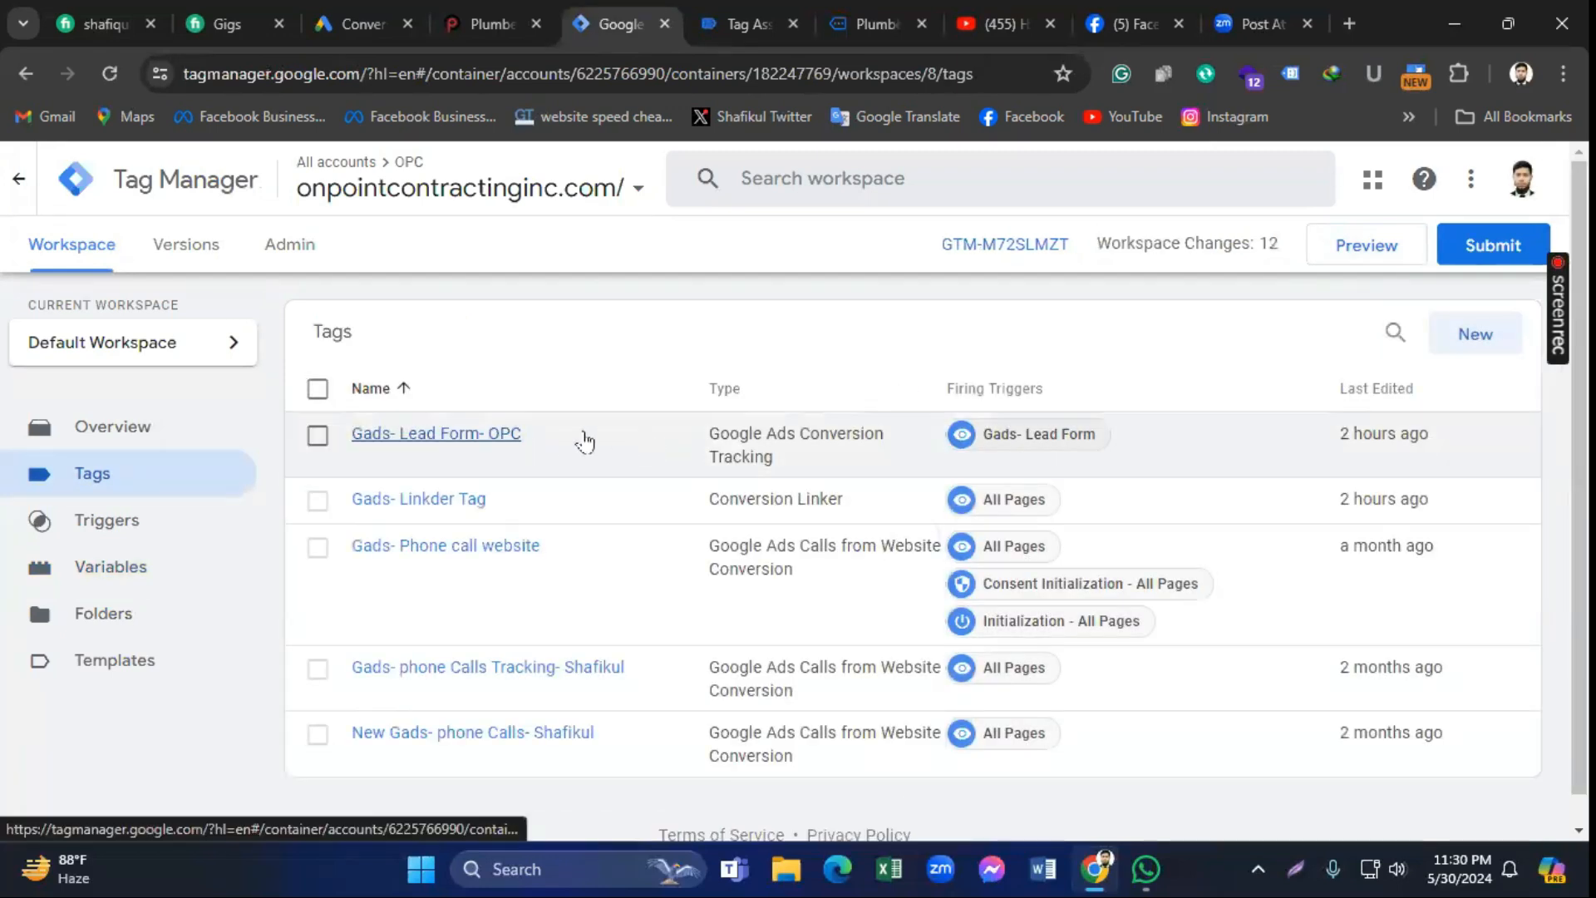
pyautogui.click(412, 439)
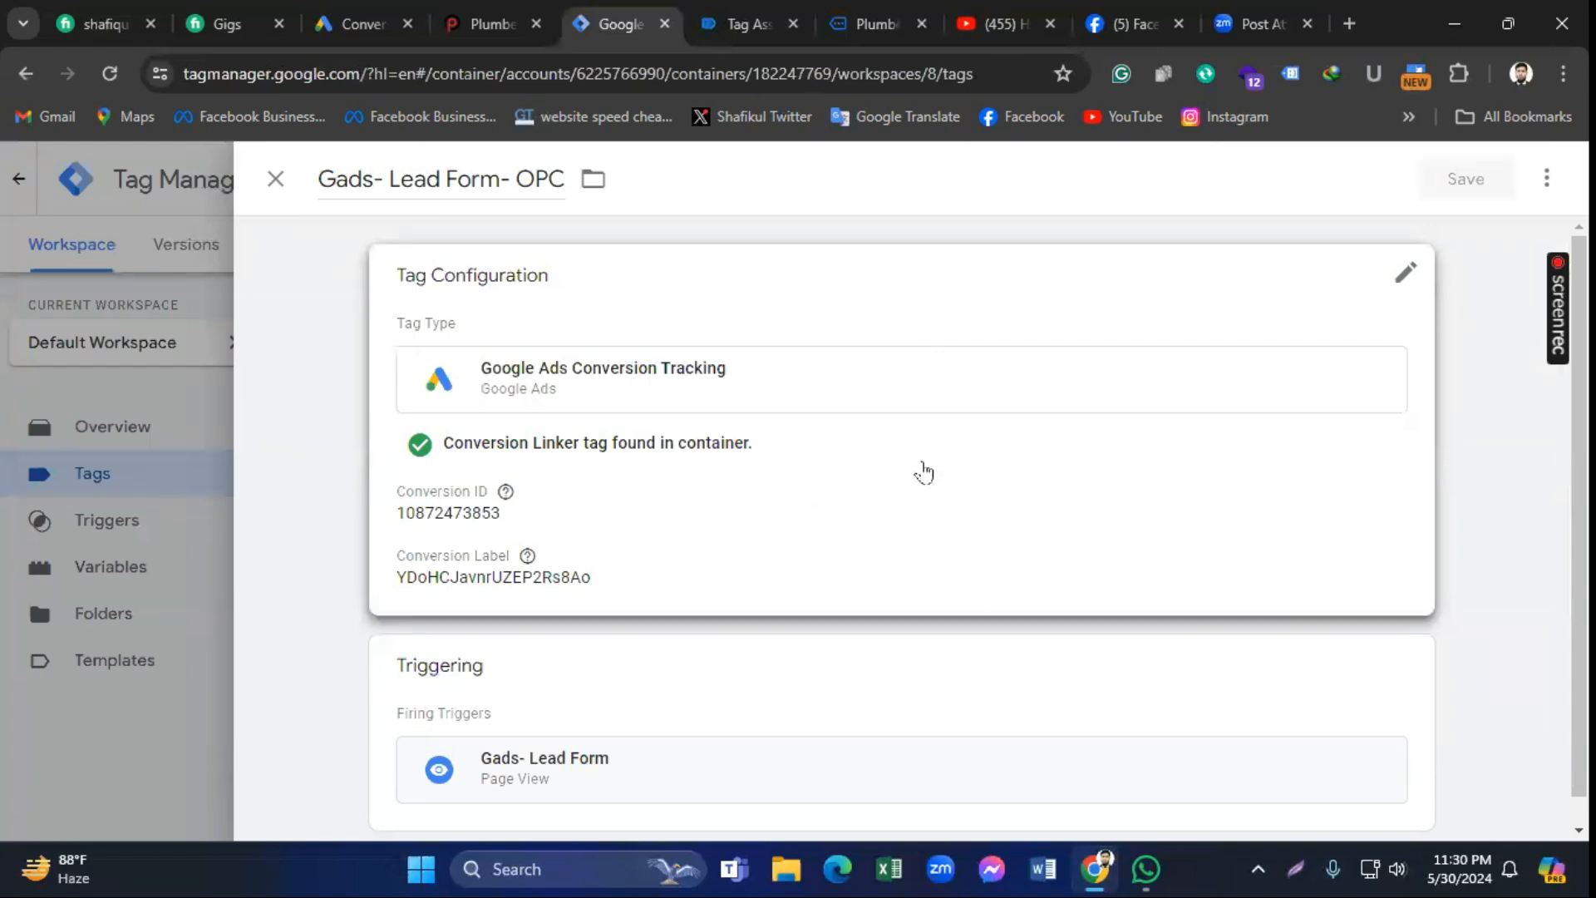
pyautogui.scroll(-1, 889, 492)
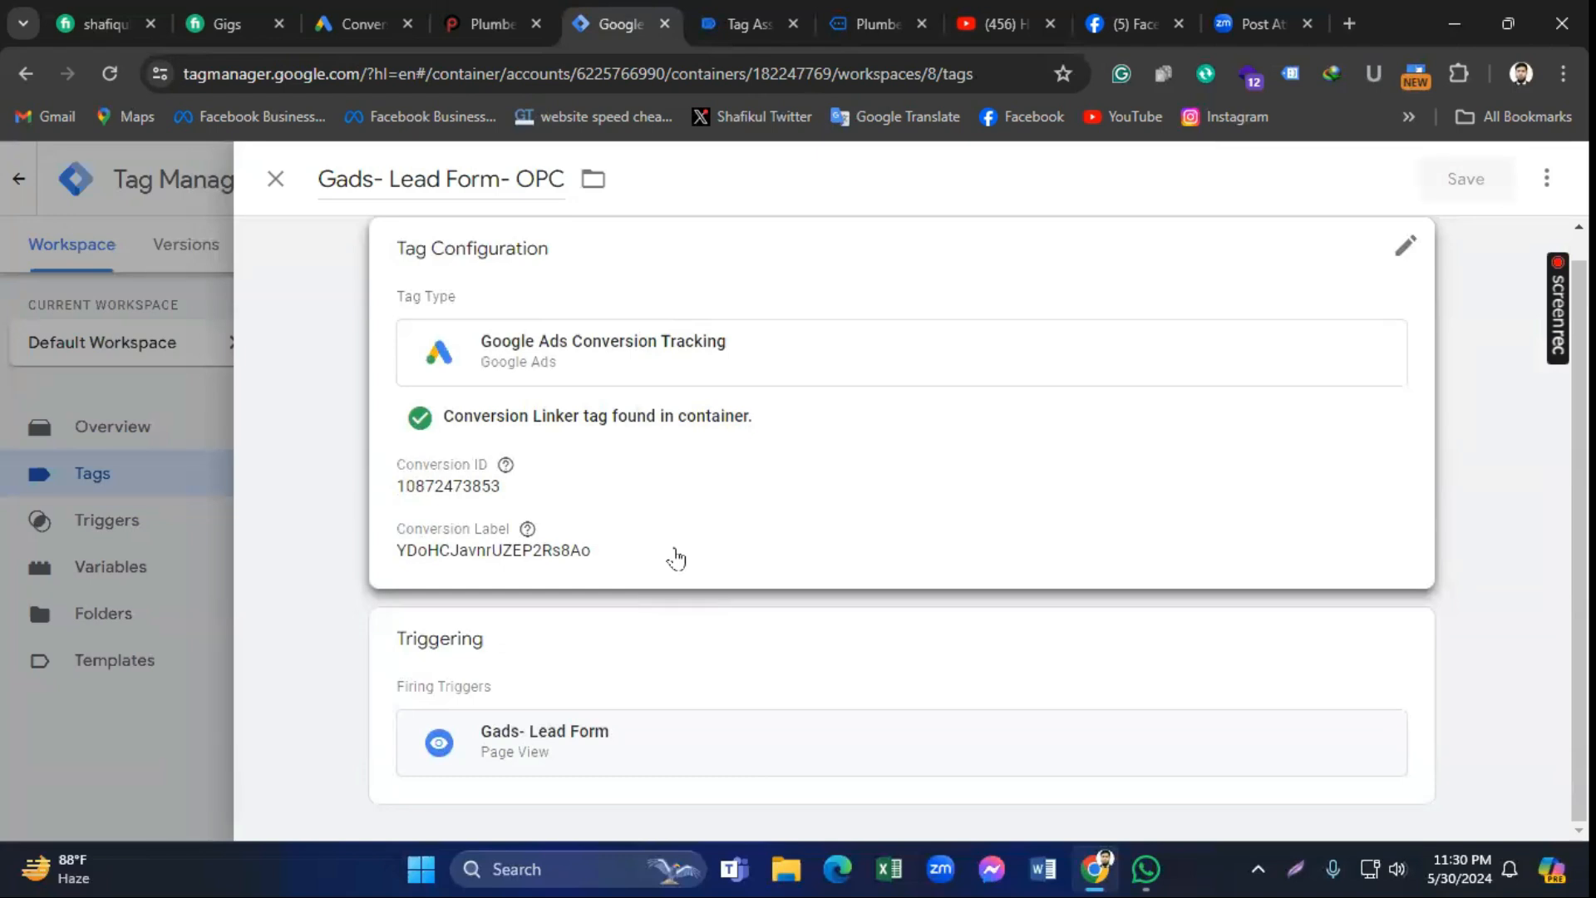
pyautogui.click(684, 744)
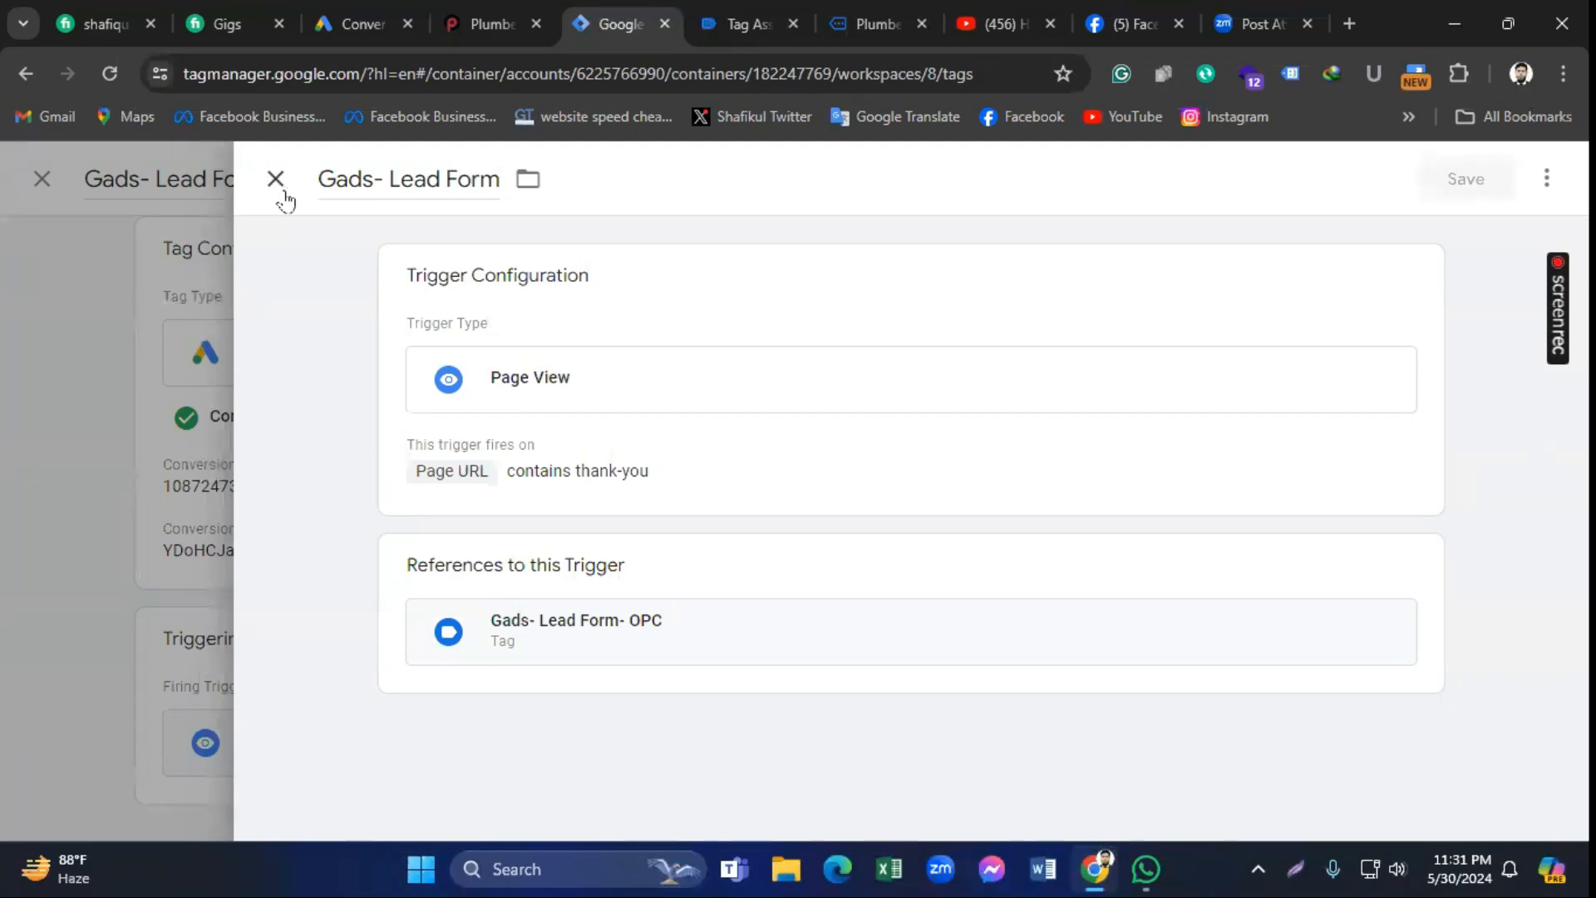
pyautogui.click(275, 180)
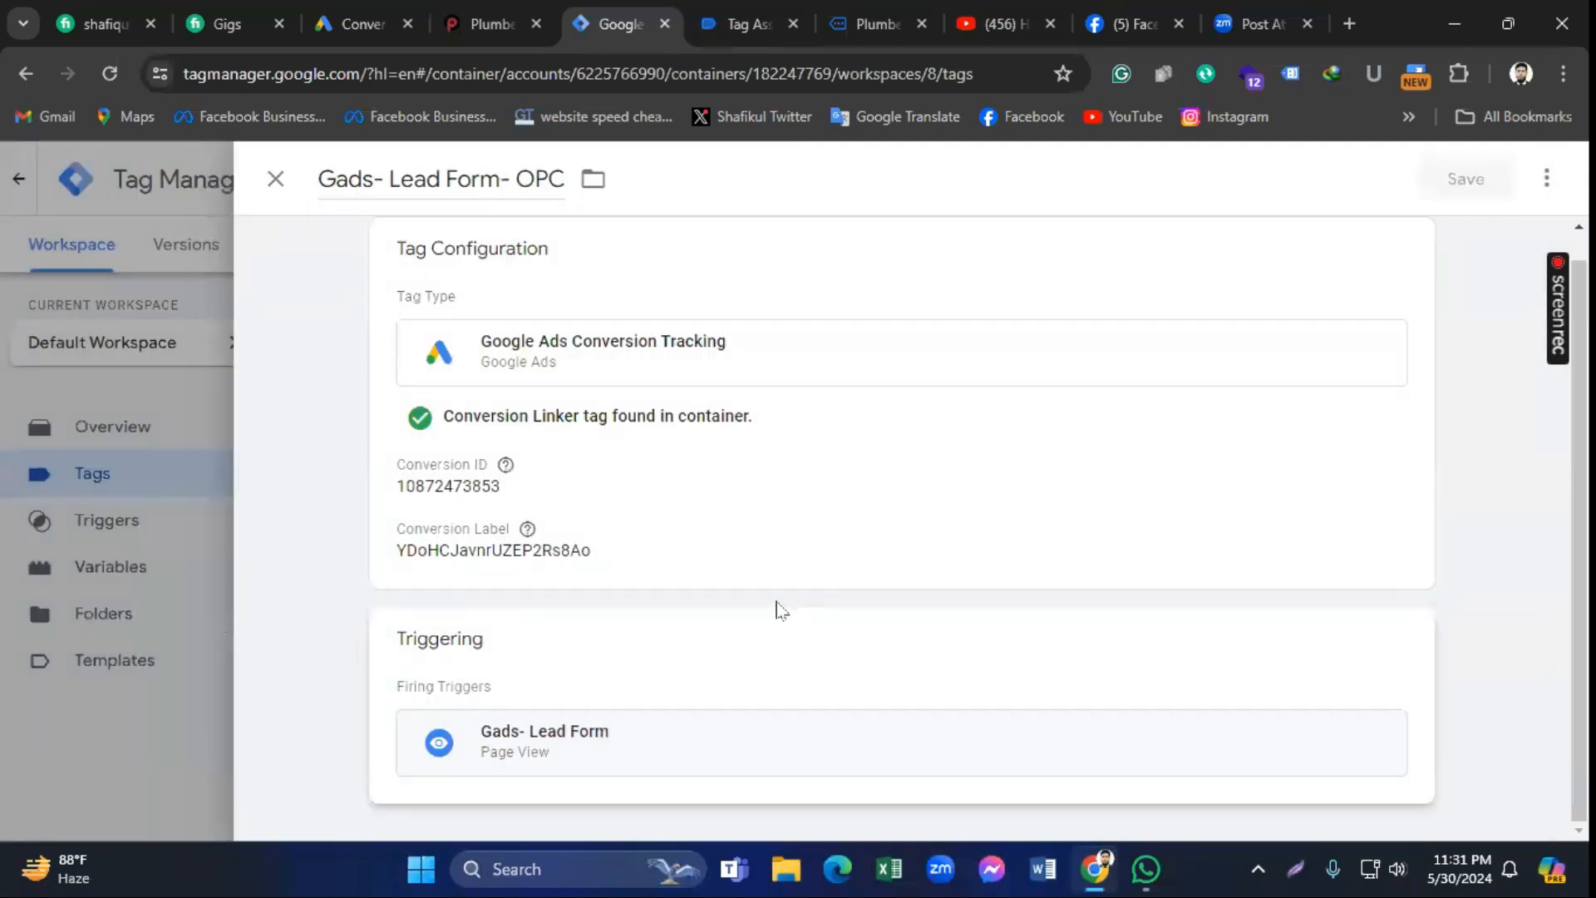
pyautogui.click(276, 179)
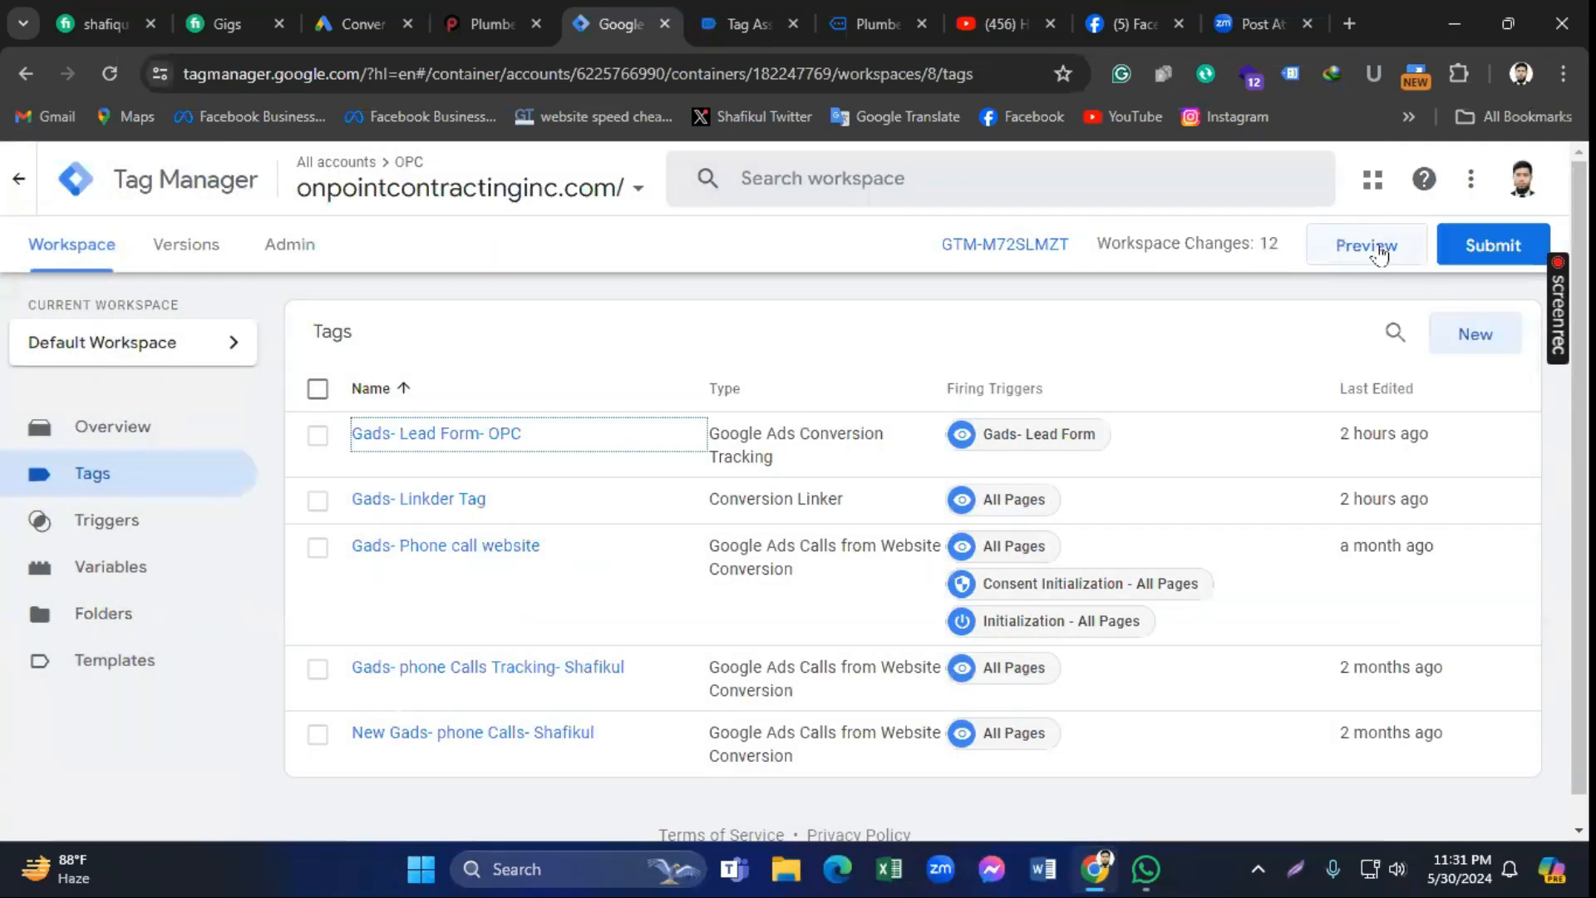
# Step: Switch to the onpointcontractinginc.com page connected to Tag Assistant
pyautogui.click(746, 10)
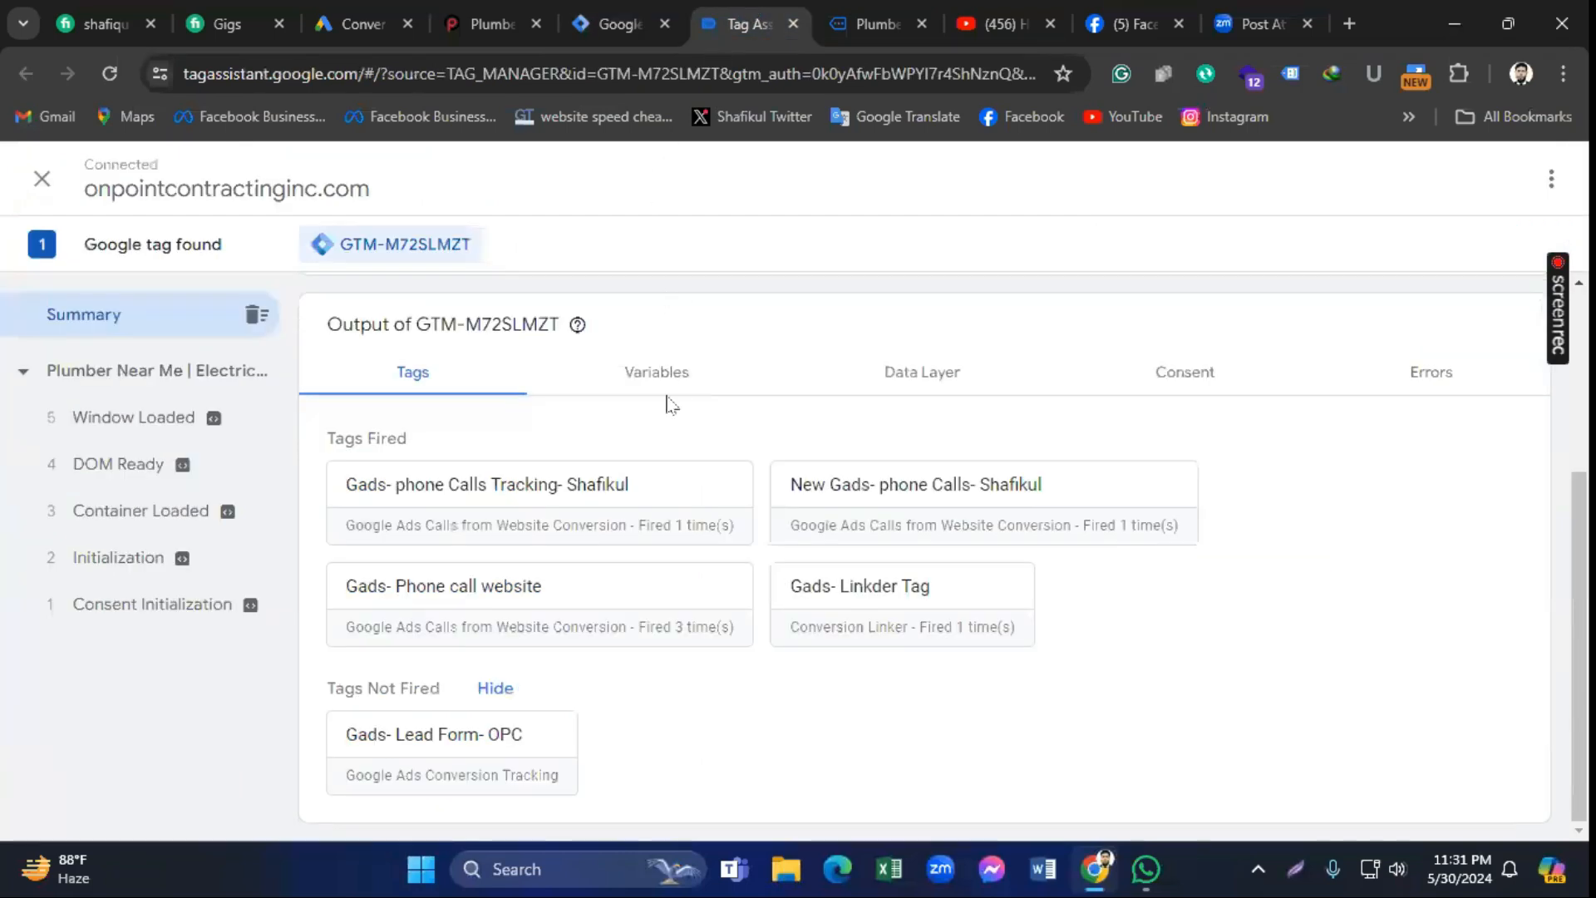
pyautogui.click(840, 21)
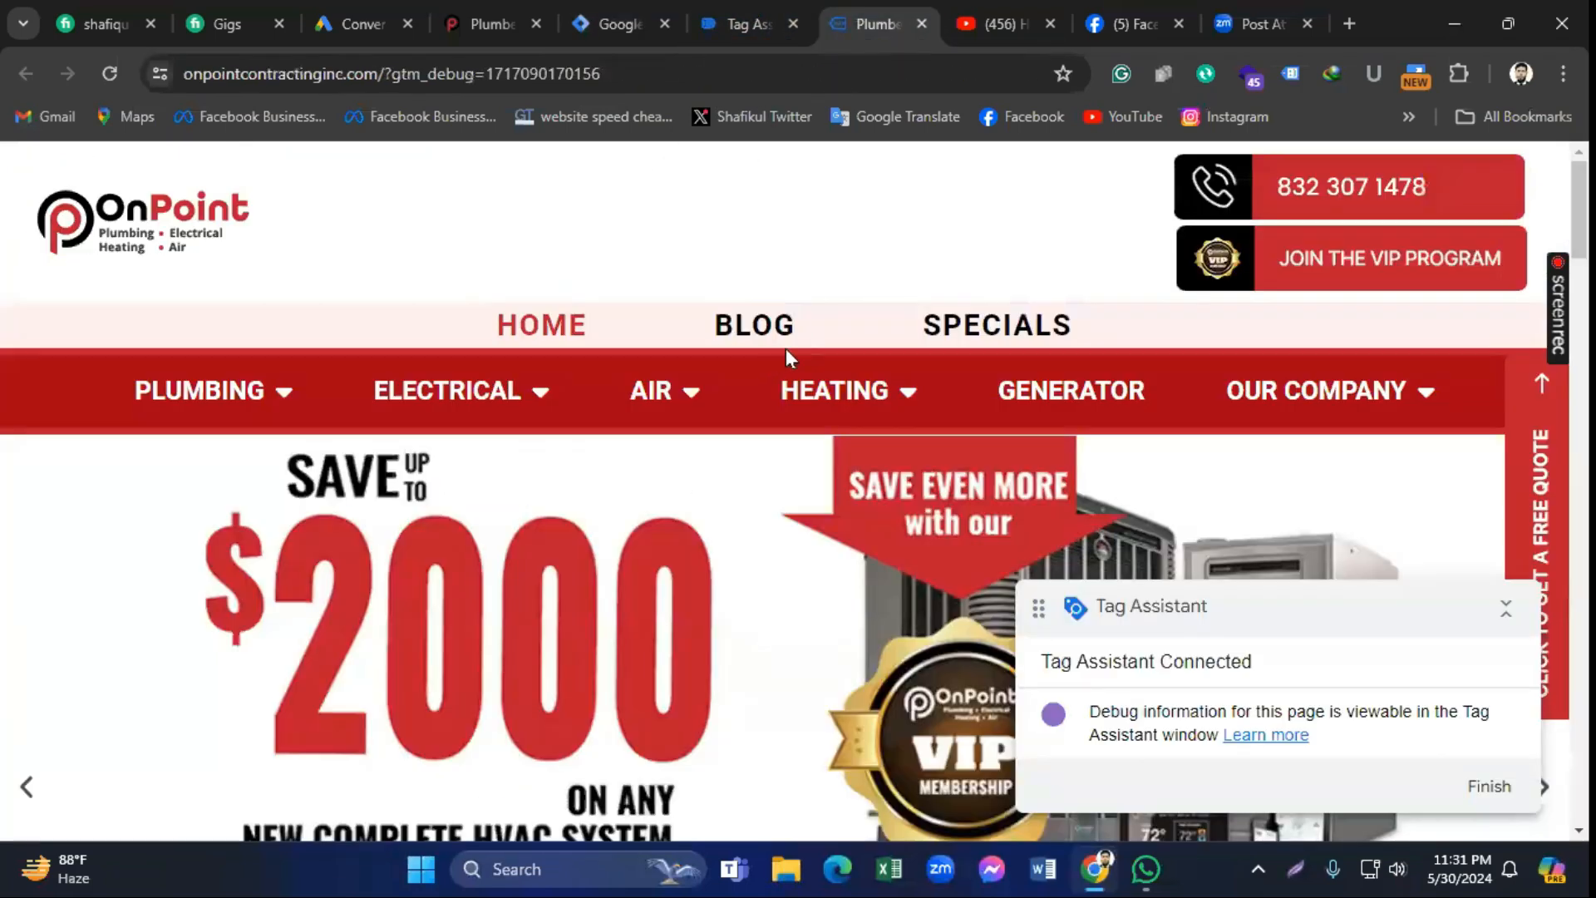
pyautogui.scroll(-1, 870, 364)
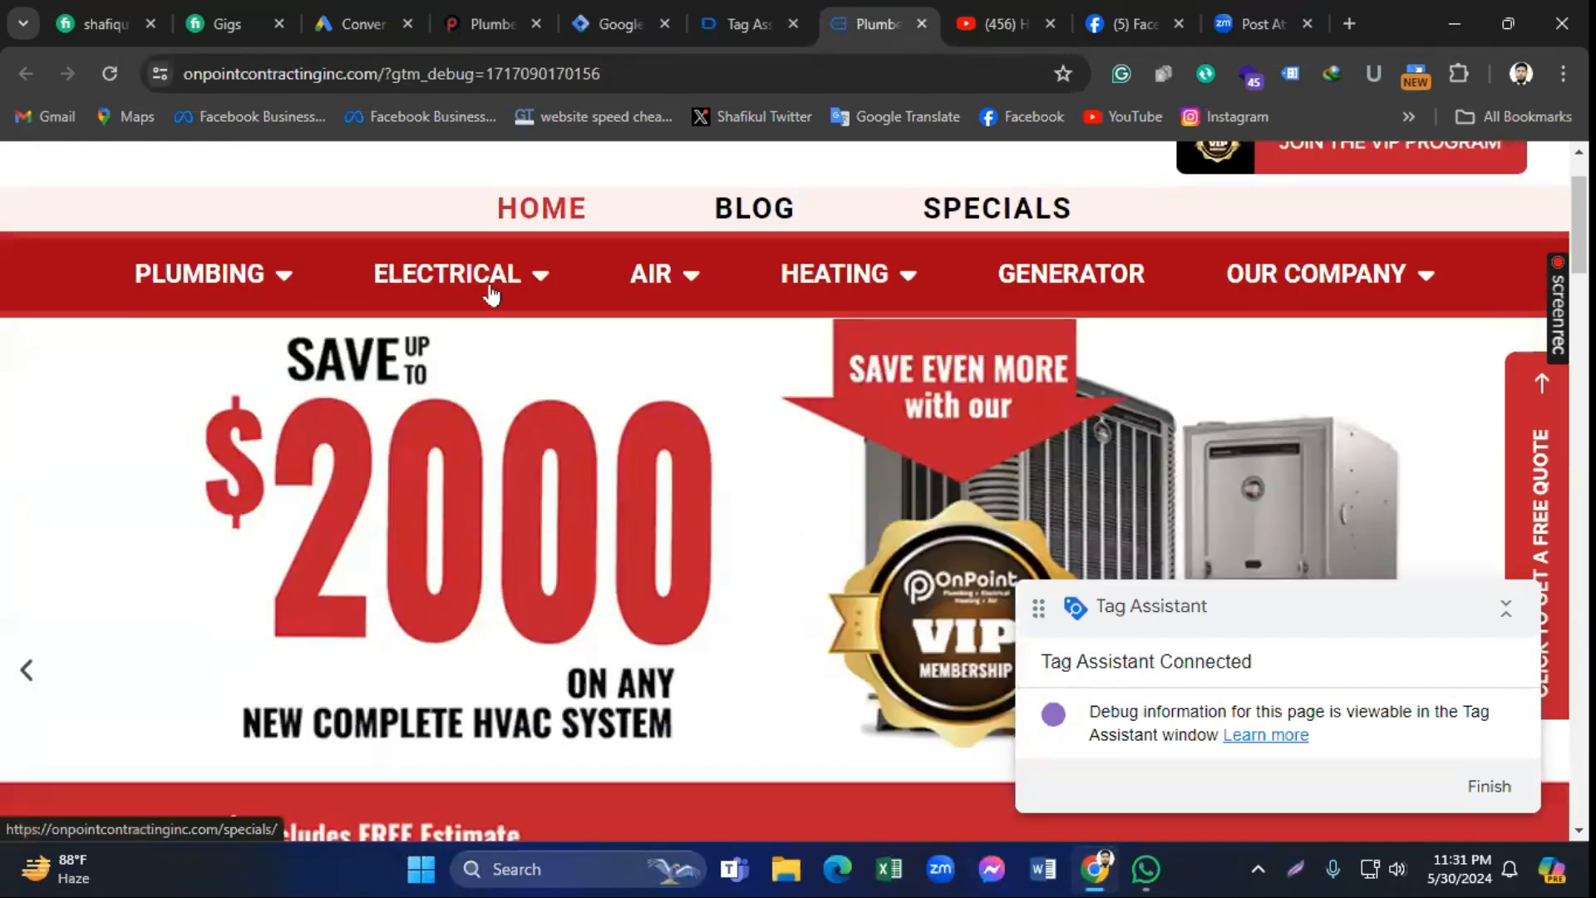
pyautogui.click(286, 274)
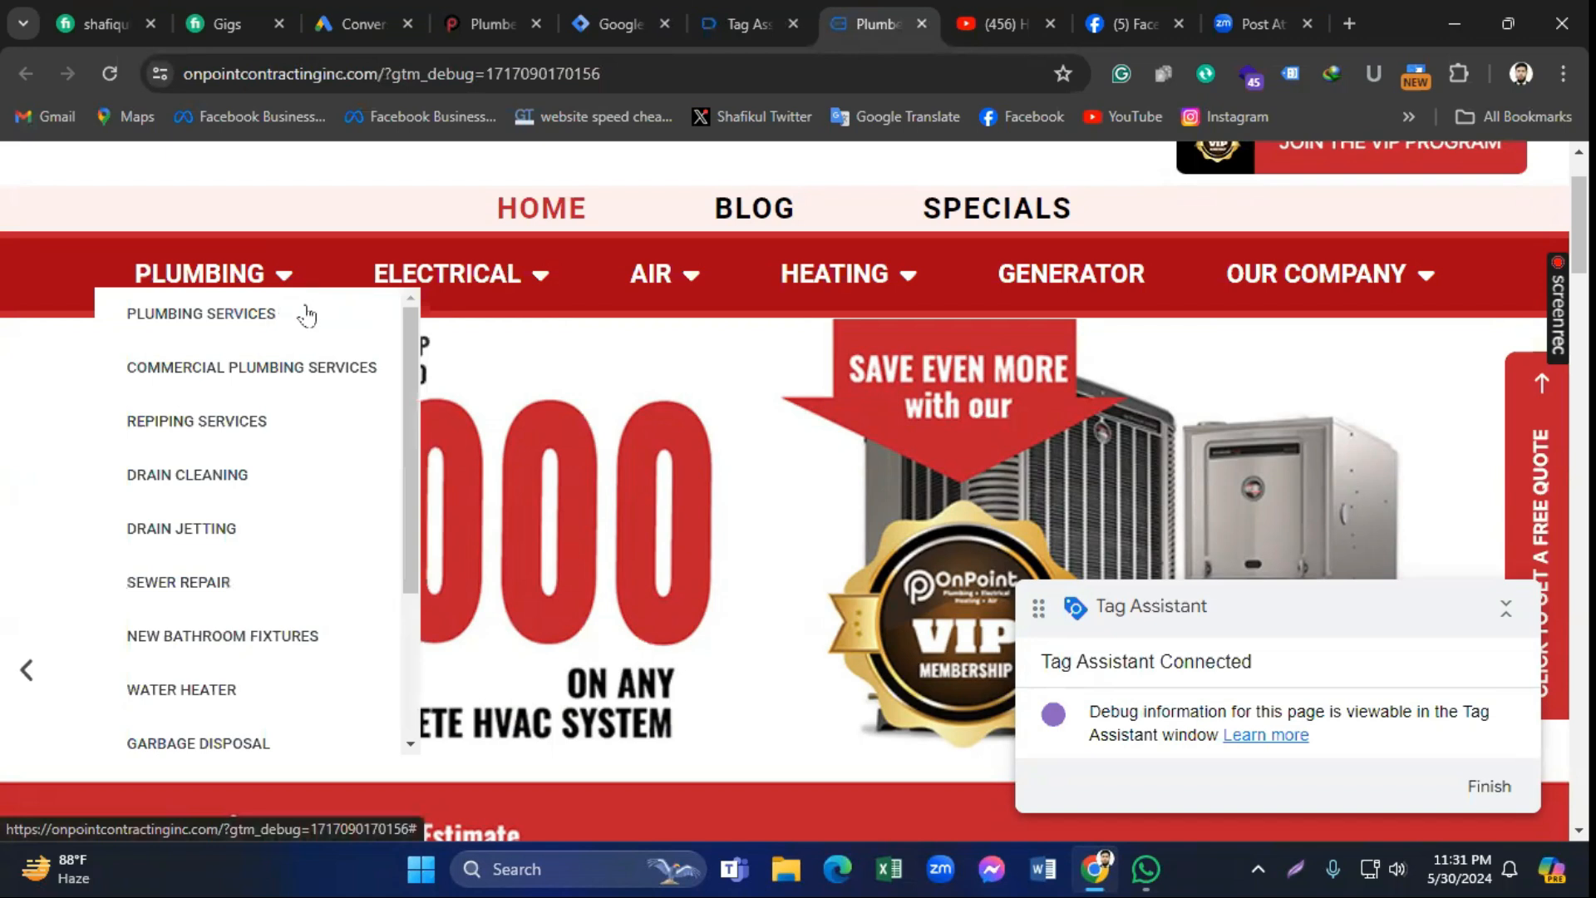
pyautogui.click(1545, 482)
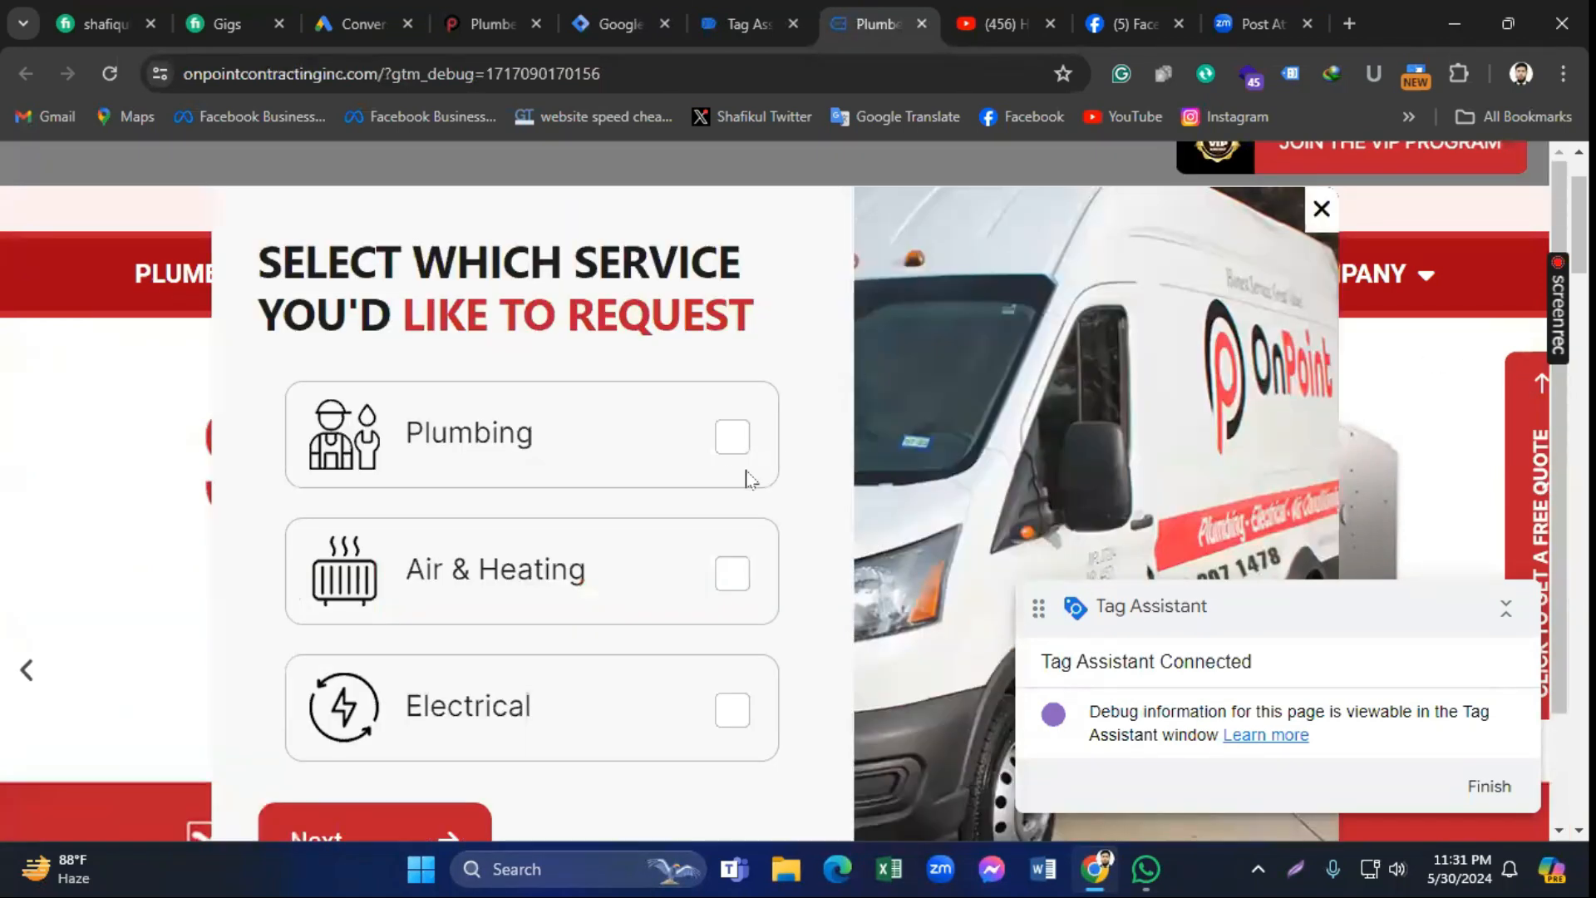
pyautogui.click(732, 437)
pyautogui.scroll(-2, 582, 499)
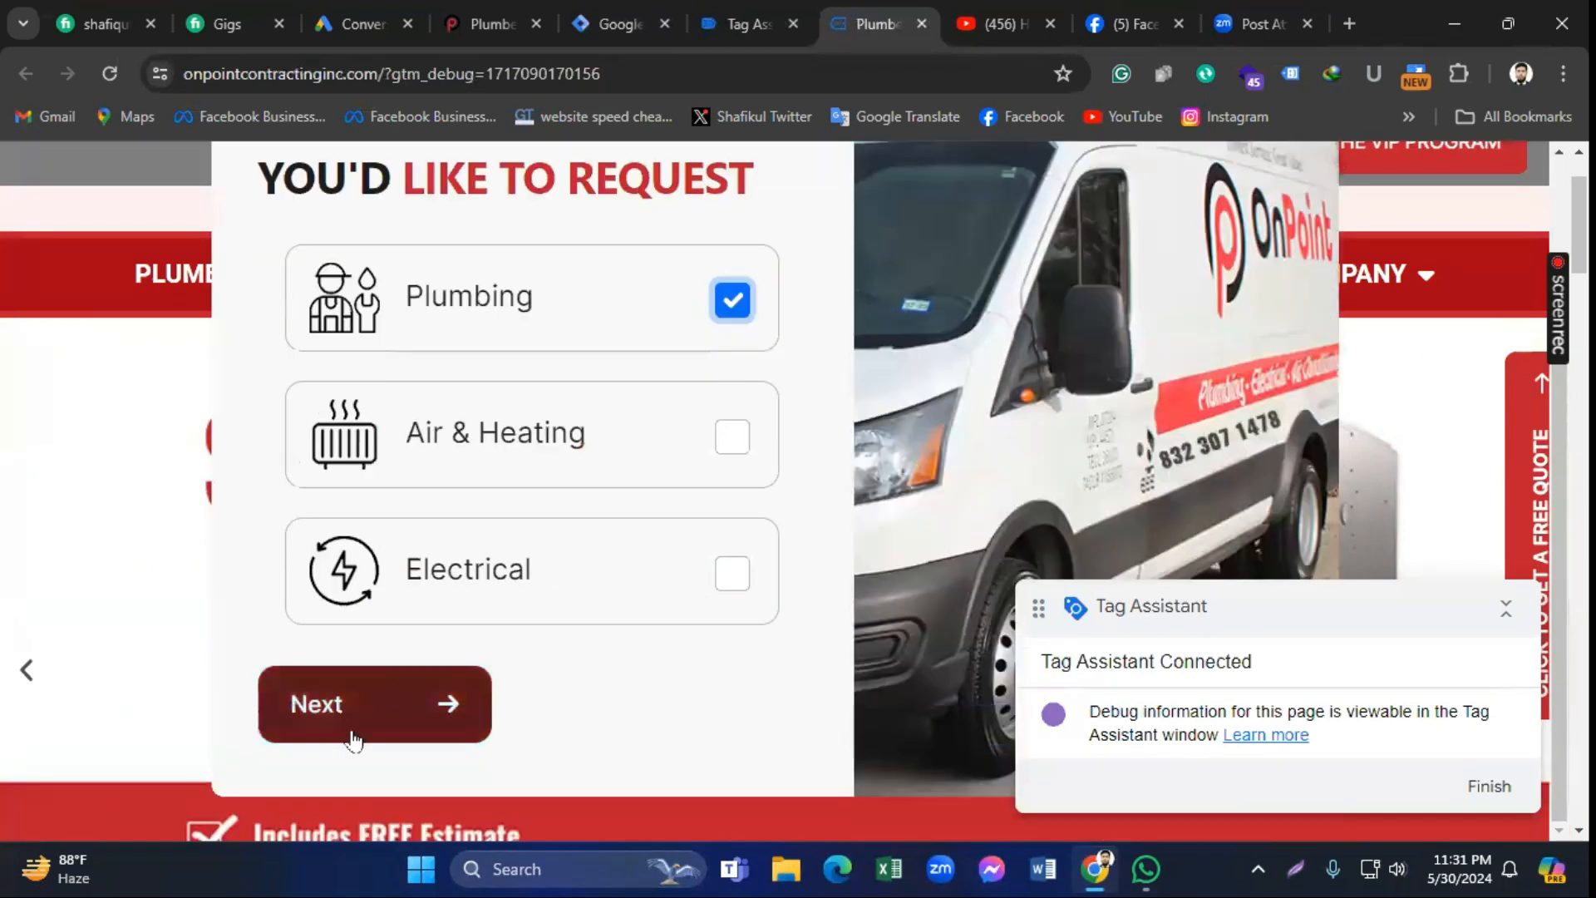
pyautogui.scroll(2, 940, 221)
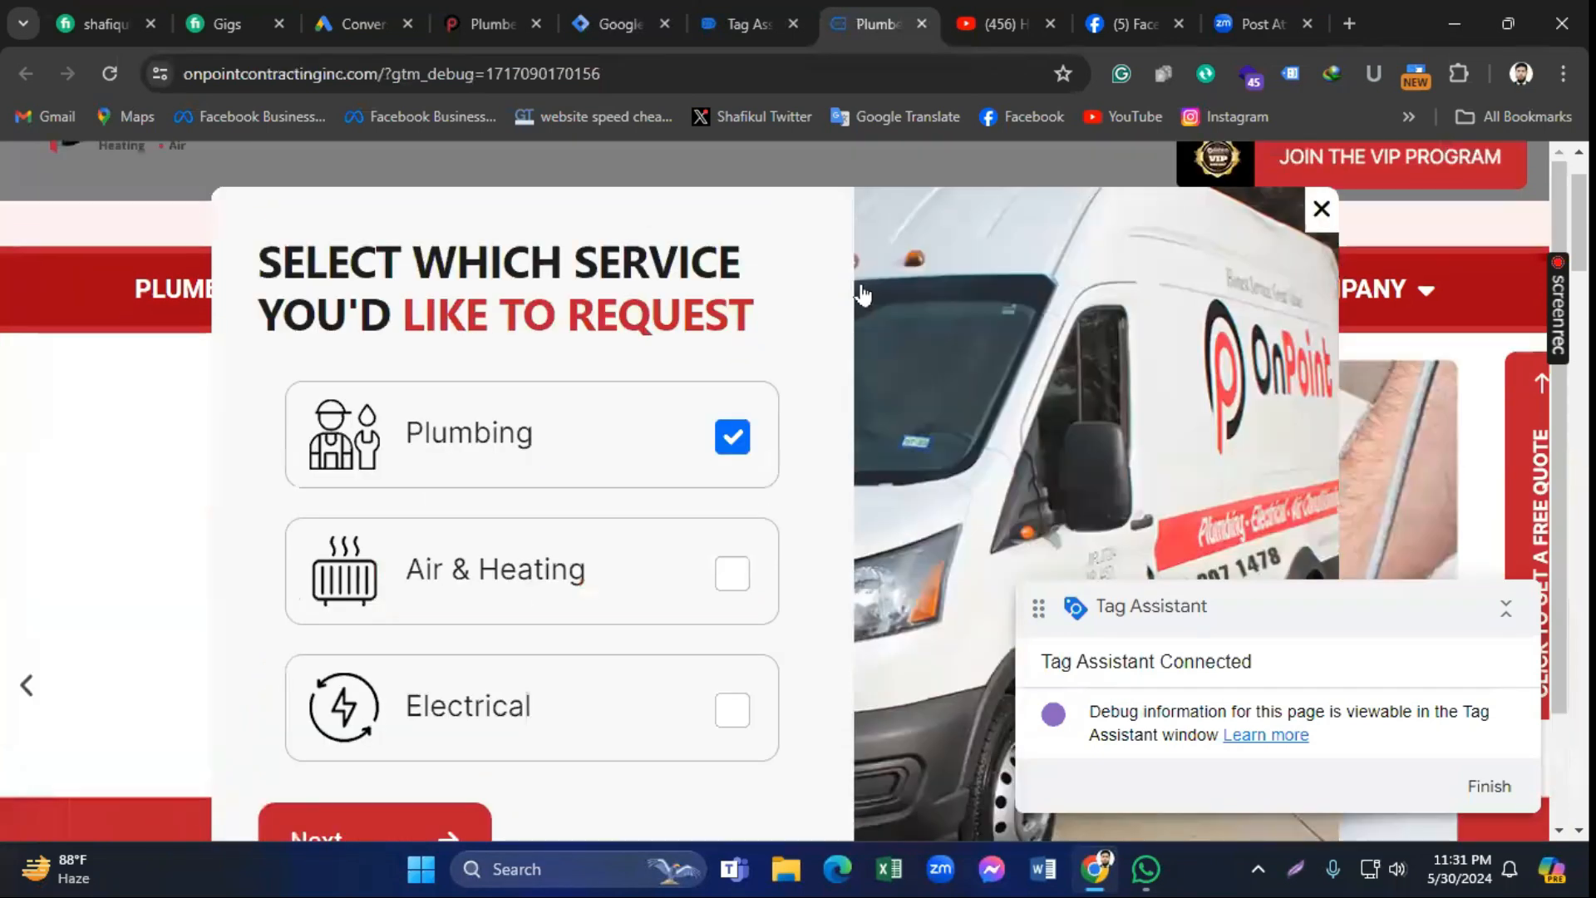
pyautogui.click(1321, 209)
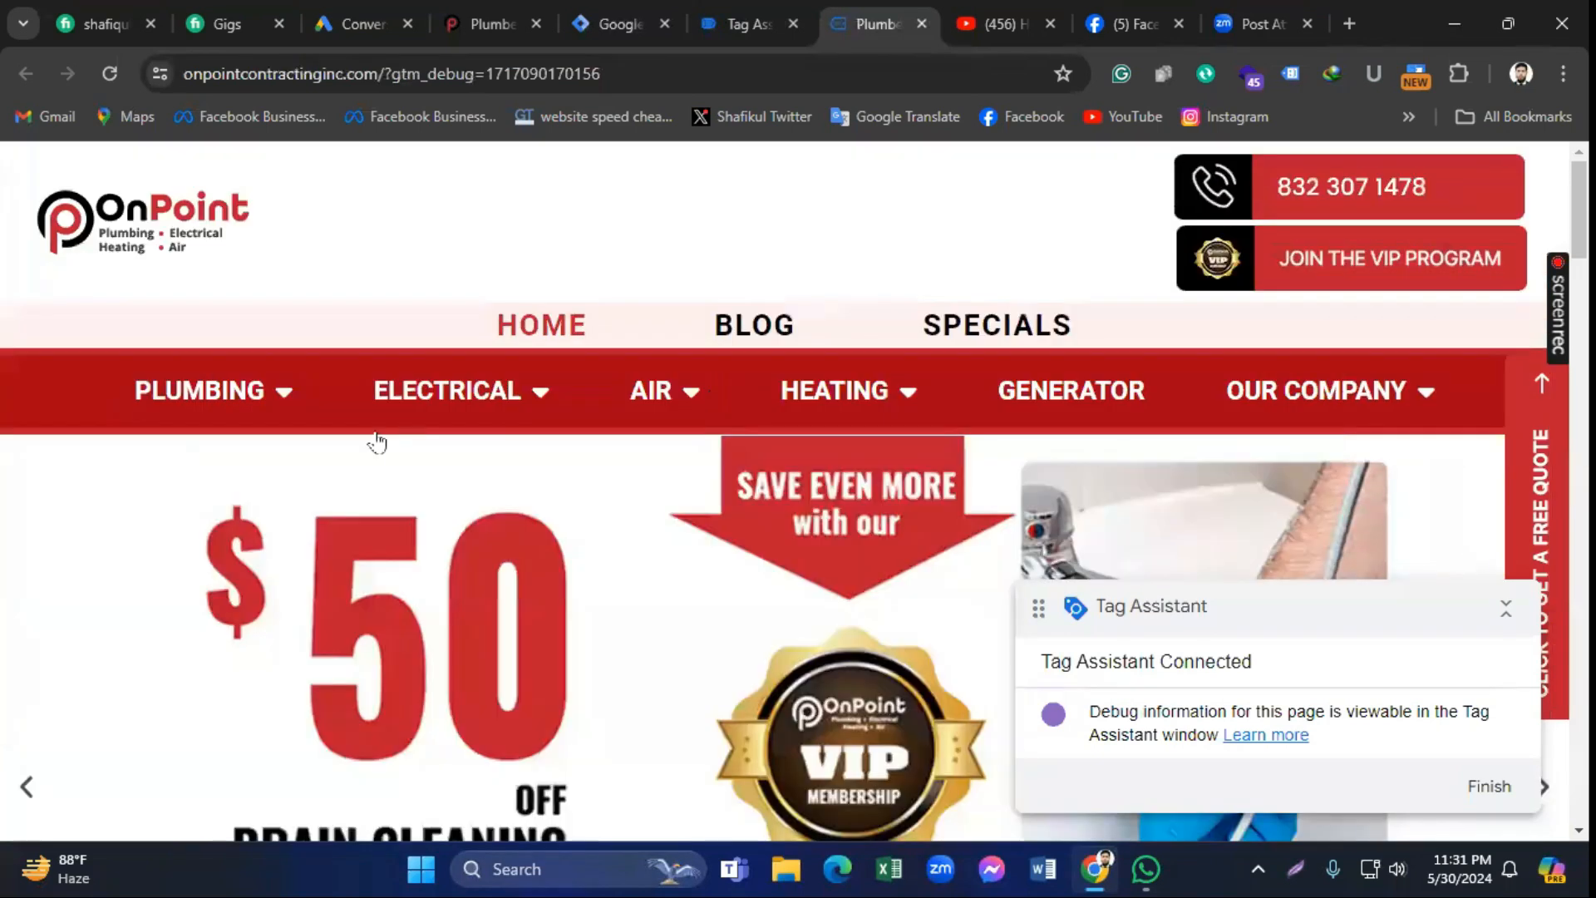
# Step: Go to the site's Plumbing Services page and open its Request Service form
pyautogui.moveTo(277, 399)
pyautogui.click(266, 448)
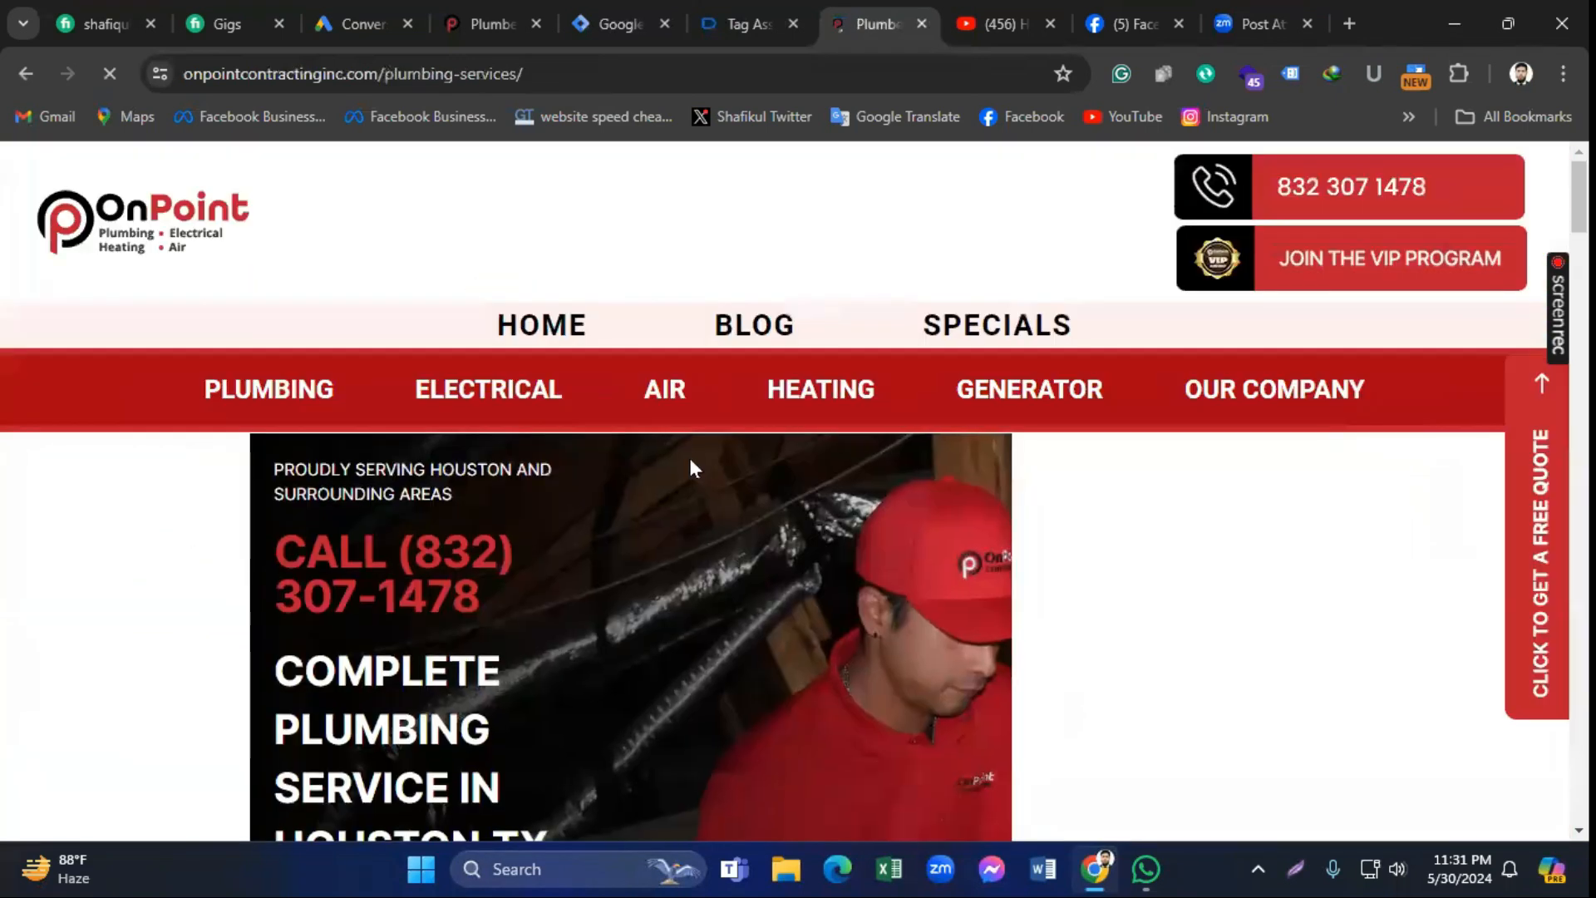
pyautogui.scroll(-3, 1555, 587)
pyautogui.scroll(-2, 1554, 587)
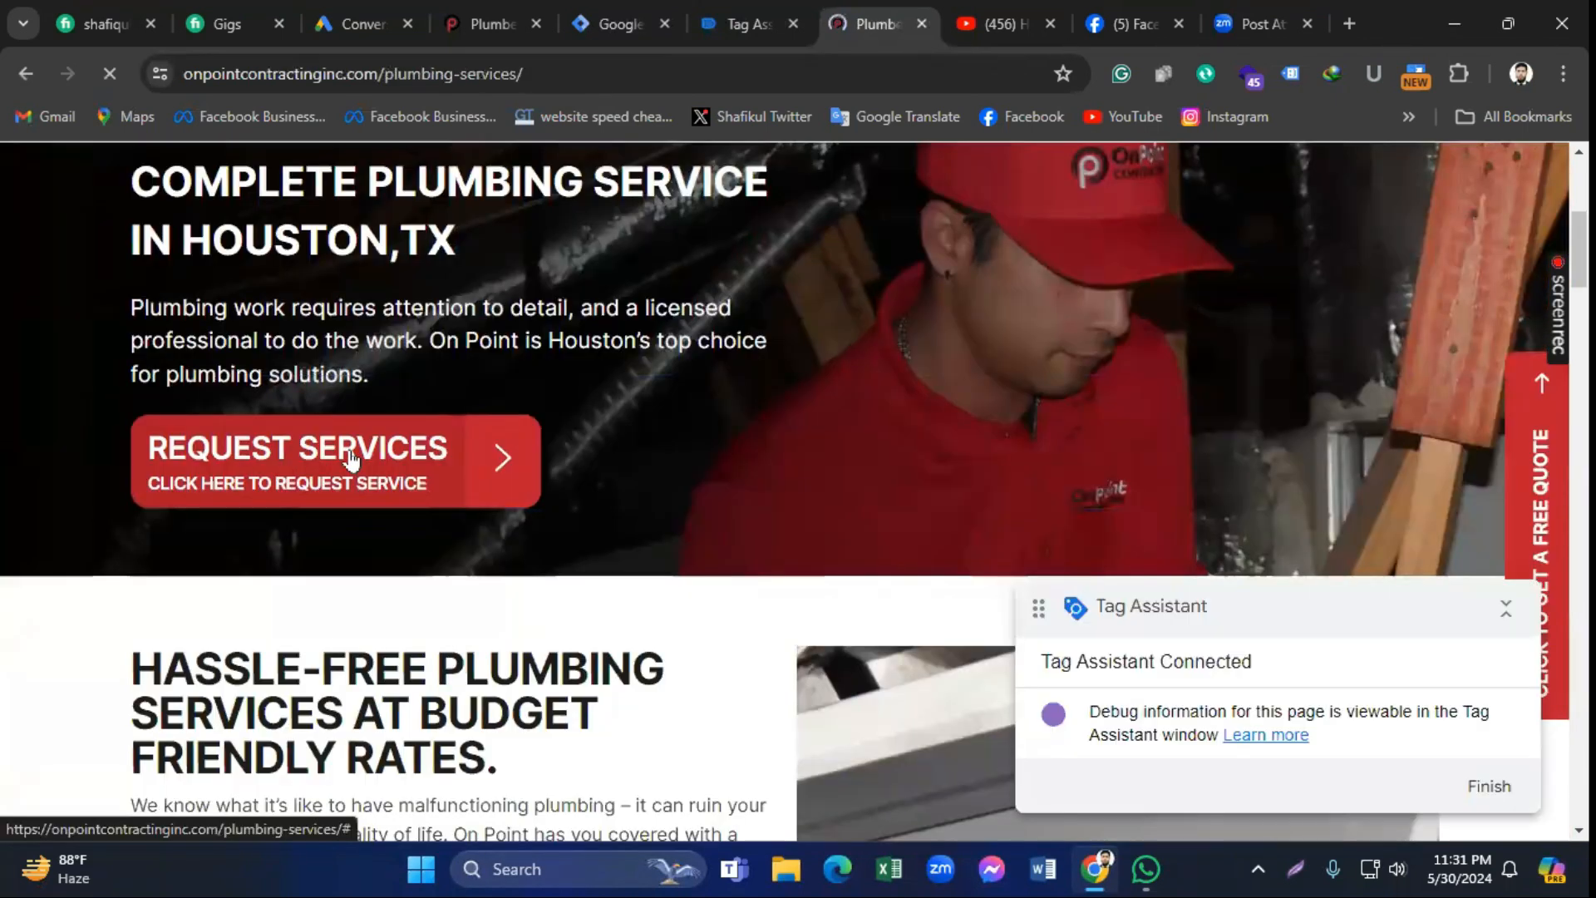
pyautogui.click(352, 458)
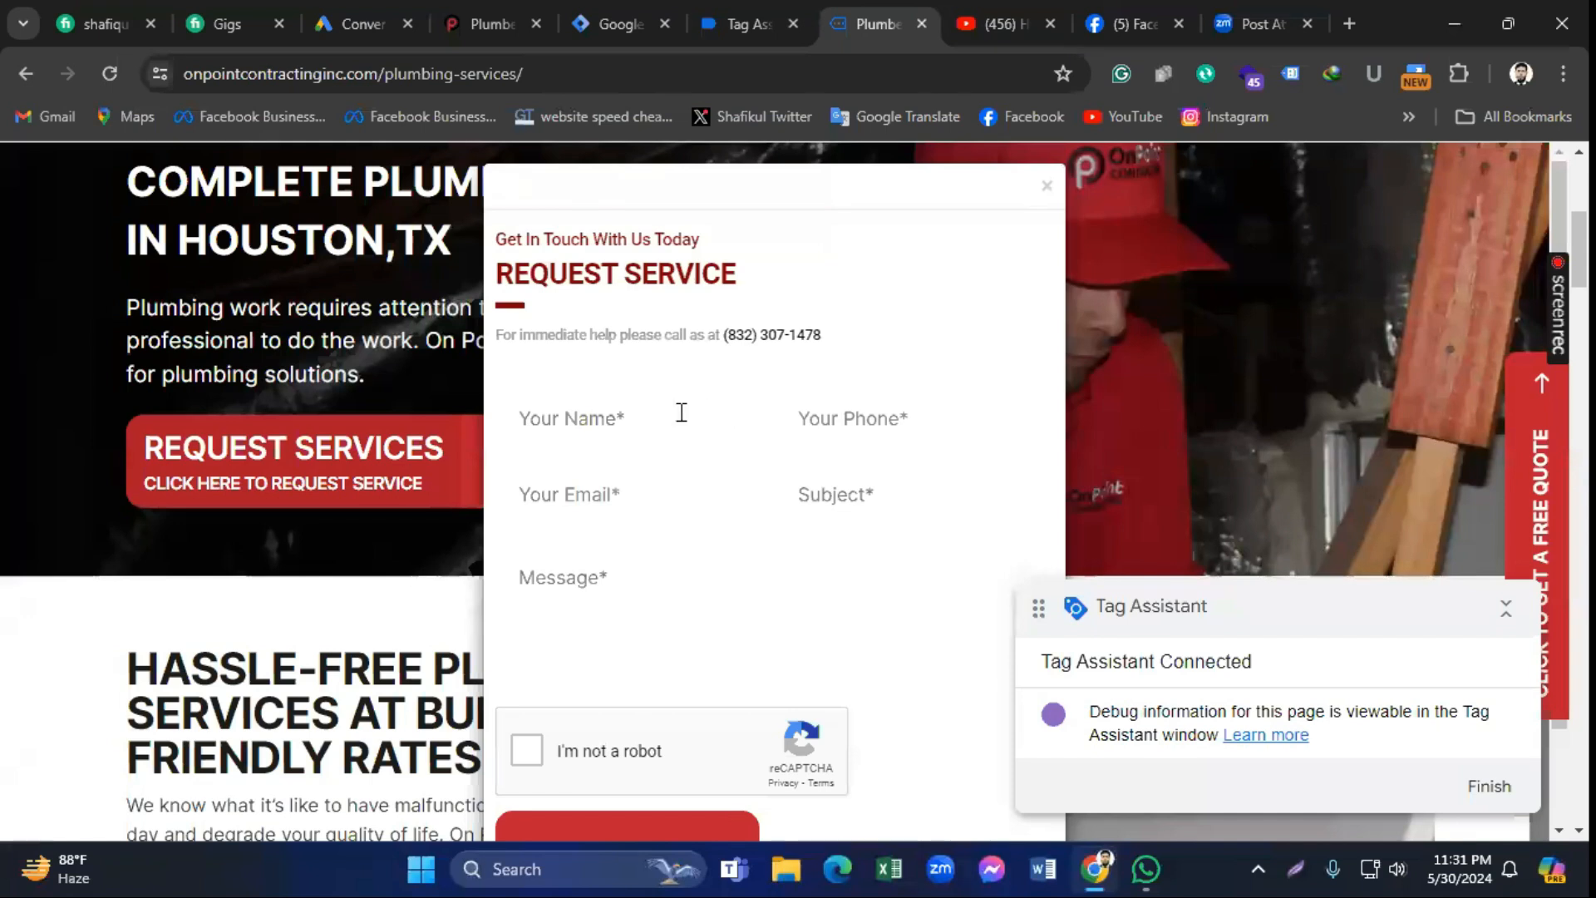
# Step: Fill in the Request Service form with the contact's name, phone and e-mail, and the subject "Plumbing service"
pyautogui.click(627, 417)
pyautogui.click(639, 494)
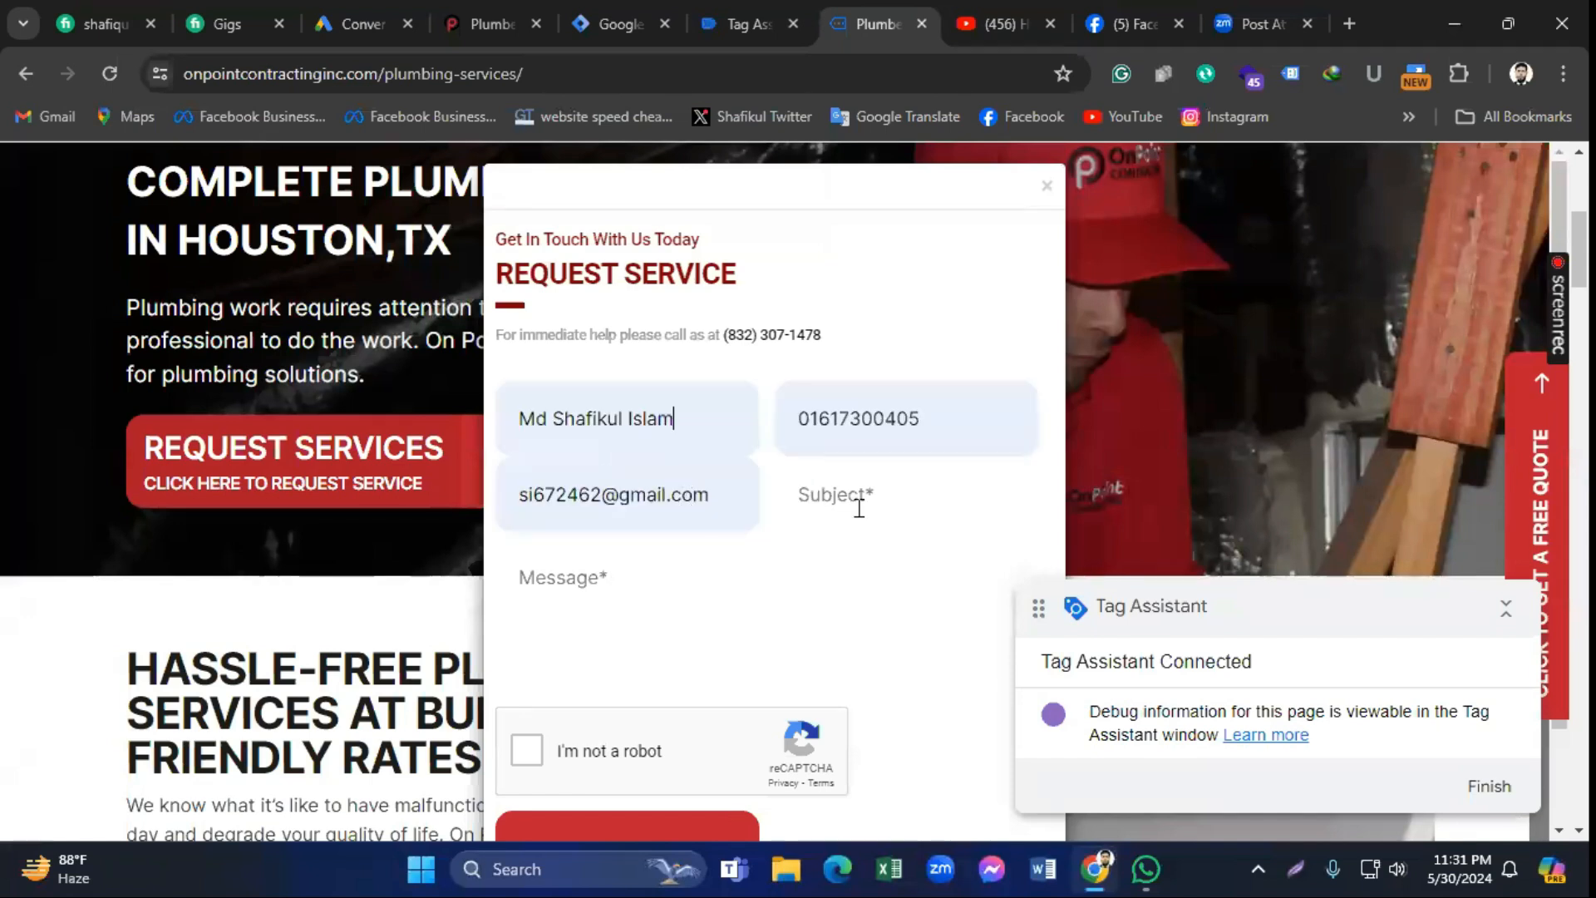
pyautogui.click(889, 501)
pyautogui.click(935, 563)
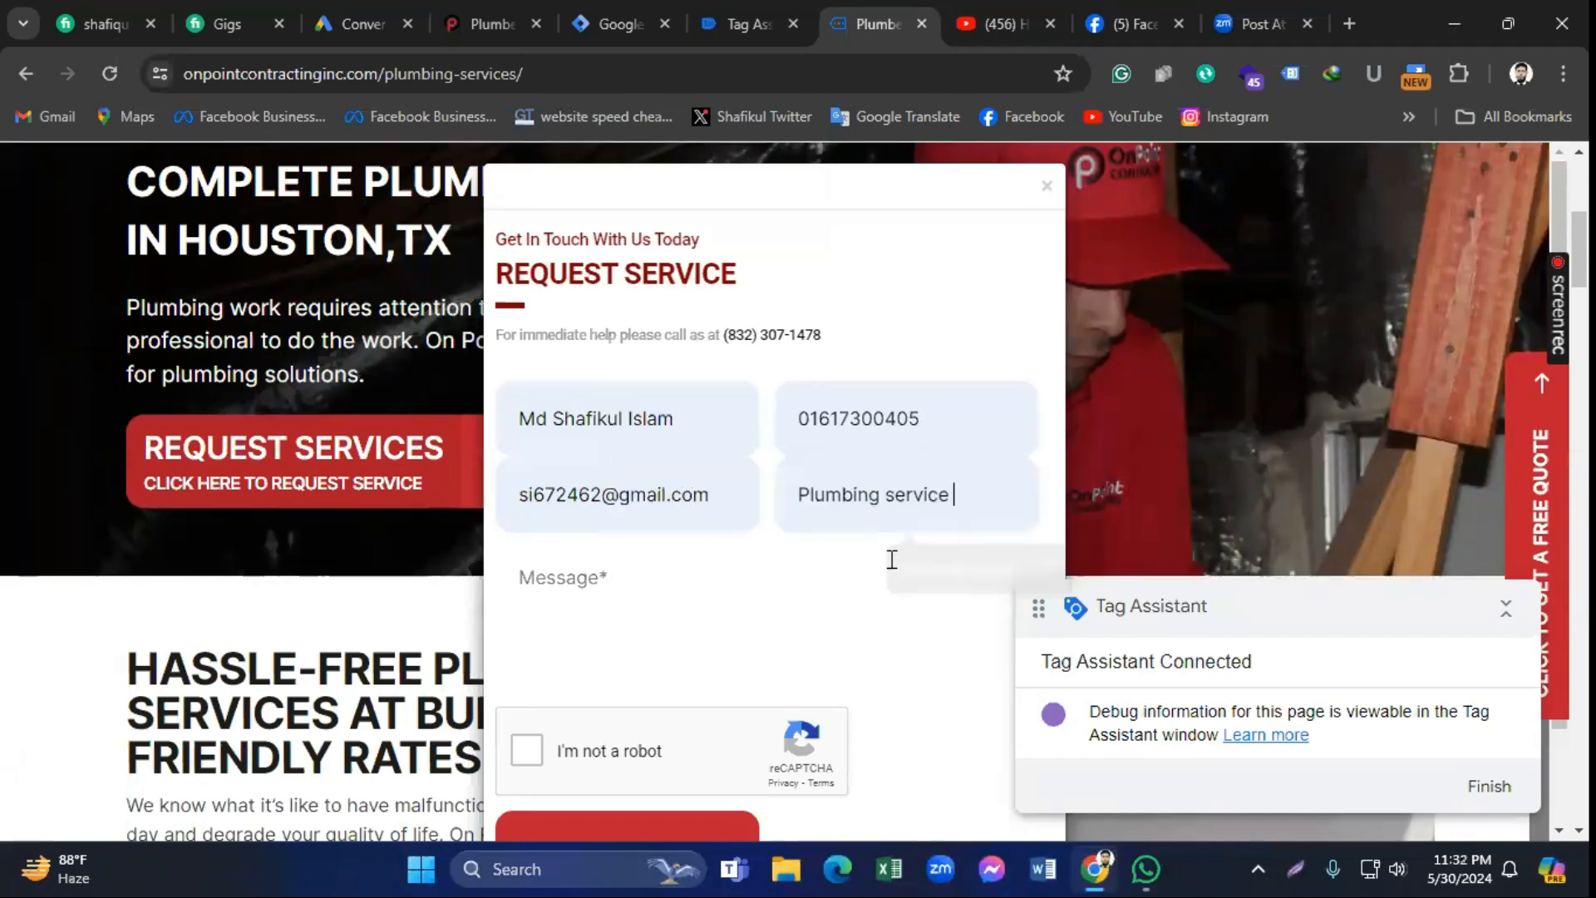
# Step: Complete the reCAPTCHA check and submit the estimate request
pyautogui.scroll(-1, 667, 543)
pyautogui.click(527, 636)
pyautogui.click(647, 736)
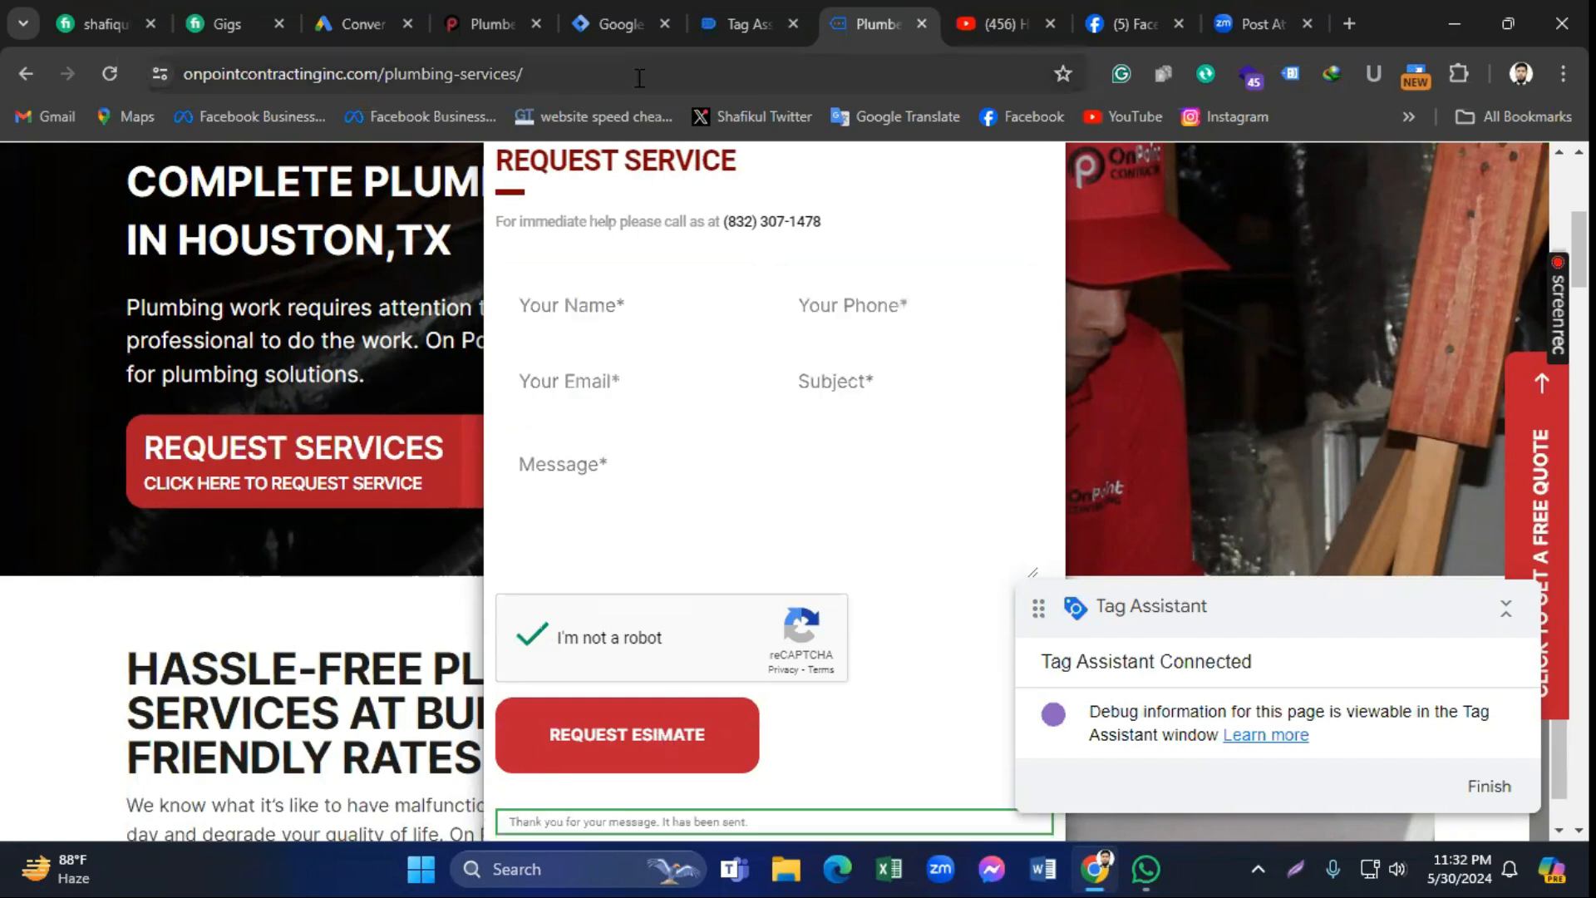
# Step: Switch to Tag Assistant and check the plumbing services page's Window Loaded event and event list for a form submission
pyautogui.click(744, 10)
pyautogui.scroll(-1, 703, 432)
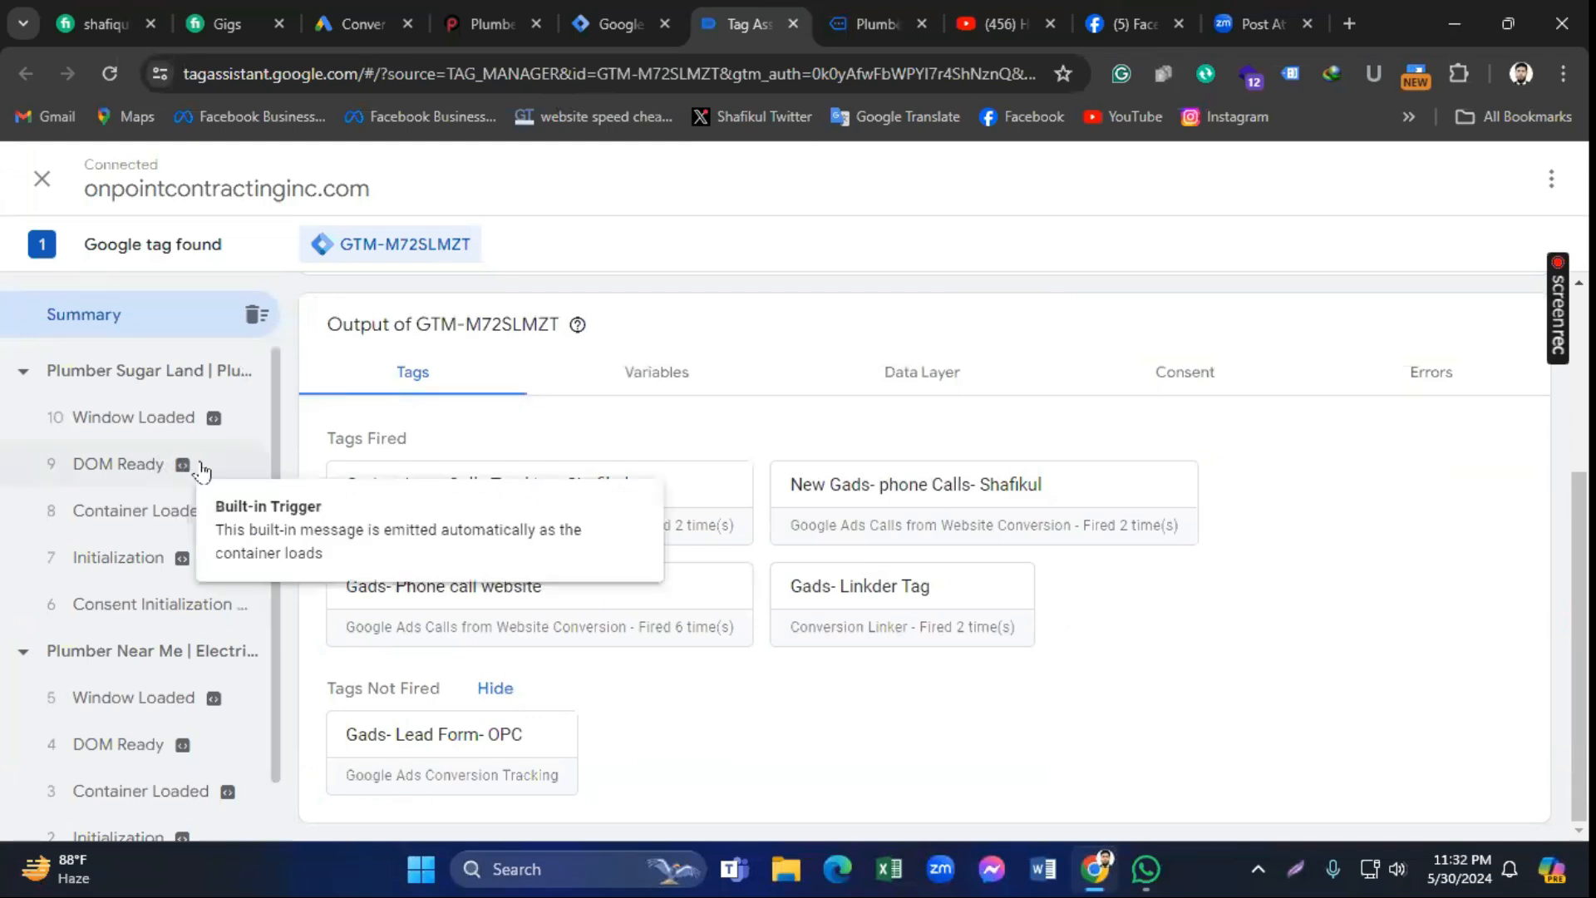
pyautogui.click(145, 413)
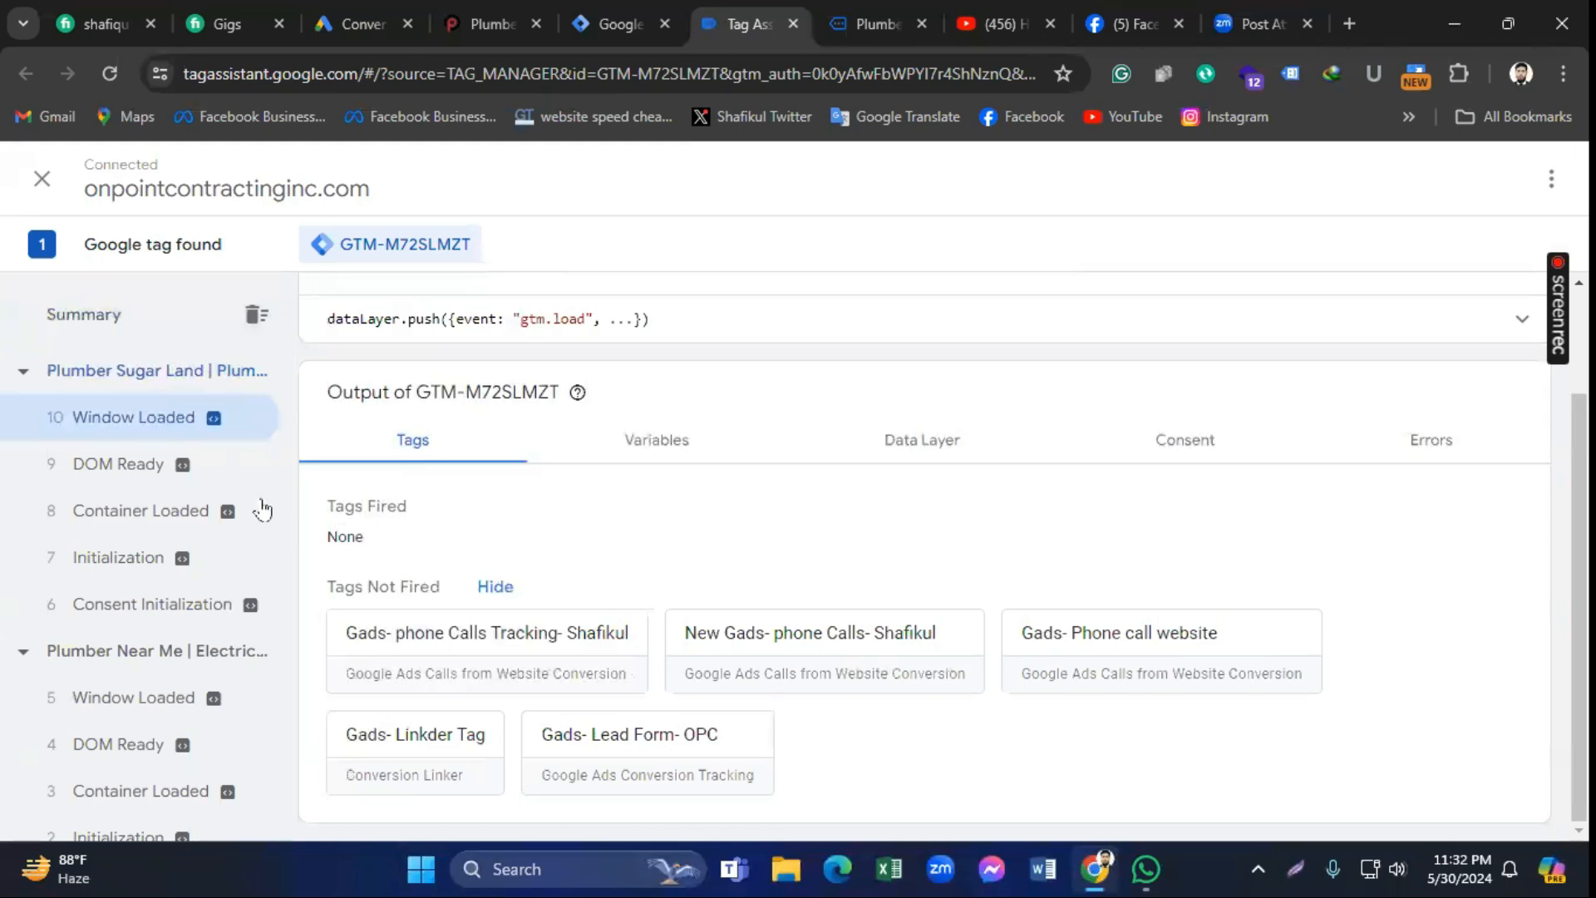
pyautogui.scroll(-1, 171, 632)
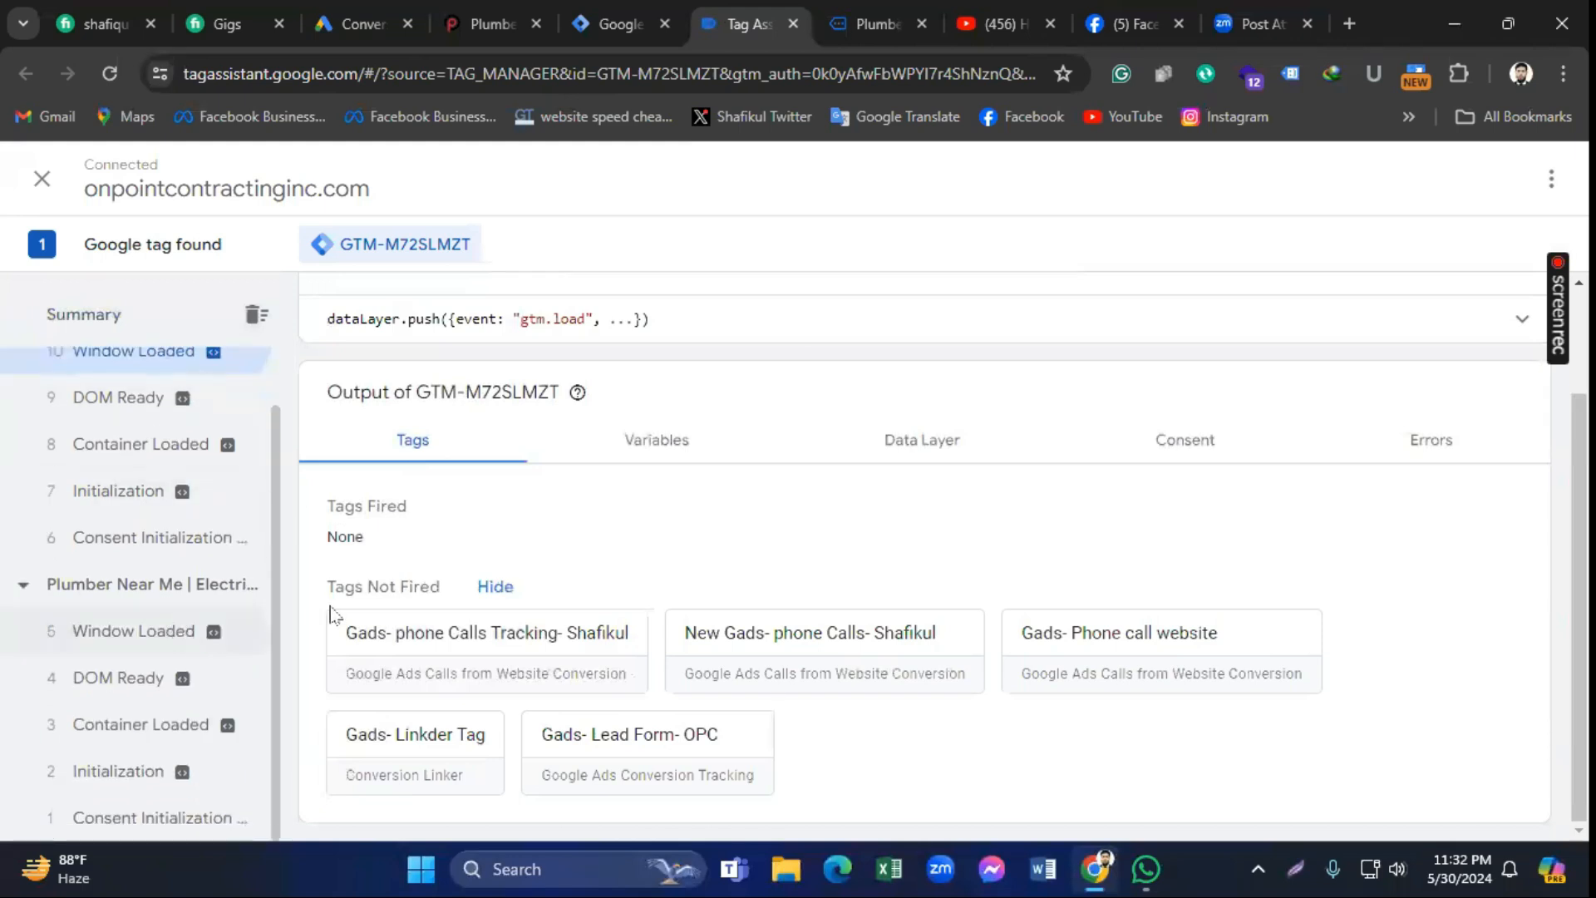
pyautogui.scroll(2, 332, 615)
pyautogui.scroll(1, 129, 657)
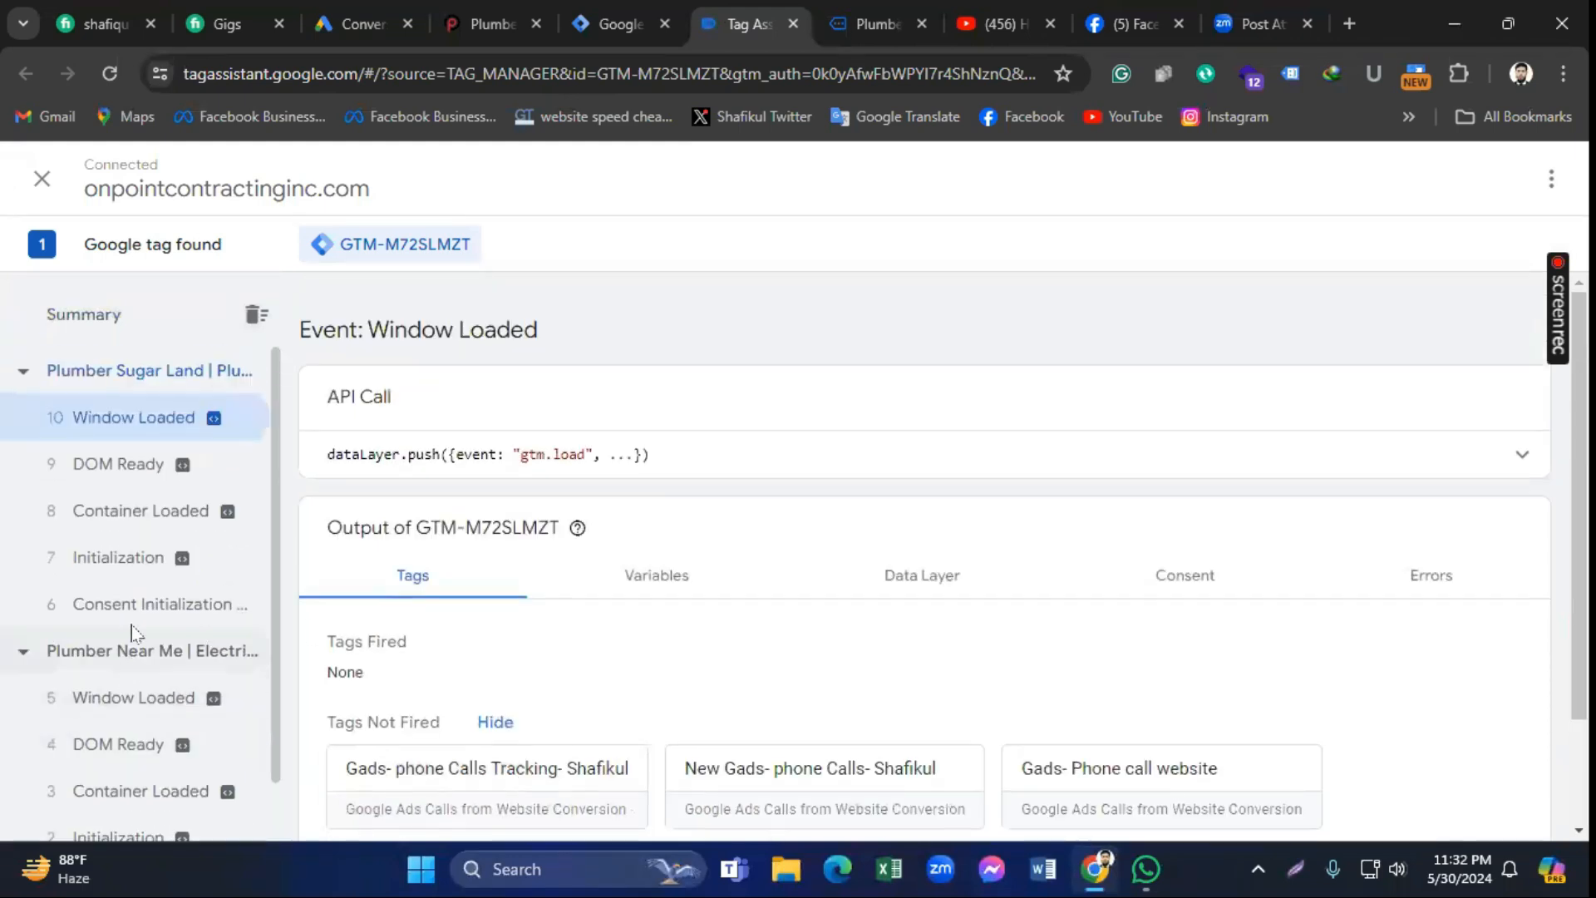
pyautogui.scroll(-1, 173, 601)
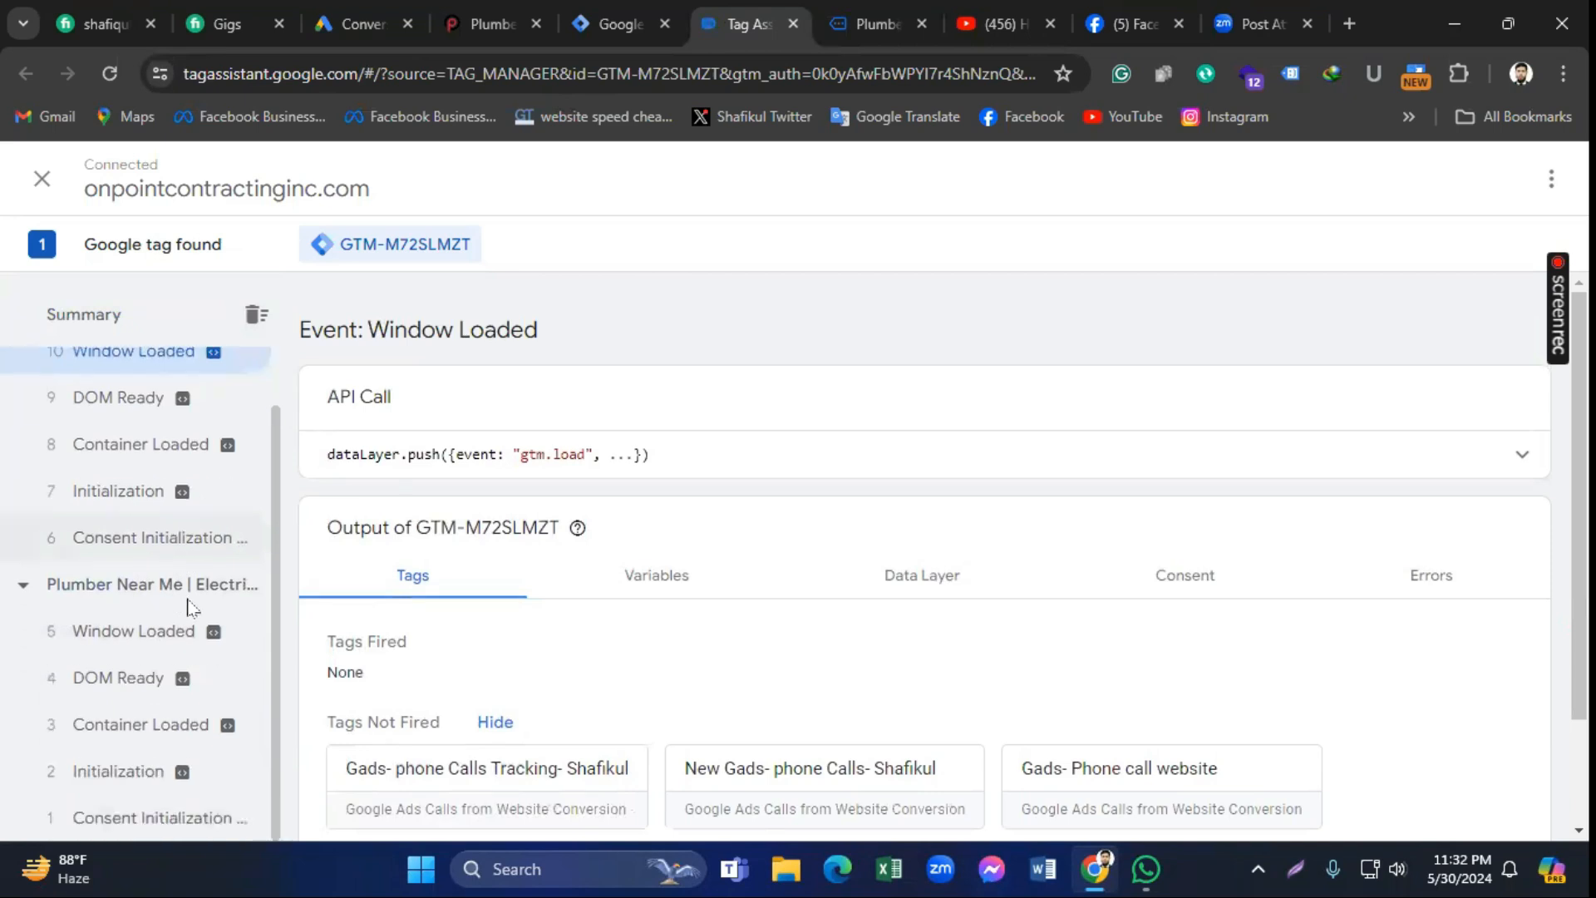
# Step: Inspect the Window Loaded event's variables and tags, then view the page-level details for the plumbing services page
pyautogui.click(632, 588)
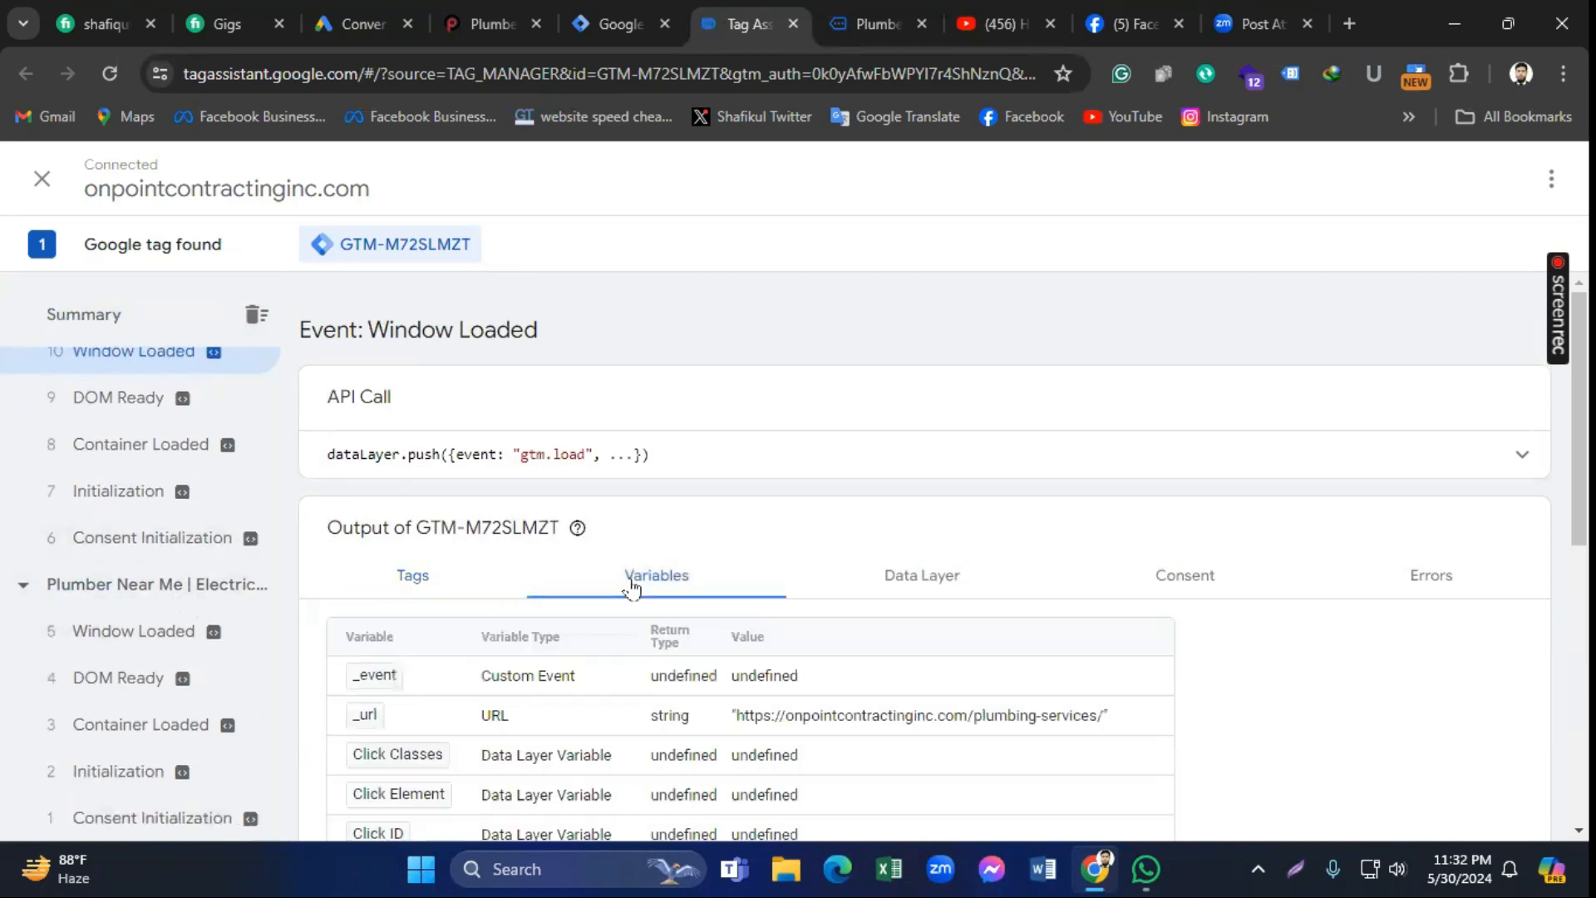
pyautogui.click(421, 580)
pyautogui.scroll(1, 179, 582)
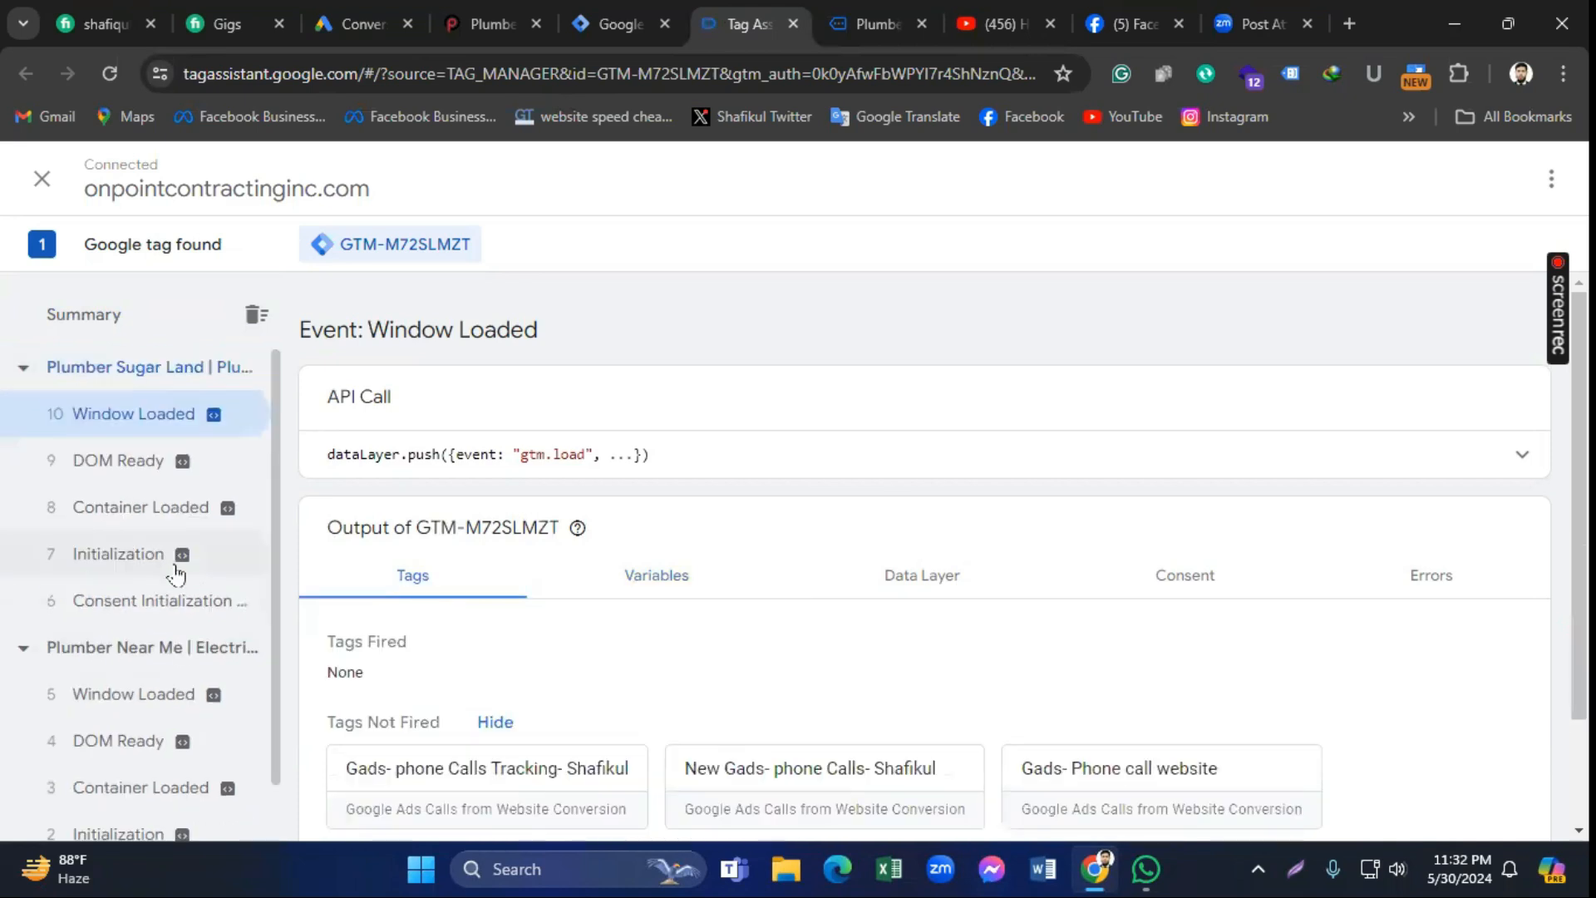
pyautogui.click(145, 379)
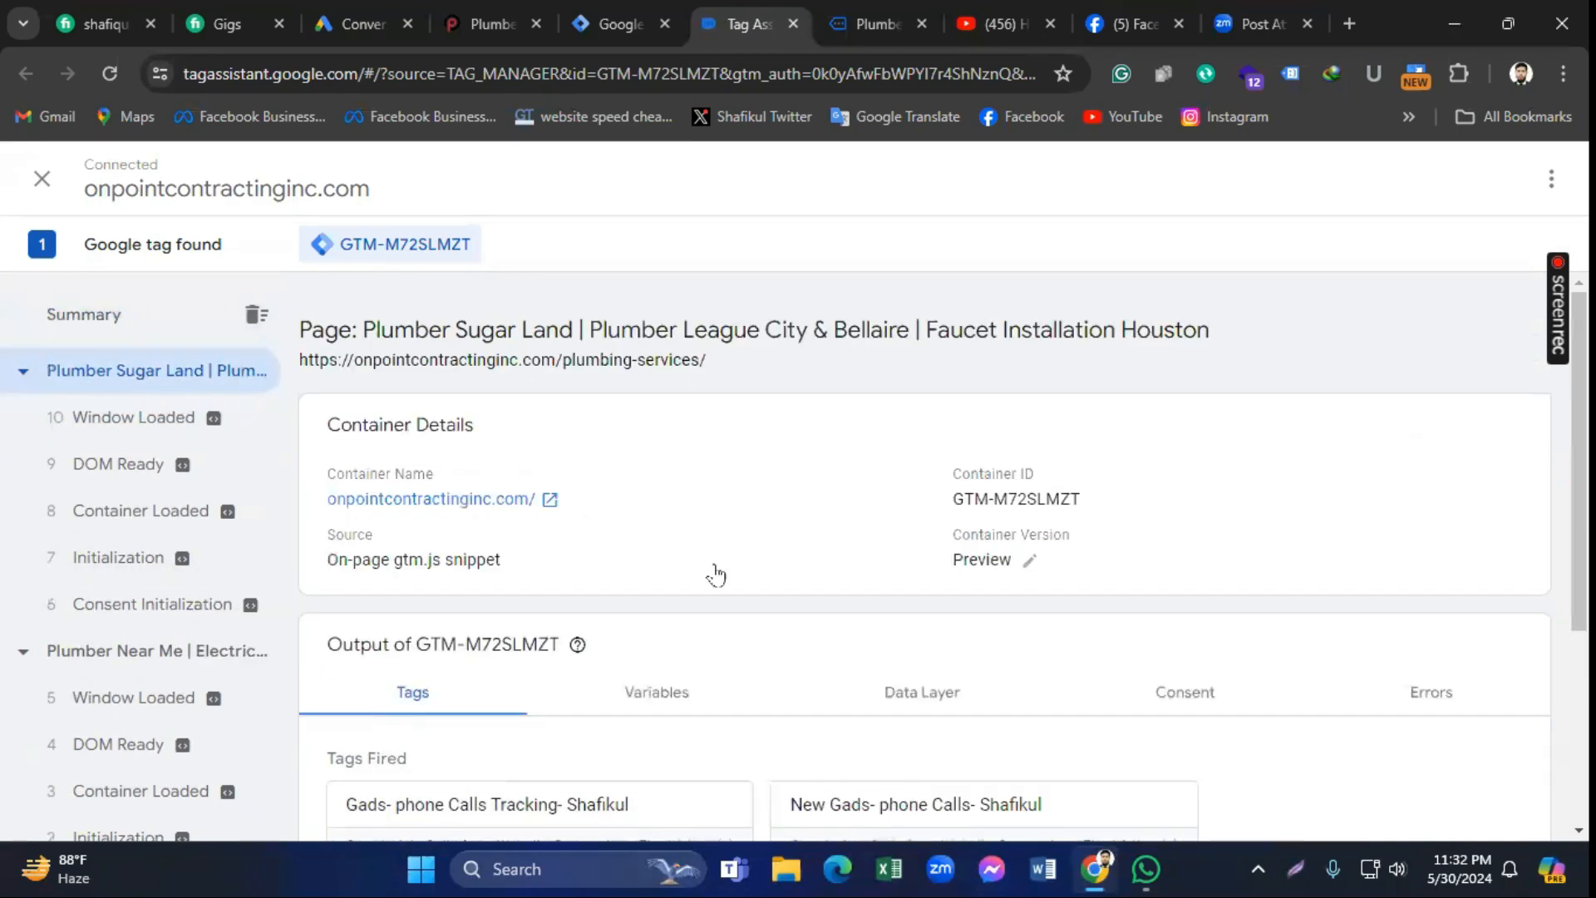
pyautogui.scroll(-1, 702, 572)
pyautogui.scroll(1, 697, 569)
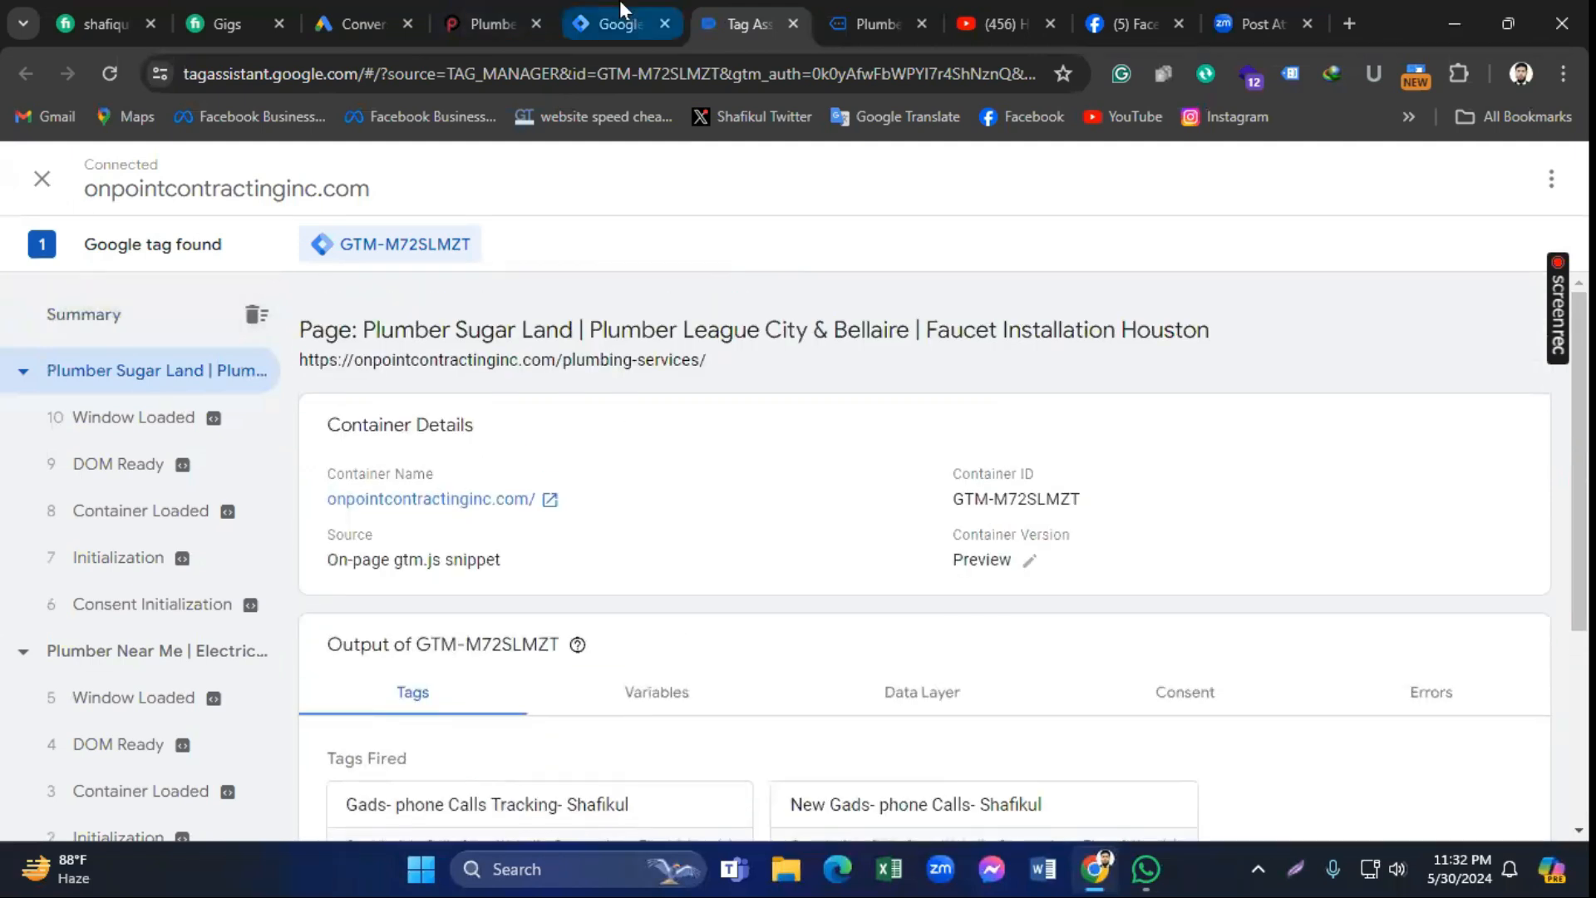
# Step: Switch back to Google Tag Manager's list of tags
pyautogui.moveTo(617, 10)
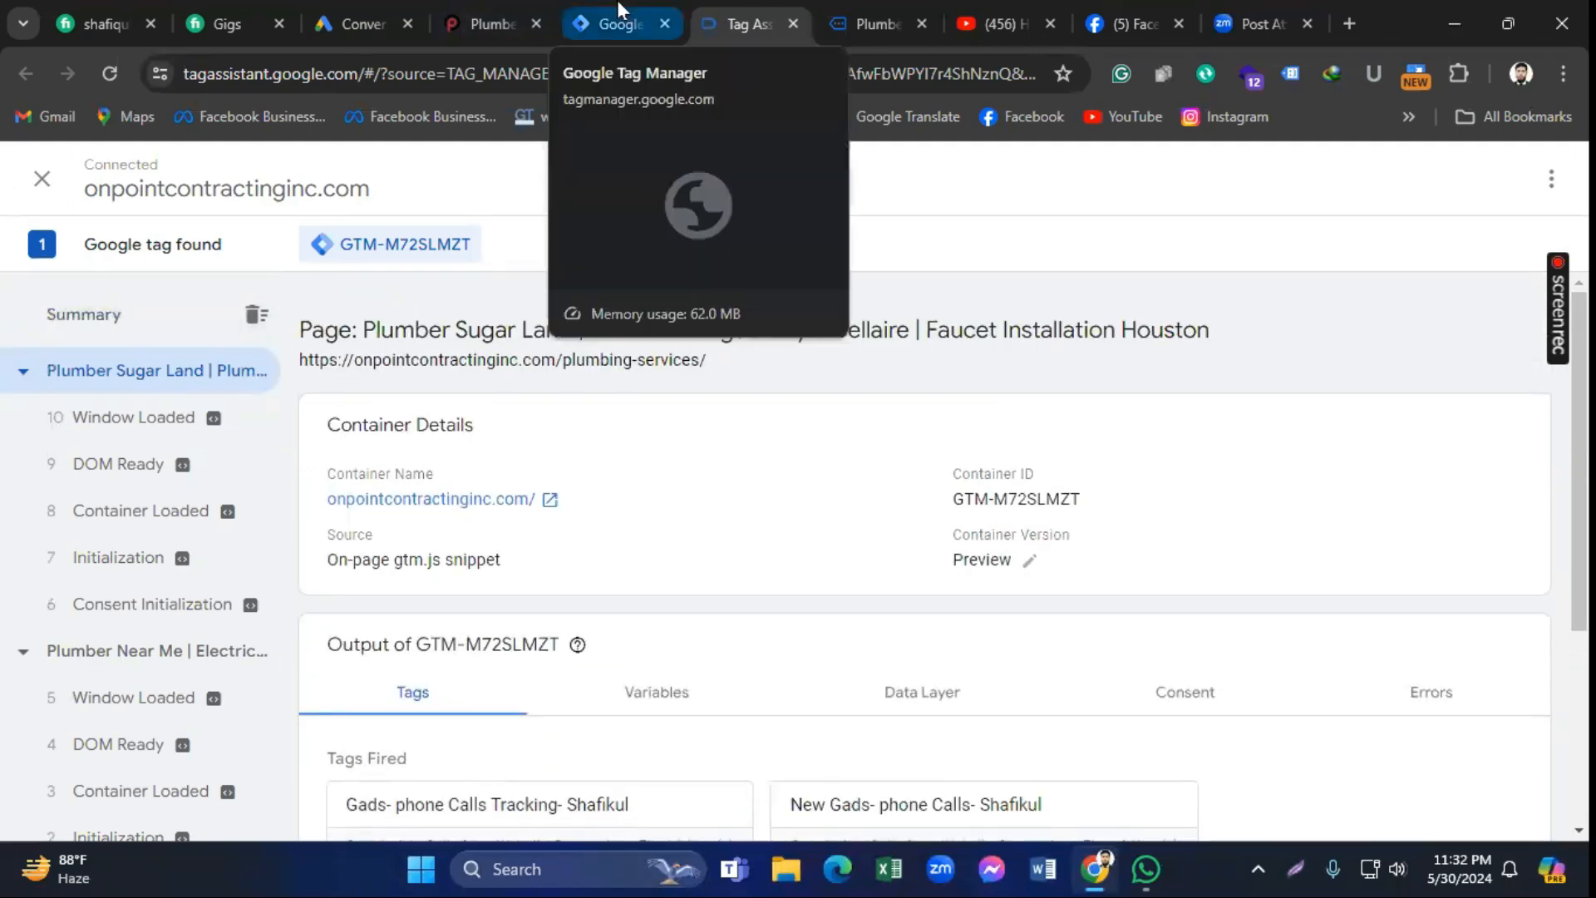
pyautogui.click(599, 79)
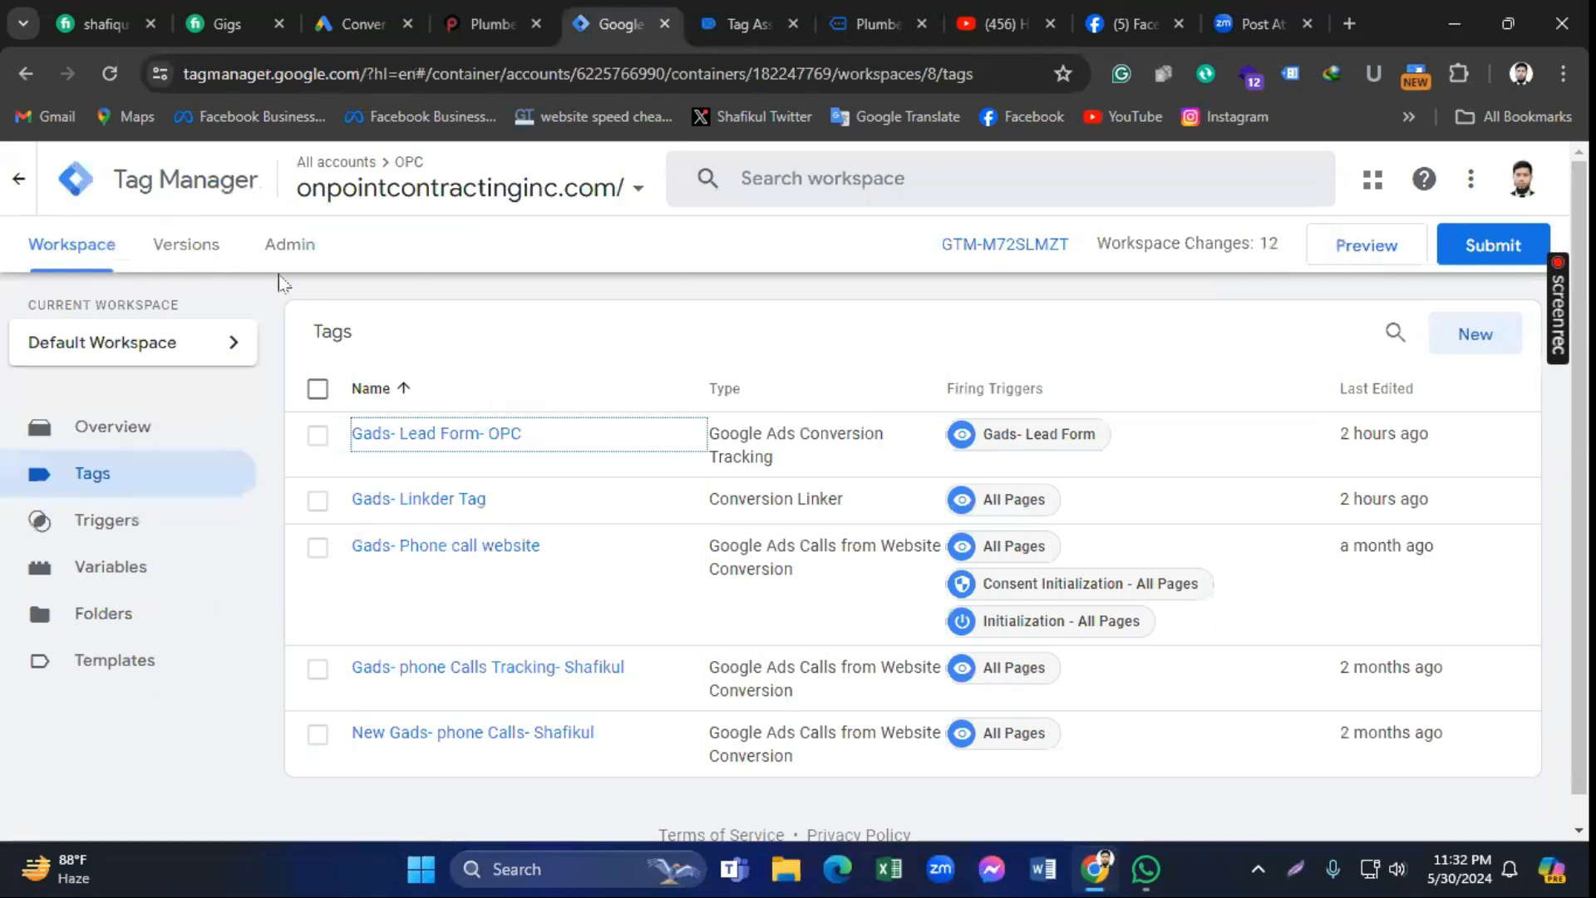
# Step: Start a new trigger in the container and name it "Gads- Lead form trigger"
pyautogui.click(167, 548)
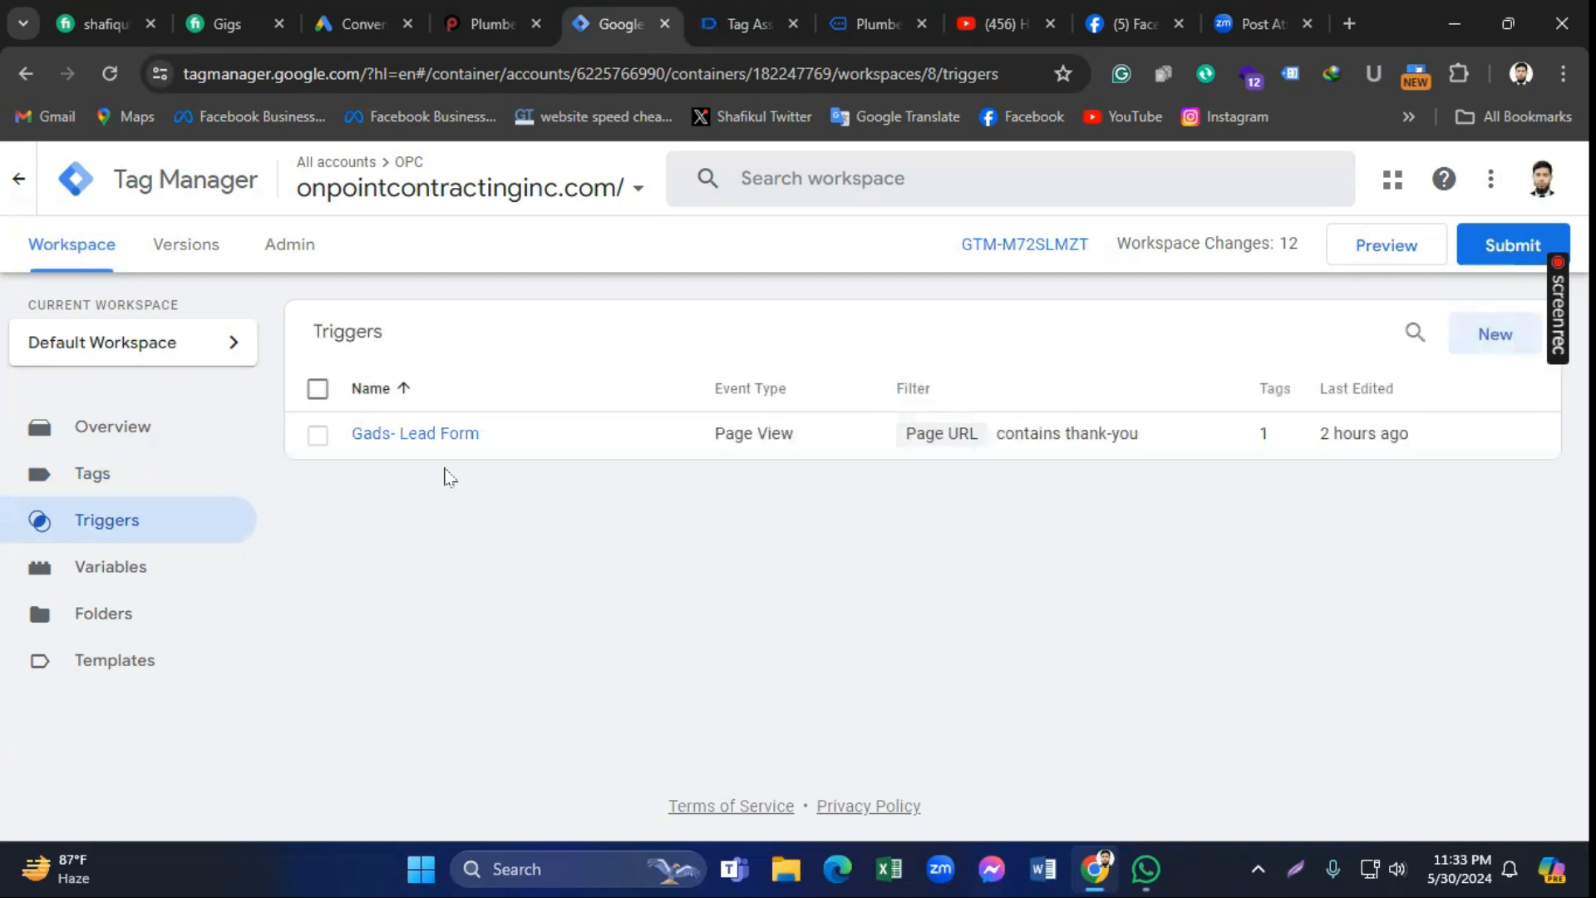
pyautogui.click(1498, 337)
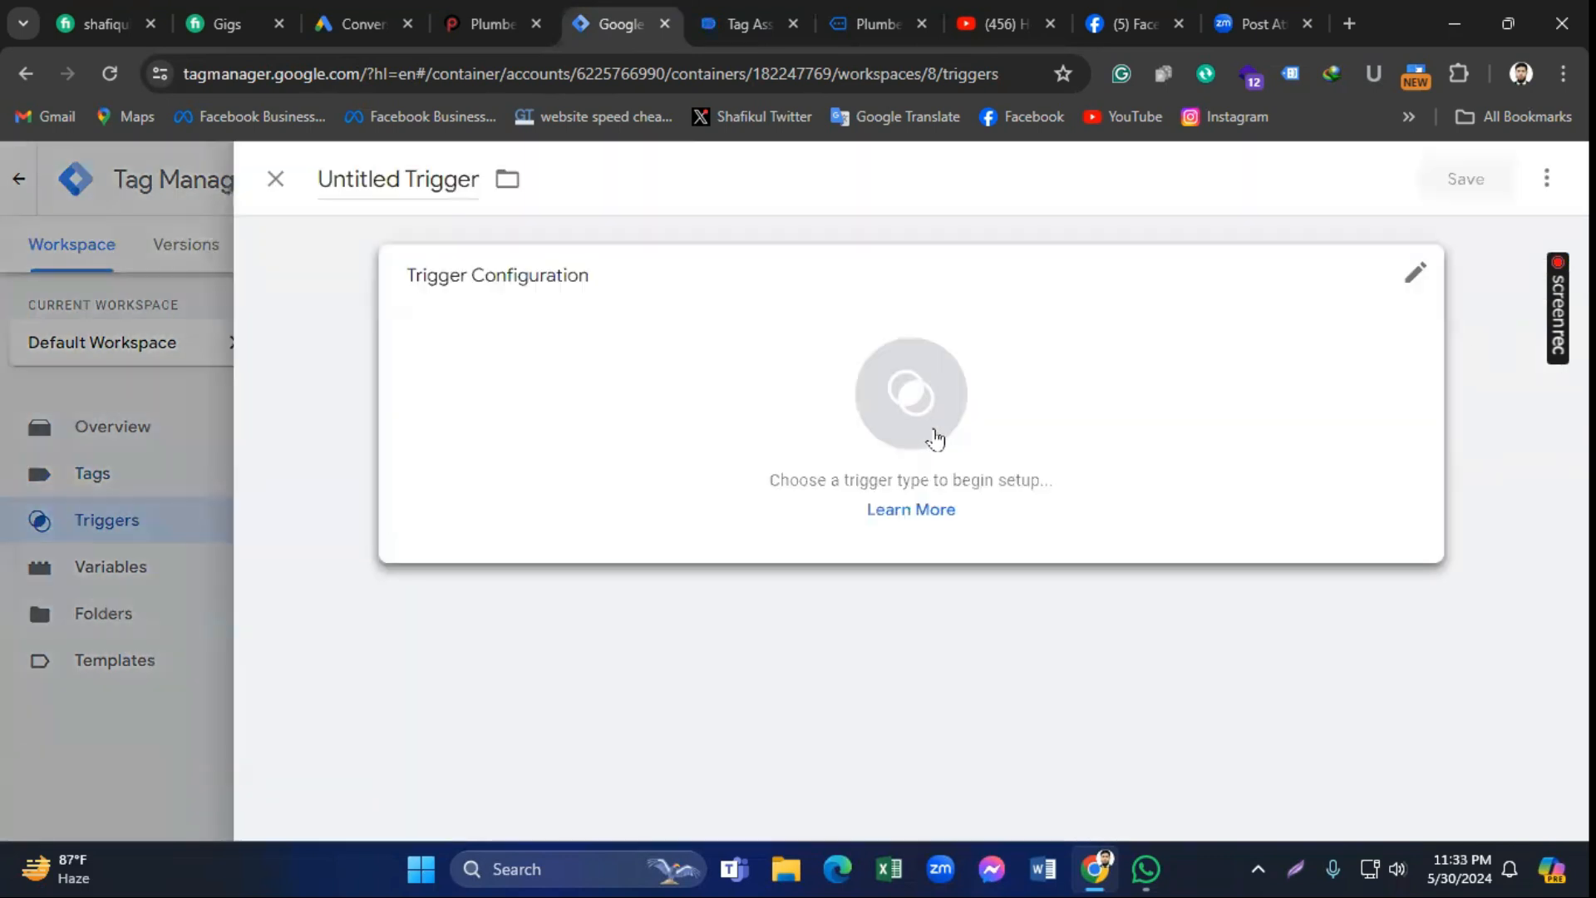
pyautogui.doubleClick(440, 180)
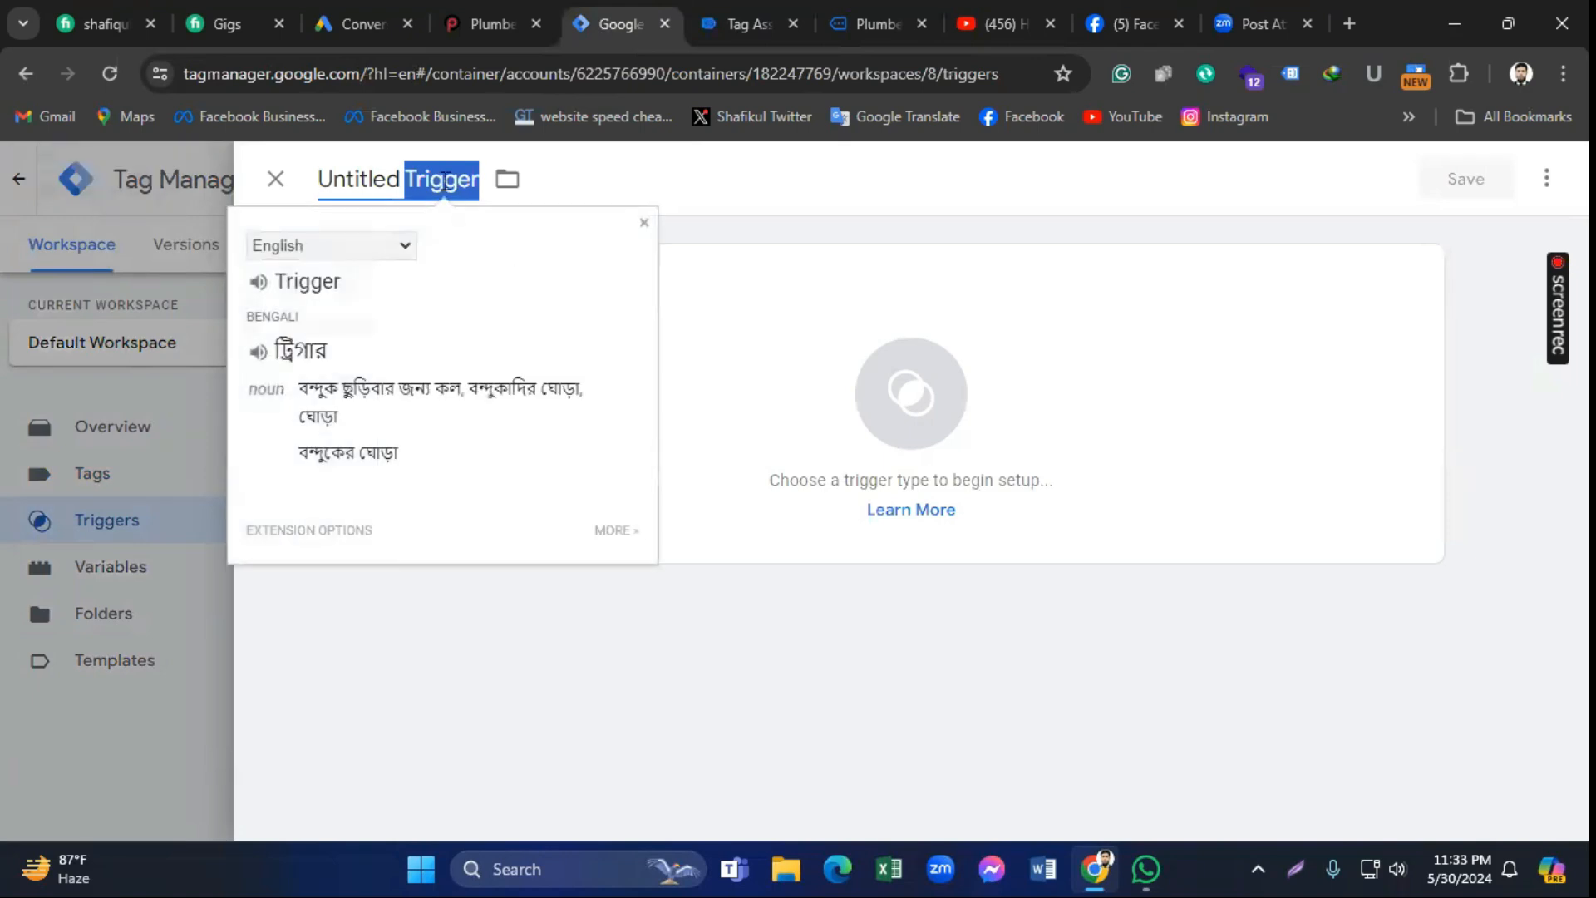
pyautogui.tripleClick(445, 180)
pyautogui.write('Gads-')
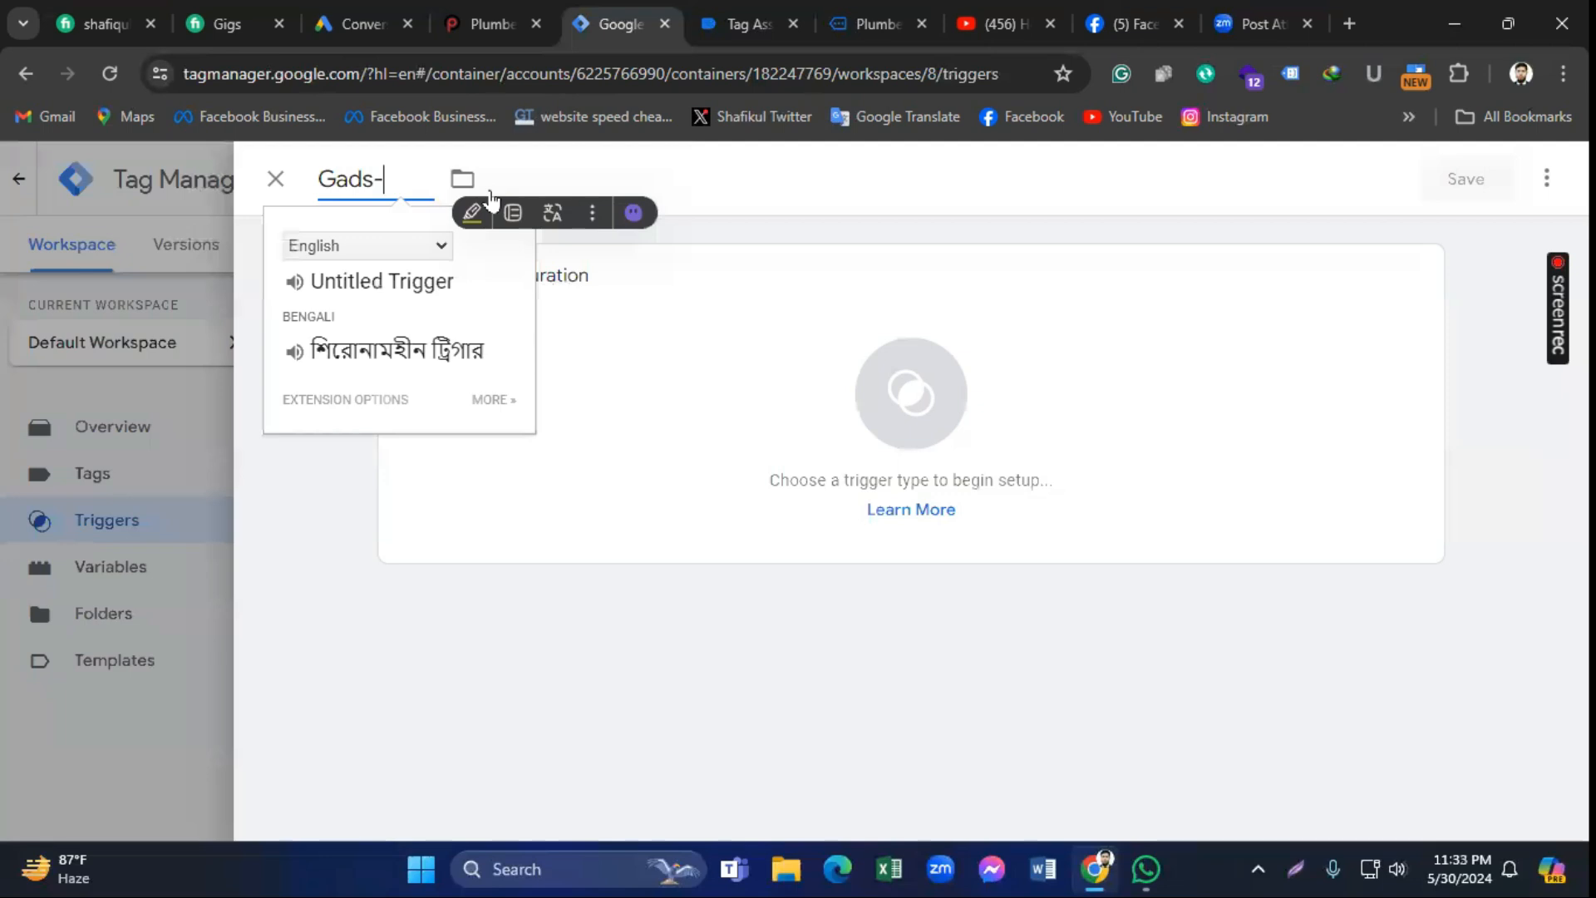
pyautogui.write('Lead form trigger')
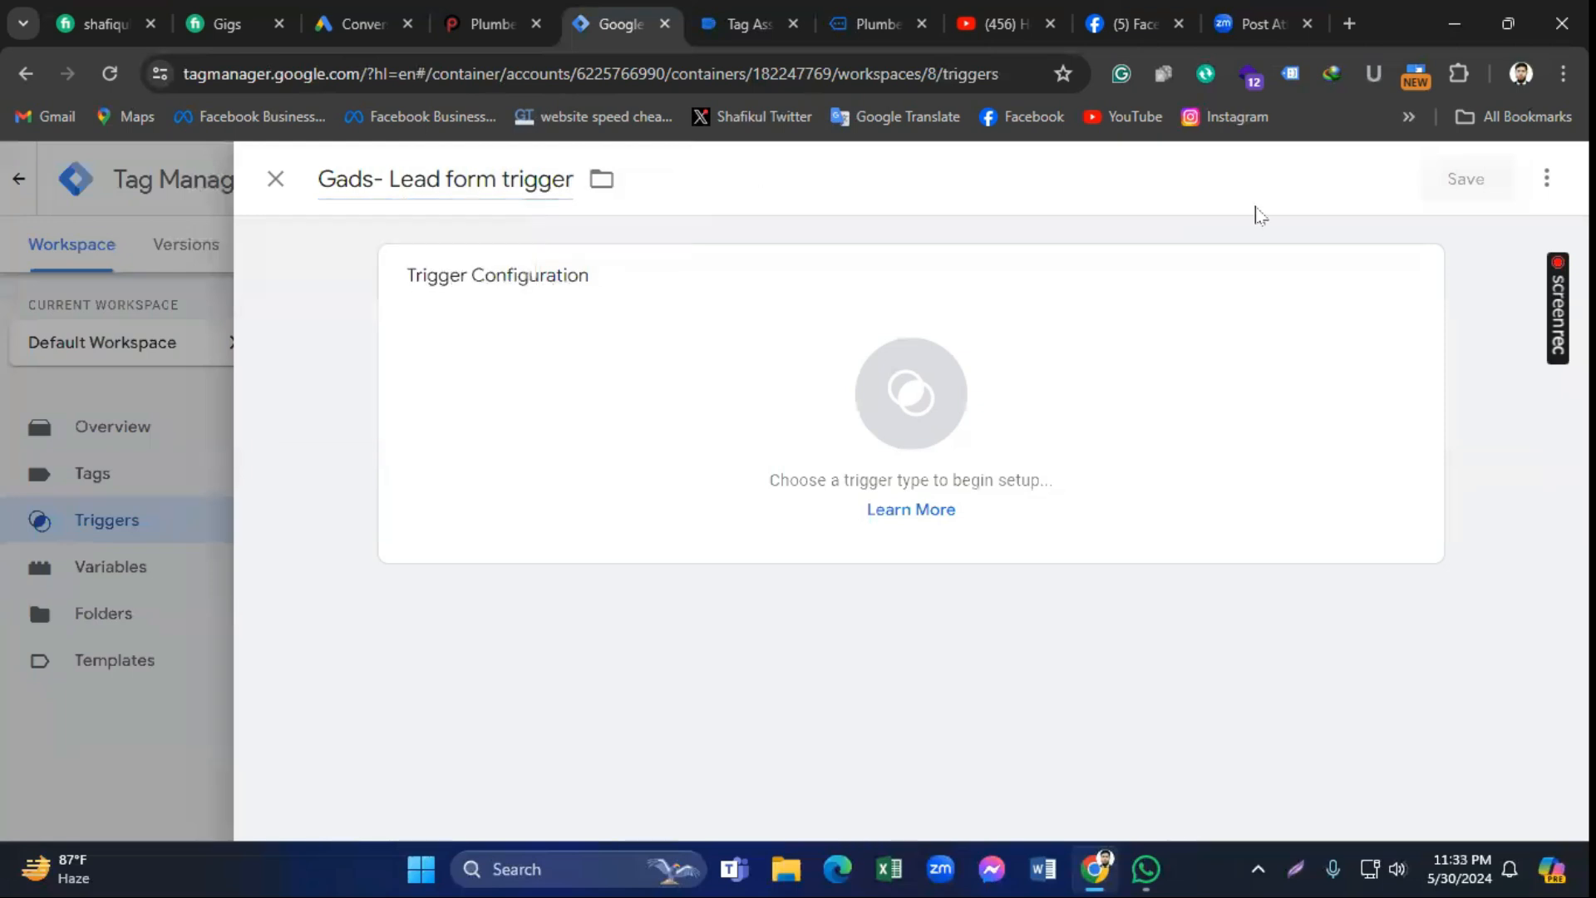
# Step: Set the trigger type to Click - All Elements, firing on All Clicks, and save the trigger
pyautogui.click(1001, 439)
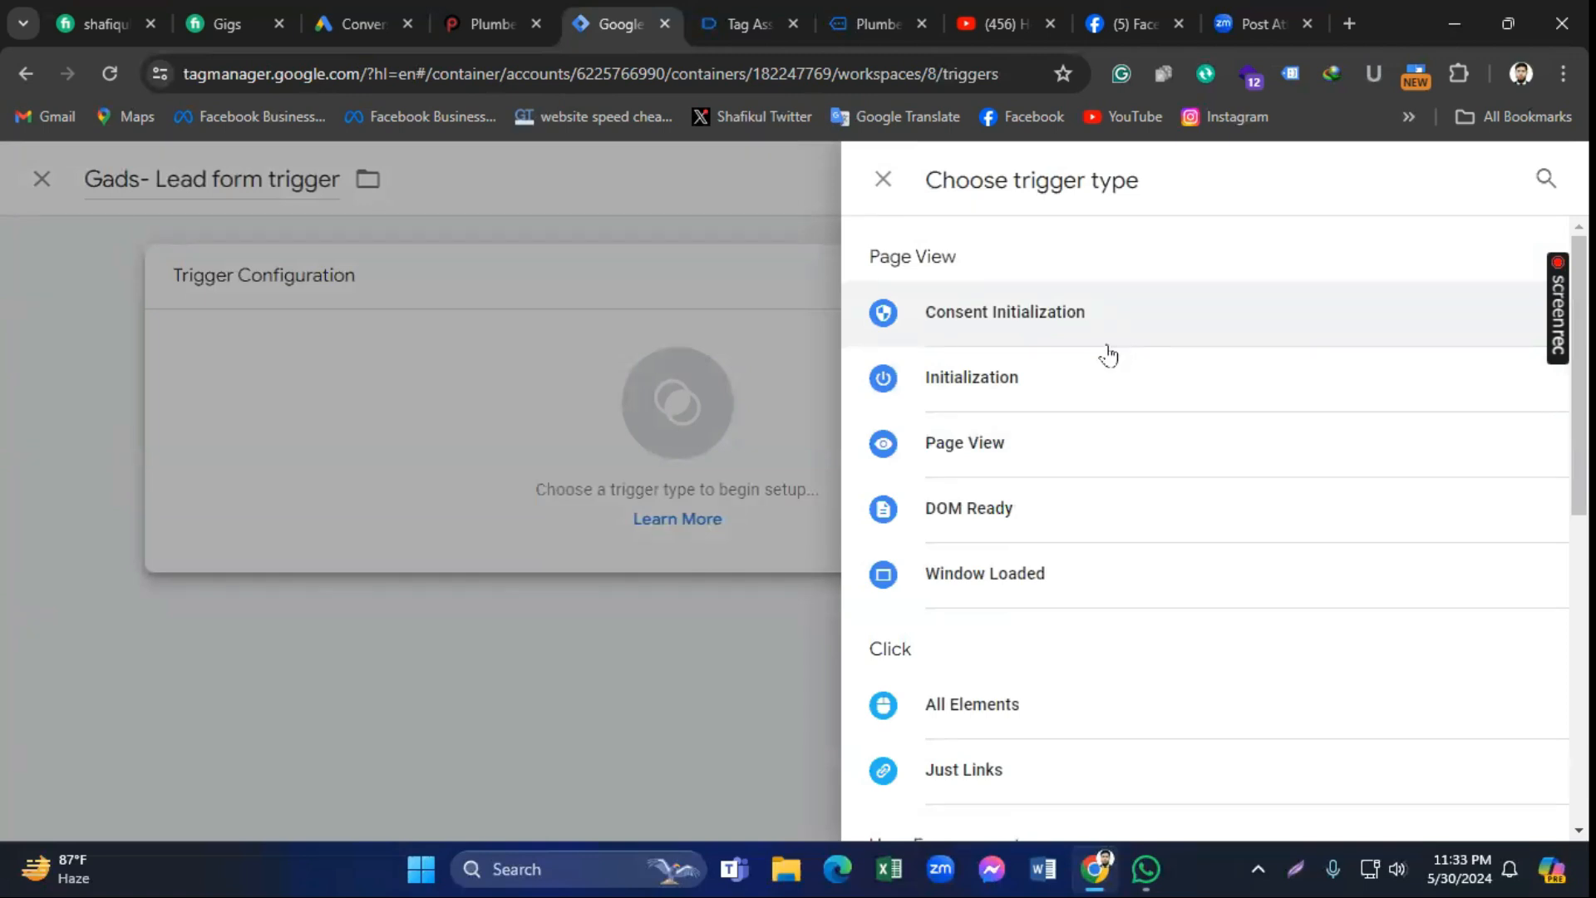
pyautogui.scroll(-3, 1108, 356)
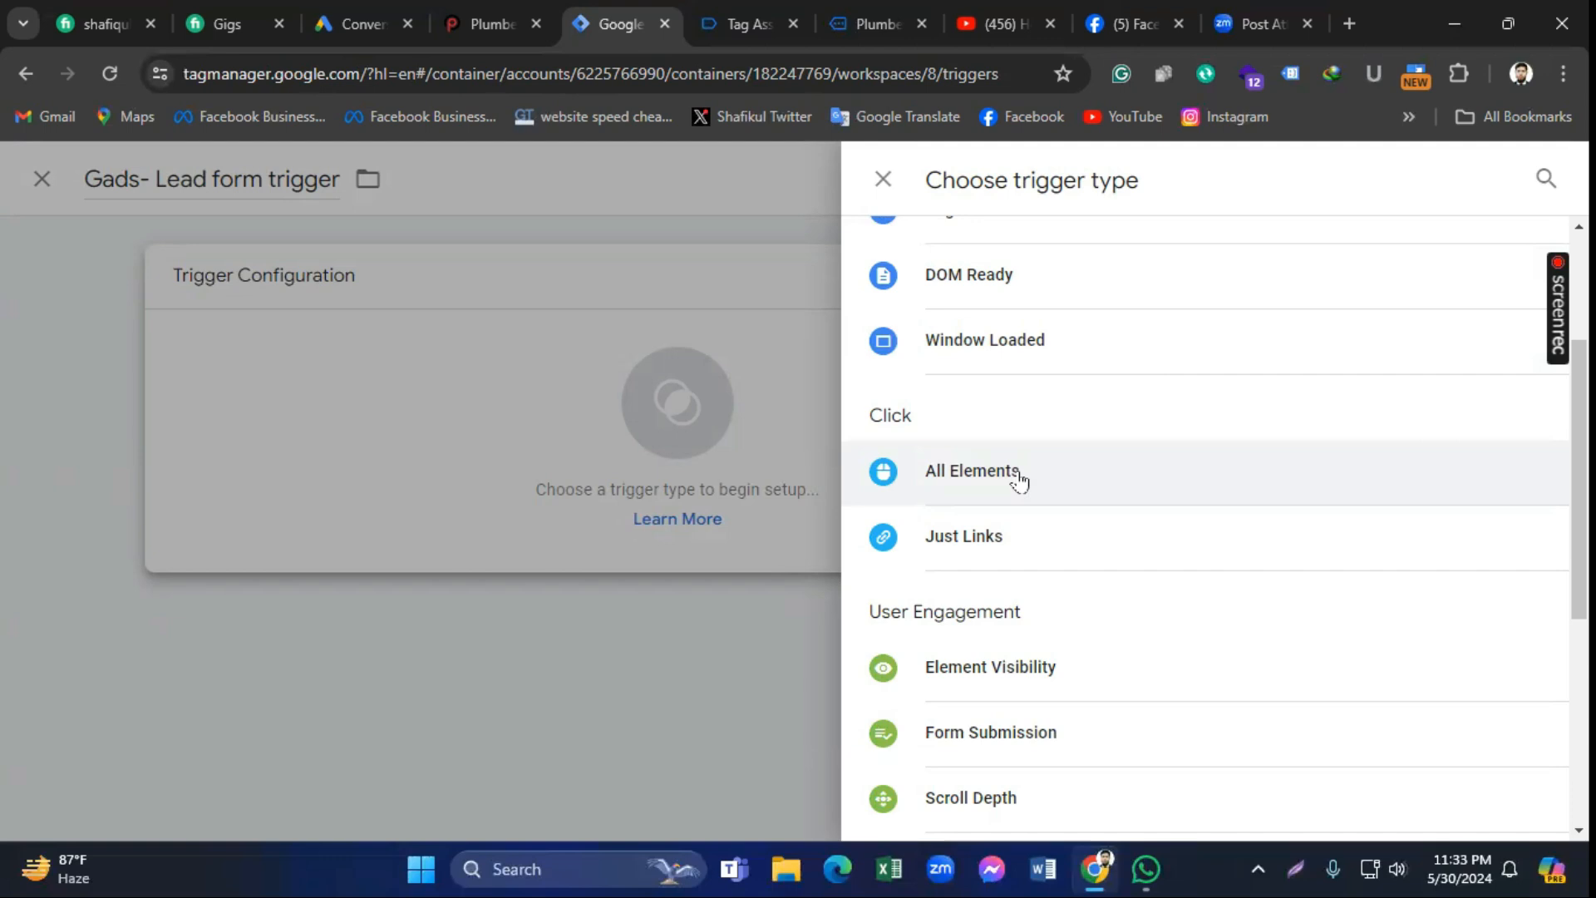
pyautogui.click(972, 472)
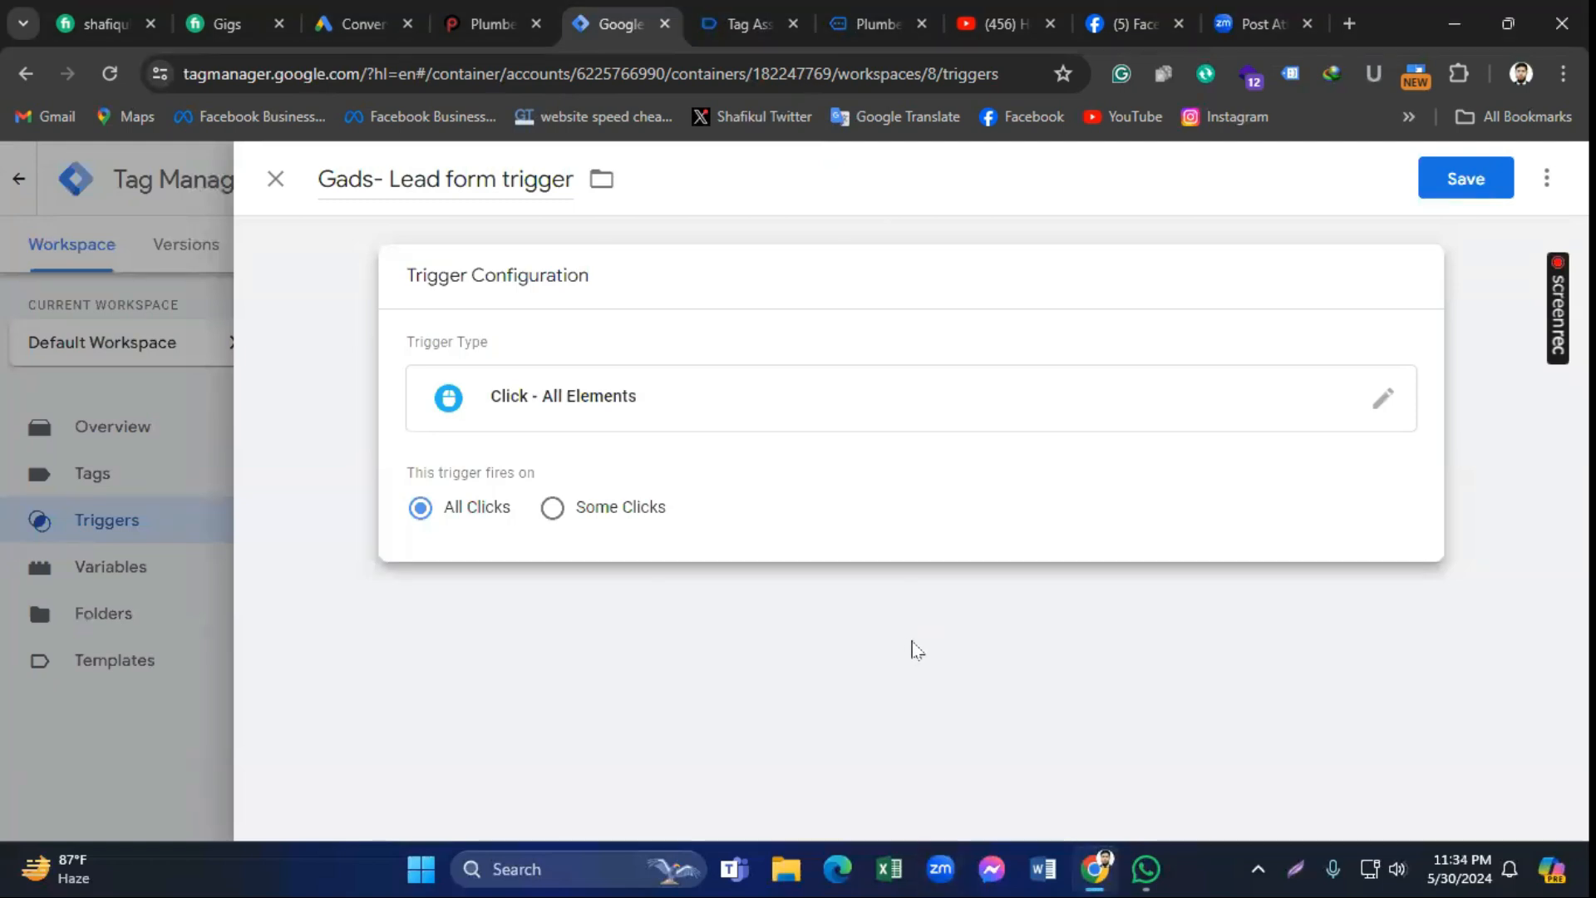
pyautogui.click(1467, 185)
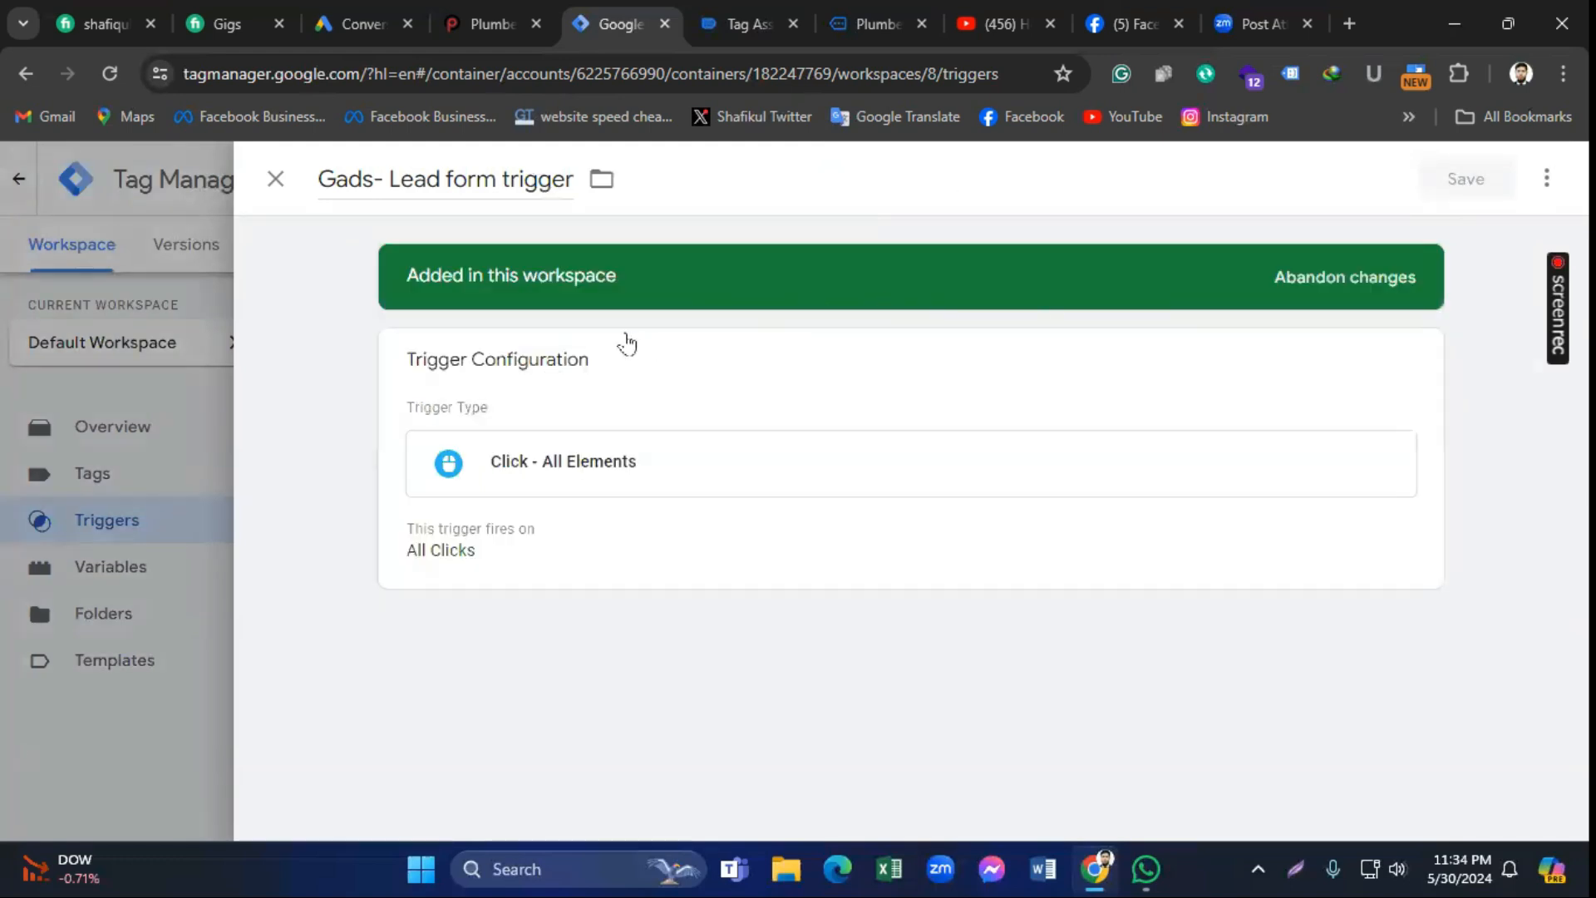
# Step: Rename the saved click trigger to "All Elements" and return to the trigger list
pyautogui.tripleClick(540, 178)
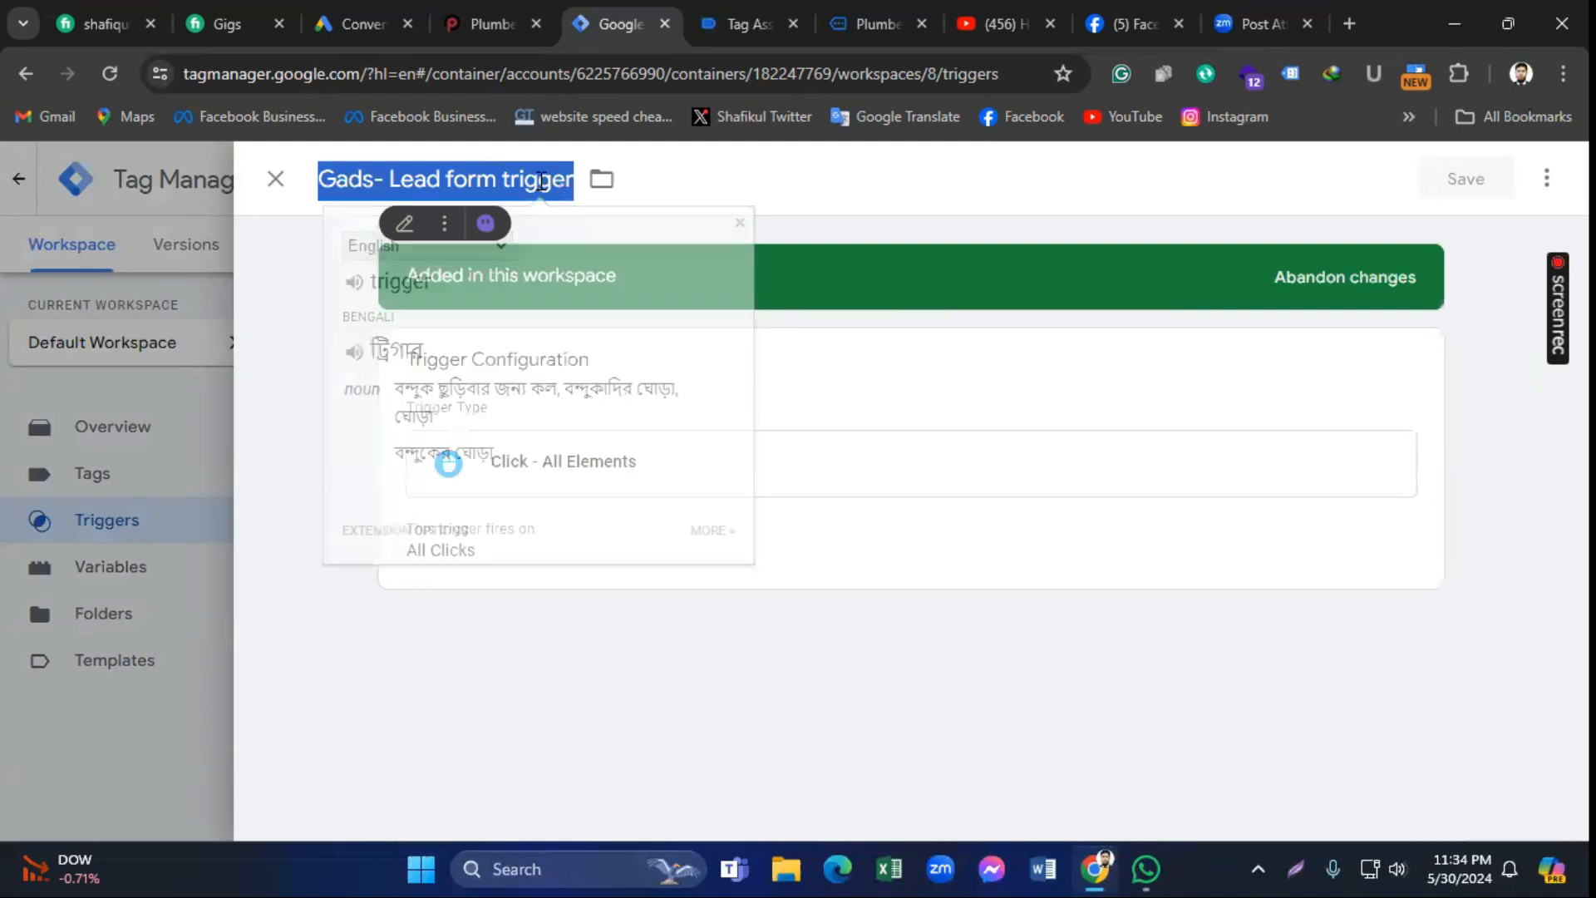
pyautogui.press('BackSpace')
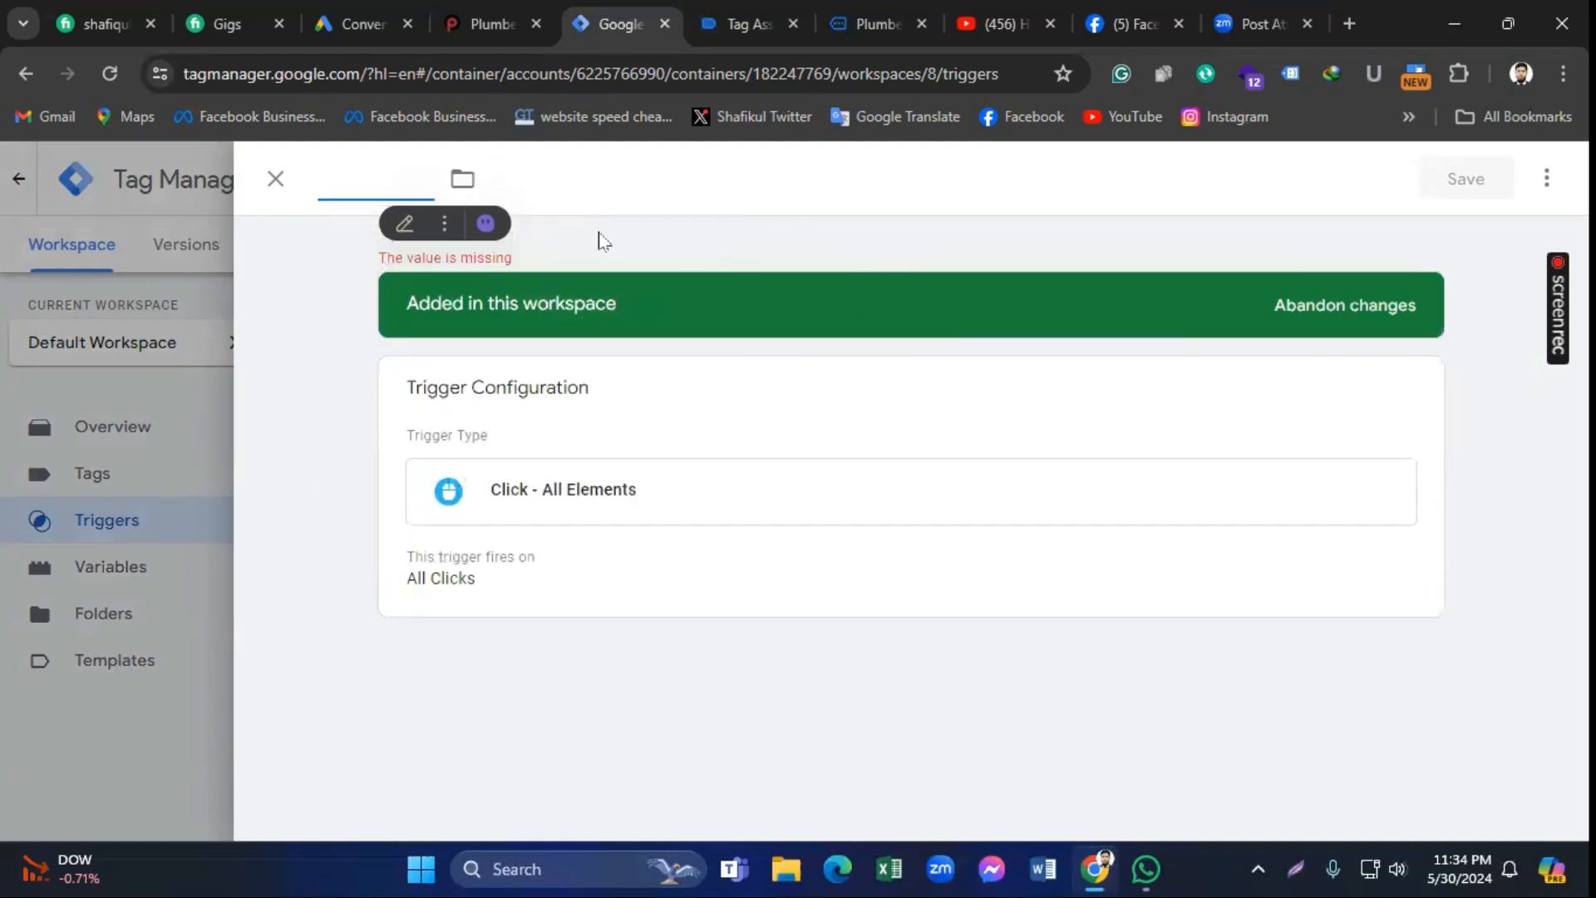
pyautogui.write('ALl')
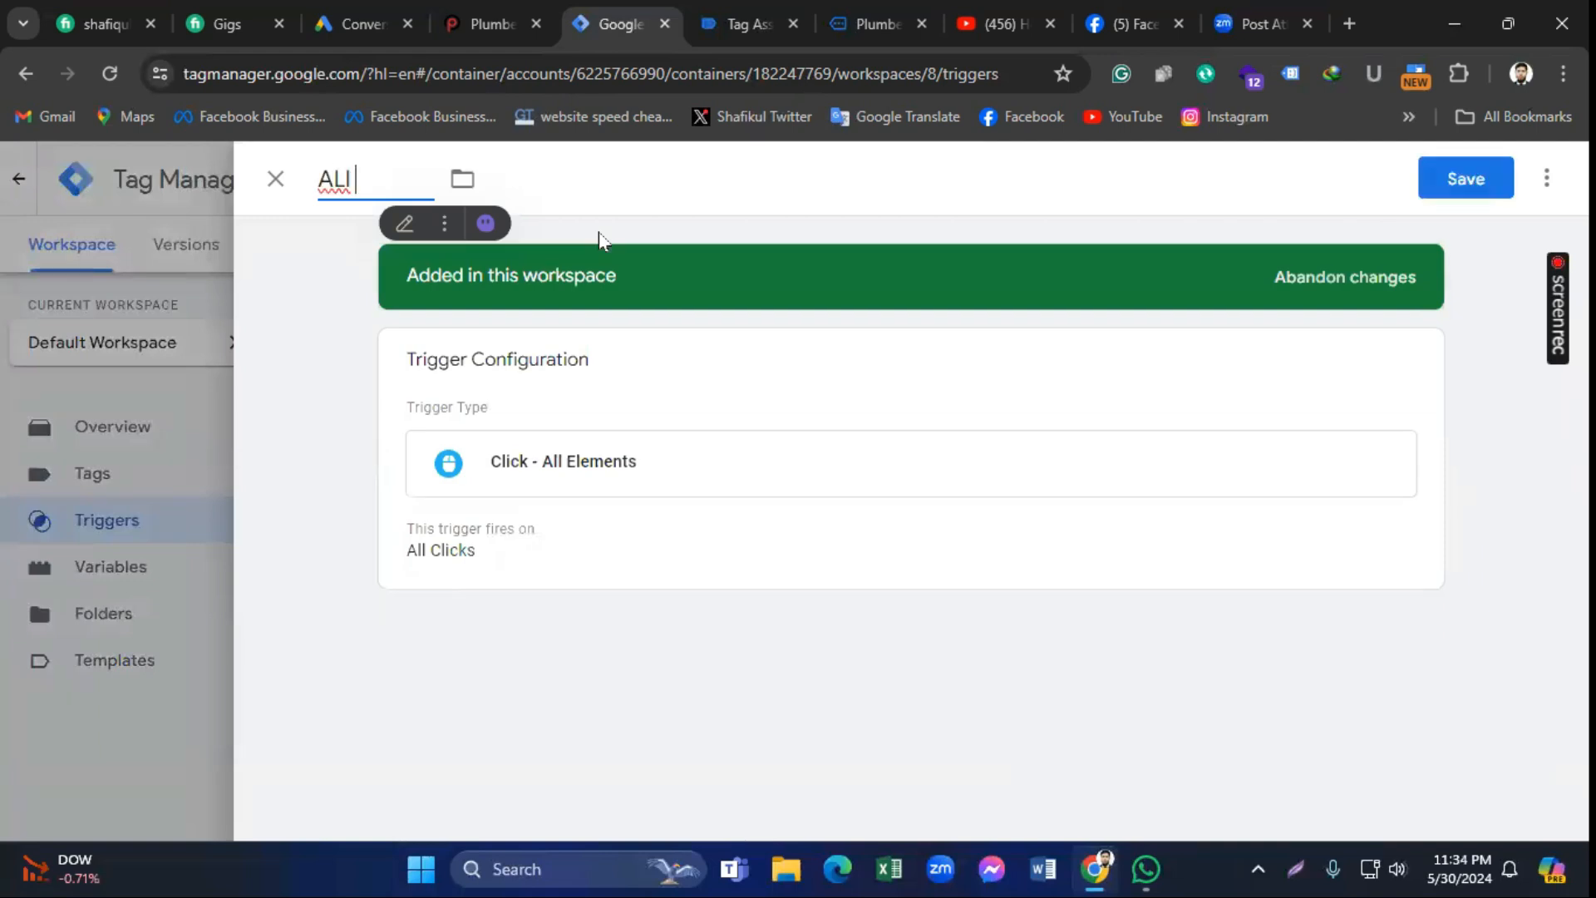
pyautogui.press('BackSpace')
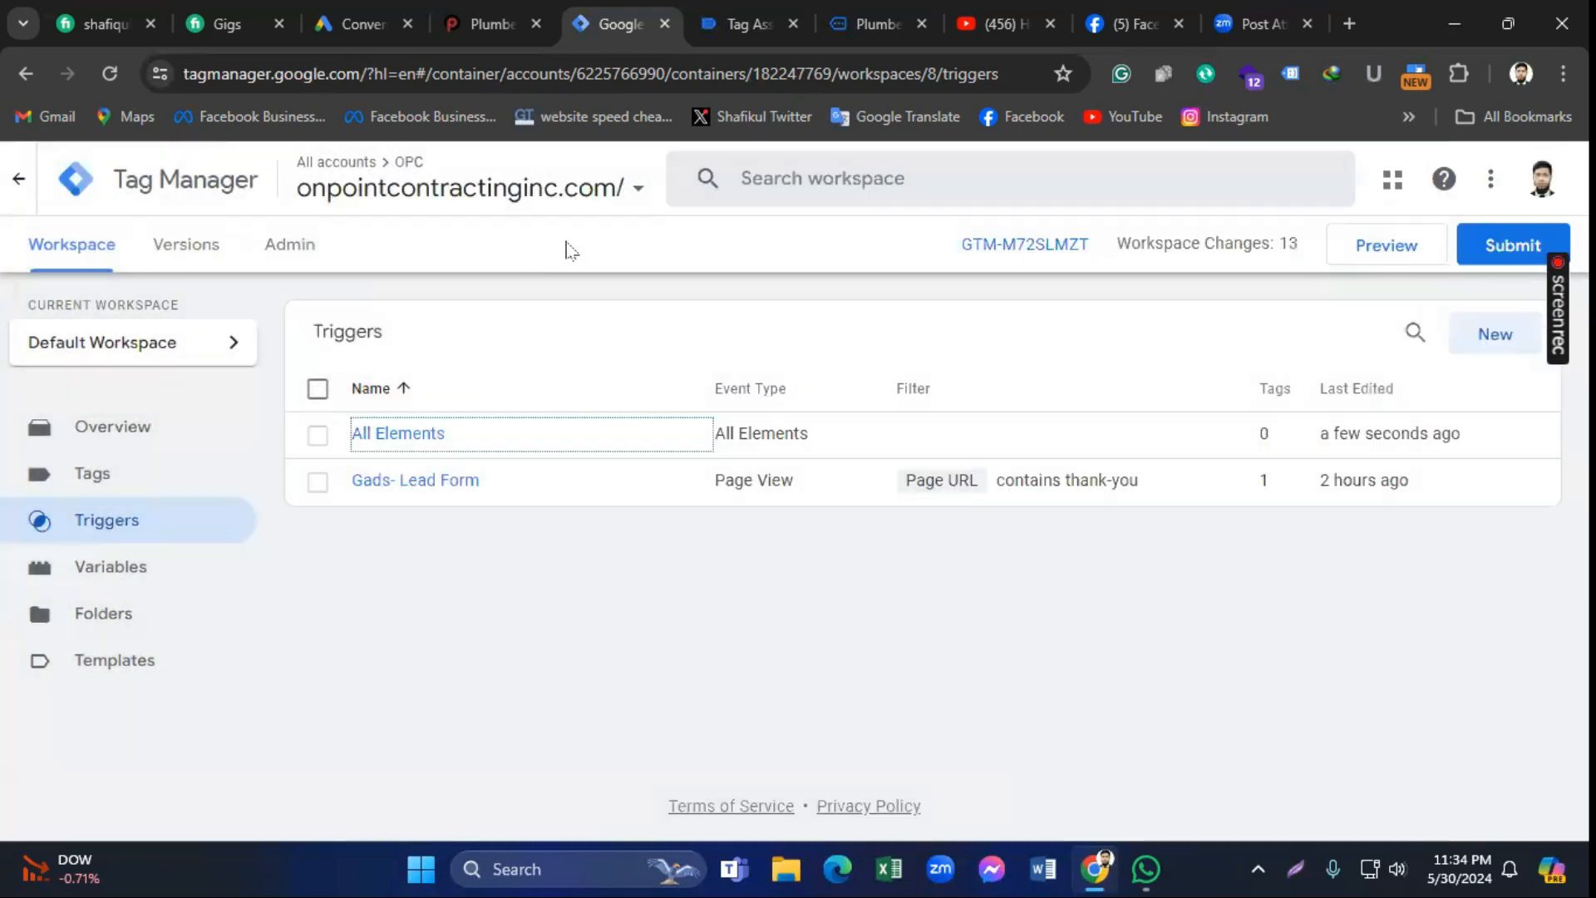
# Step: Create a second trigger of type Click - Just Links for all link clicks and save it as "Just Links"
pyautogui.click(1494, 335)
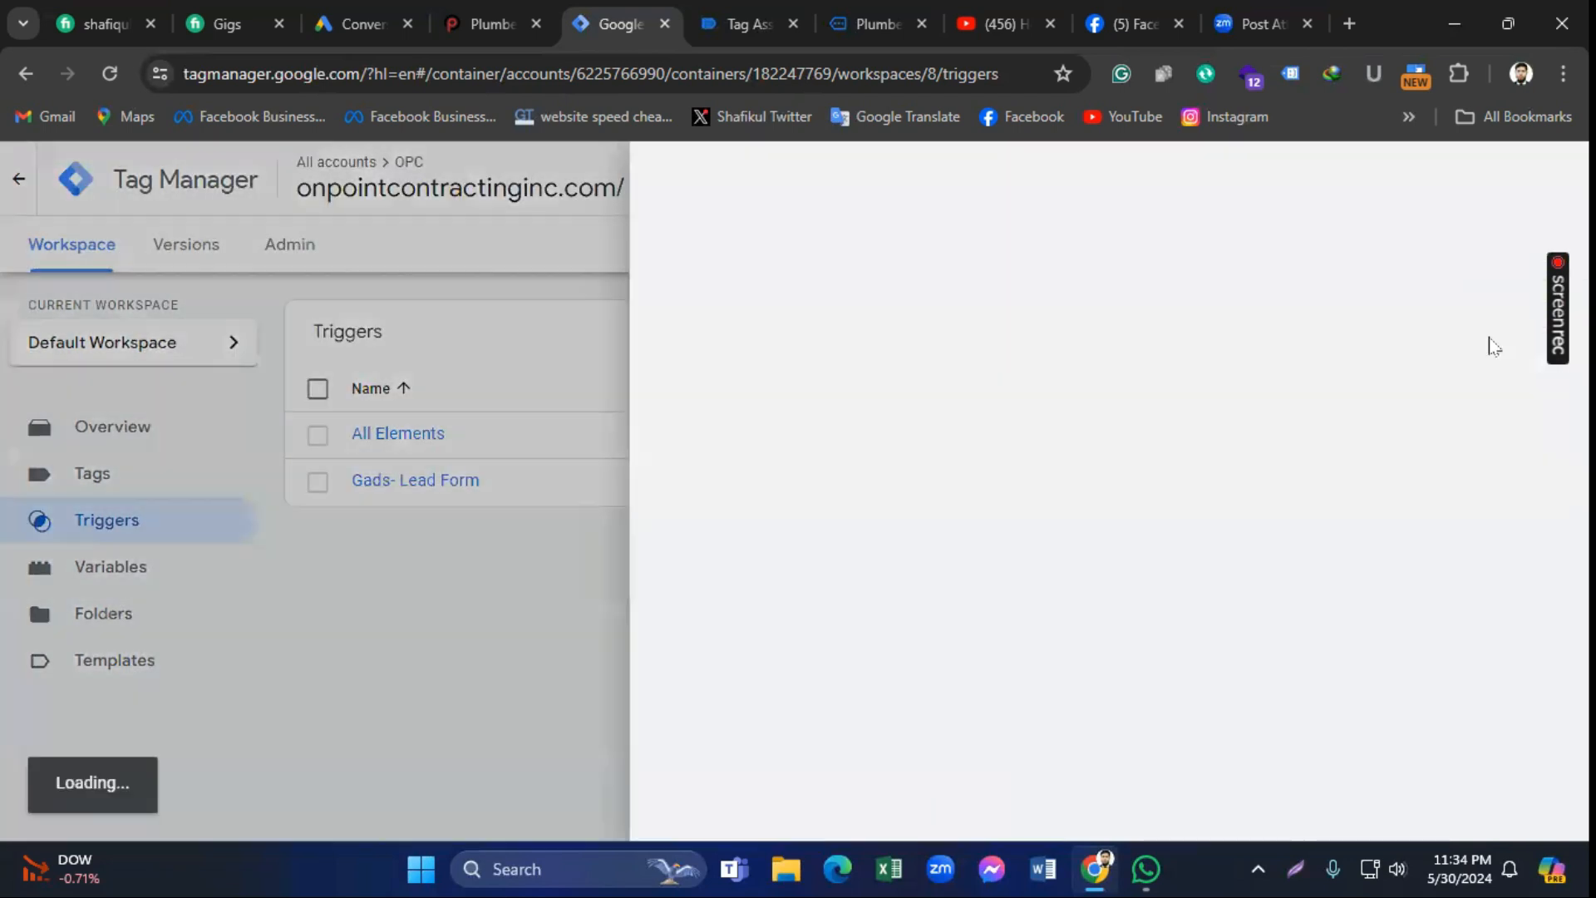
pyautogui.click(1019, 397)
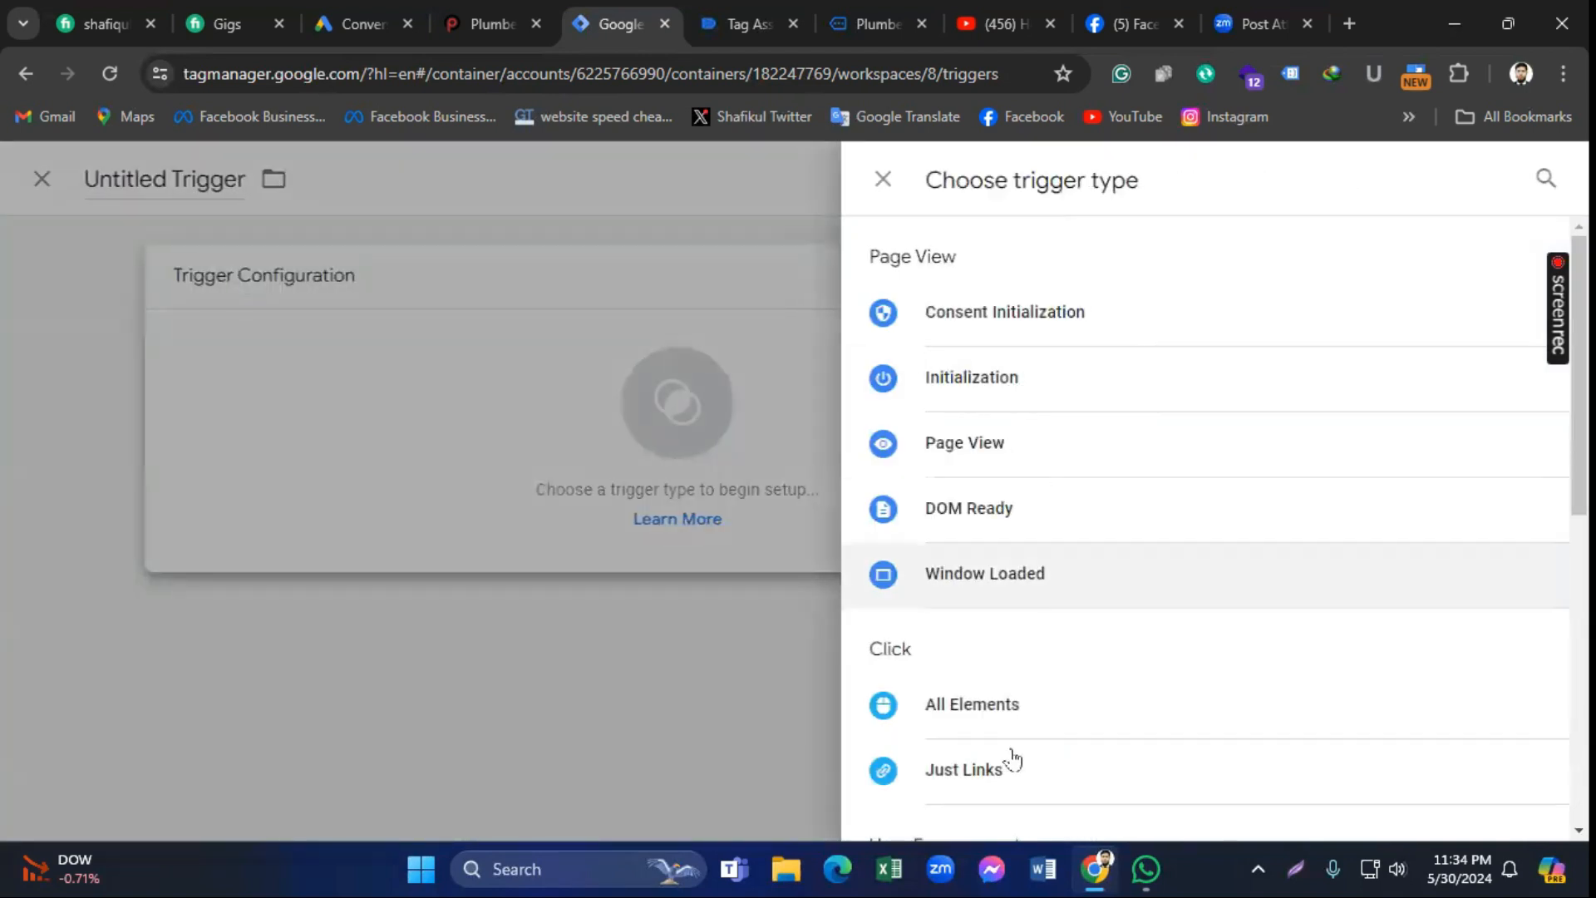
pyautogui.click(1010, 766)
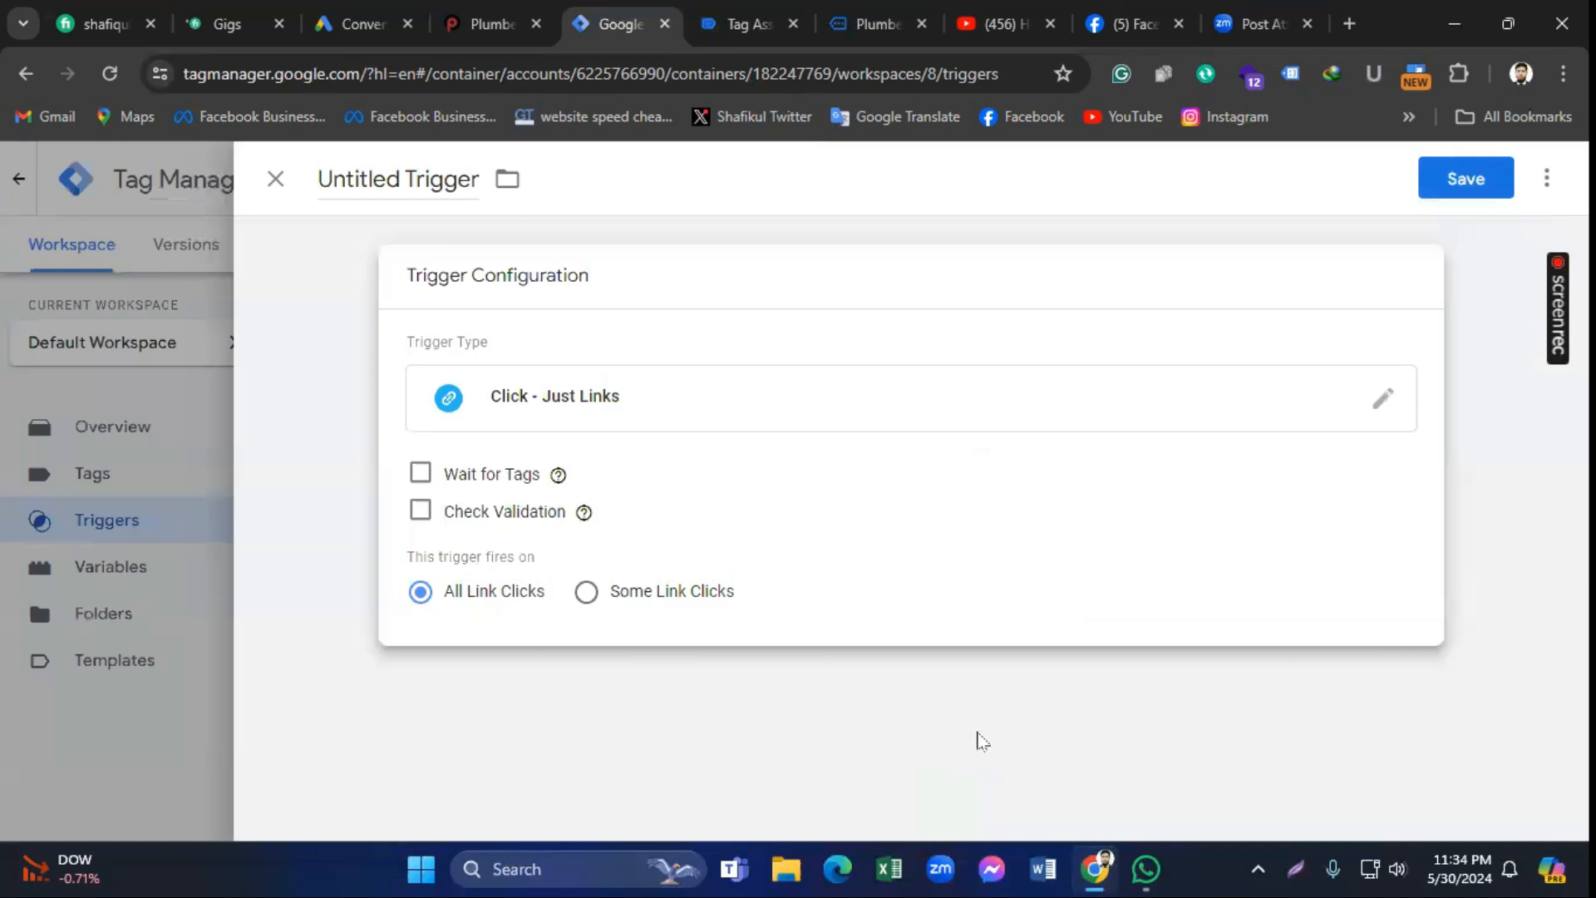
pyautogui.click(1470, 179)
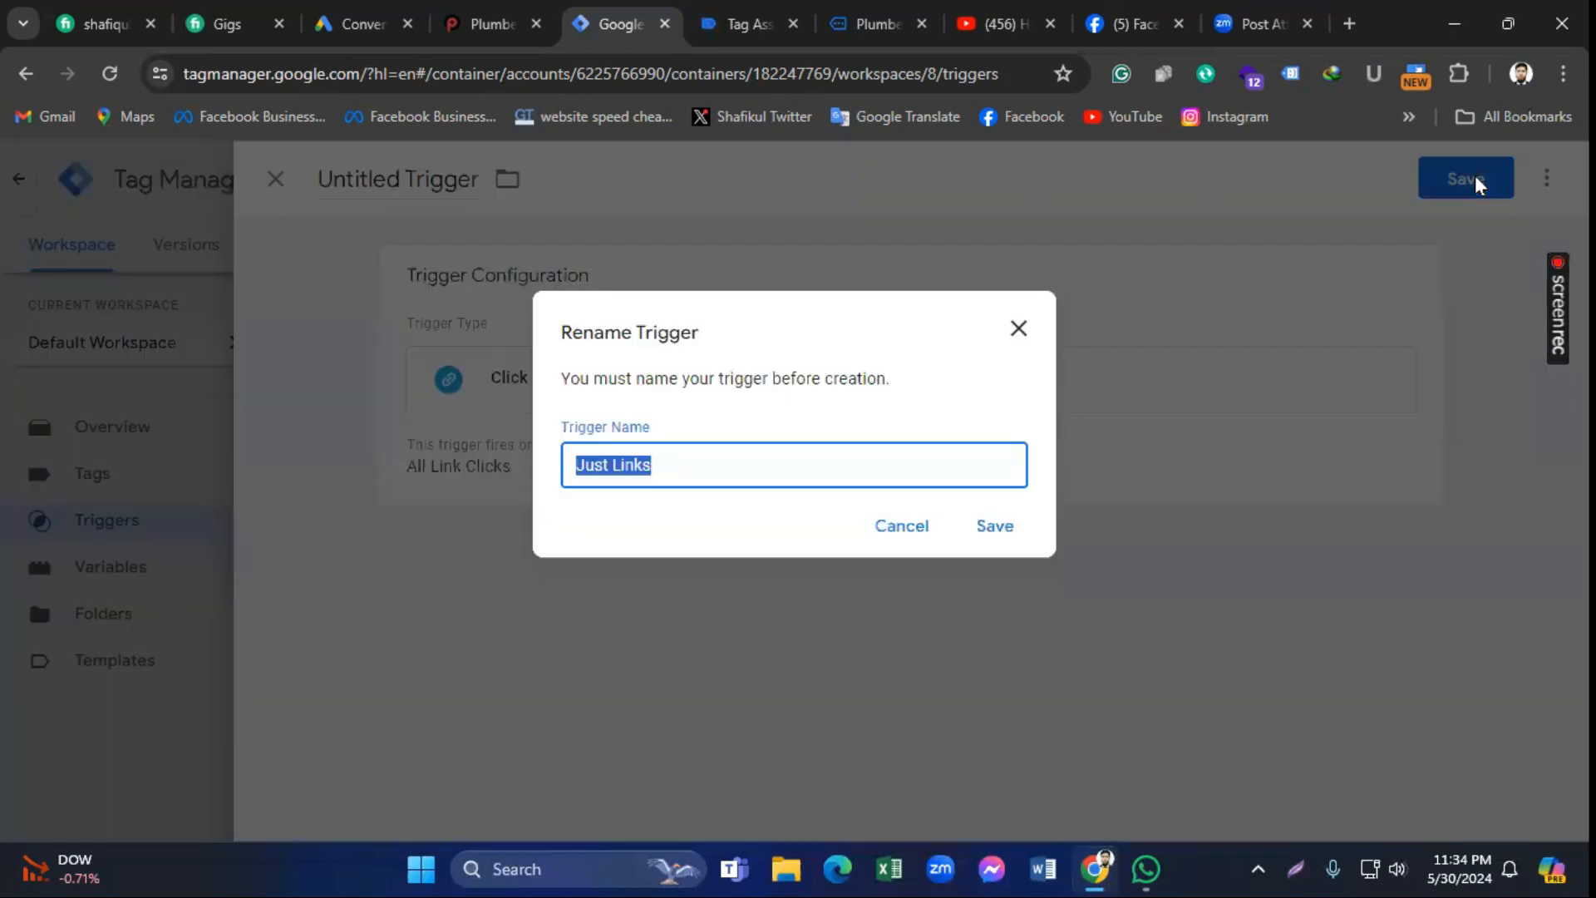
pyautogui.click(991, 524)
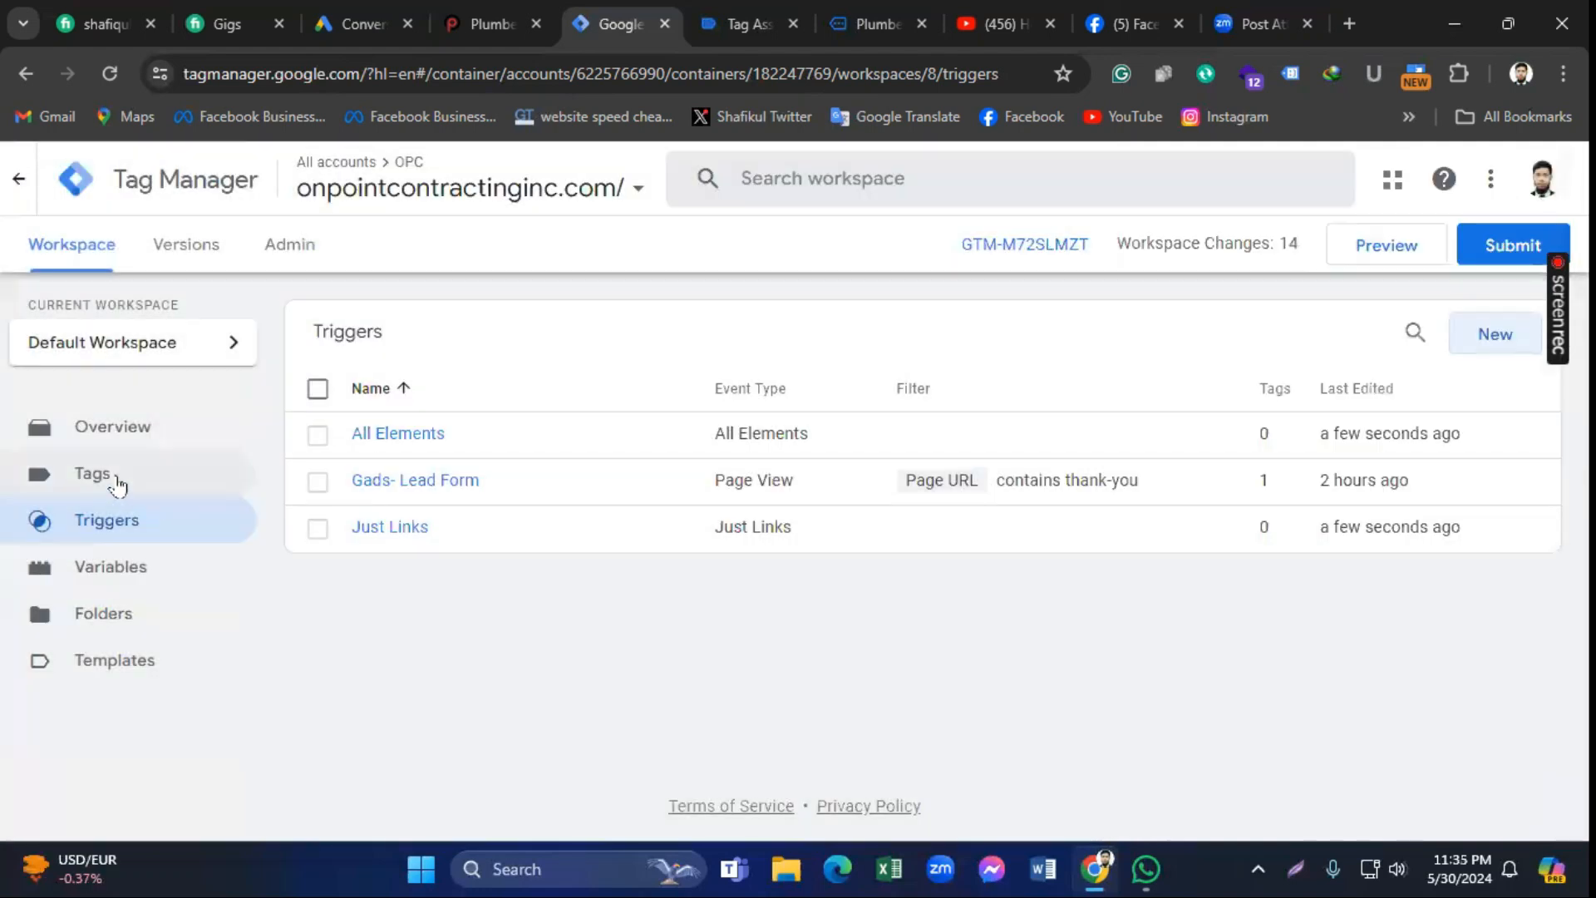
# Step: Review the container's list of enabled built-in click, form and page variables
pyautogui.click(118, 485)
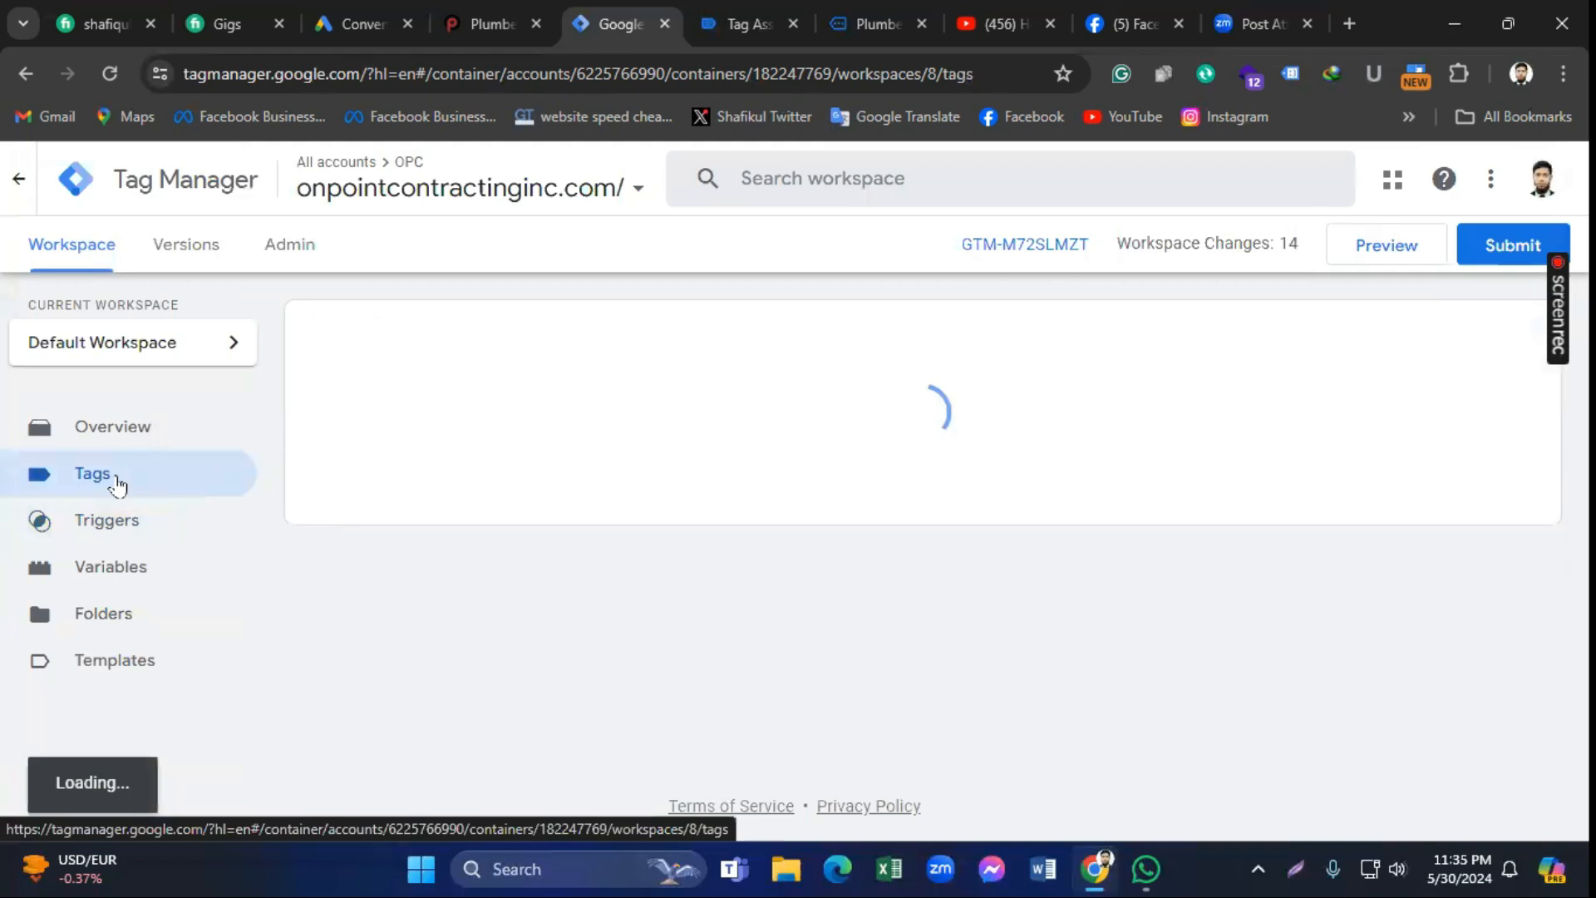
pyautogui.click(119, 572)
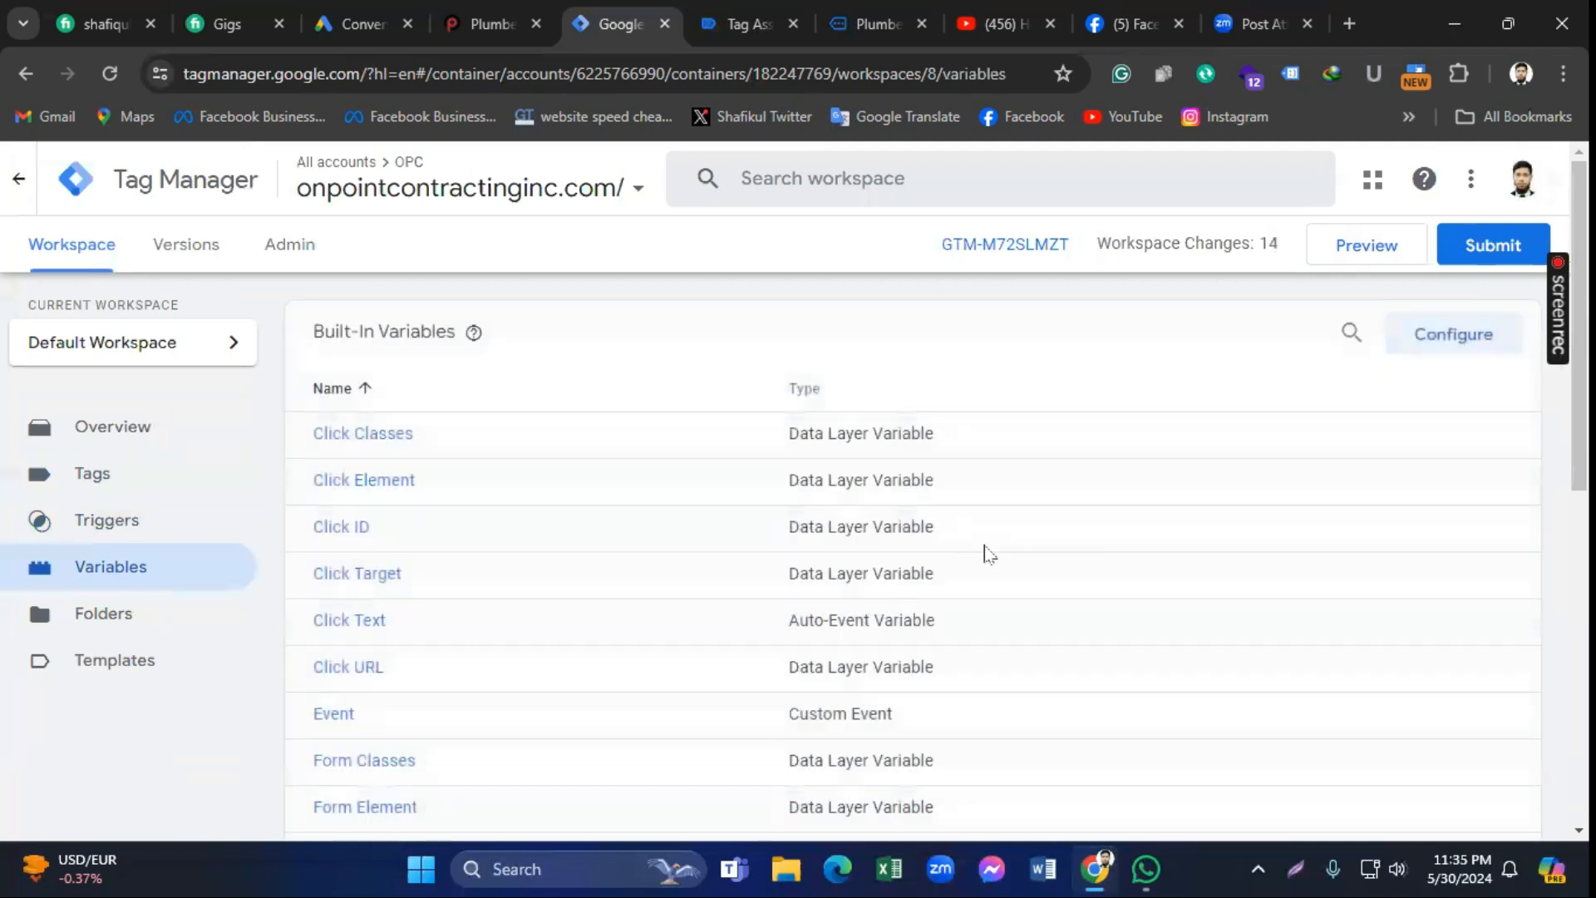
pyautogui.scroll(-7, 984, 552)
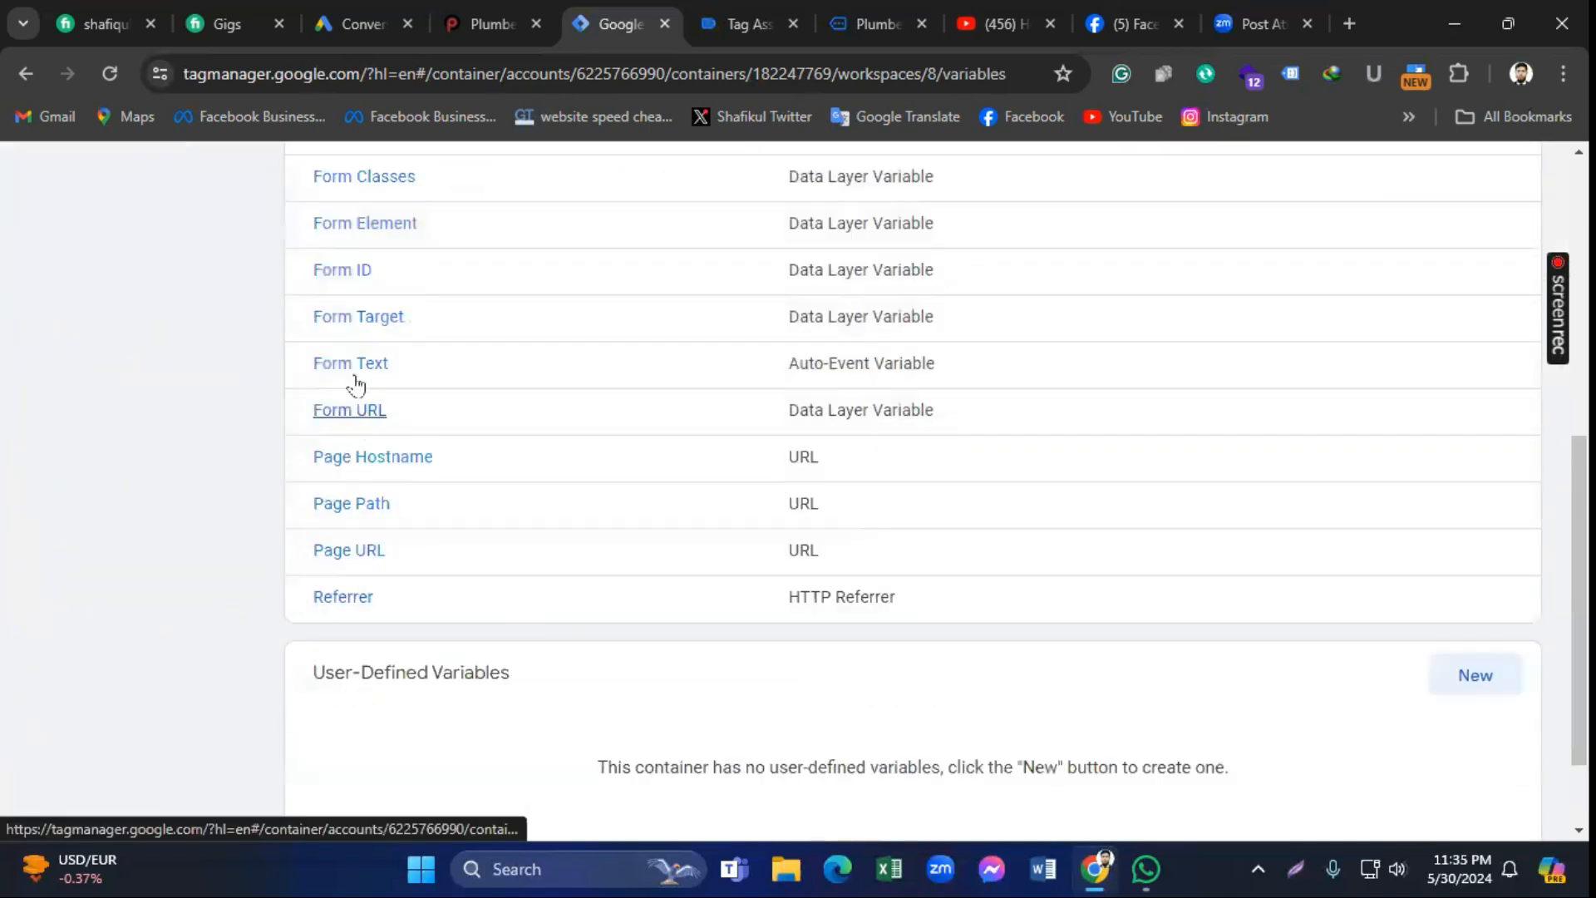
pyautogui.scroll(7, 402, 381)
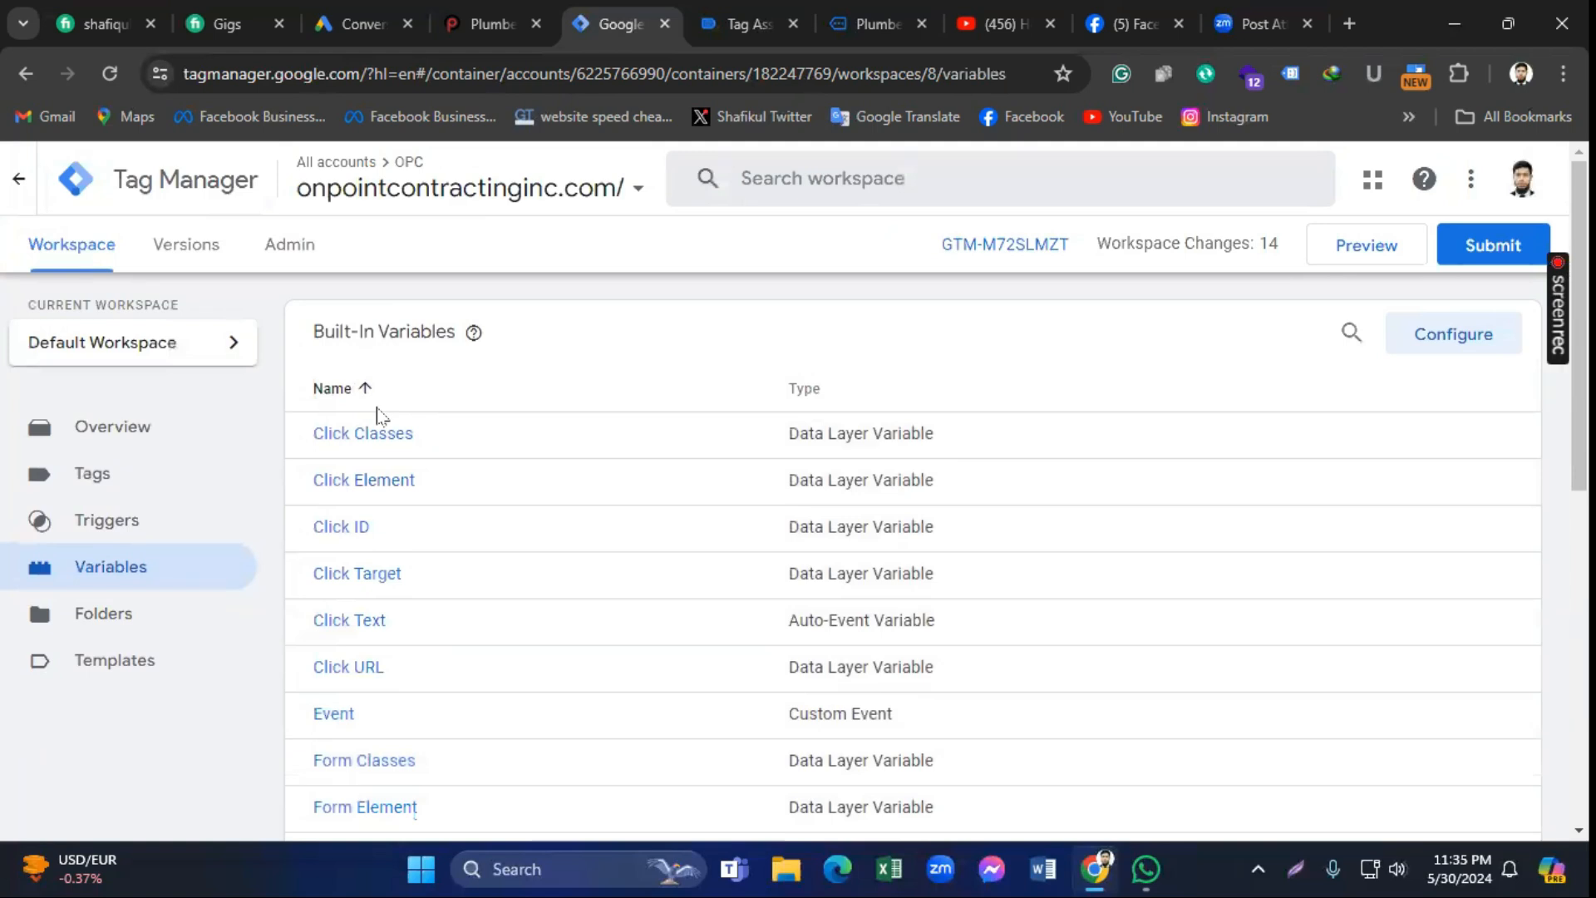
# Step: Start preview mode for the workspace and connect Tag Assistant to the onpointcontractinginc.com home page
pyautogui.click(135, 489)
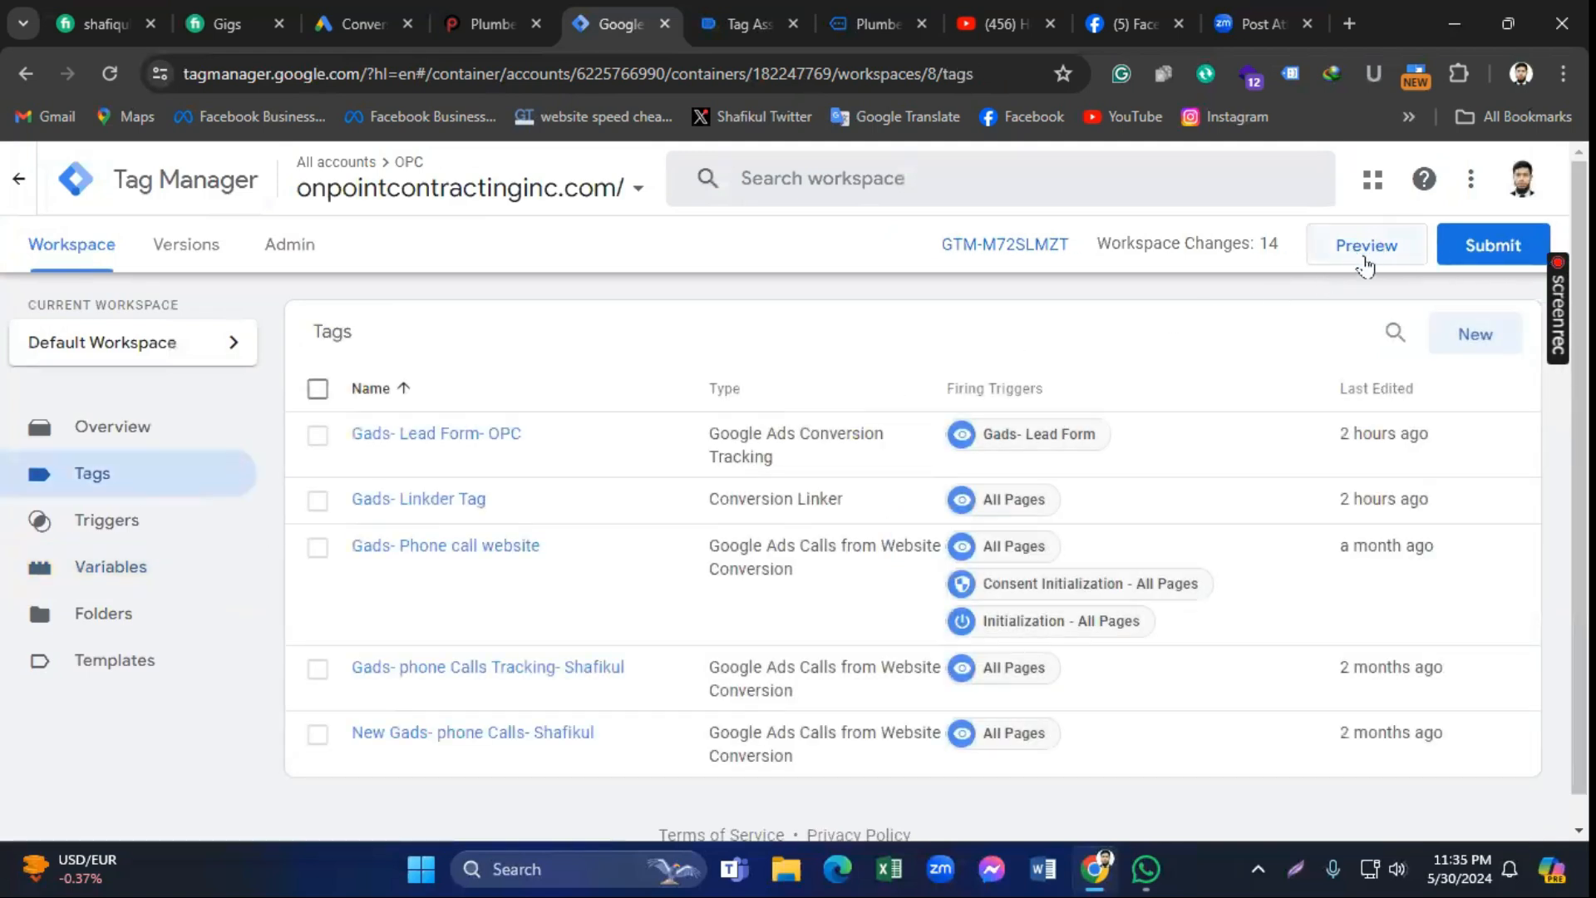
pyautogui.click(1366, 263)
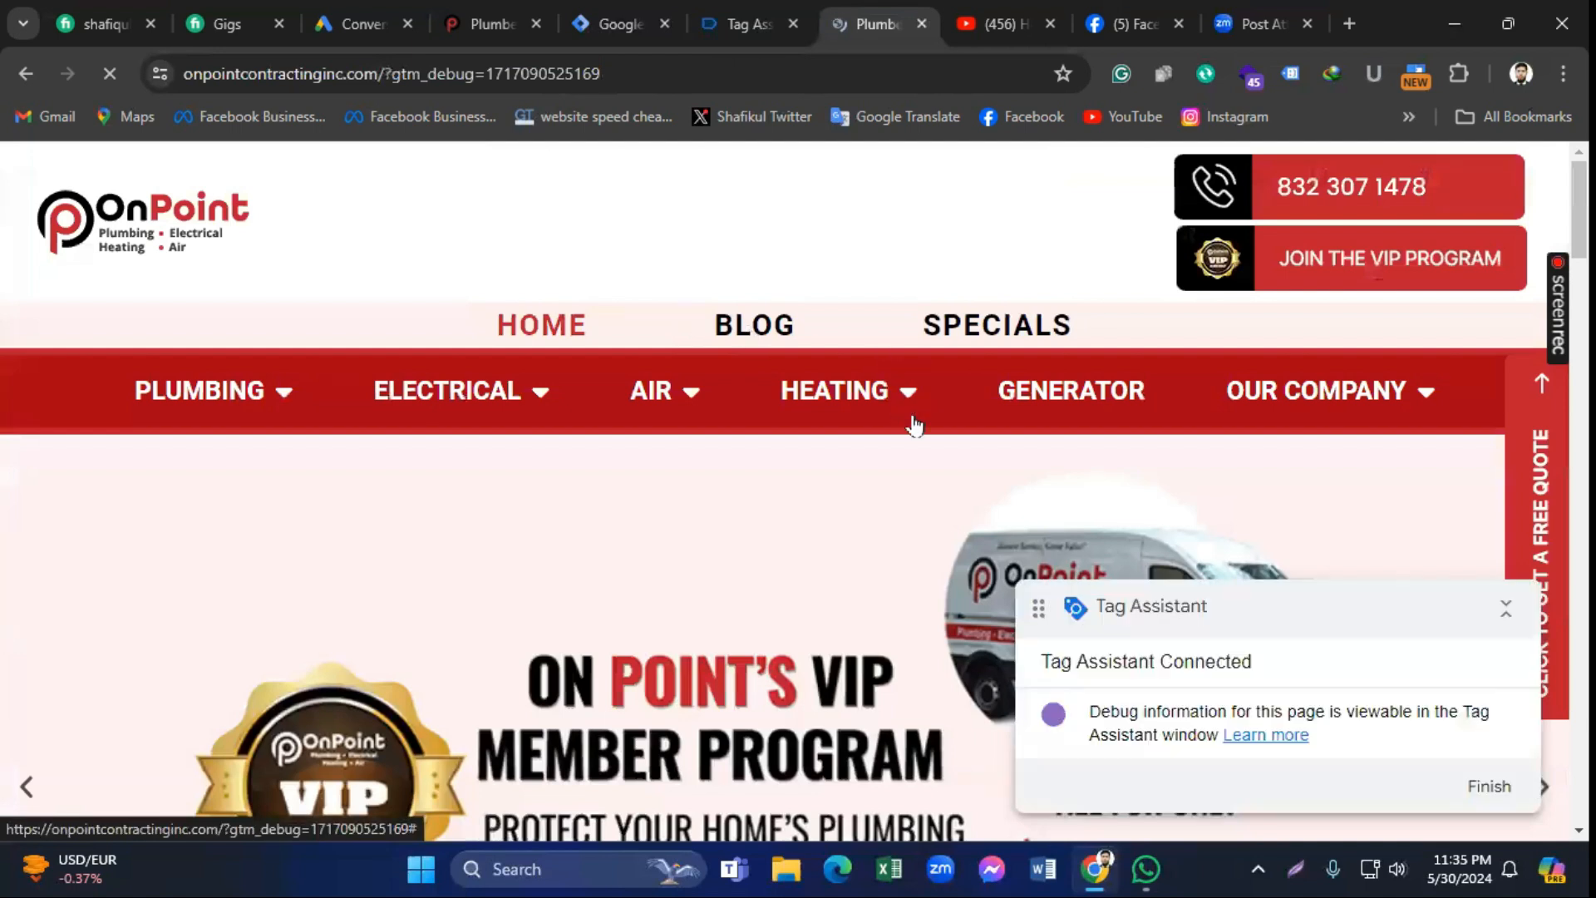
pyautogui.scroll(-1, 1150, 384)
pyautogui.scroll(-1, 964, 428)
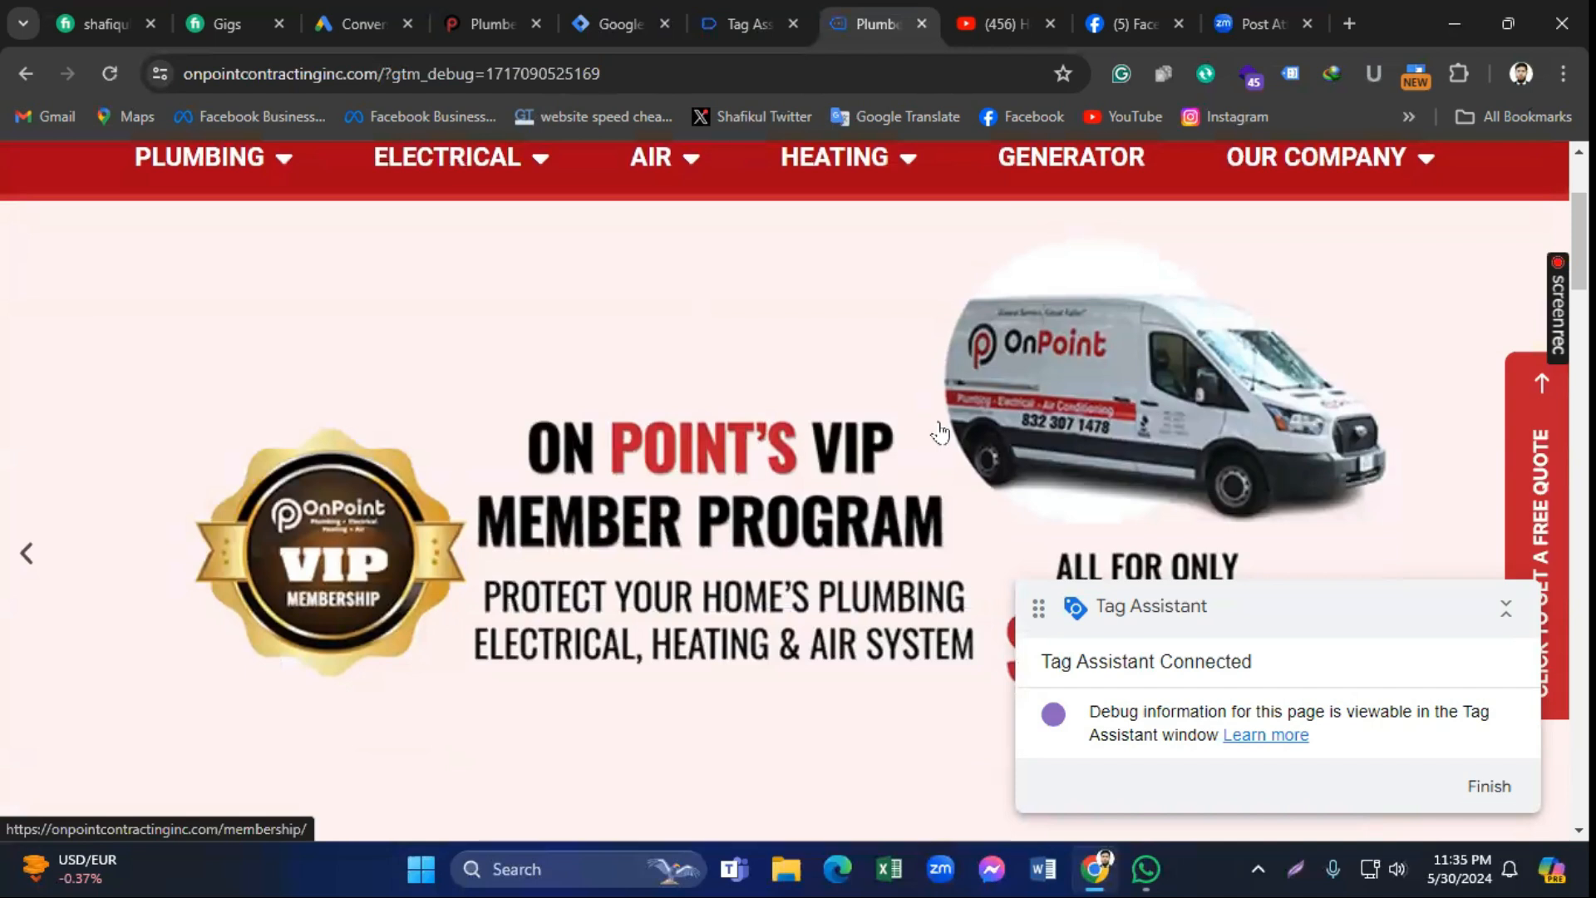
pyautogui.scroll(2, 940, 432)
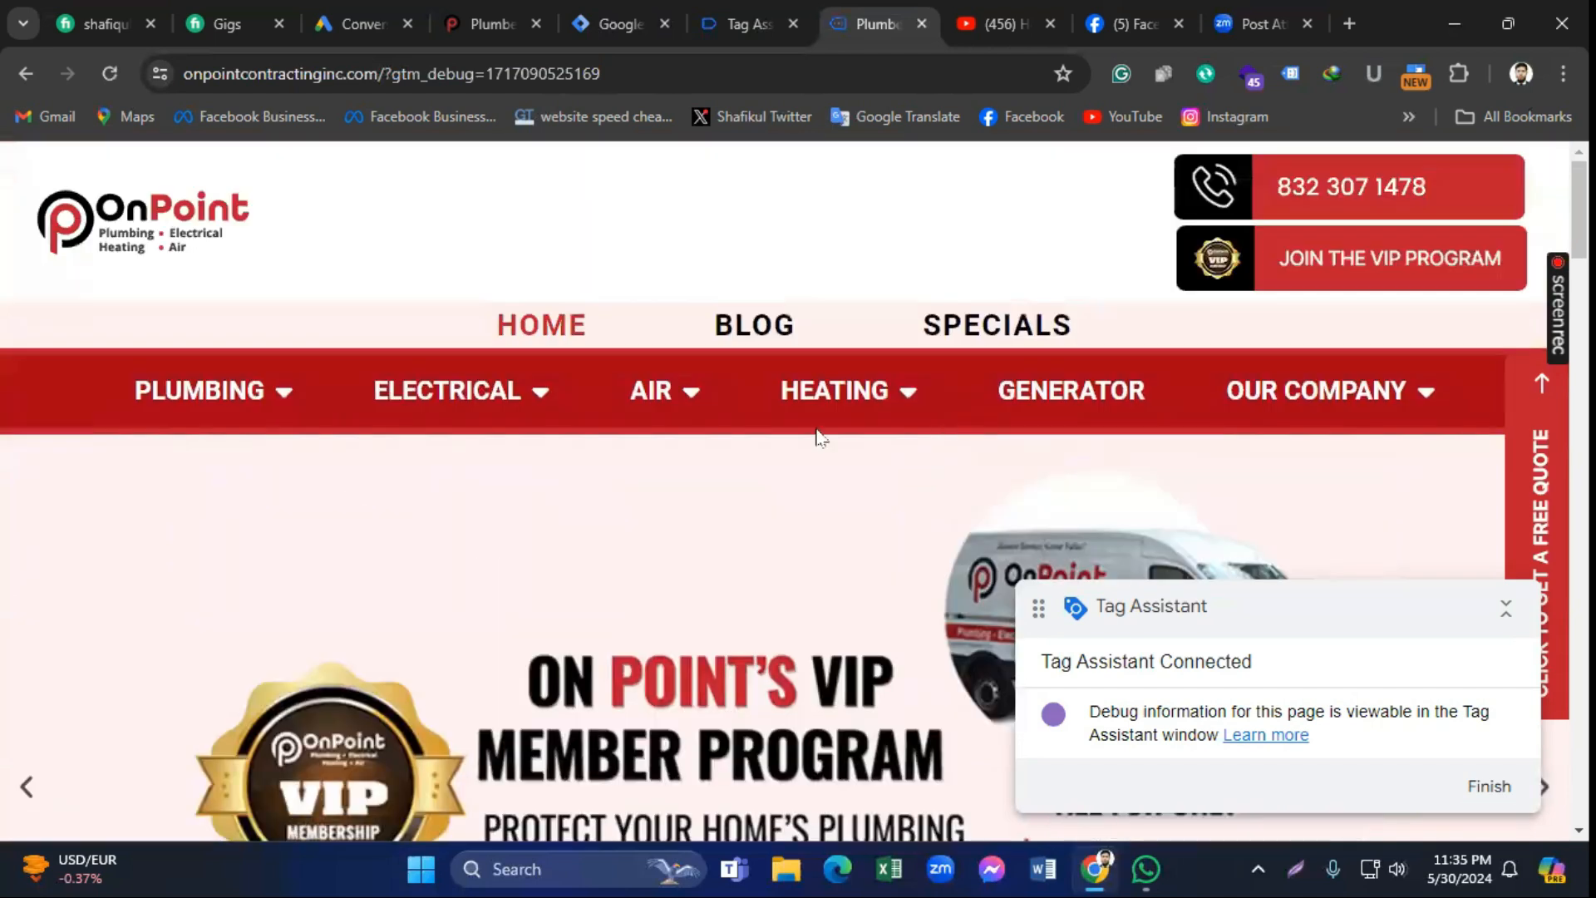
# Step: Go to the website's Plumbing Services page and open its Request Service form
pyautogui.click(222, 401)
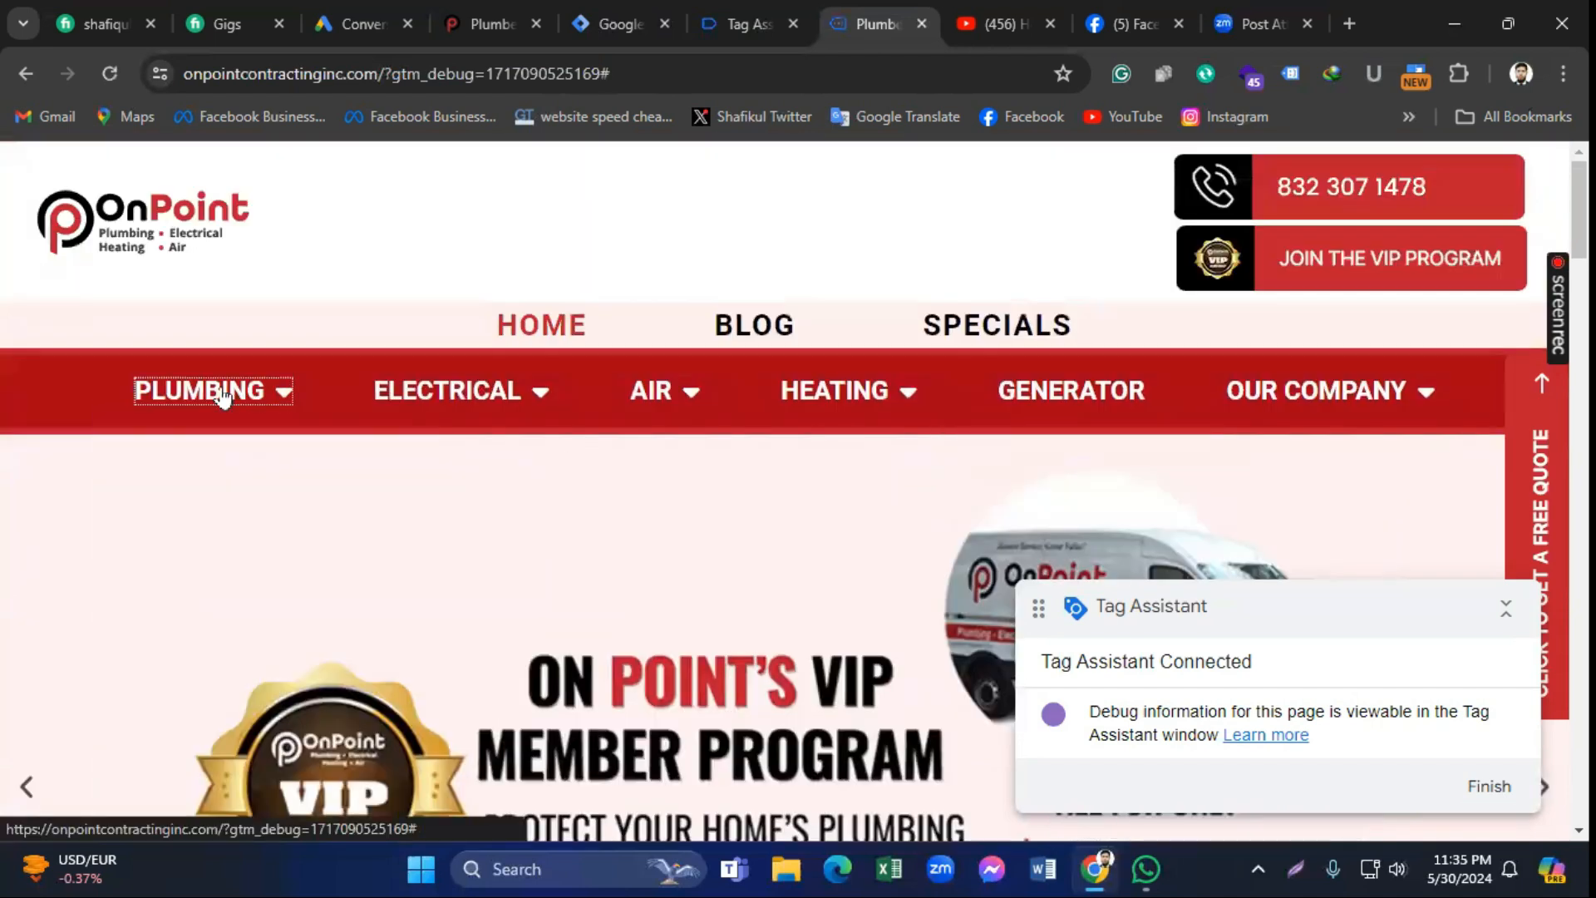
pyautogui.moveTo(282, 388)
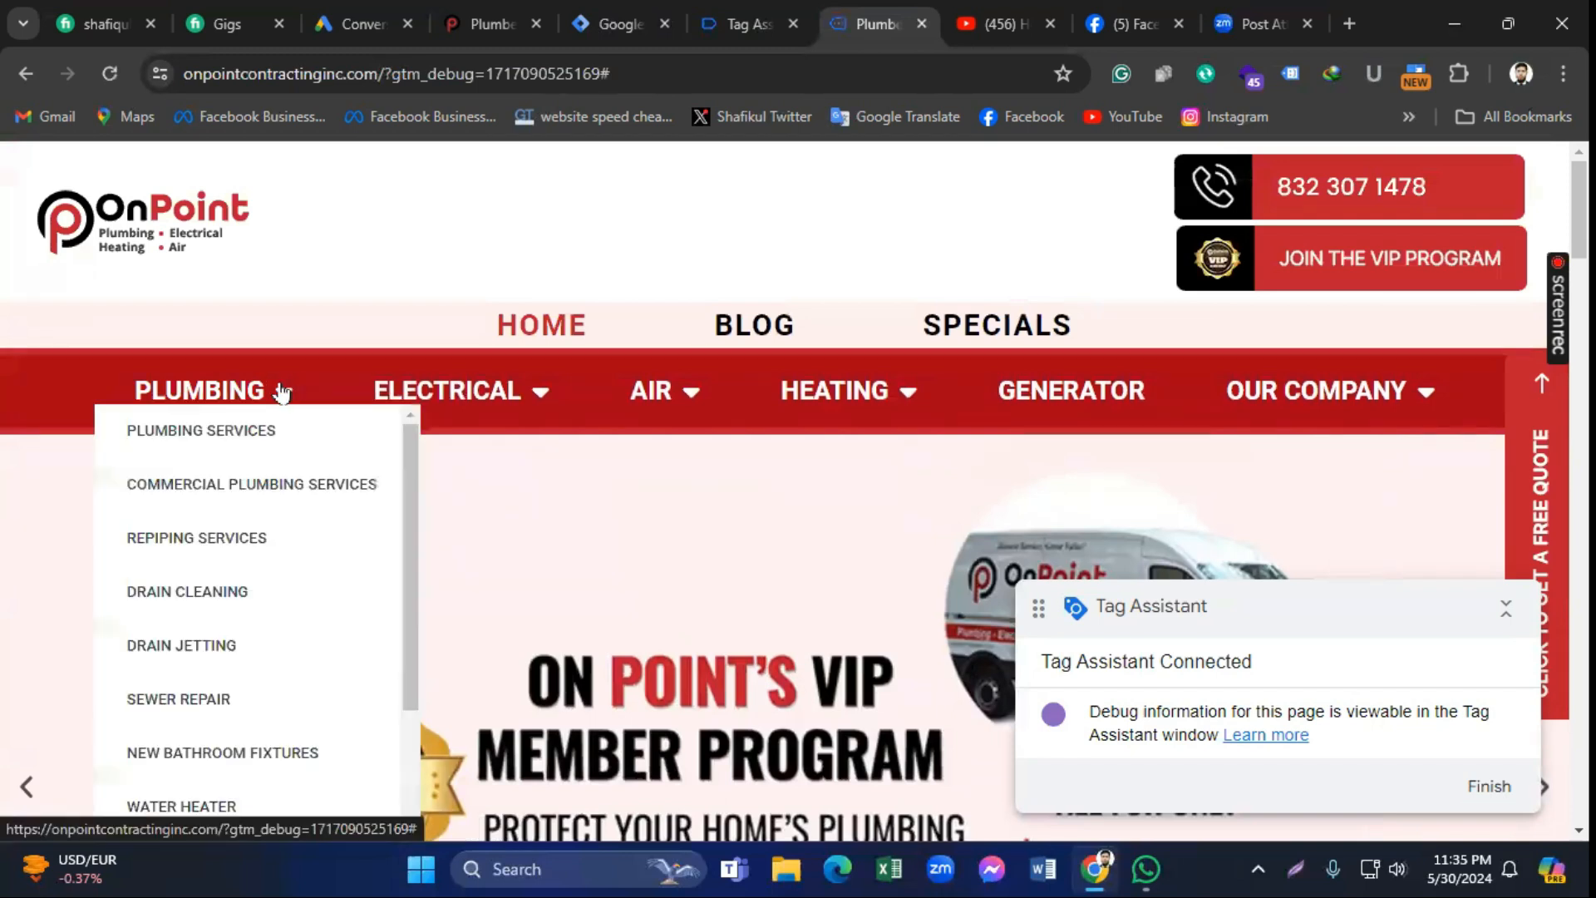
pyautogui.click(223, 429)
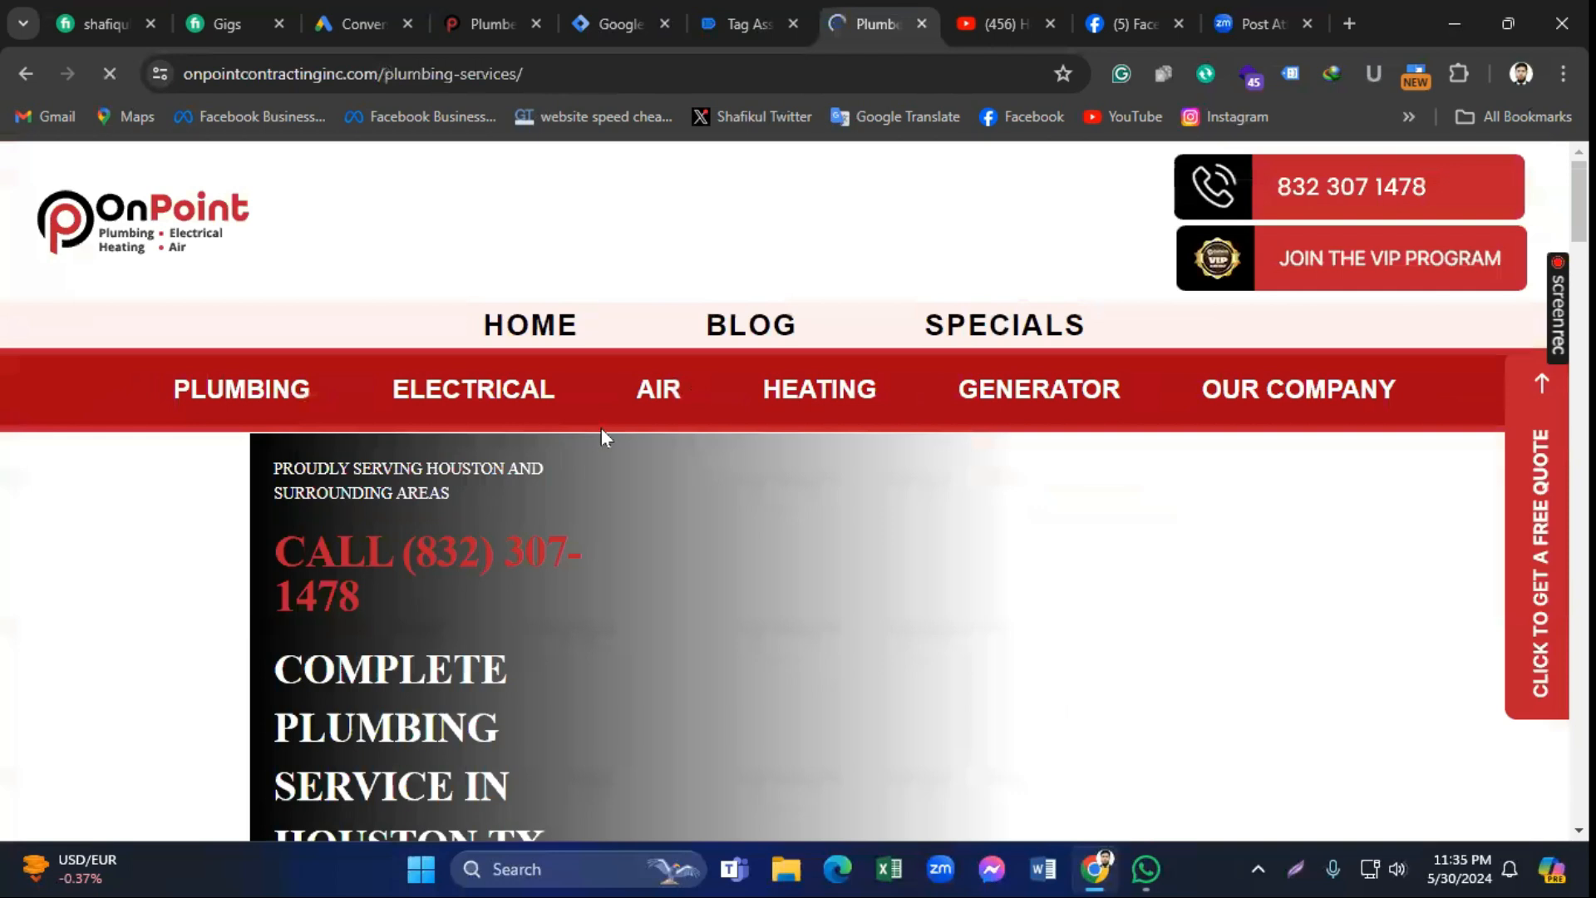
pyautogui.scroll(-1, 771, 423)
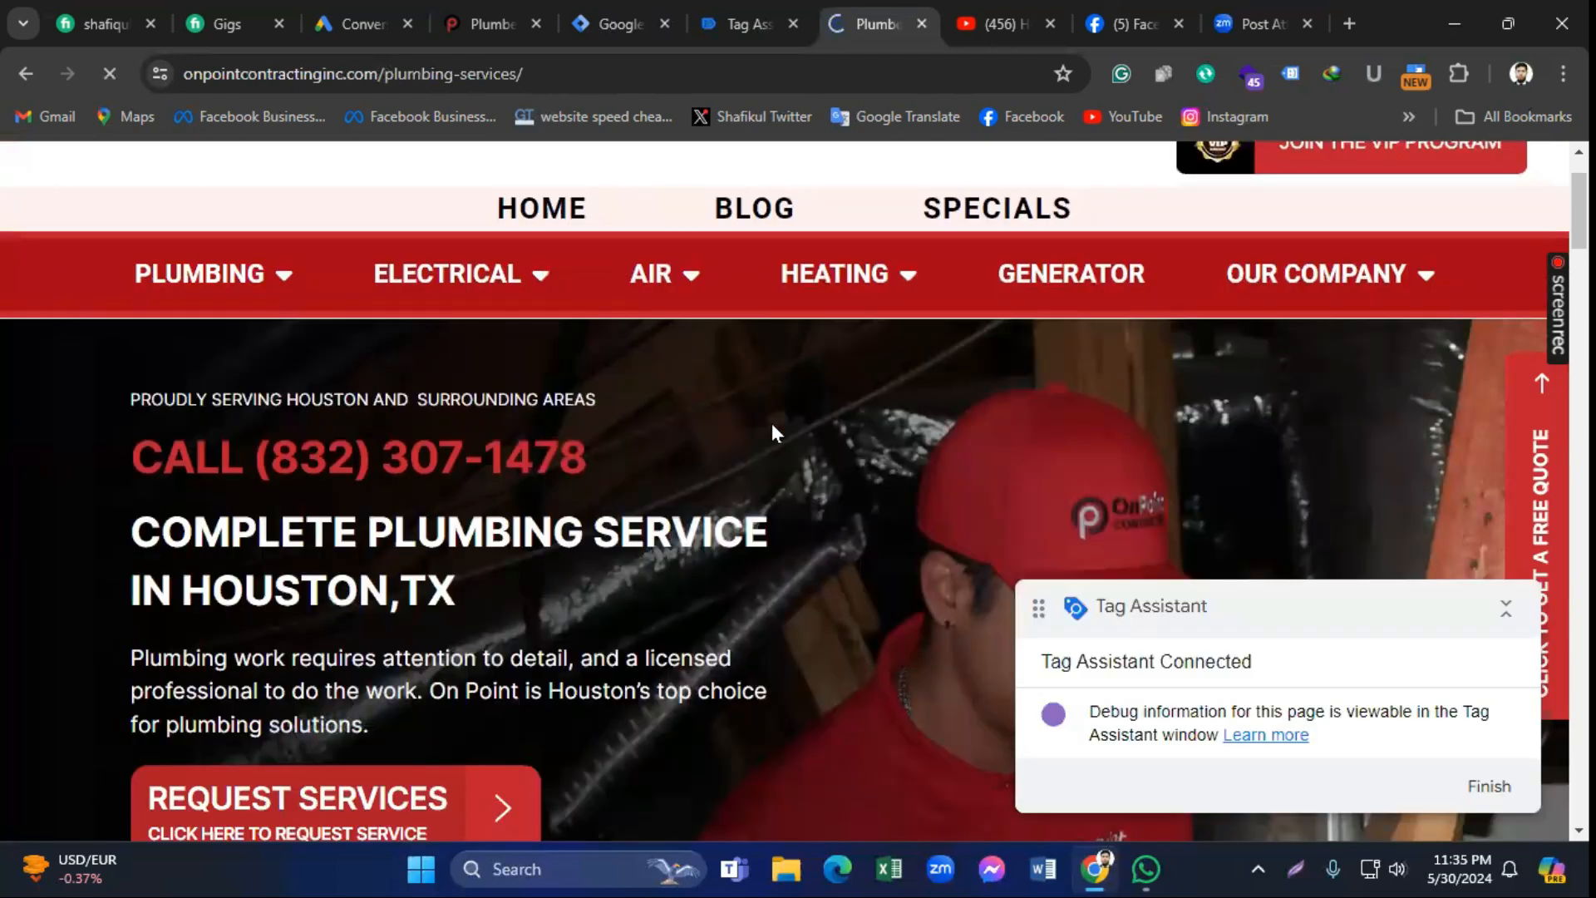
pyautogui.scroll(-10, 771, 422)
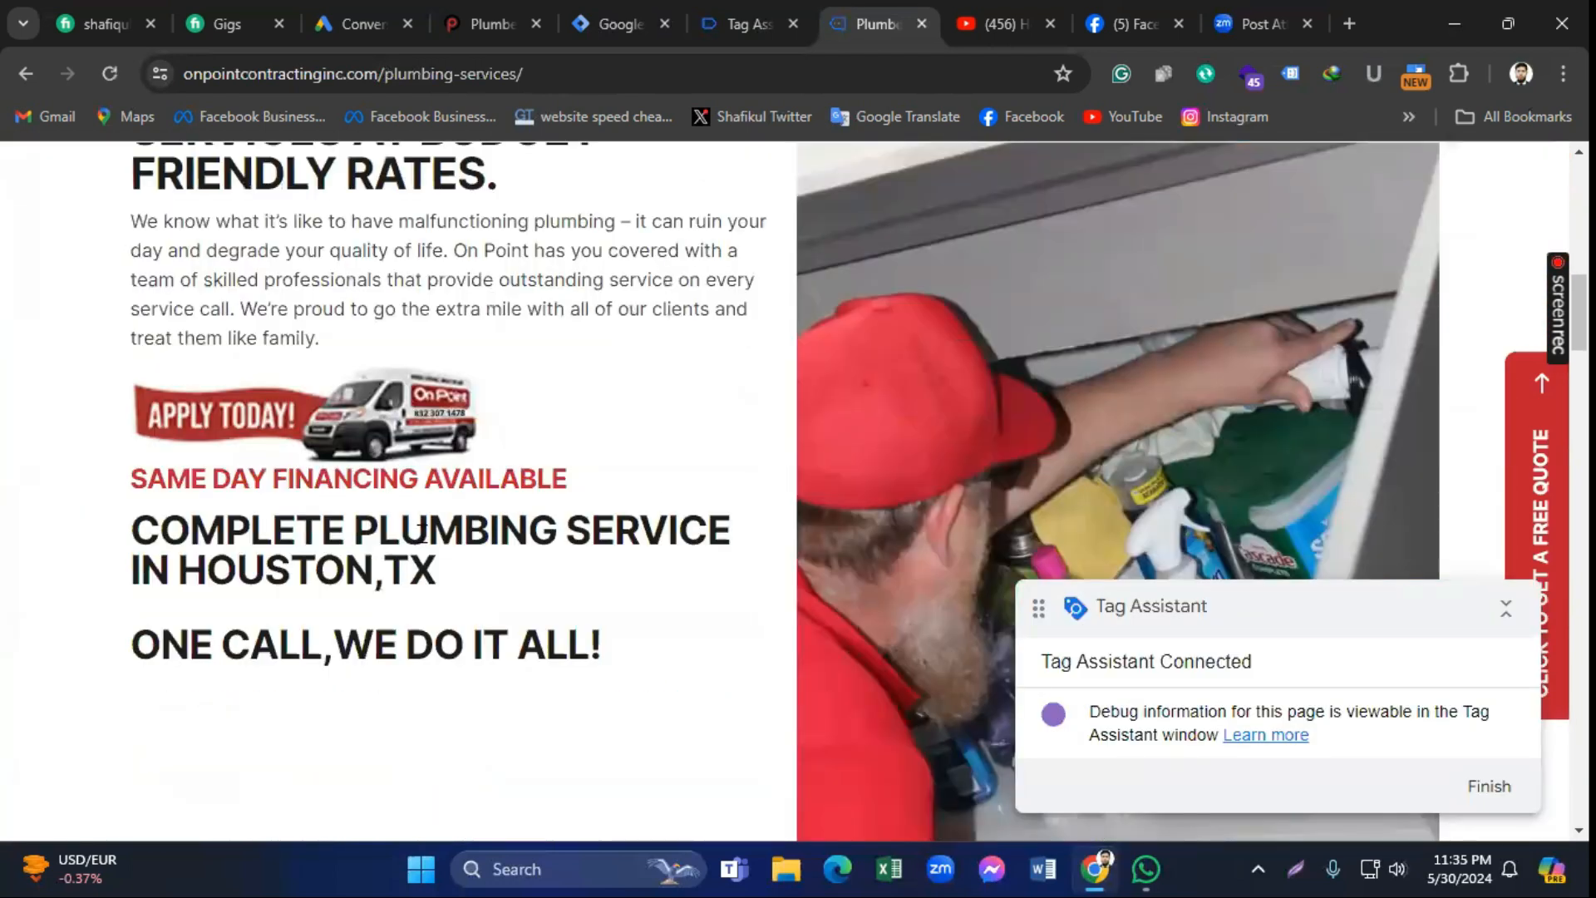
pyautogui.scroll(4, 366, 196)
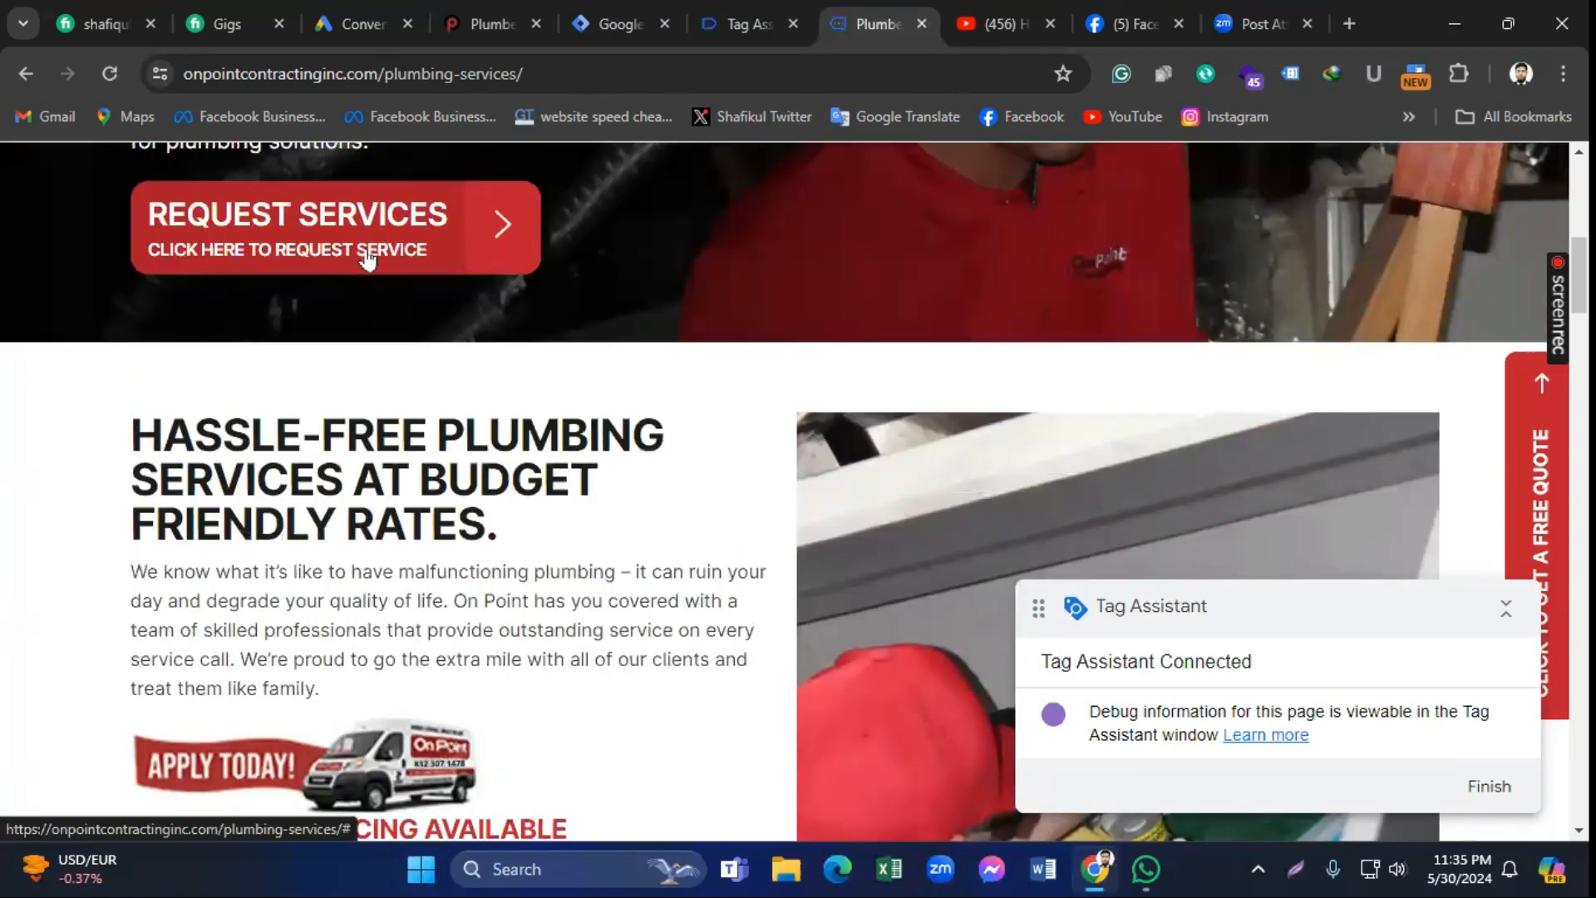
pyautogui.scroll(1, 367, 249)
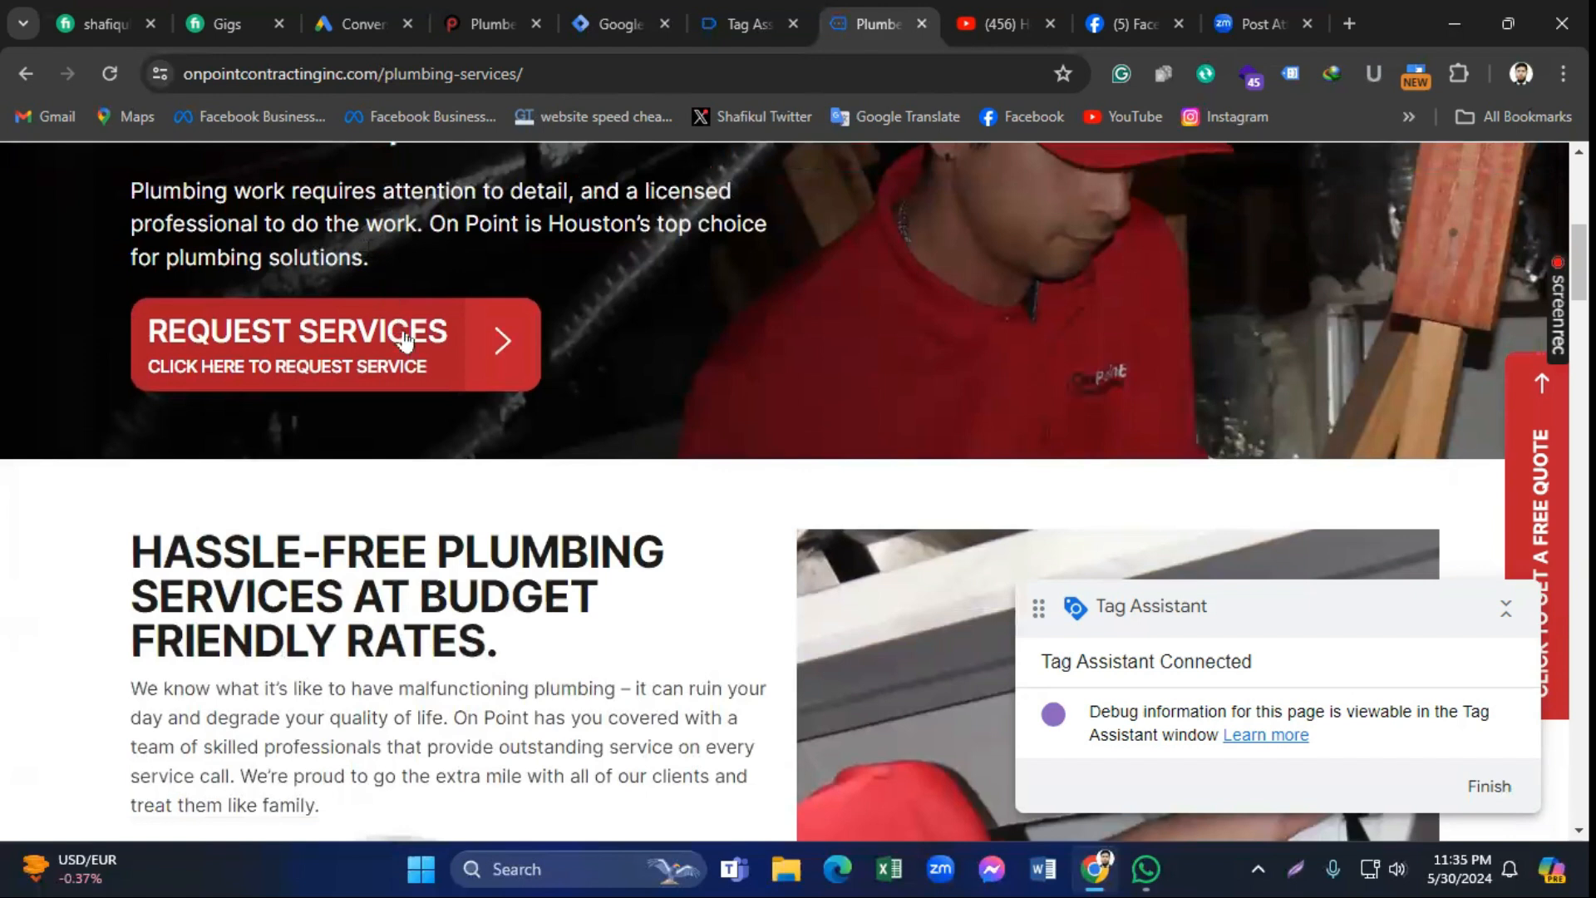
pyautogui.click(421, 374)
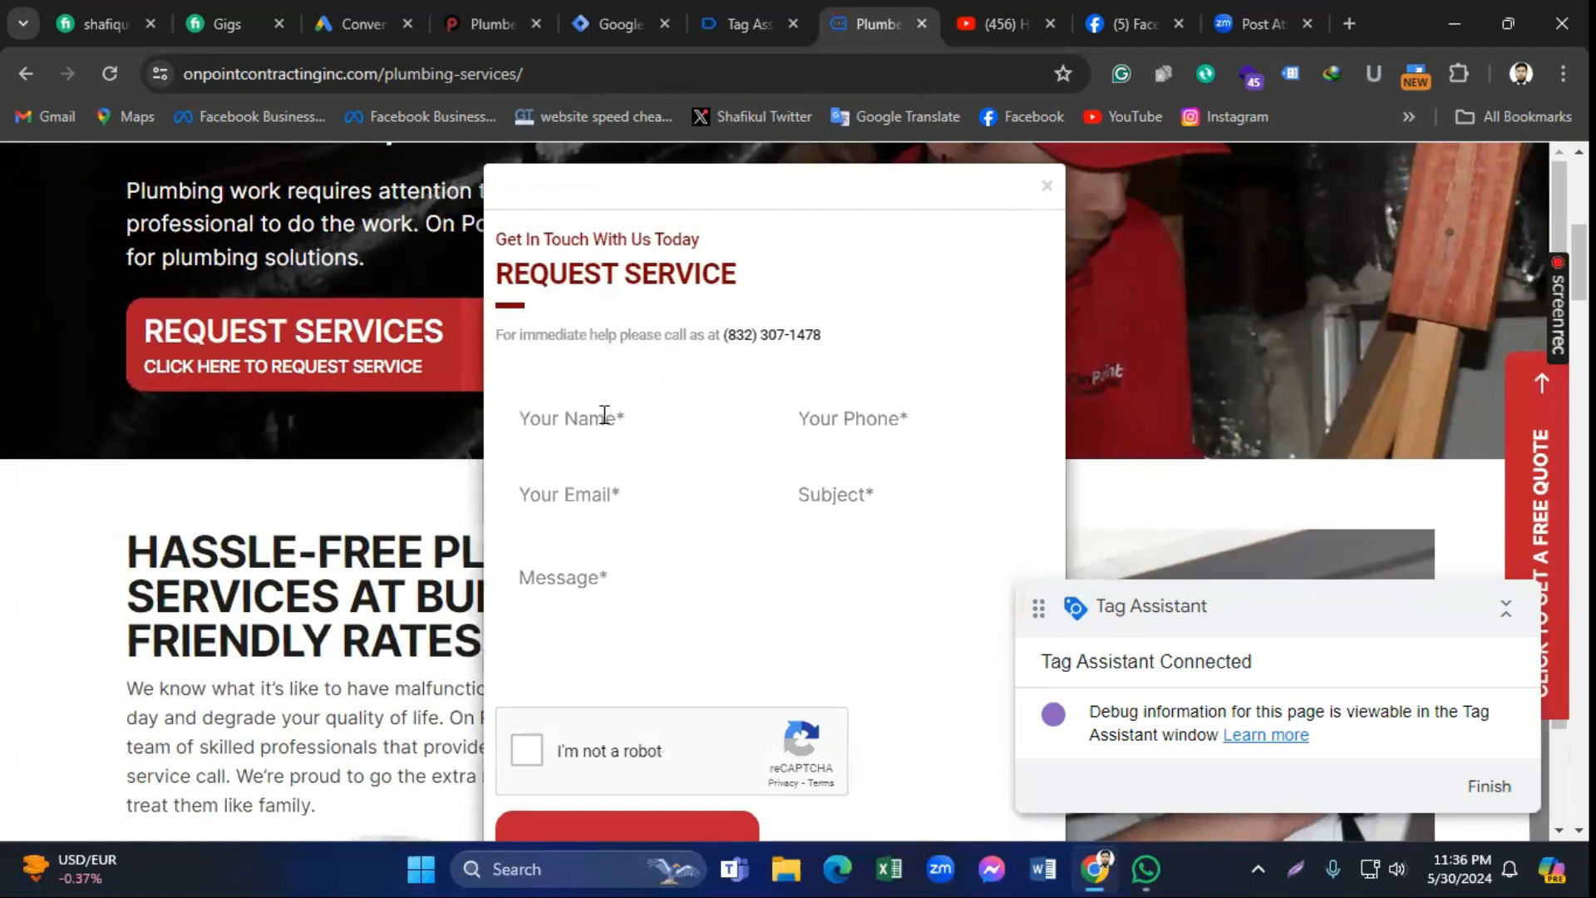
# Step: Dismiss Tag Assistant's connection dialog, clear its logged events, and return to the website's Request Service form
pyautogui.click(750, 18)
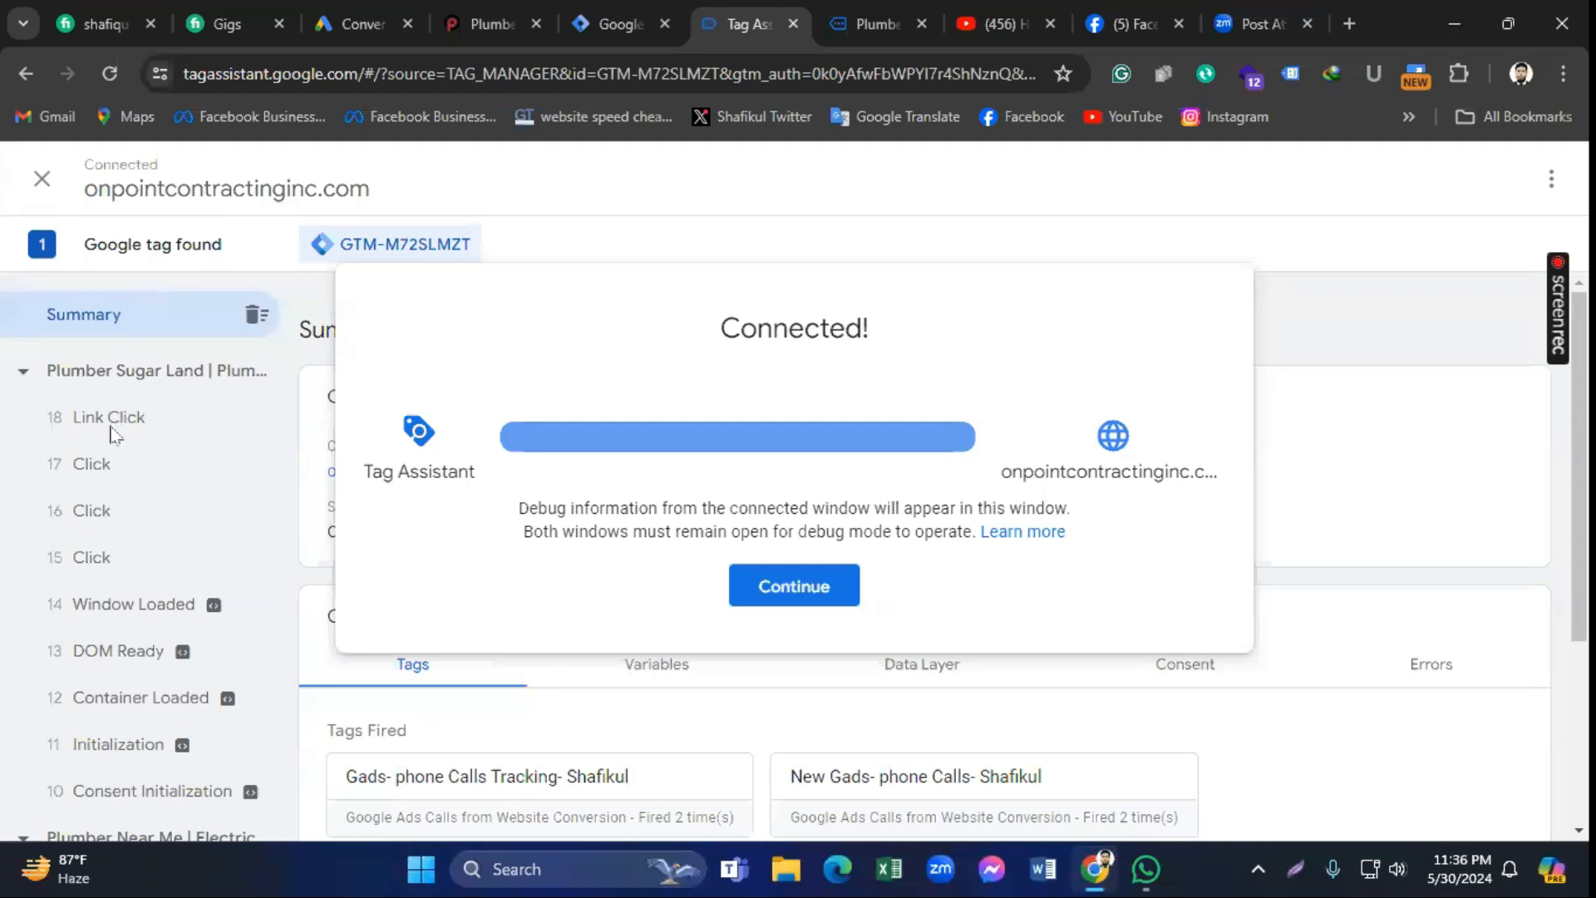
pyautogui.click(791, 585)
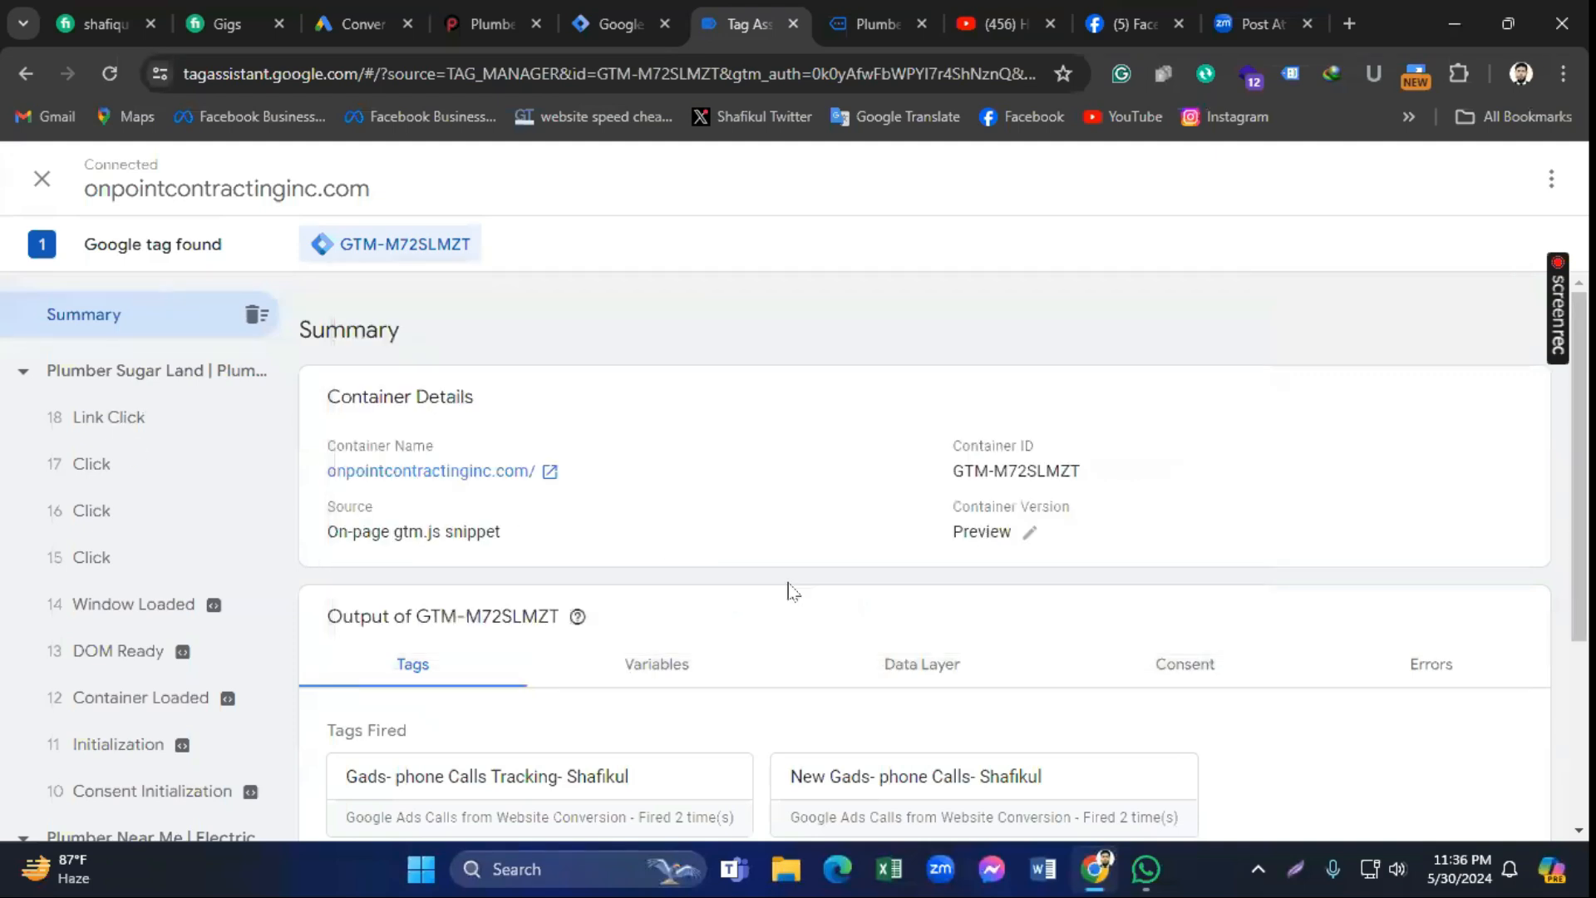
pyautogui.click(257, 315)
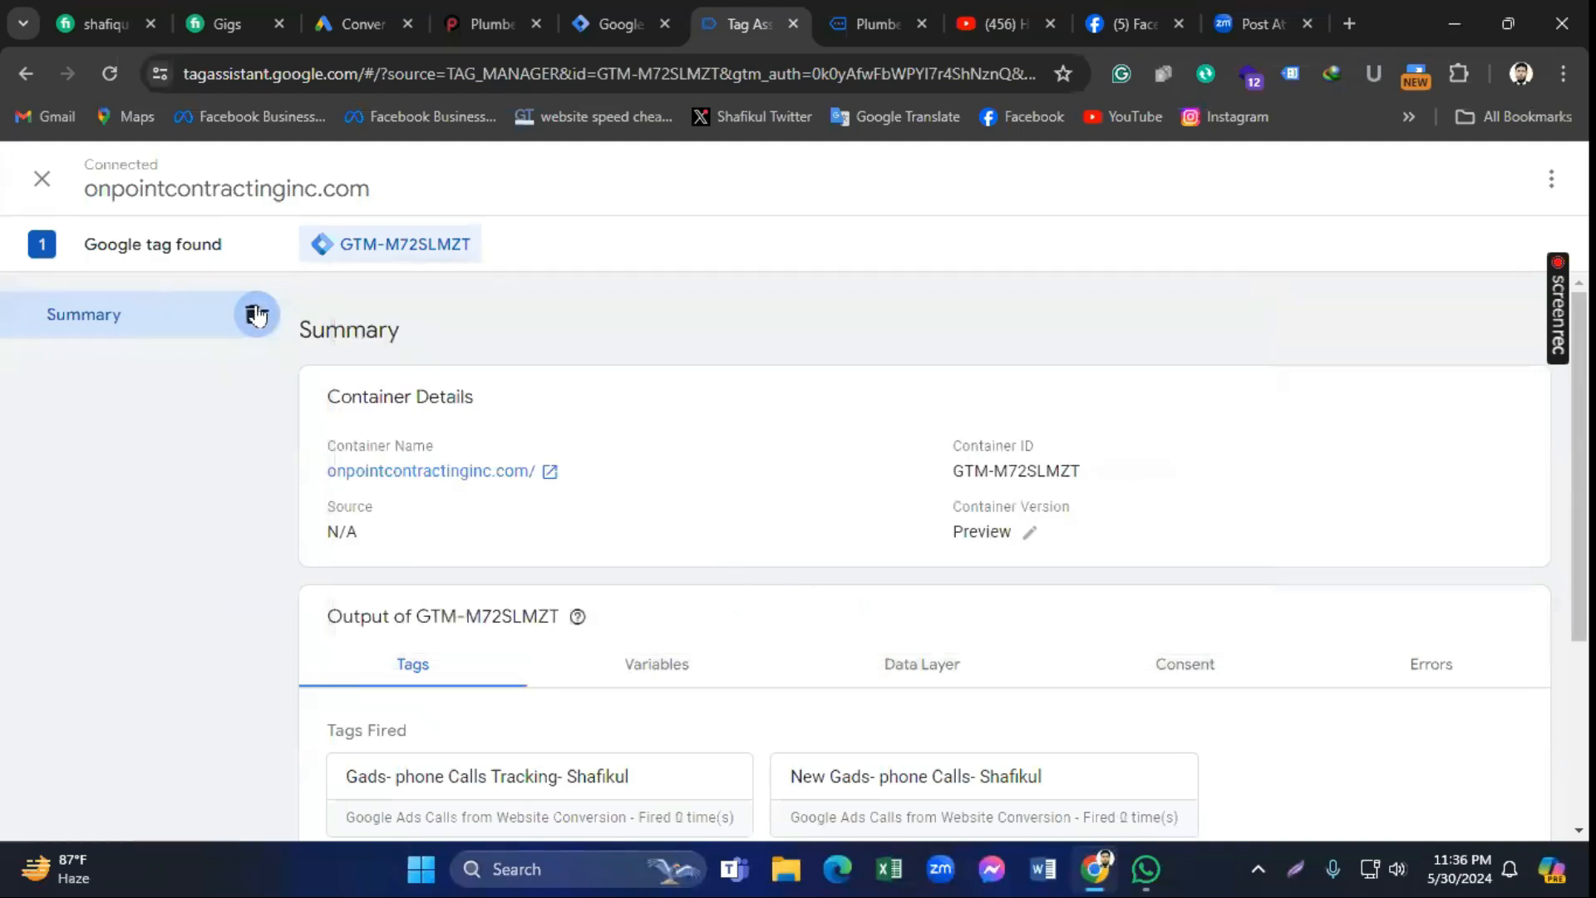
pyautogui.click(896, 24)
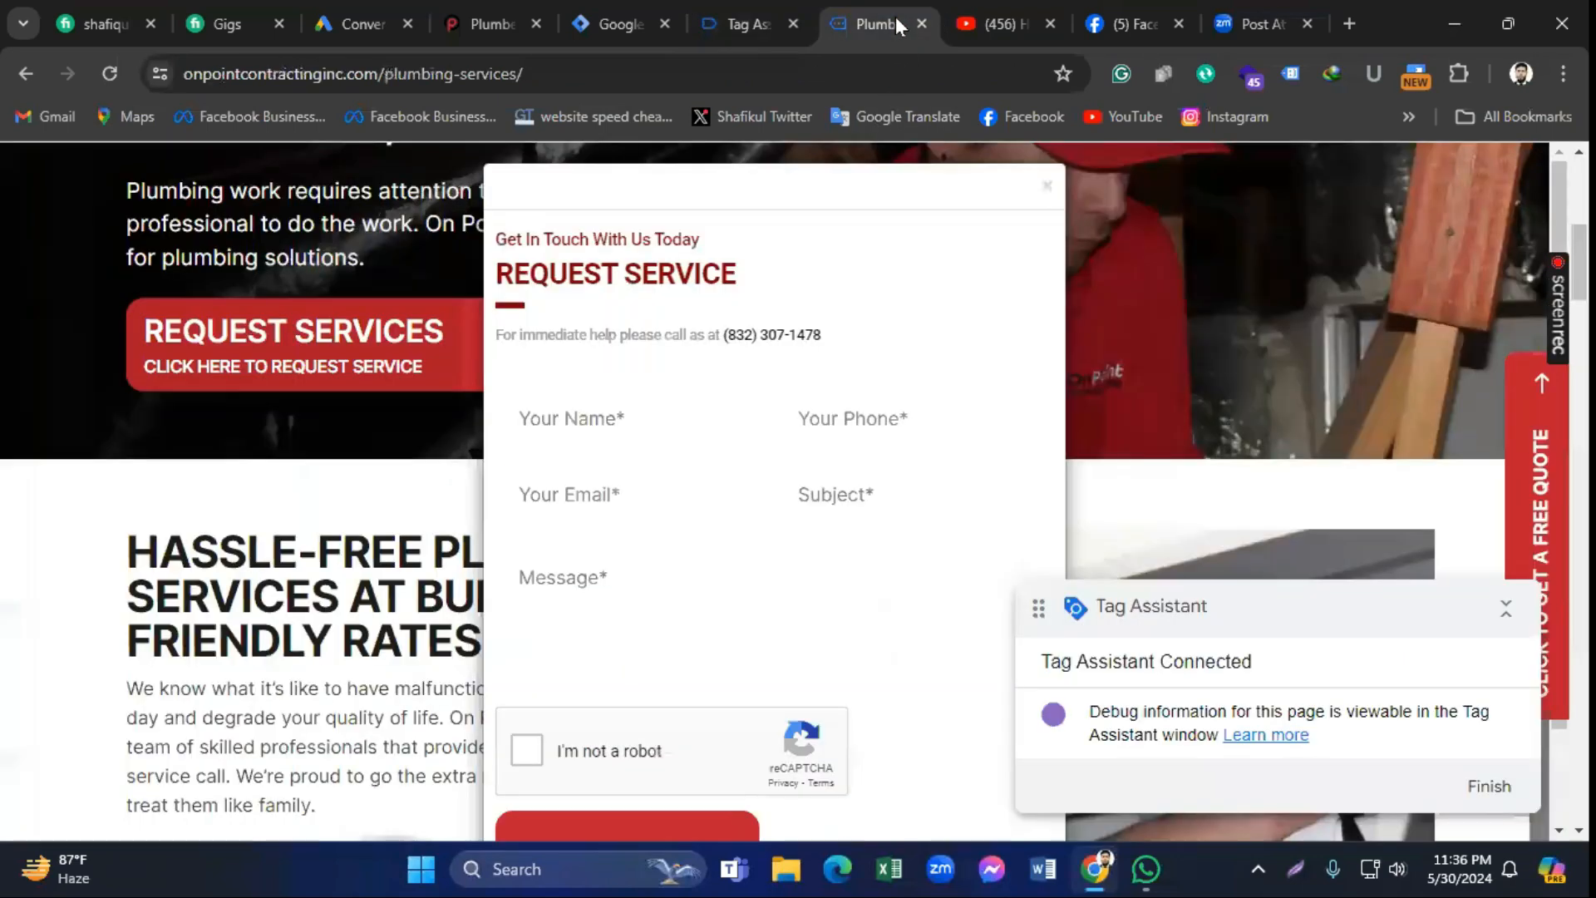
# Step: Enter "test" as the form's name and phone, and fill in a test e-mail address
pyautogui.click(583, 422)
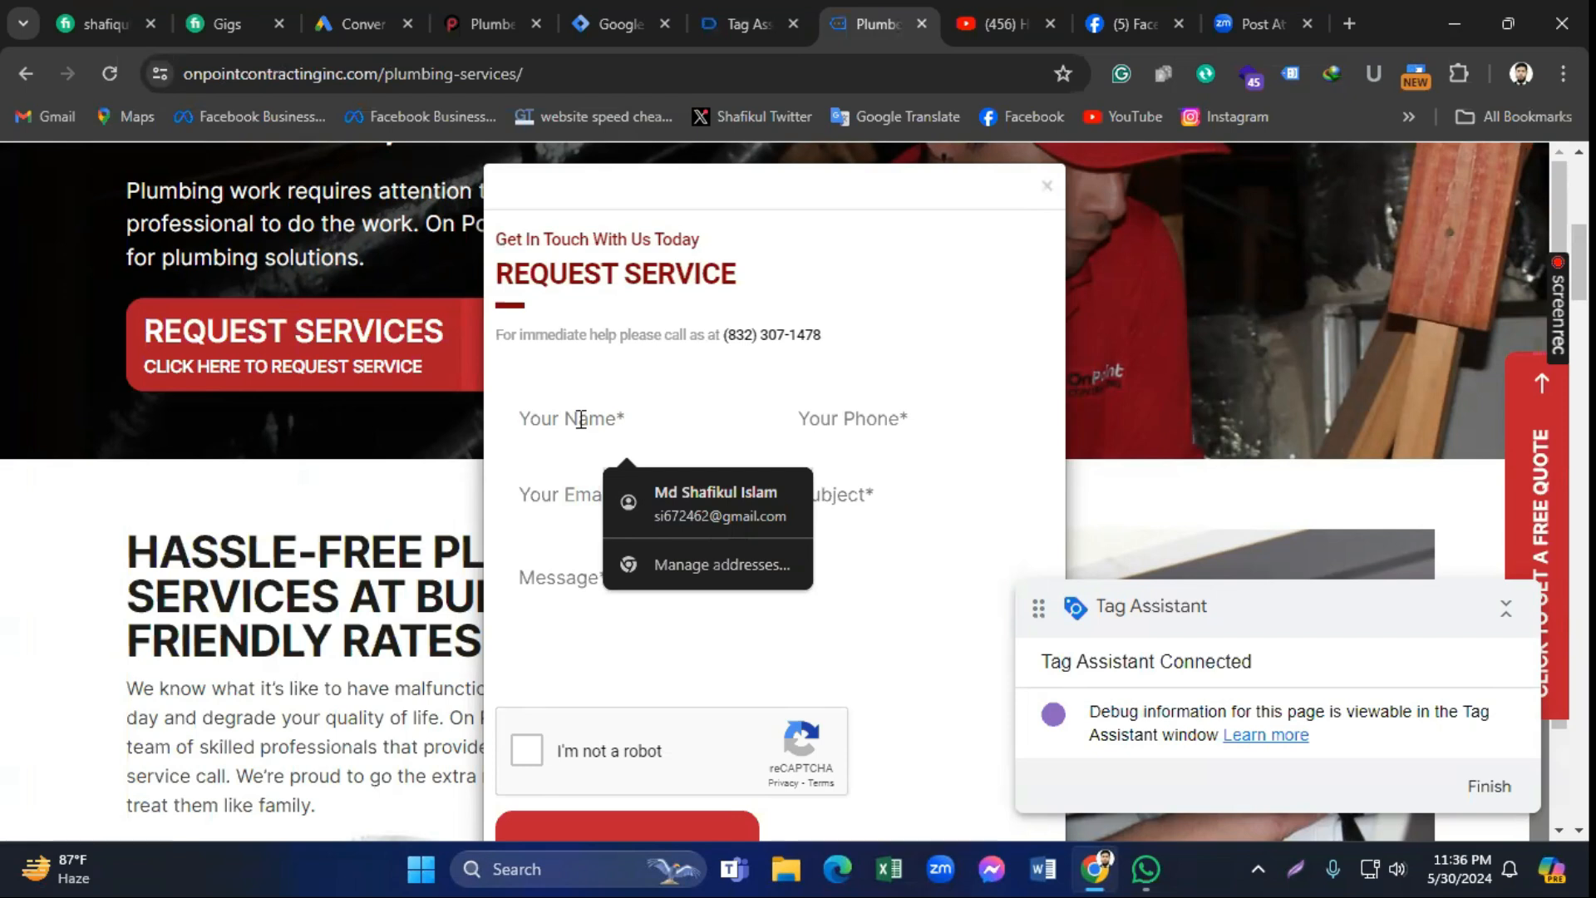
pyautogui.write('test')
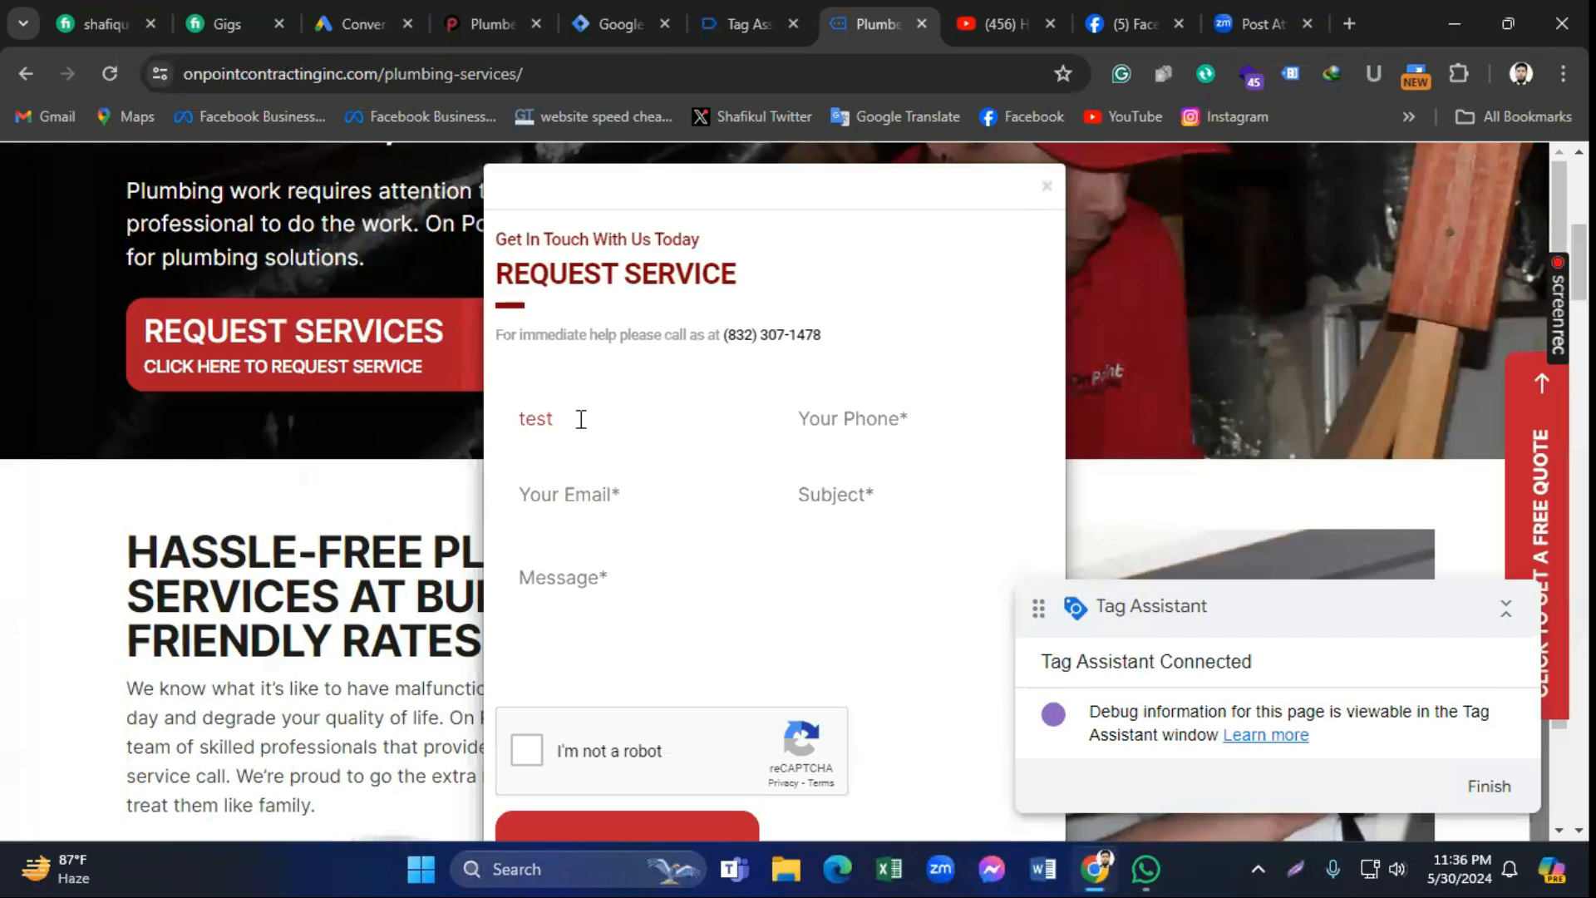
pyautogui.click(865, 420)
pyautogui.write('test')
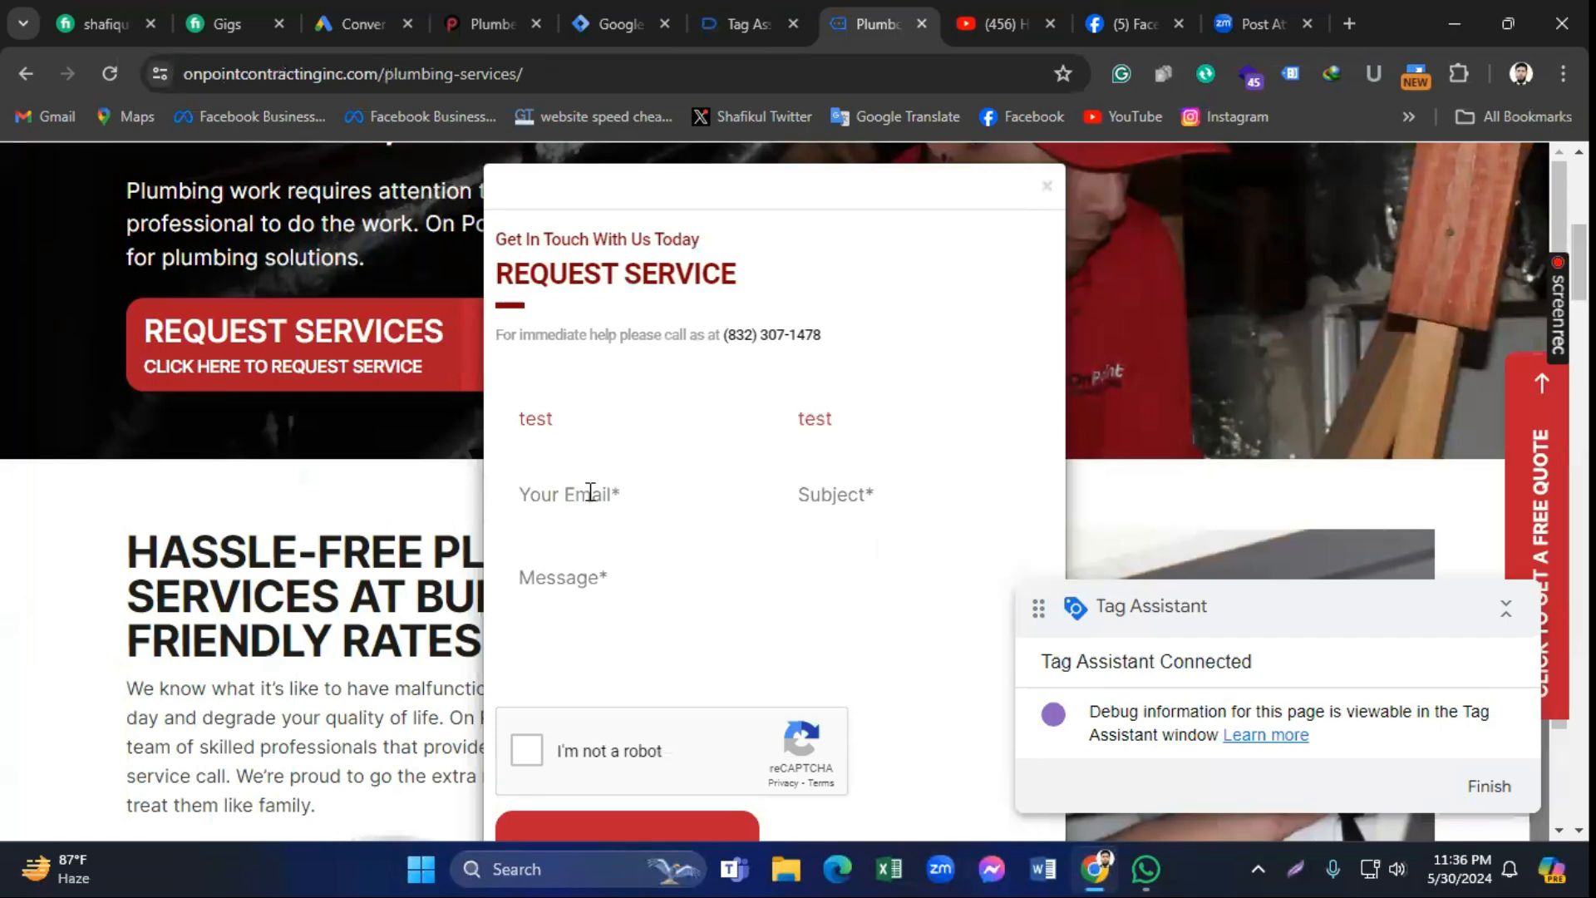
pyautogui.click(585, 495)
pyautogui.write('tes')
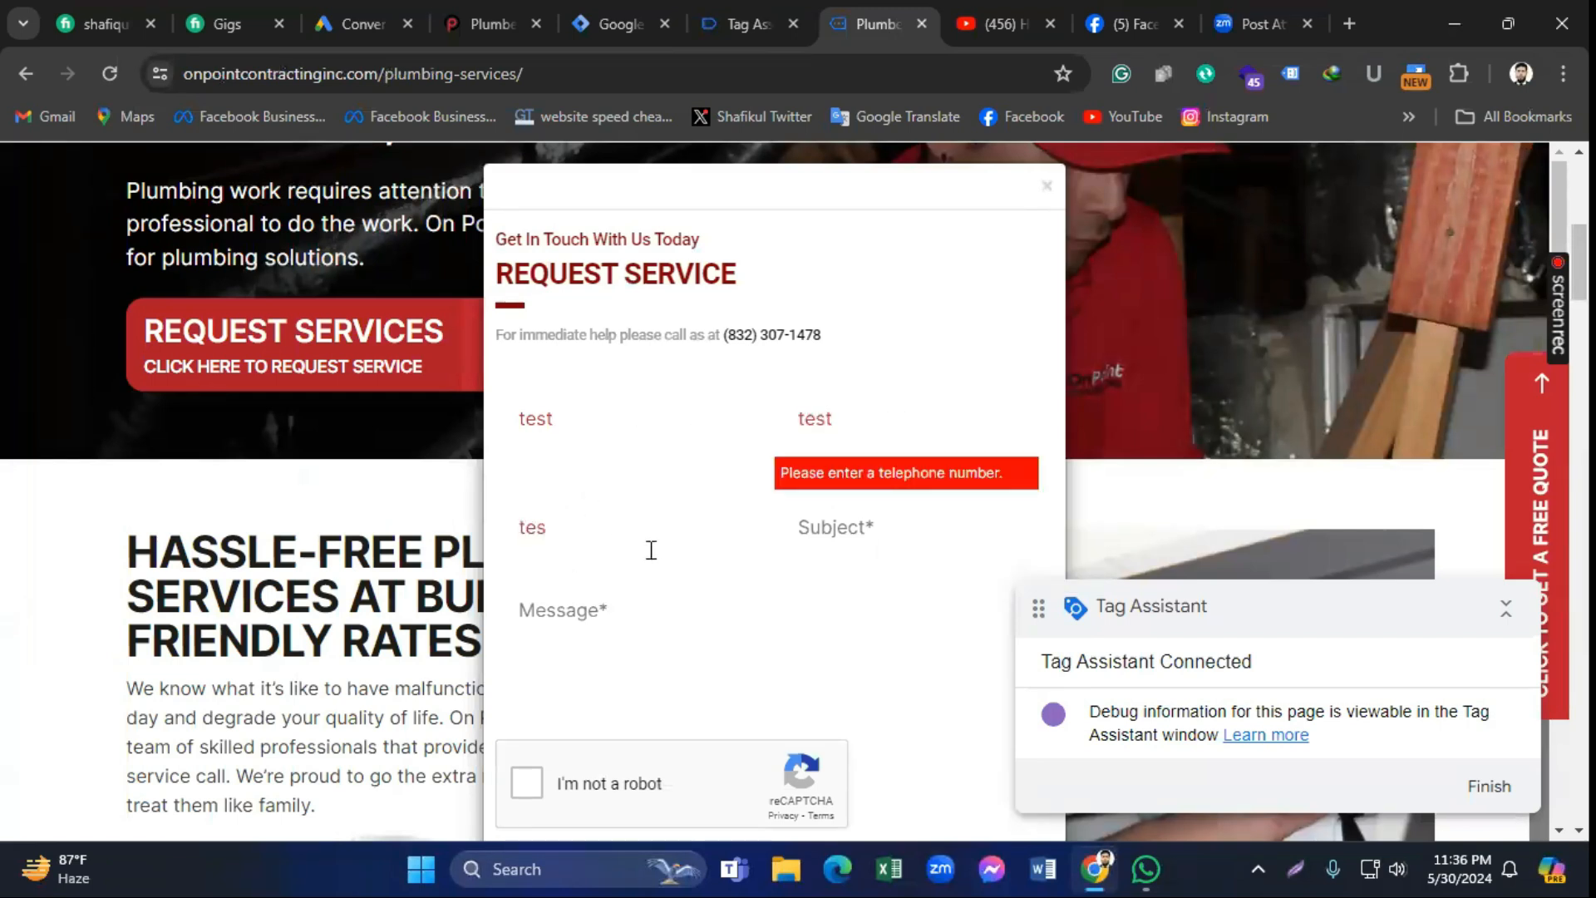
pyautogui.write('t@gmail.com')
# Step: Enter "test" as the form's subject and message, and complete the reCAPTCHA check
pyautogui.click(794, 538)
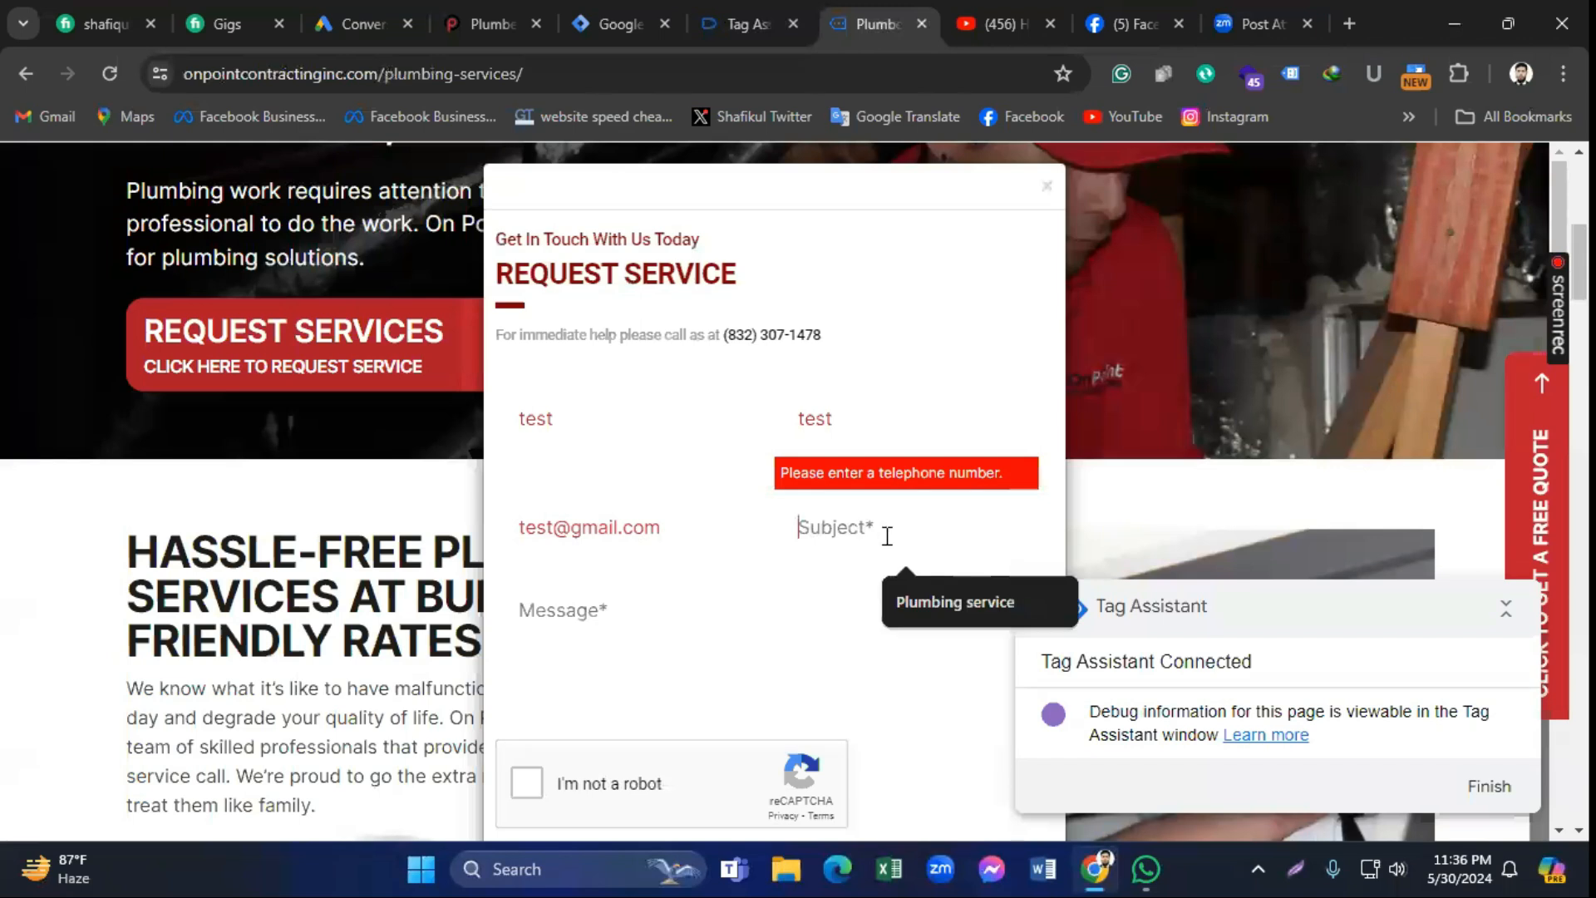
pyautogui.write('test')
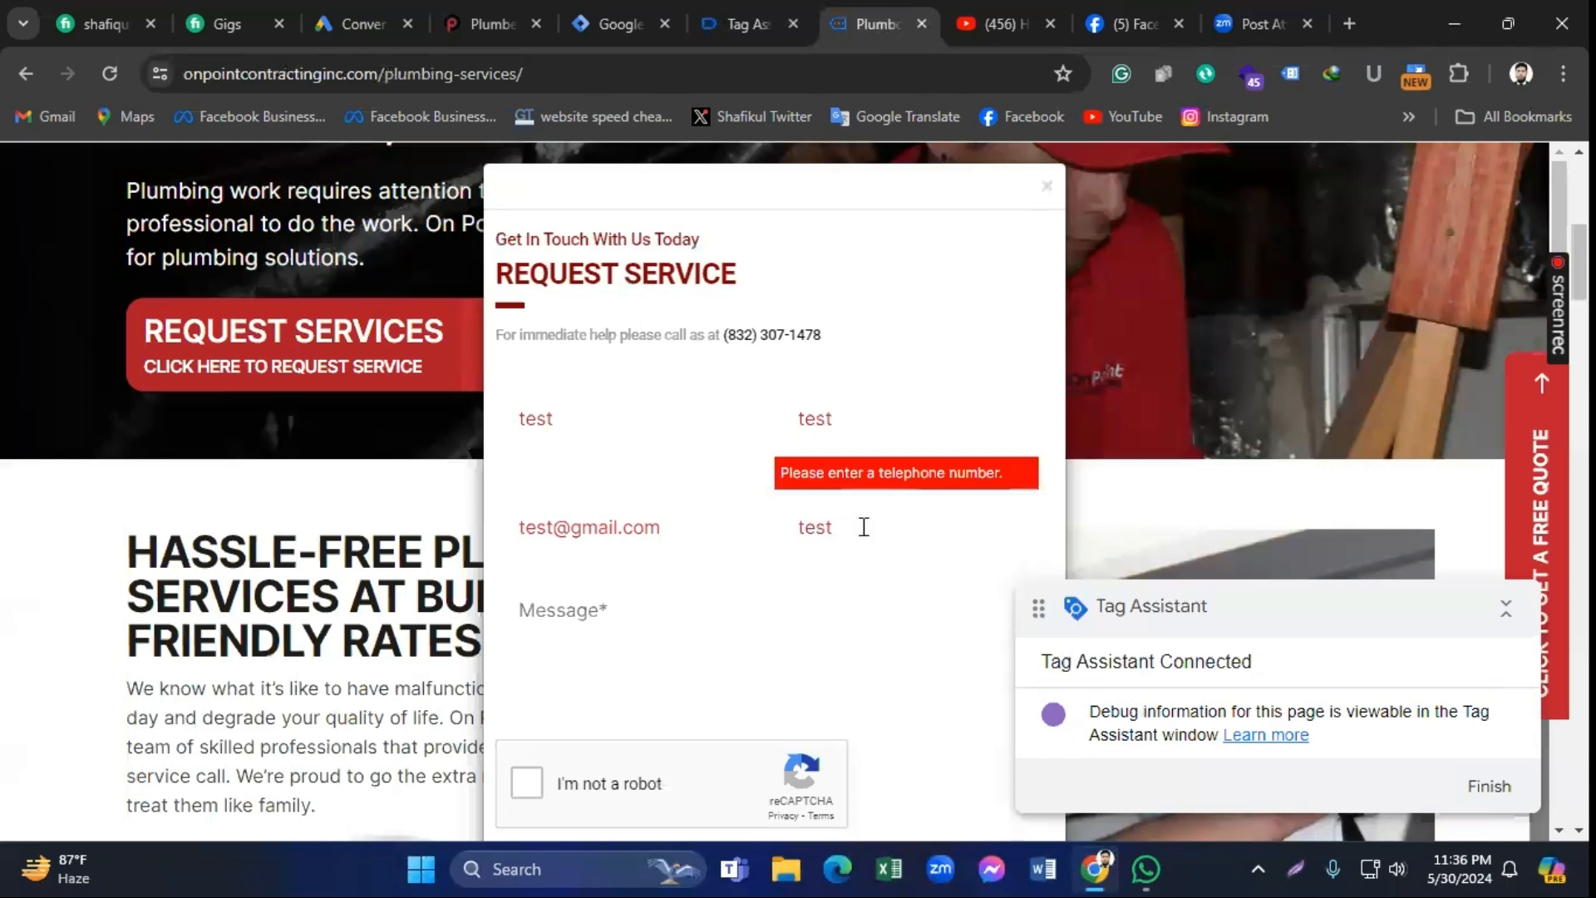
pyautogui.click(604, 619)
pyautogui.write('test')
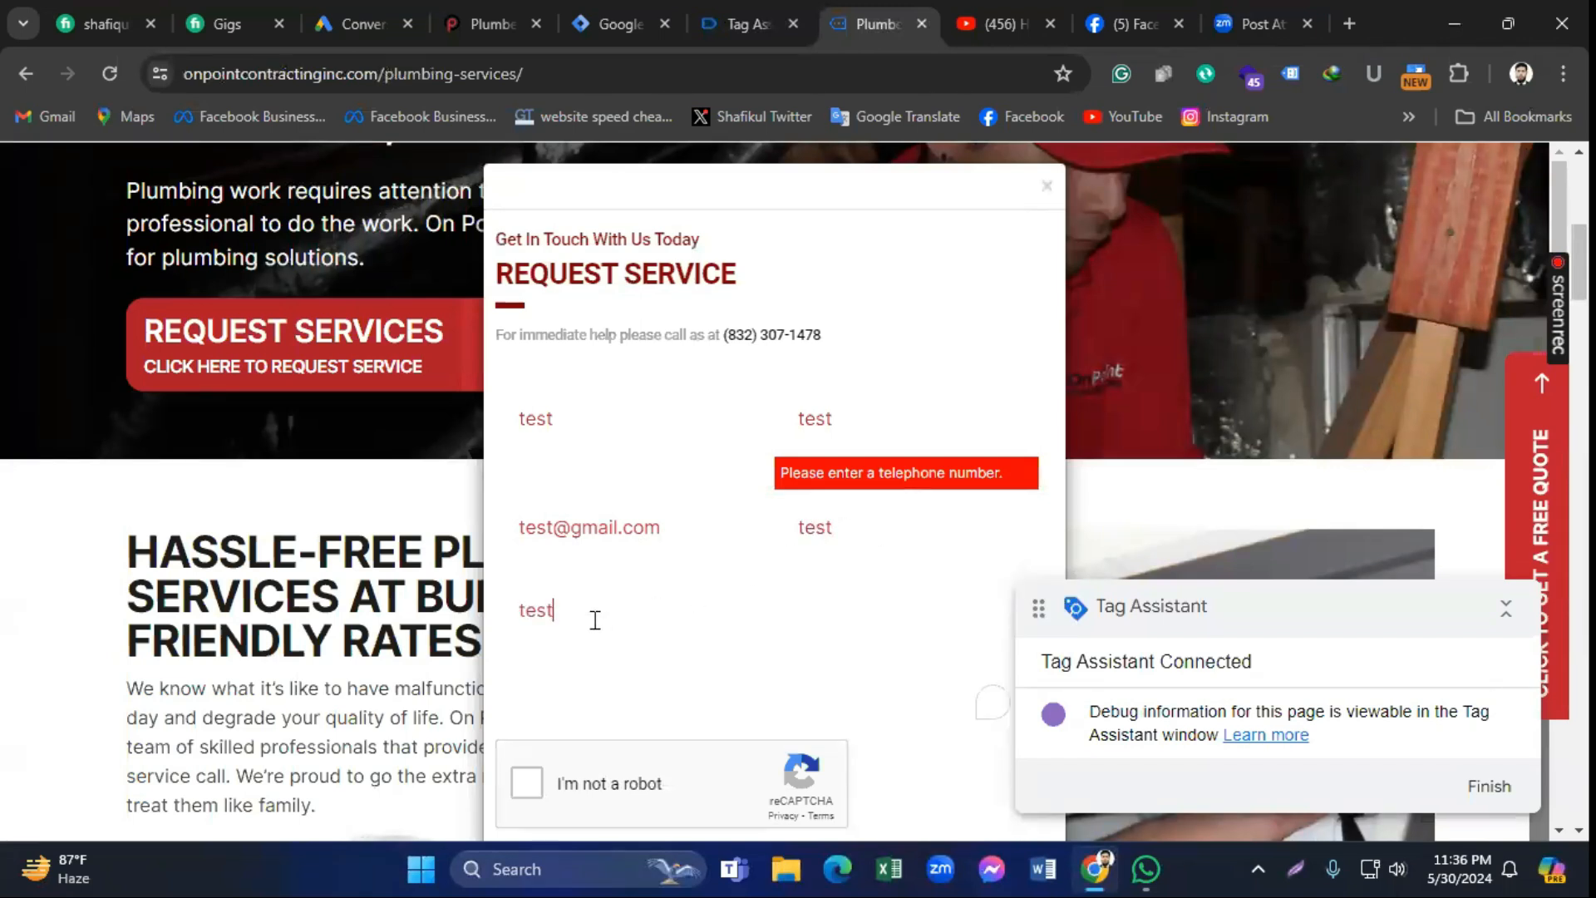
pyautogui.scroll(-2, 623, 637)
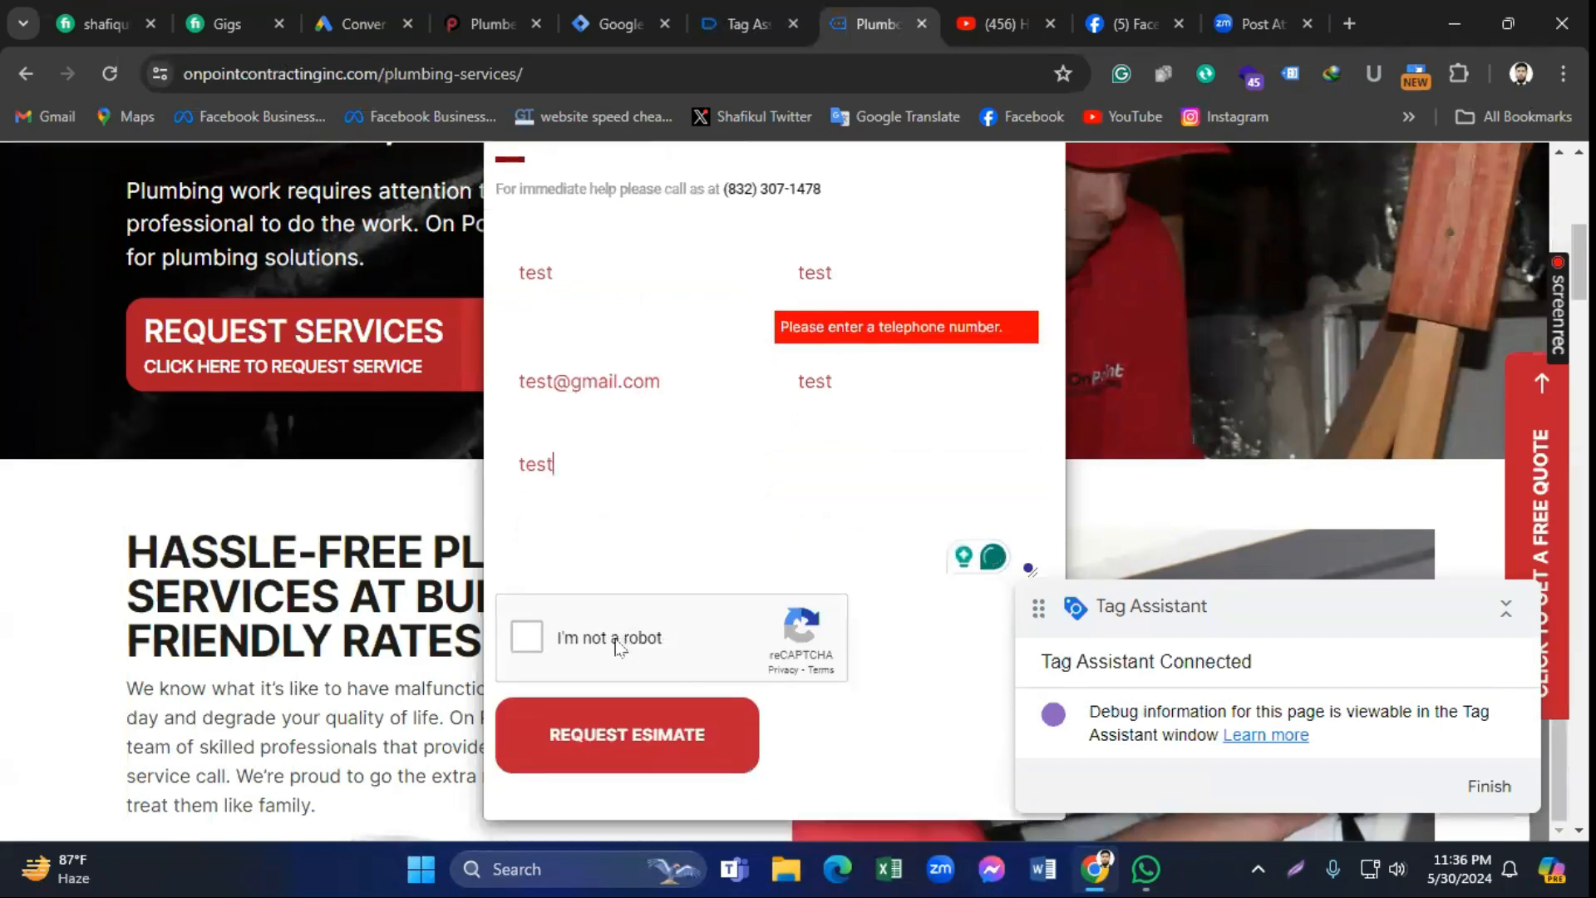
pyautogui.click(537, 638)
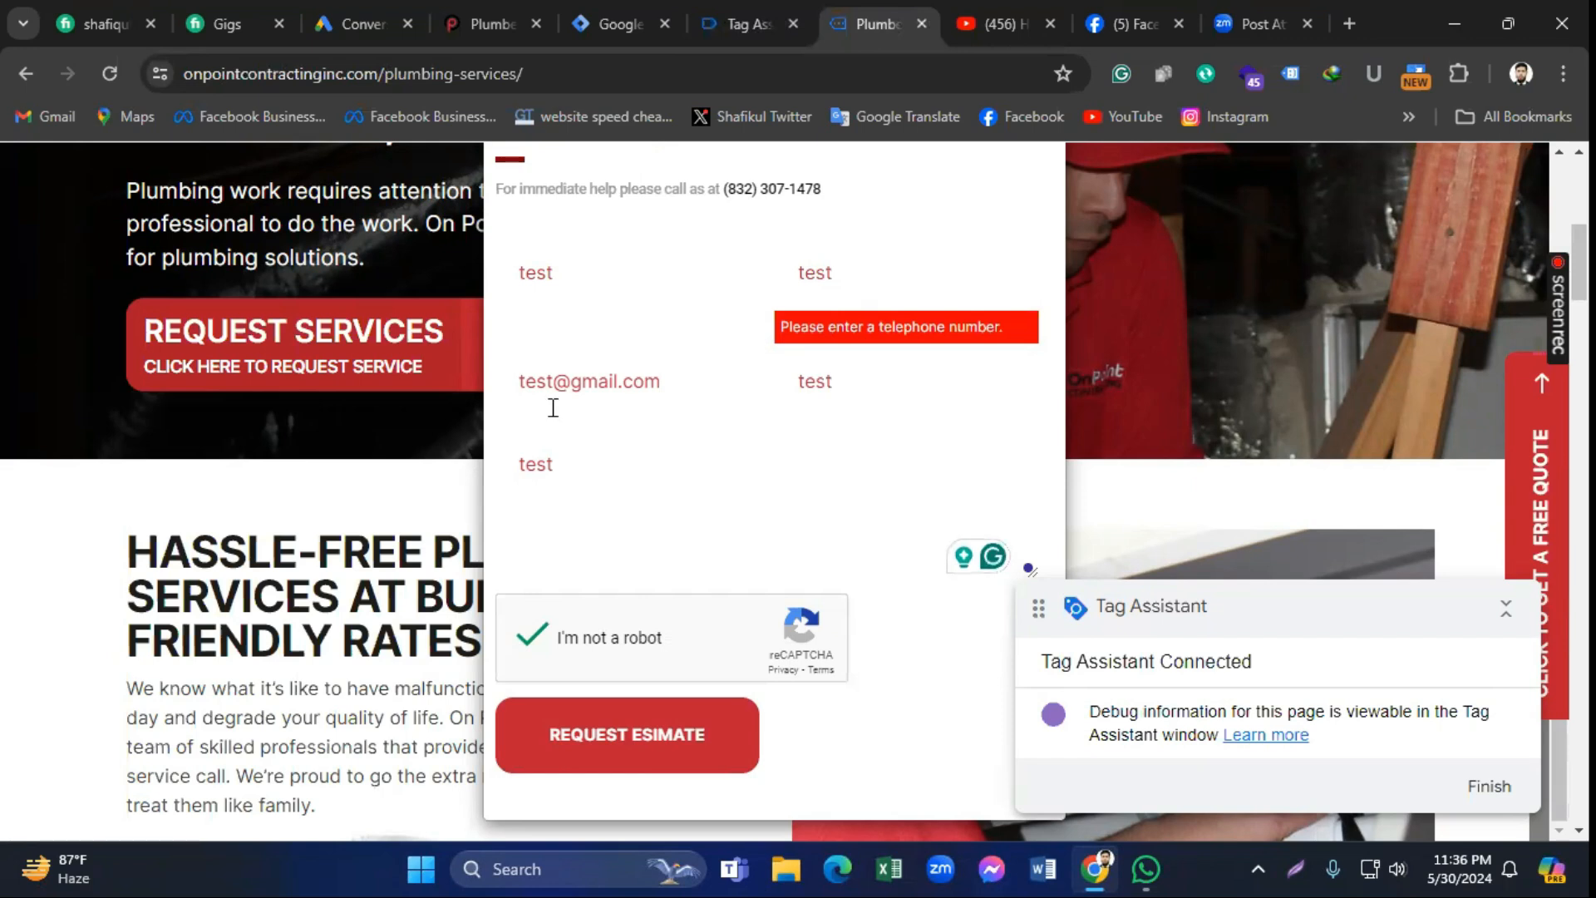
# Step: Clear the form-filling clicks logged in Tag Assistant and try to submit the Request Service form
pyautogui.click(735, 25)
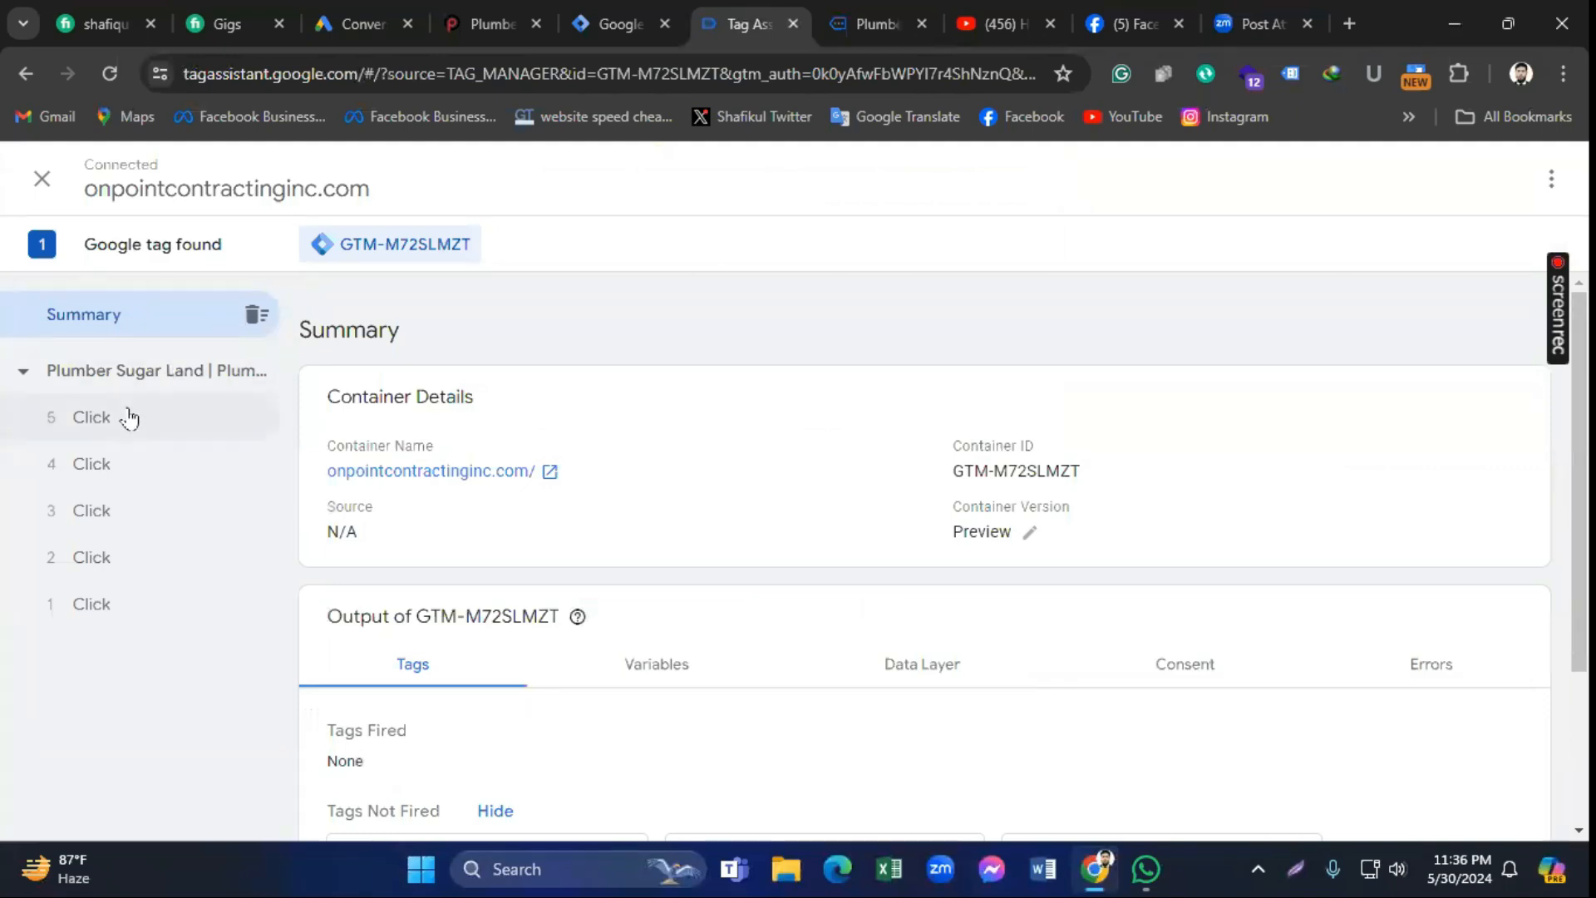
pyautogui.click(252, 320)
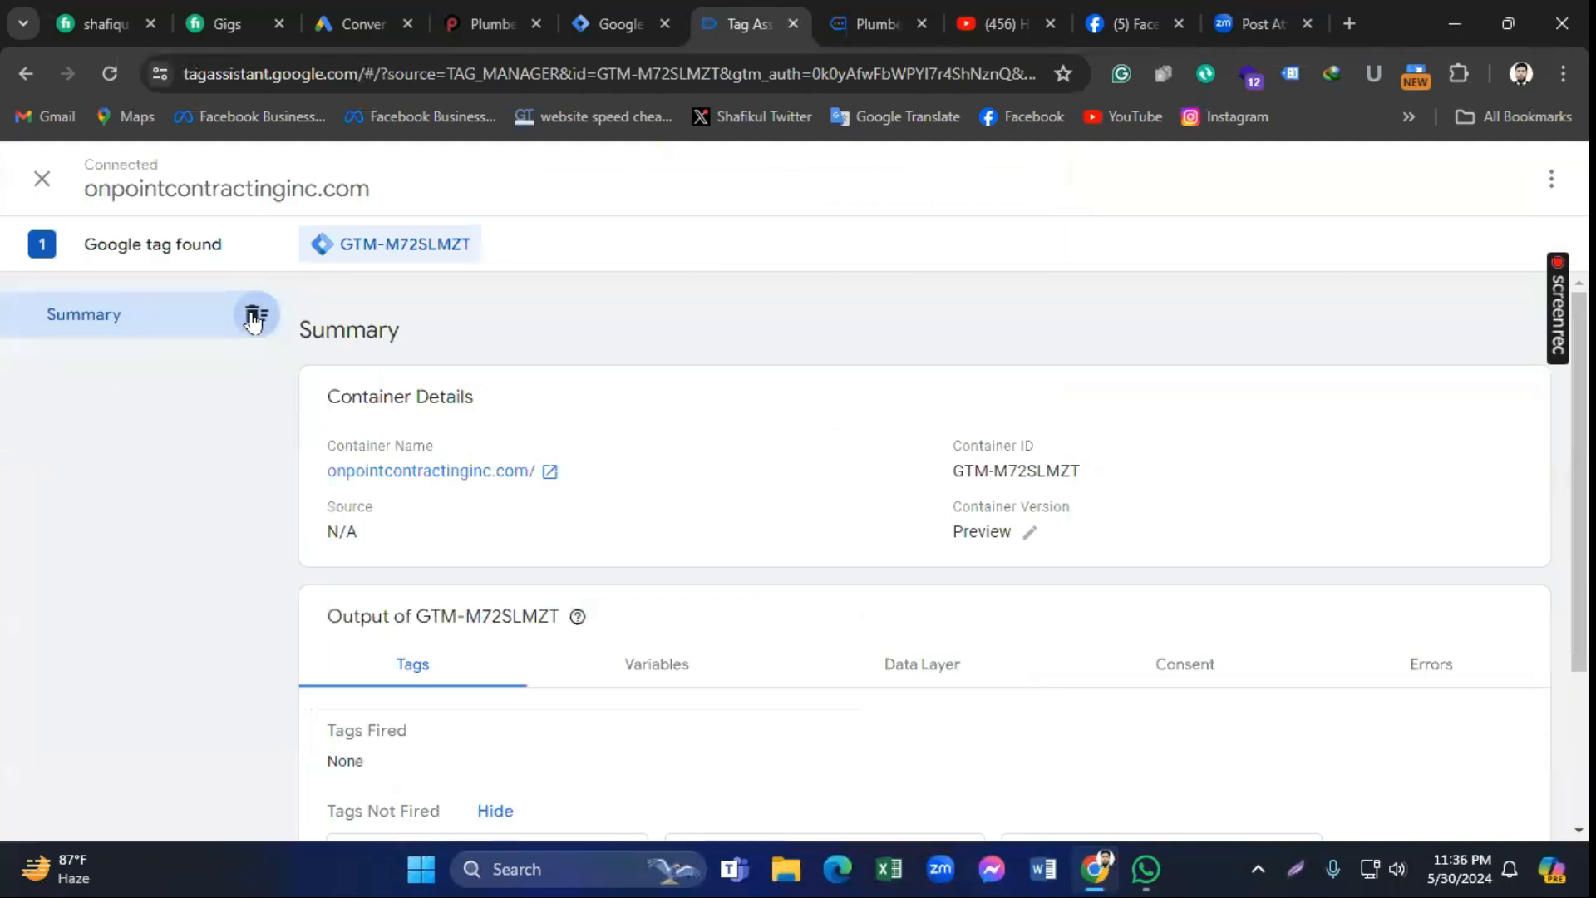
pyautogui.click(875, 23)
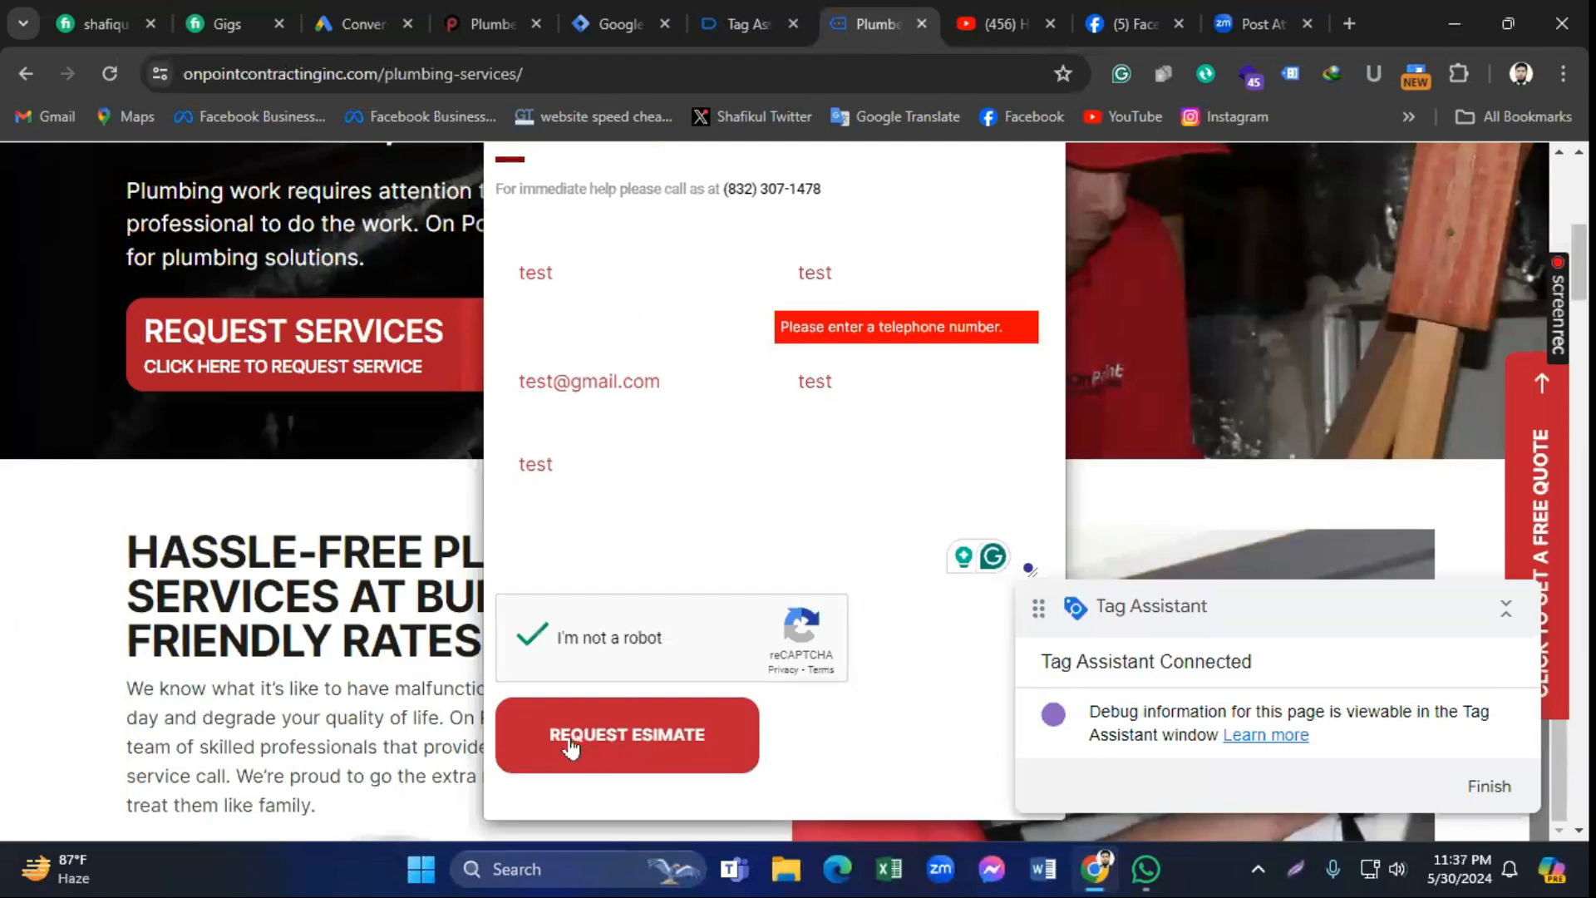
pyautogui.click(651, 748)
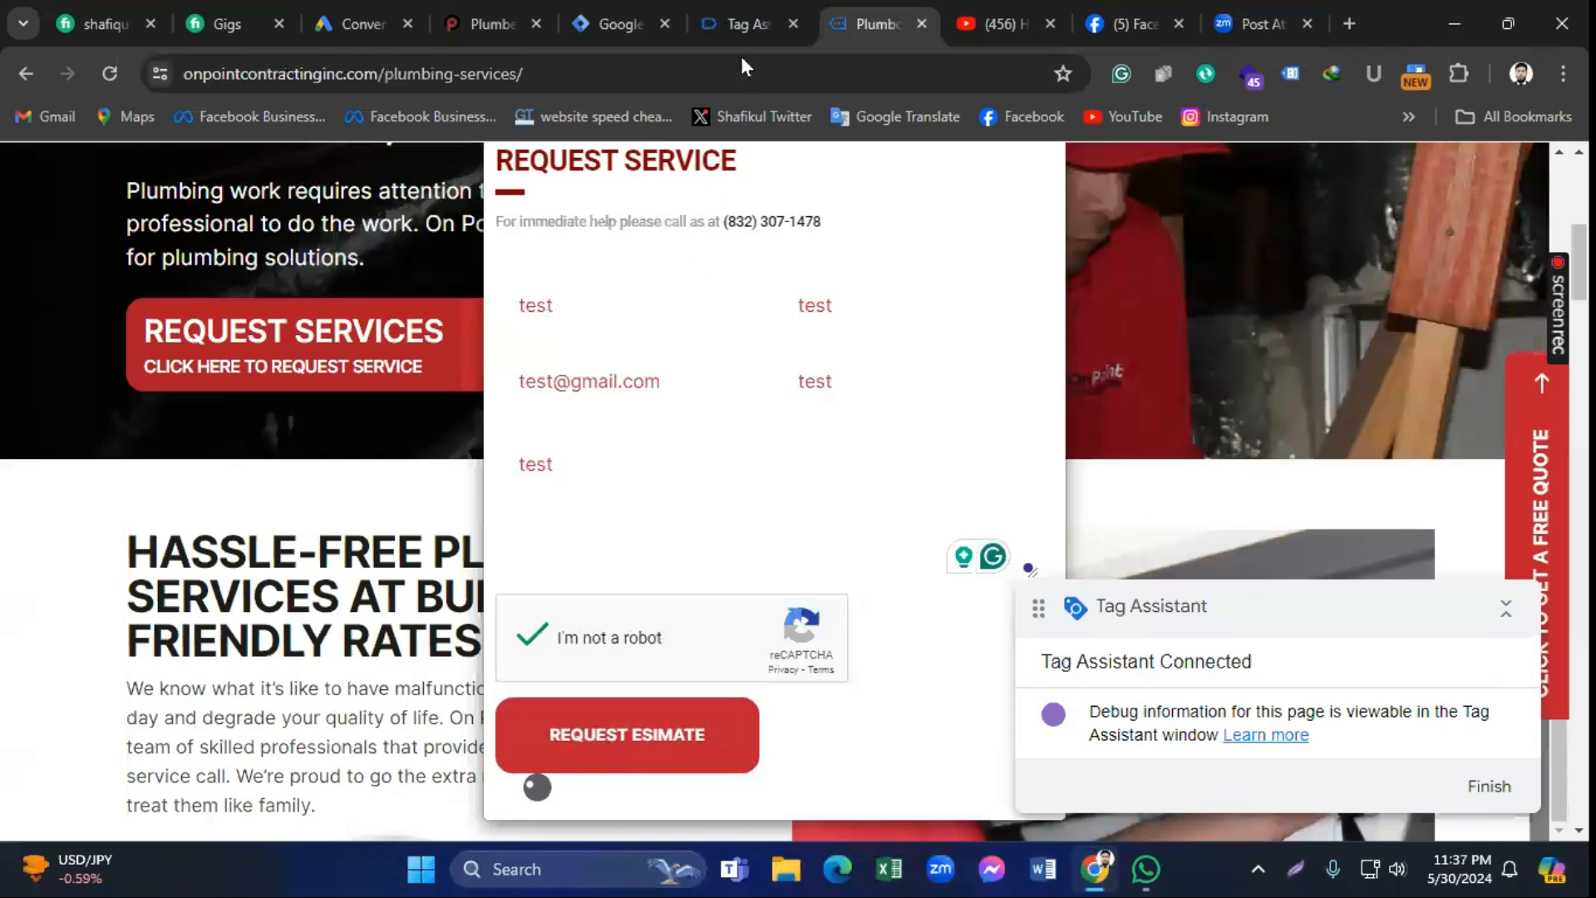
pyautogui.click(735, 25)
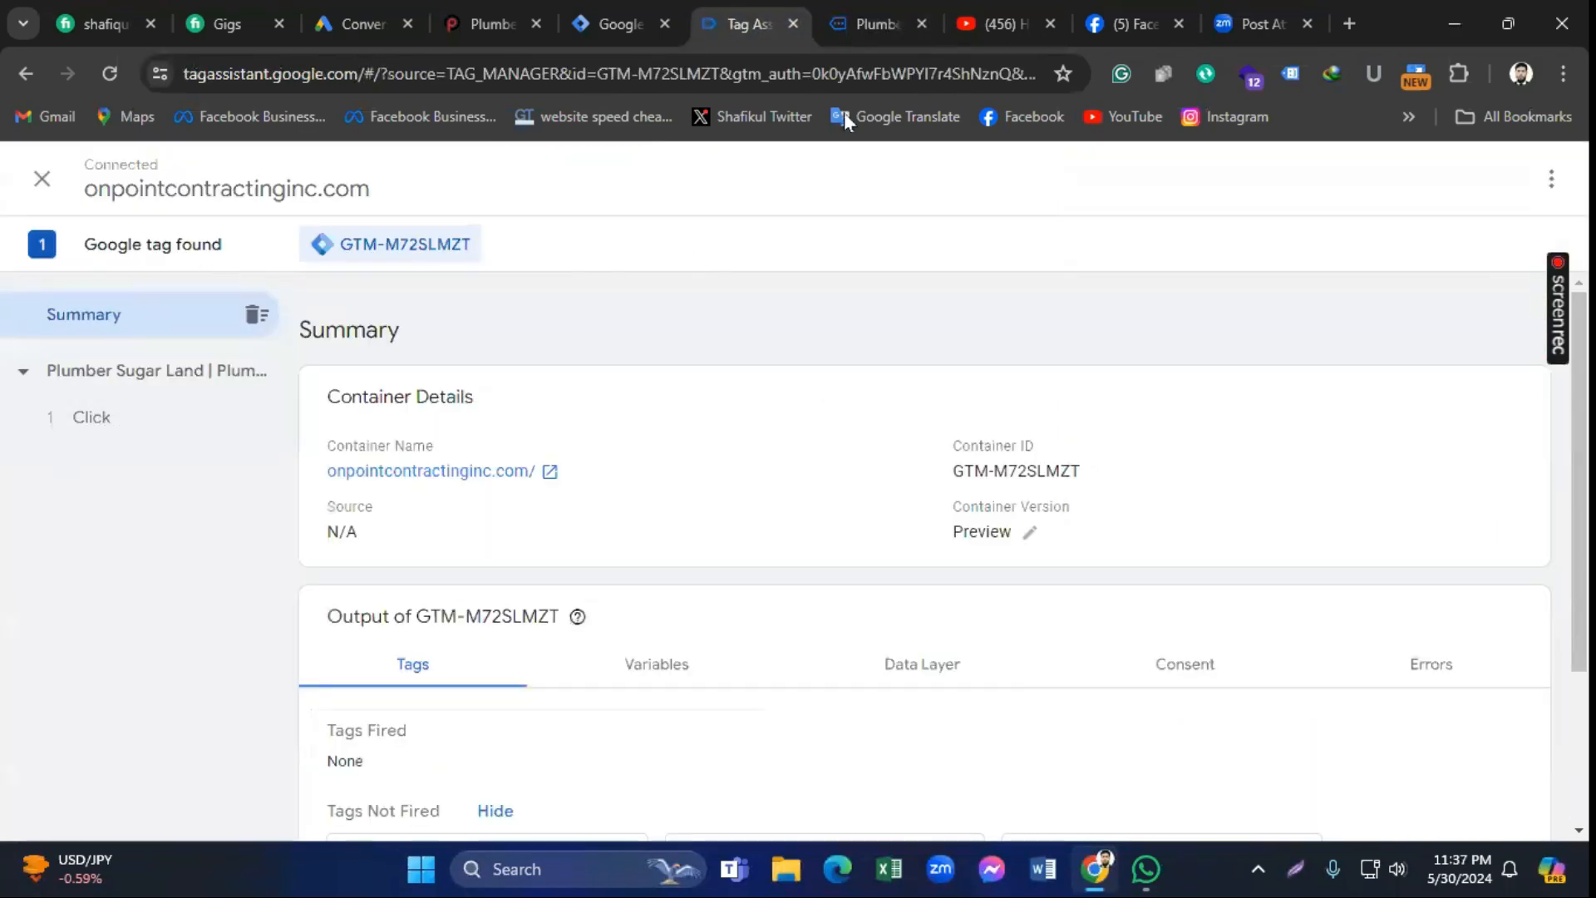
pyautogui.click(867, 22)
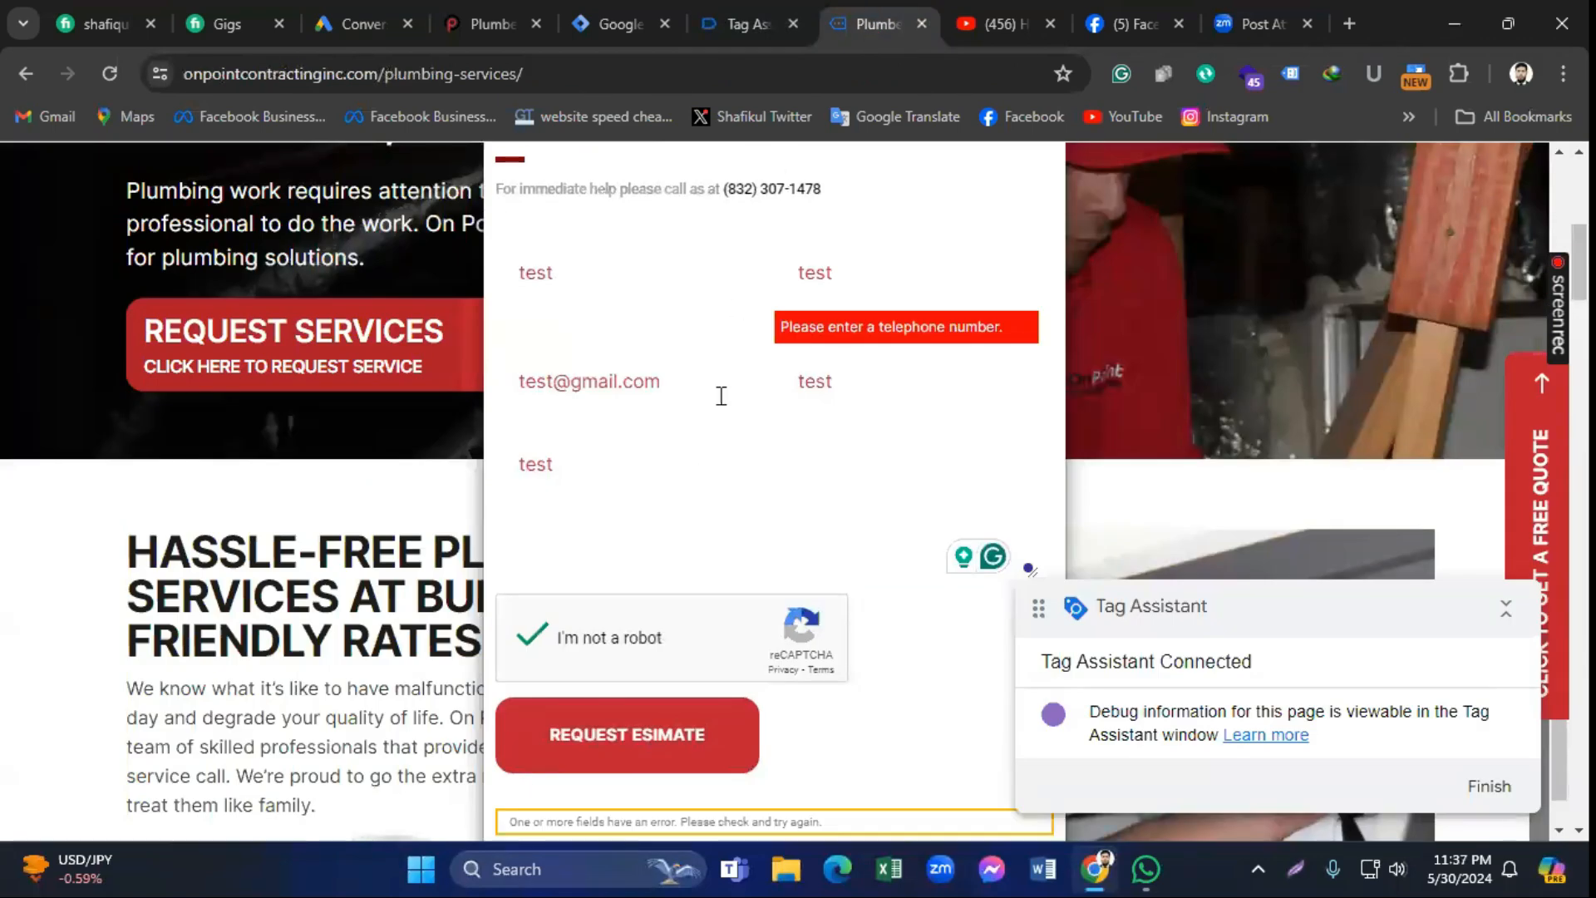
# Step: Replace the text in the form's phone field with the saved telephone number
pyautogui.scroll(-1, 687, 574)
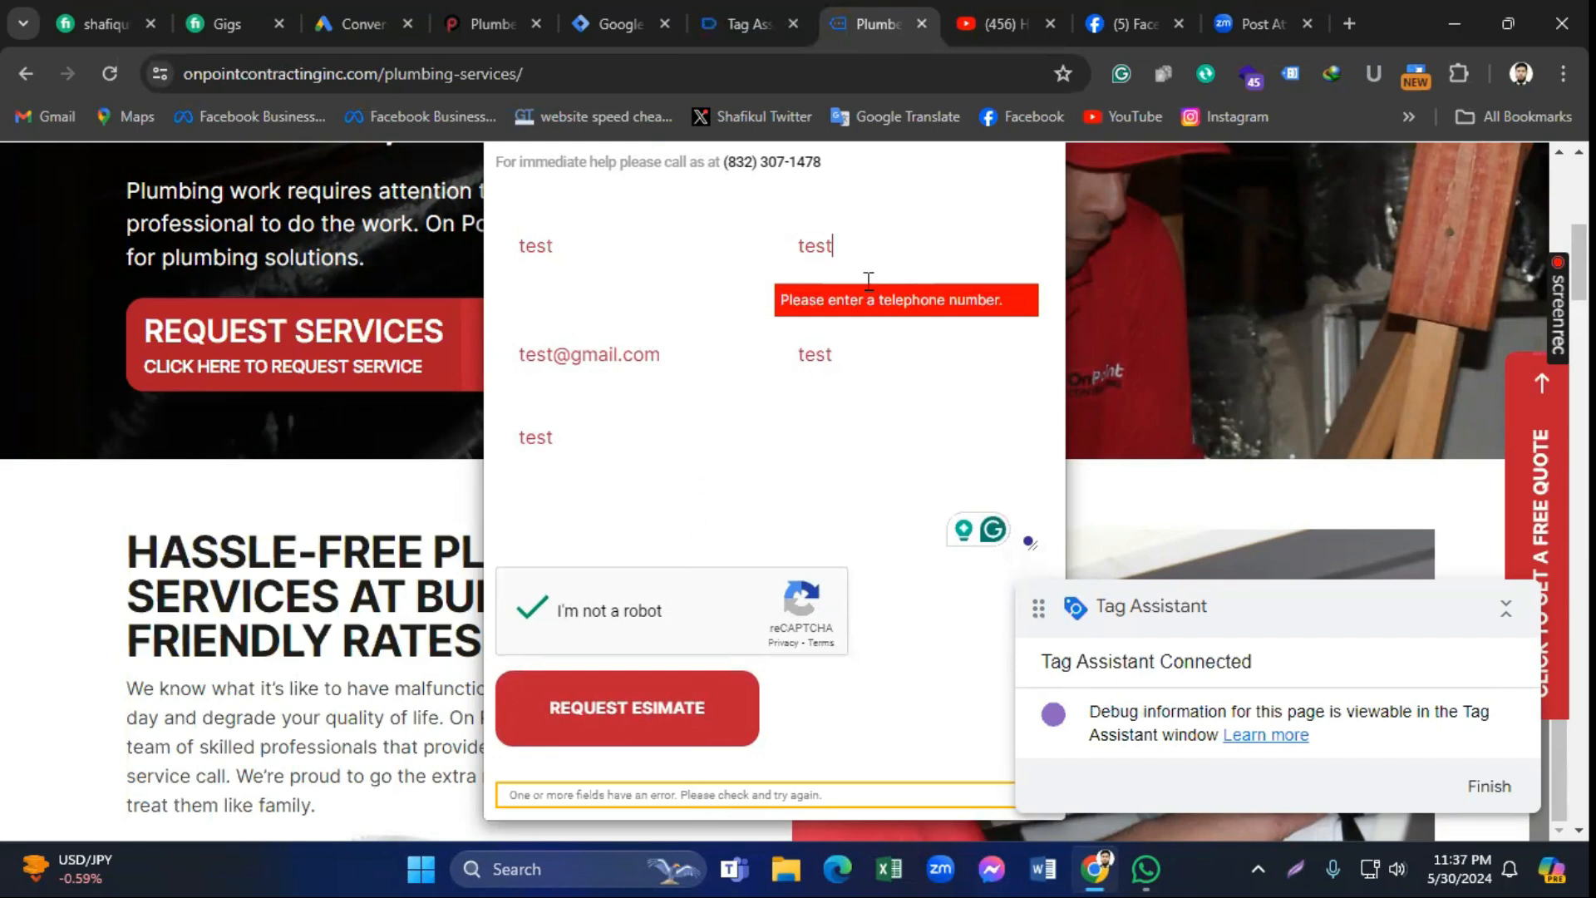
pyautogui.doubleClick(822, 244)
pyautogui.scroll(2, 833, 337)
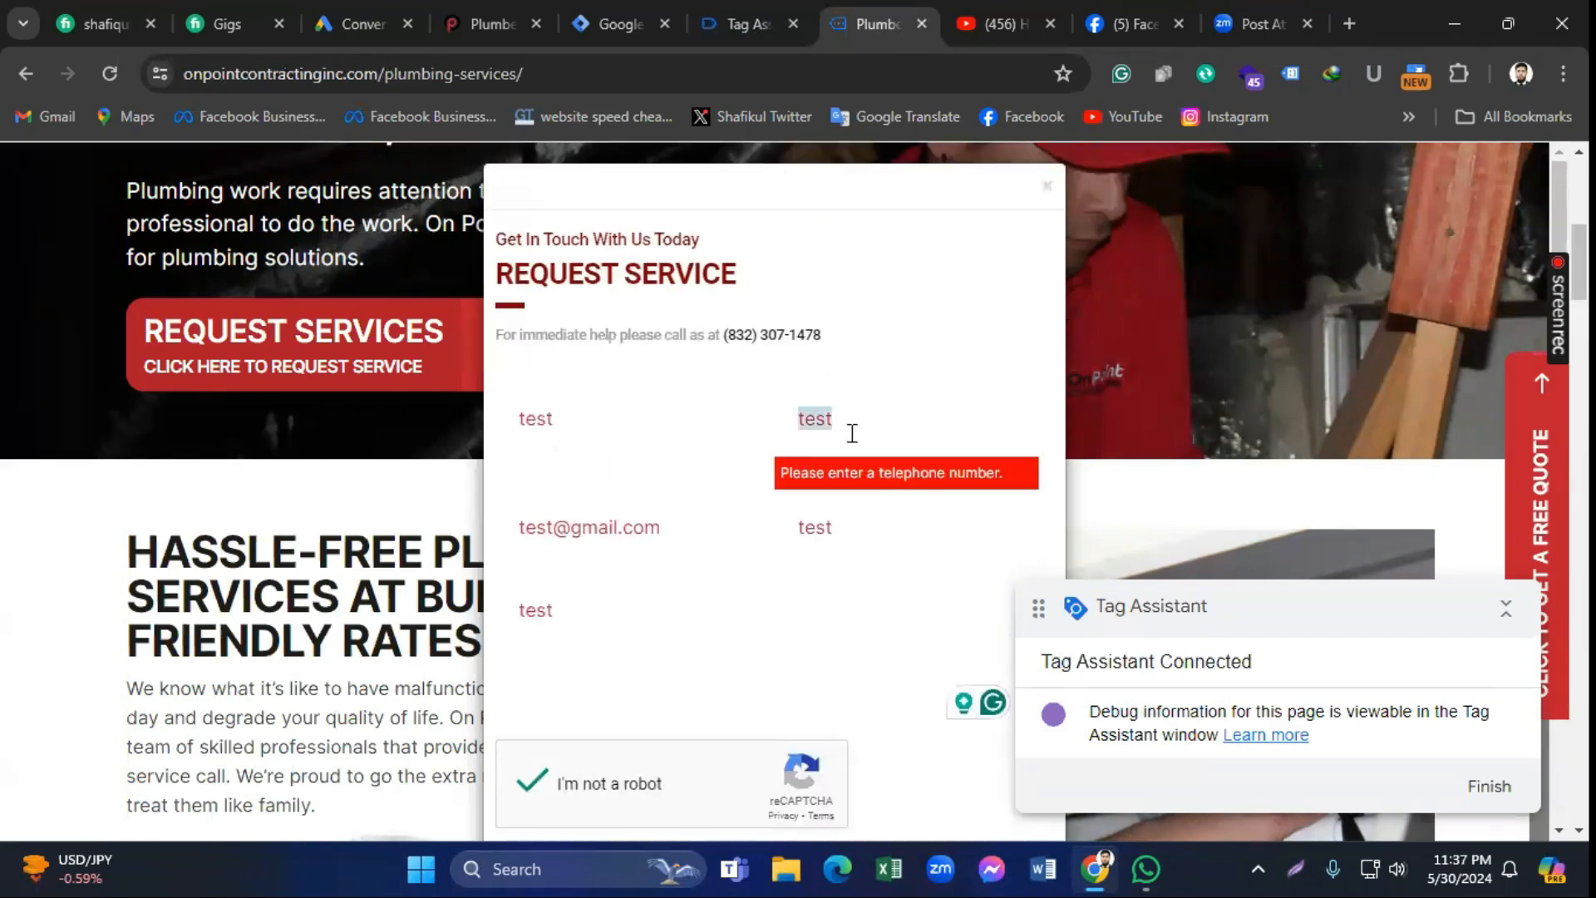
pyautogui.press('BackSpace')
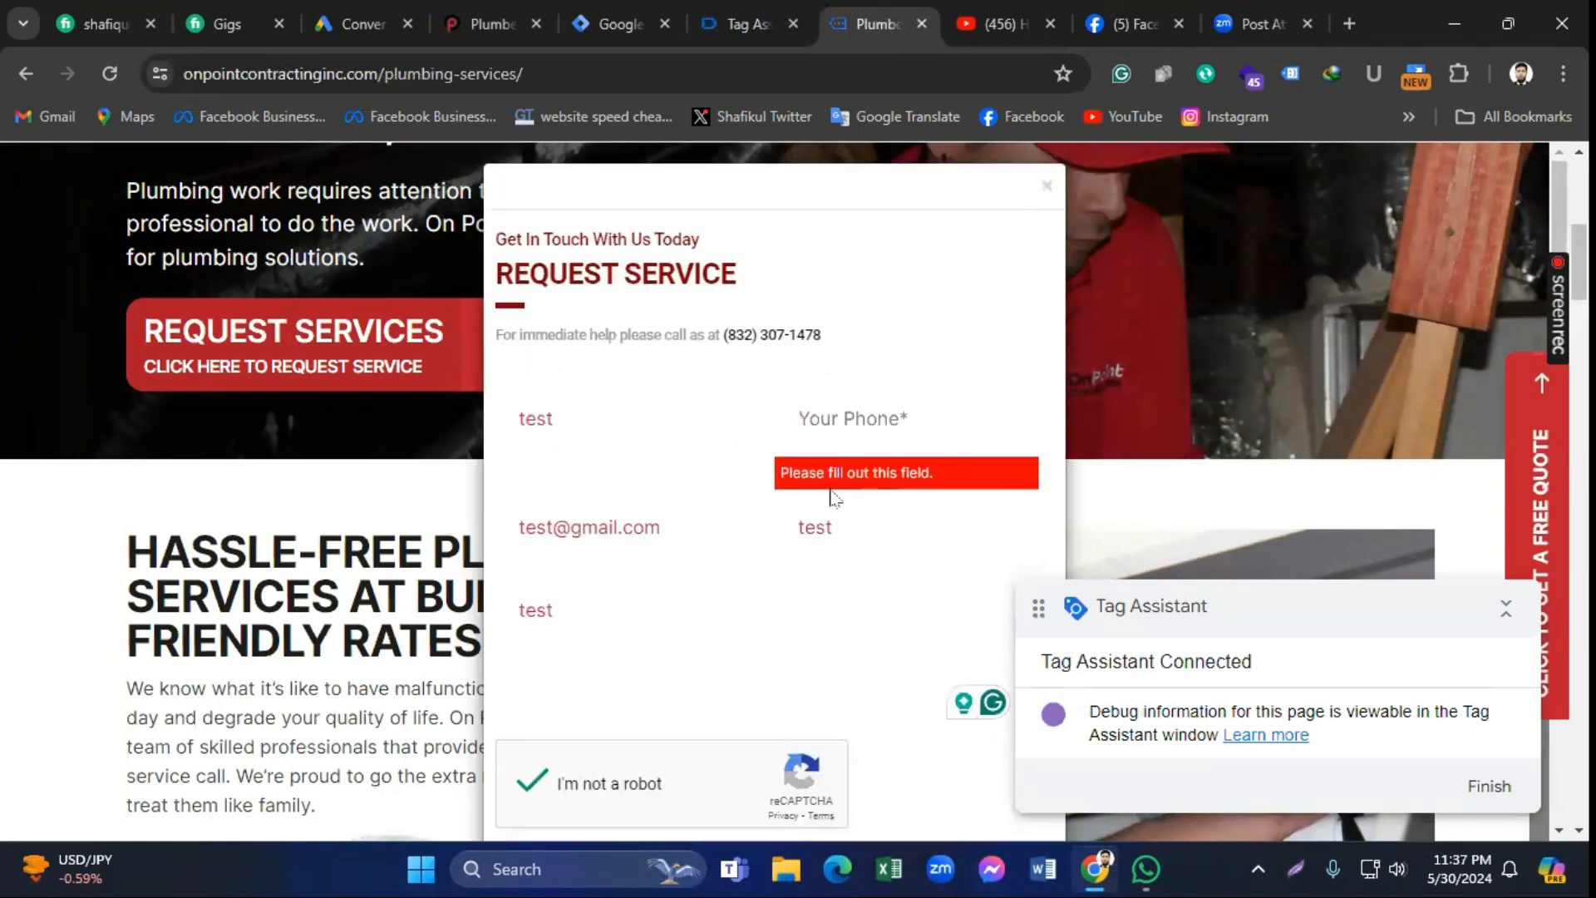
pyautogui.click(832, 414)
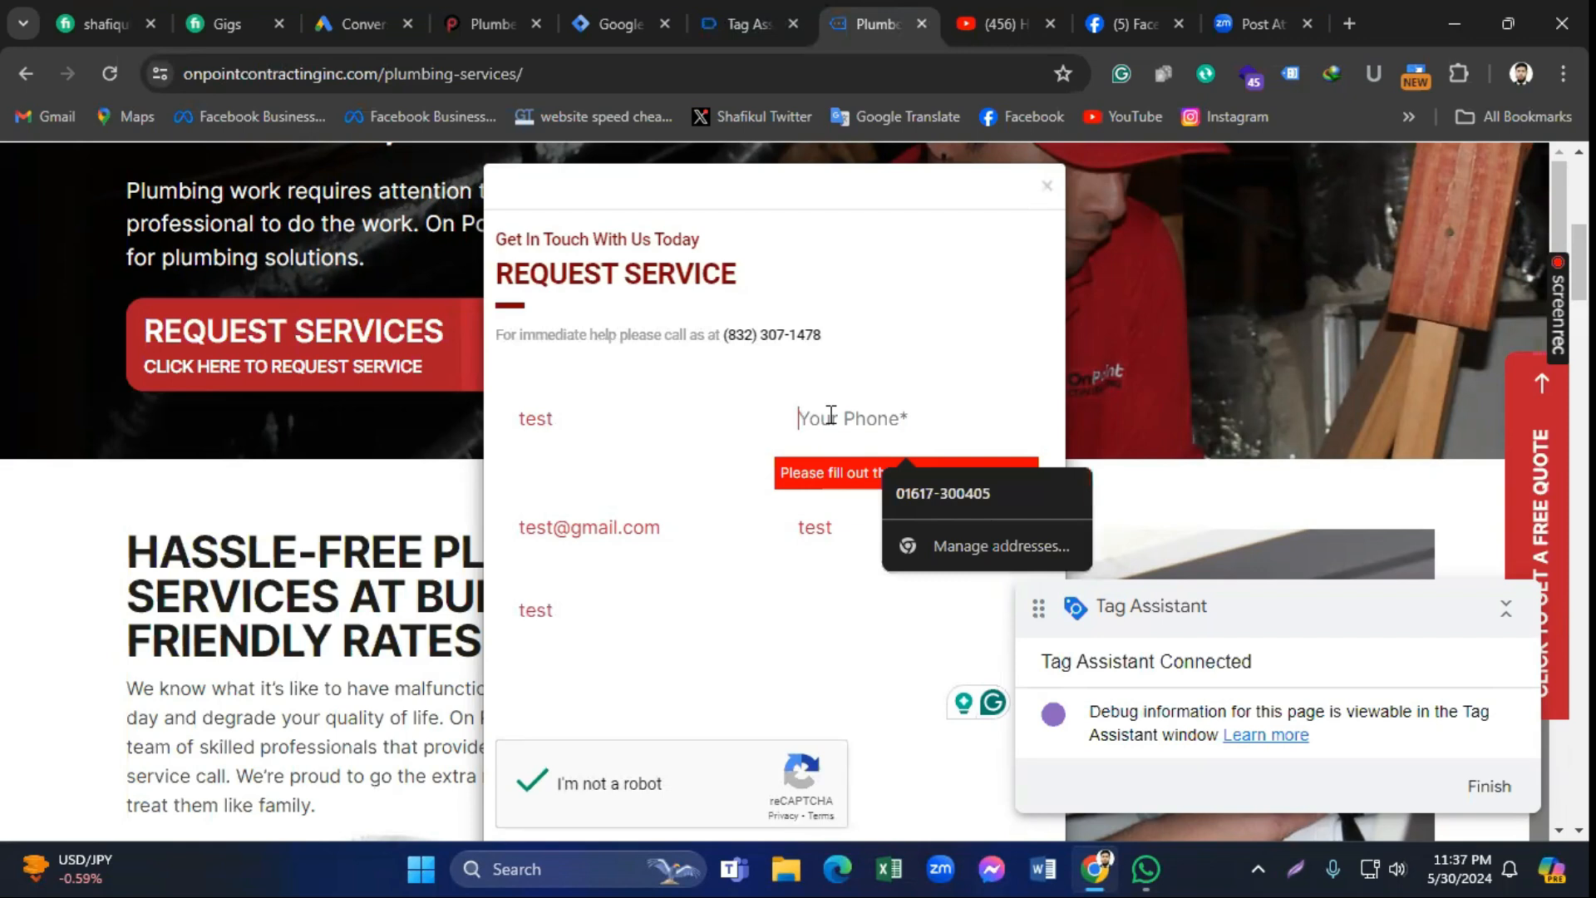
pyautogui.click(924, 492)
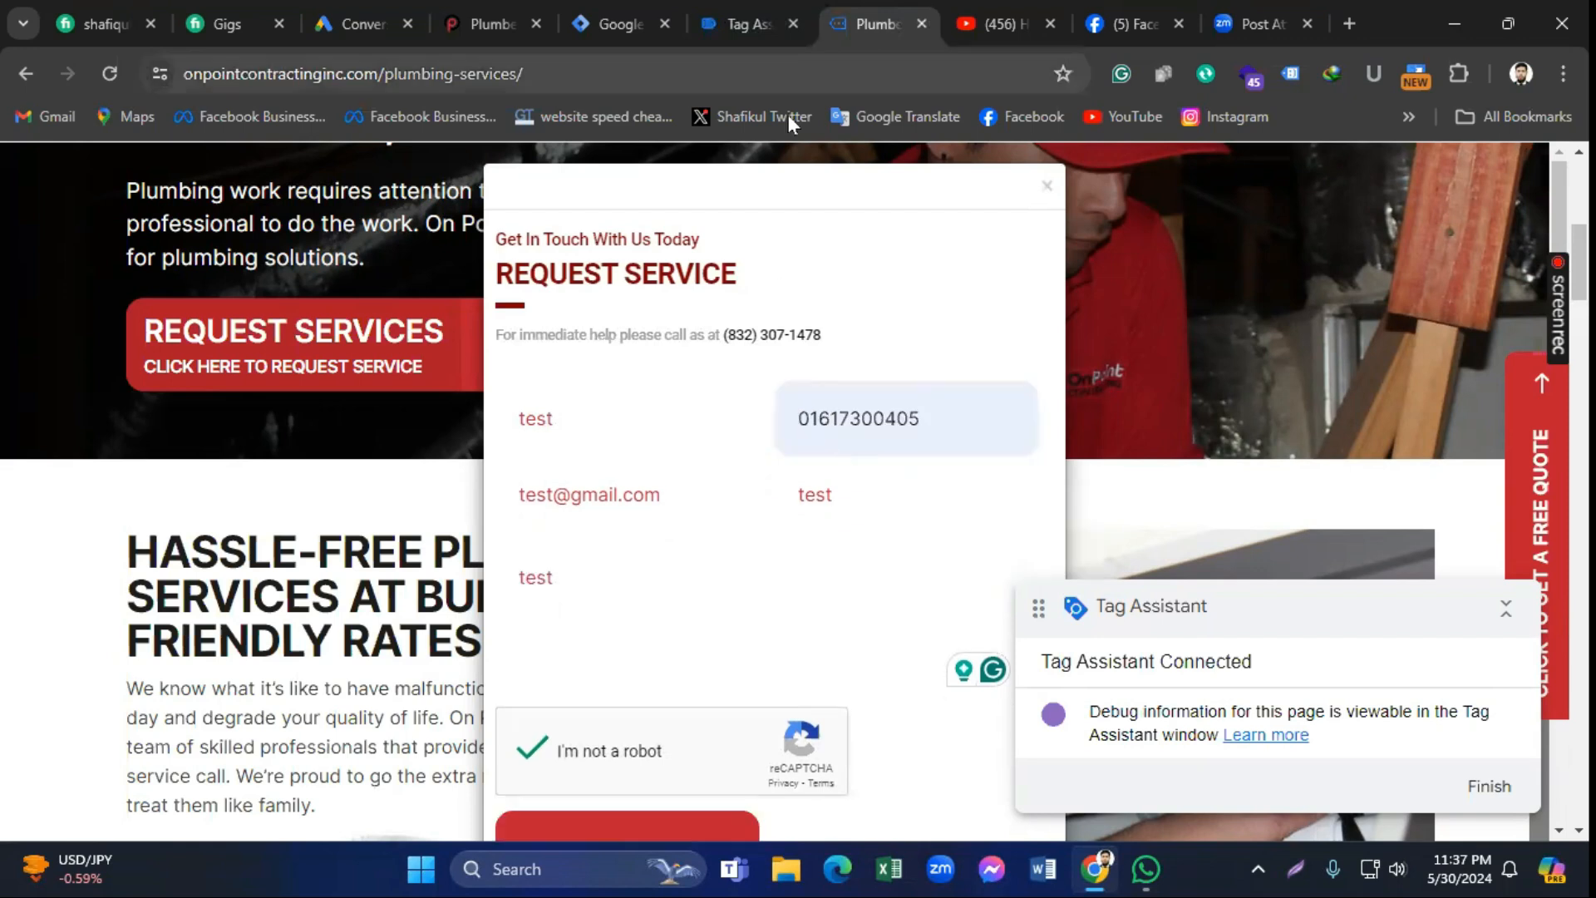
# Step: Empty Tag Assistant's event list again and submit the corrected Request Service form
pyautogui.click(731, 23)
pyautogui.click(872, 26)
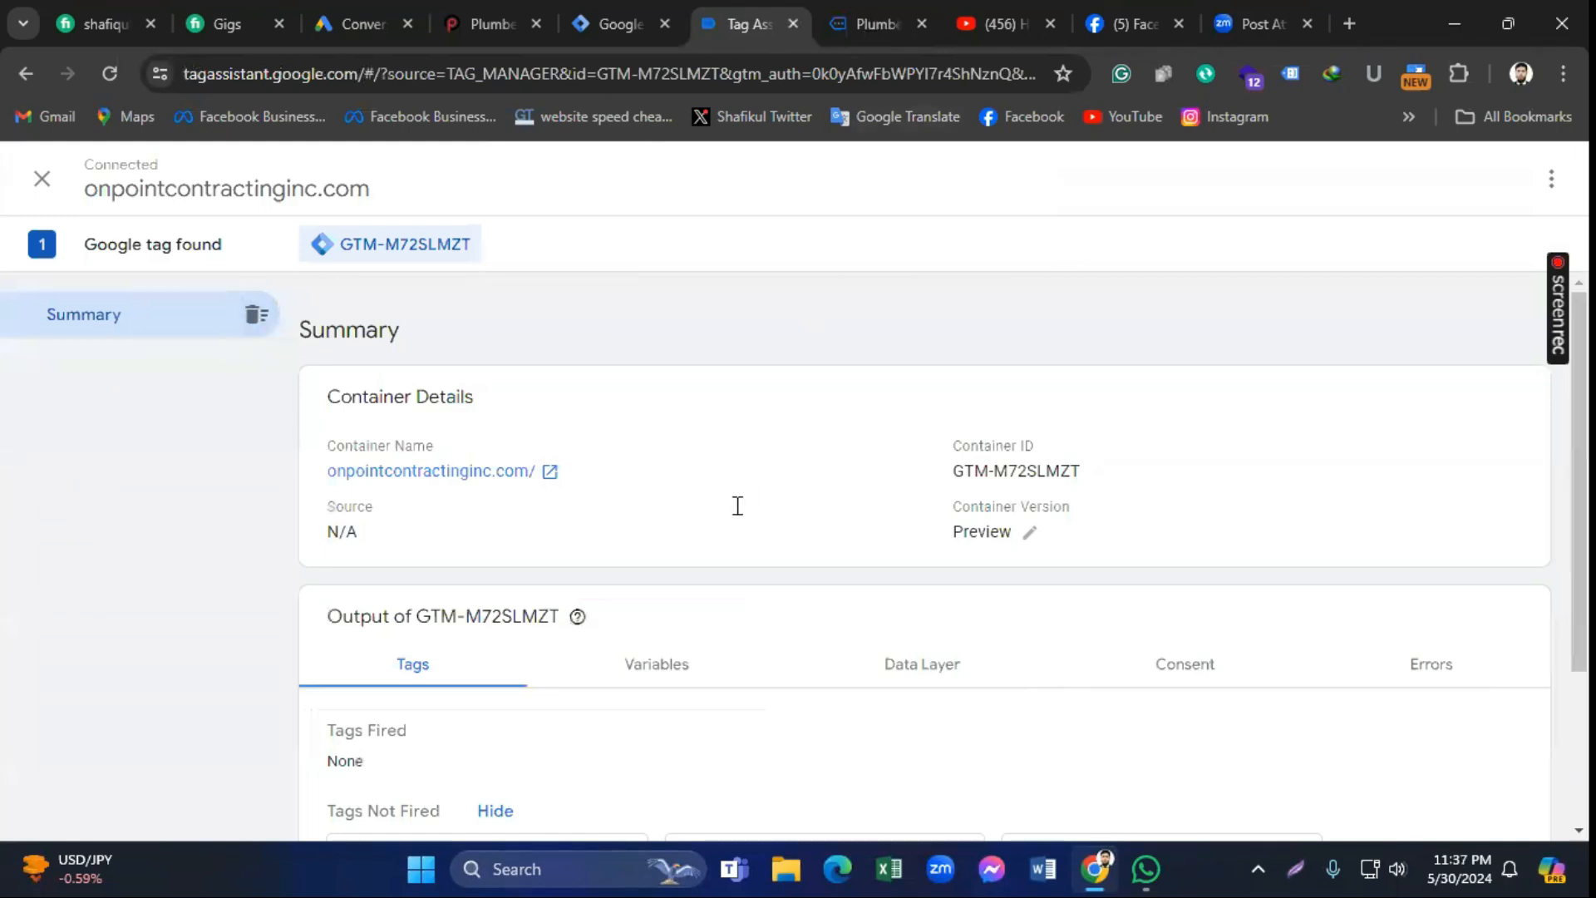
pyautogui.scroll(-2, 710, 565)
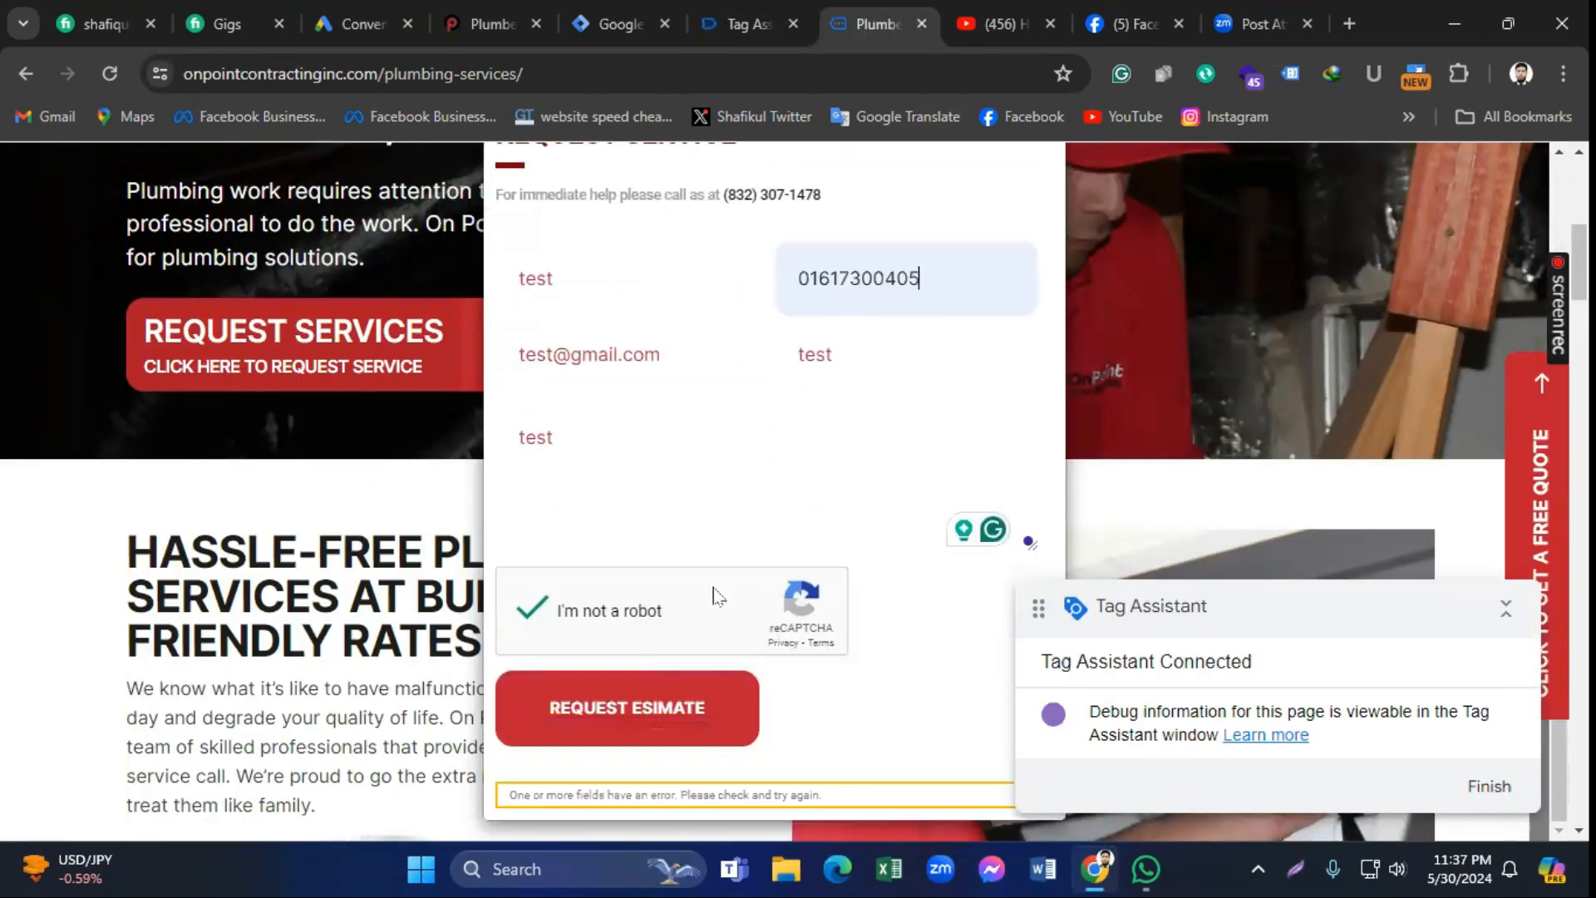
pyautogui.click(595, 716)
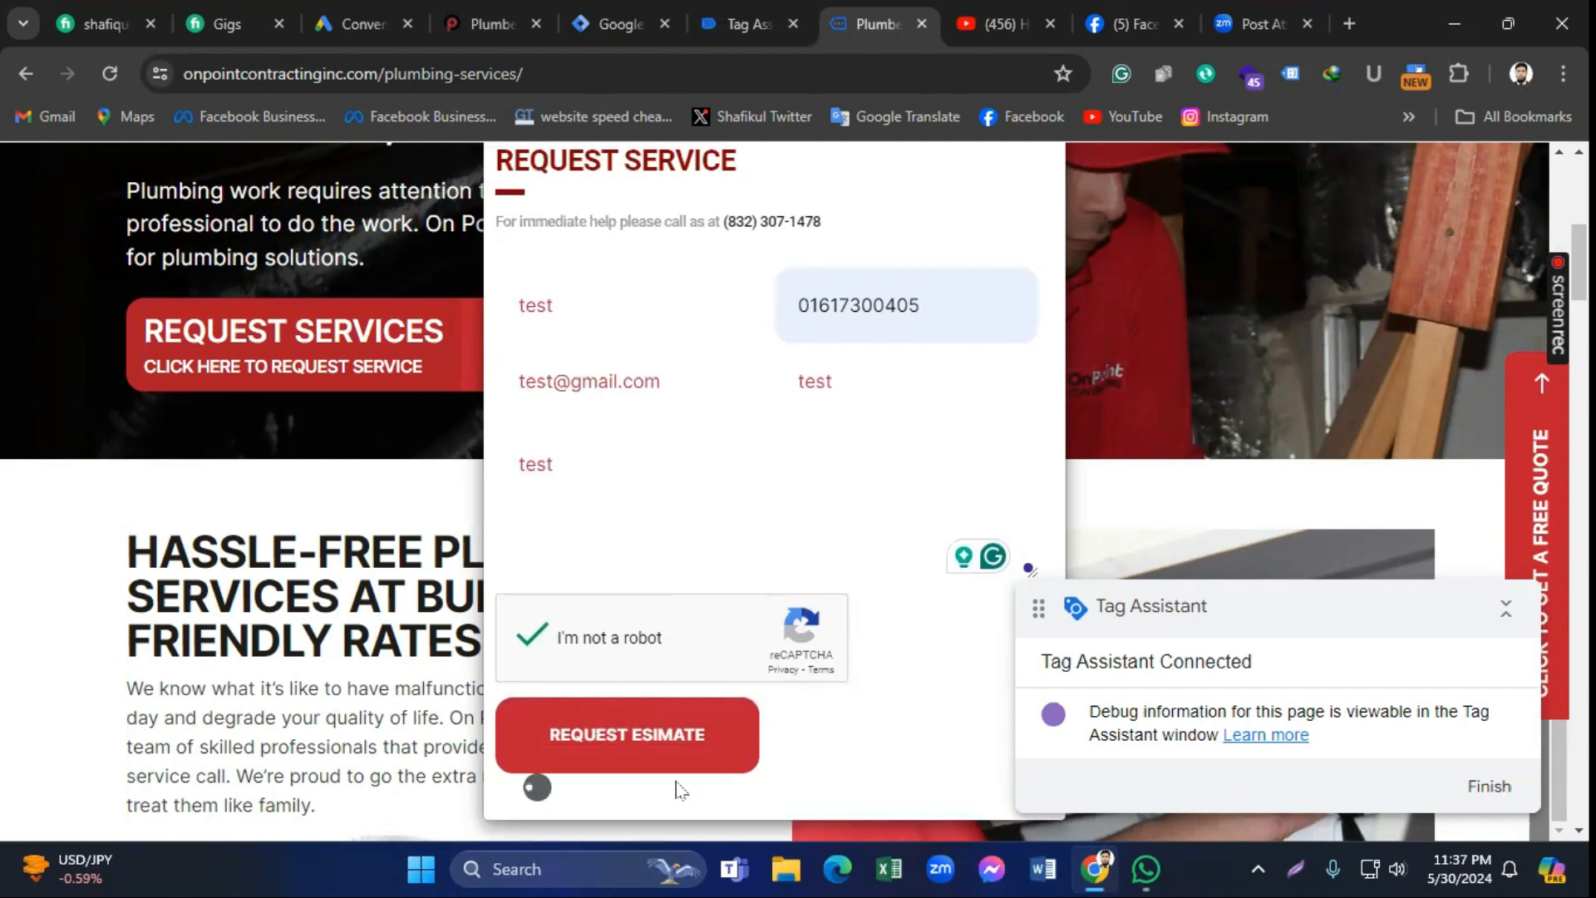
pyautogui.scroll(-2, 677, 790)
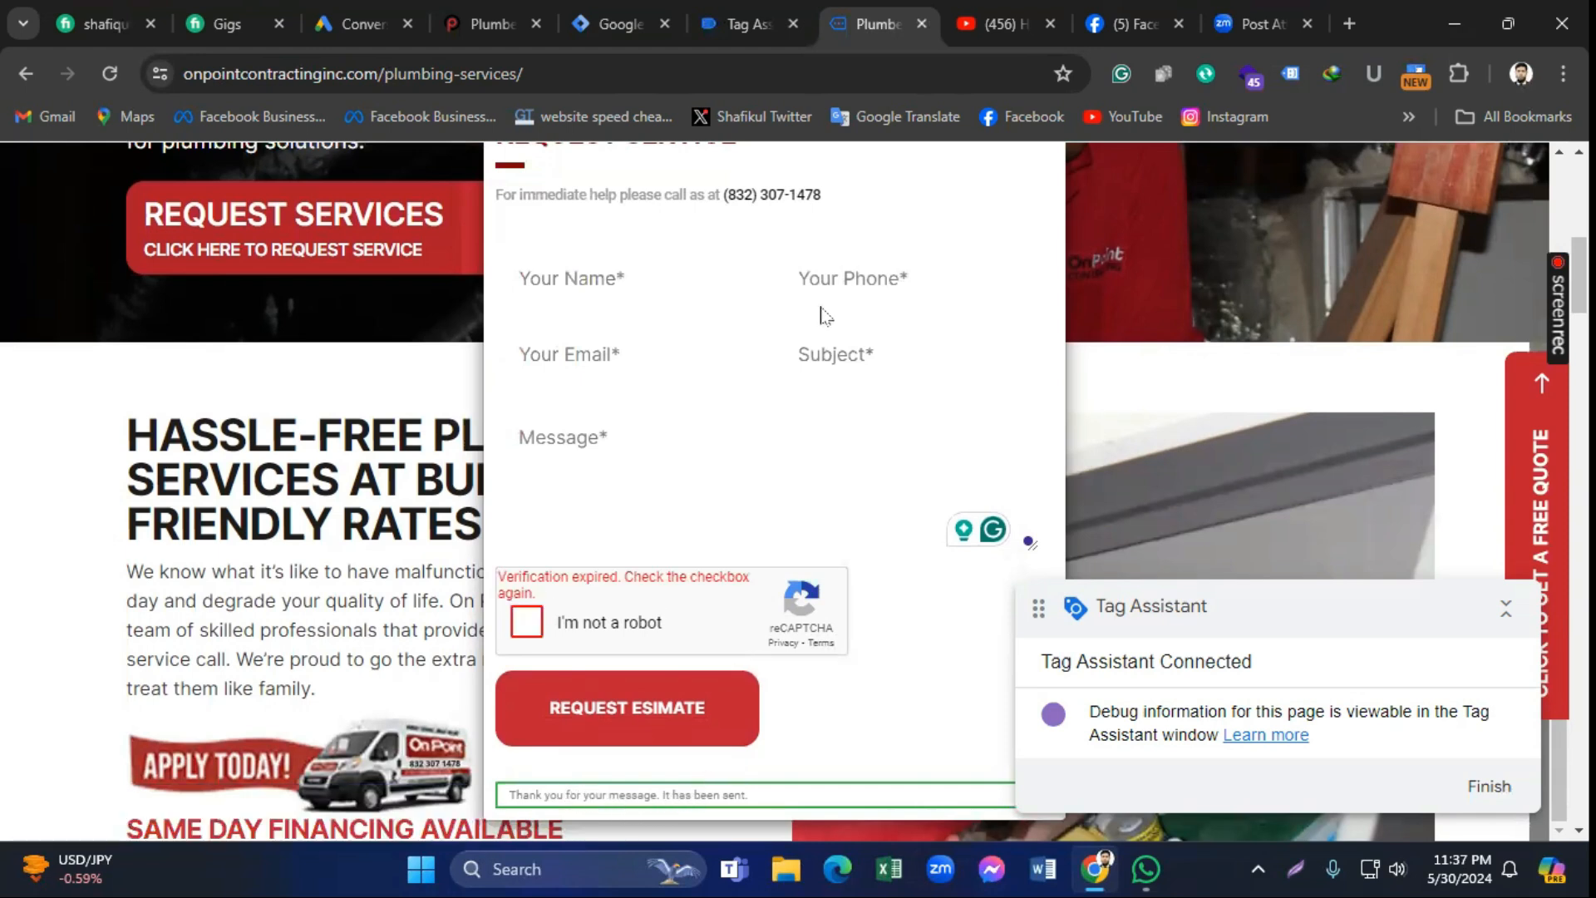
# Step: Open the variables of the logged Click event in Tag Assistant and examine its Click Classes value
pyautogui.click(738, 23)
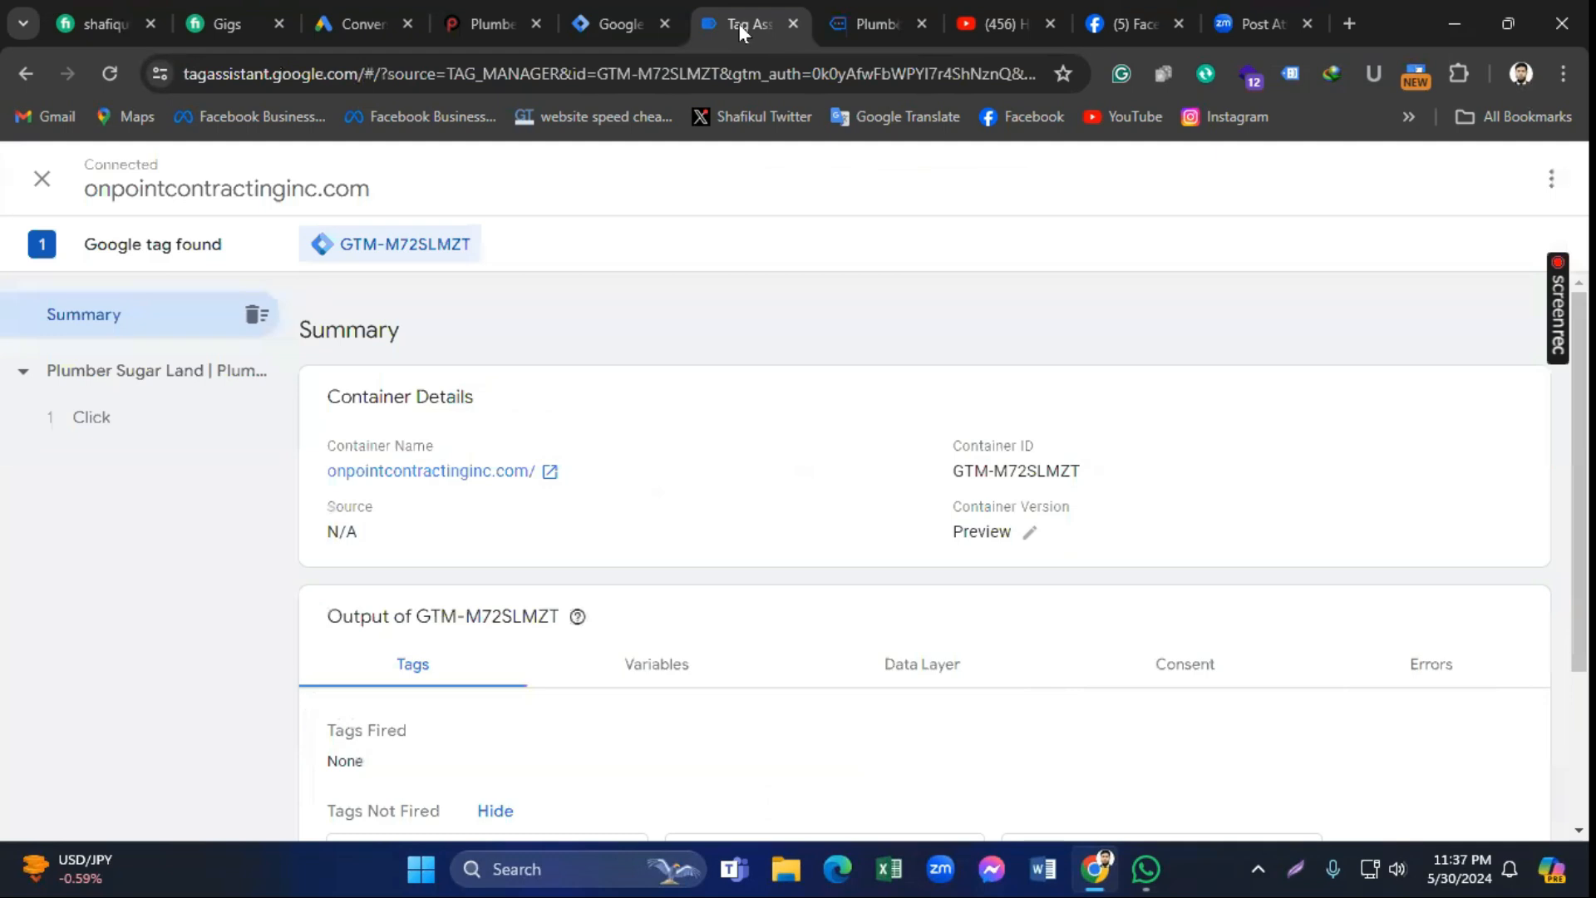
pyautogui.click(75, 424)
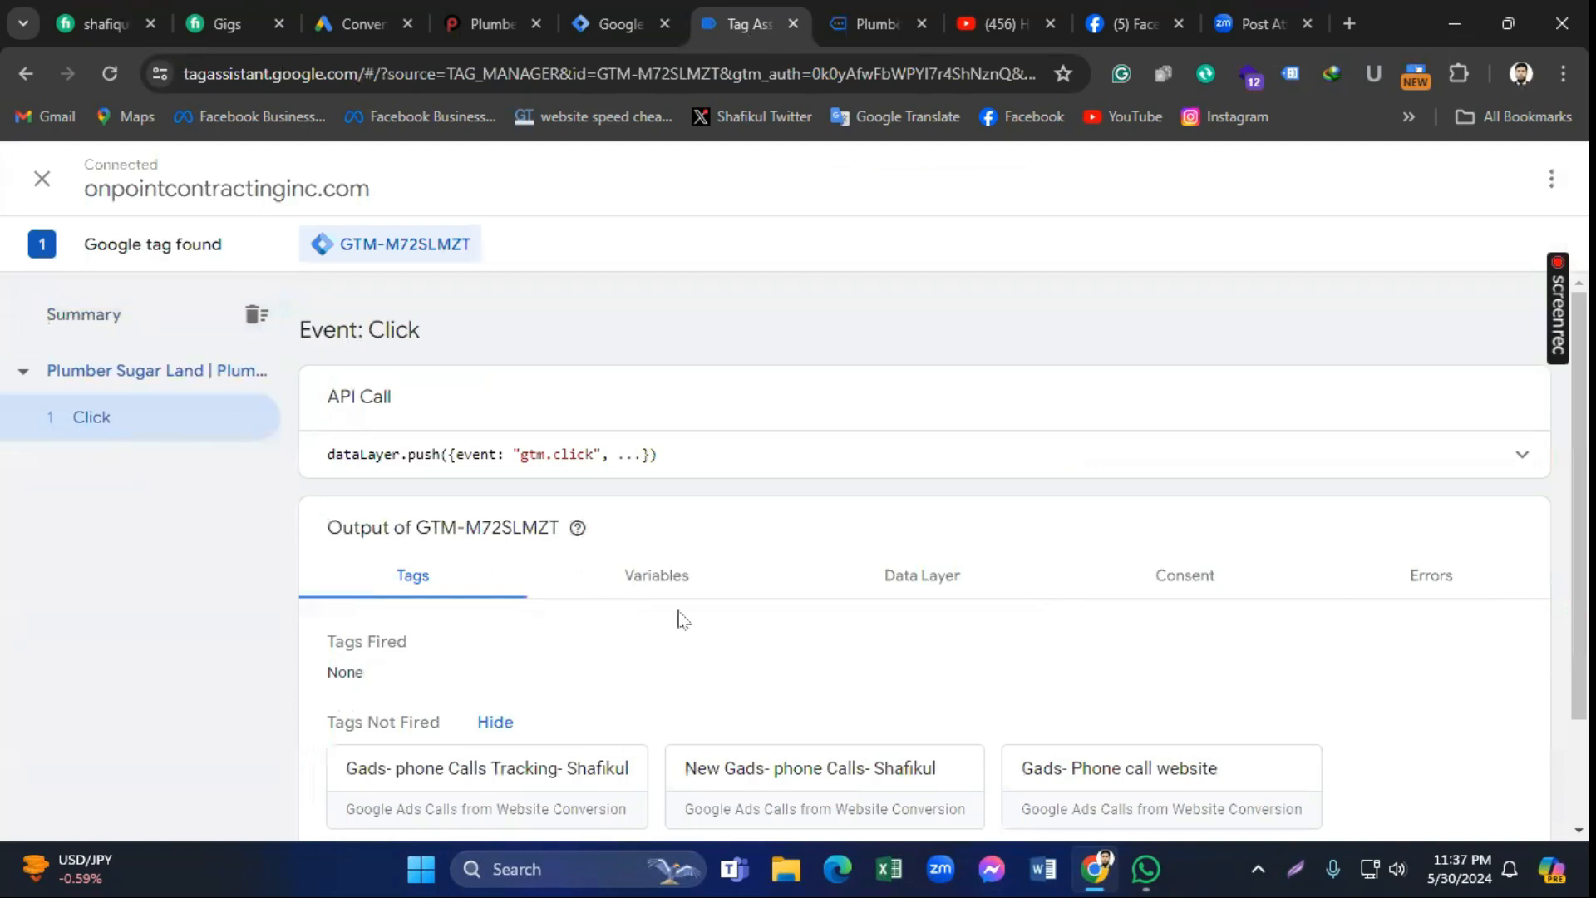
pyautogui.click(641, 586)
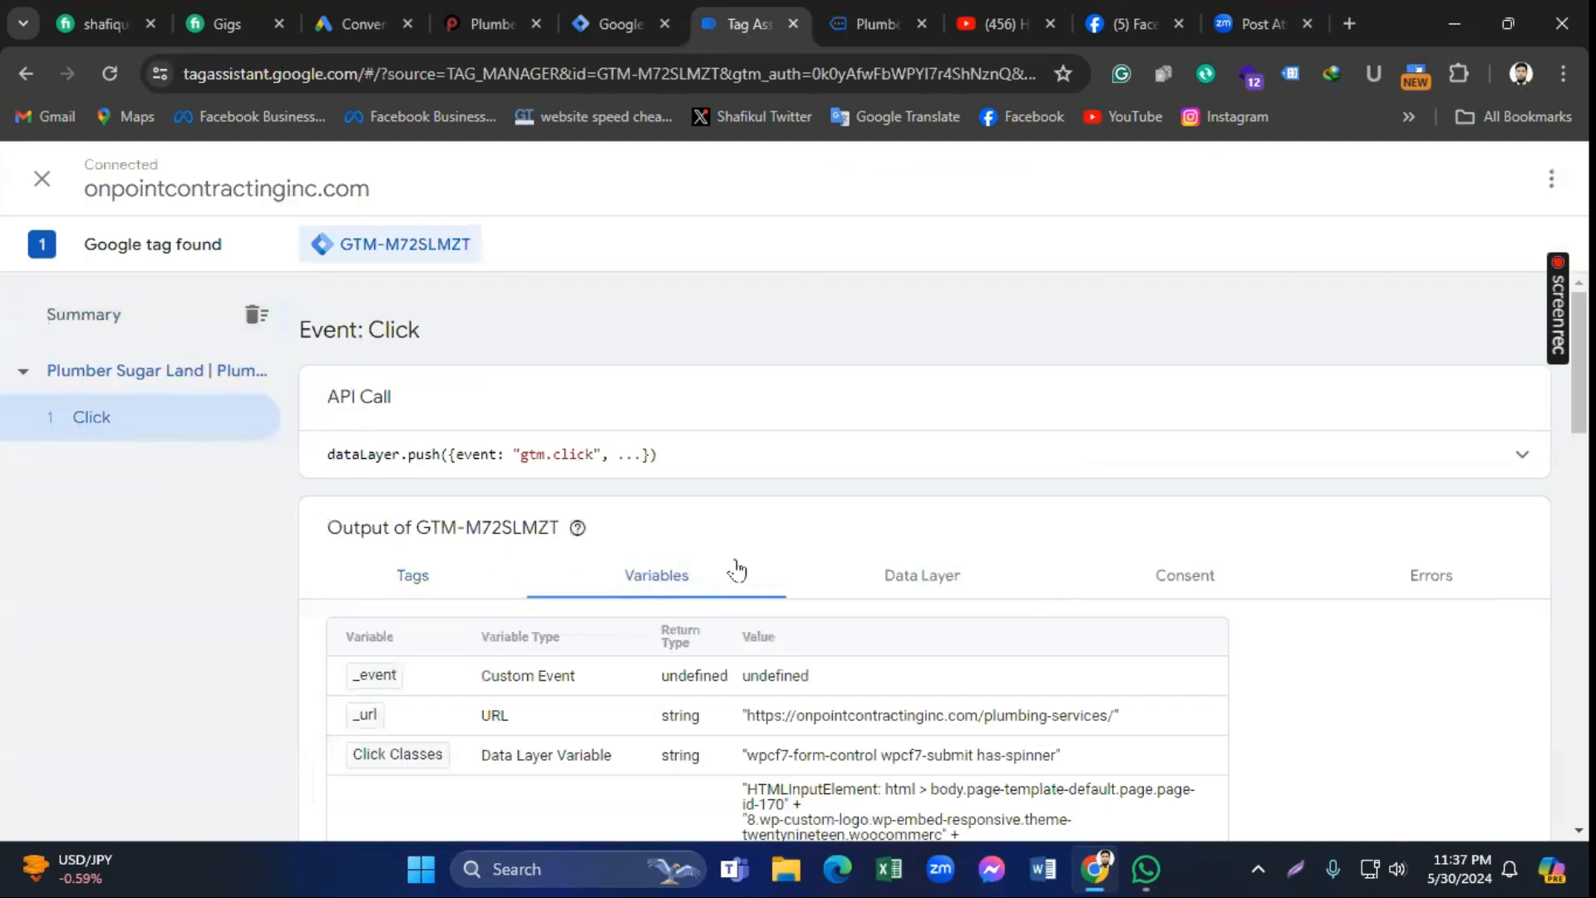
pyautogui.scroll(-3, 737, 570)
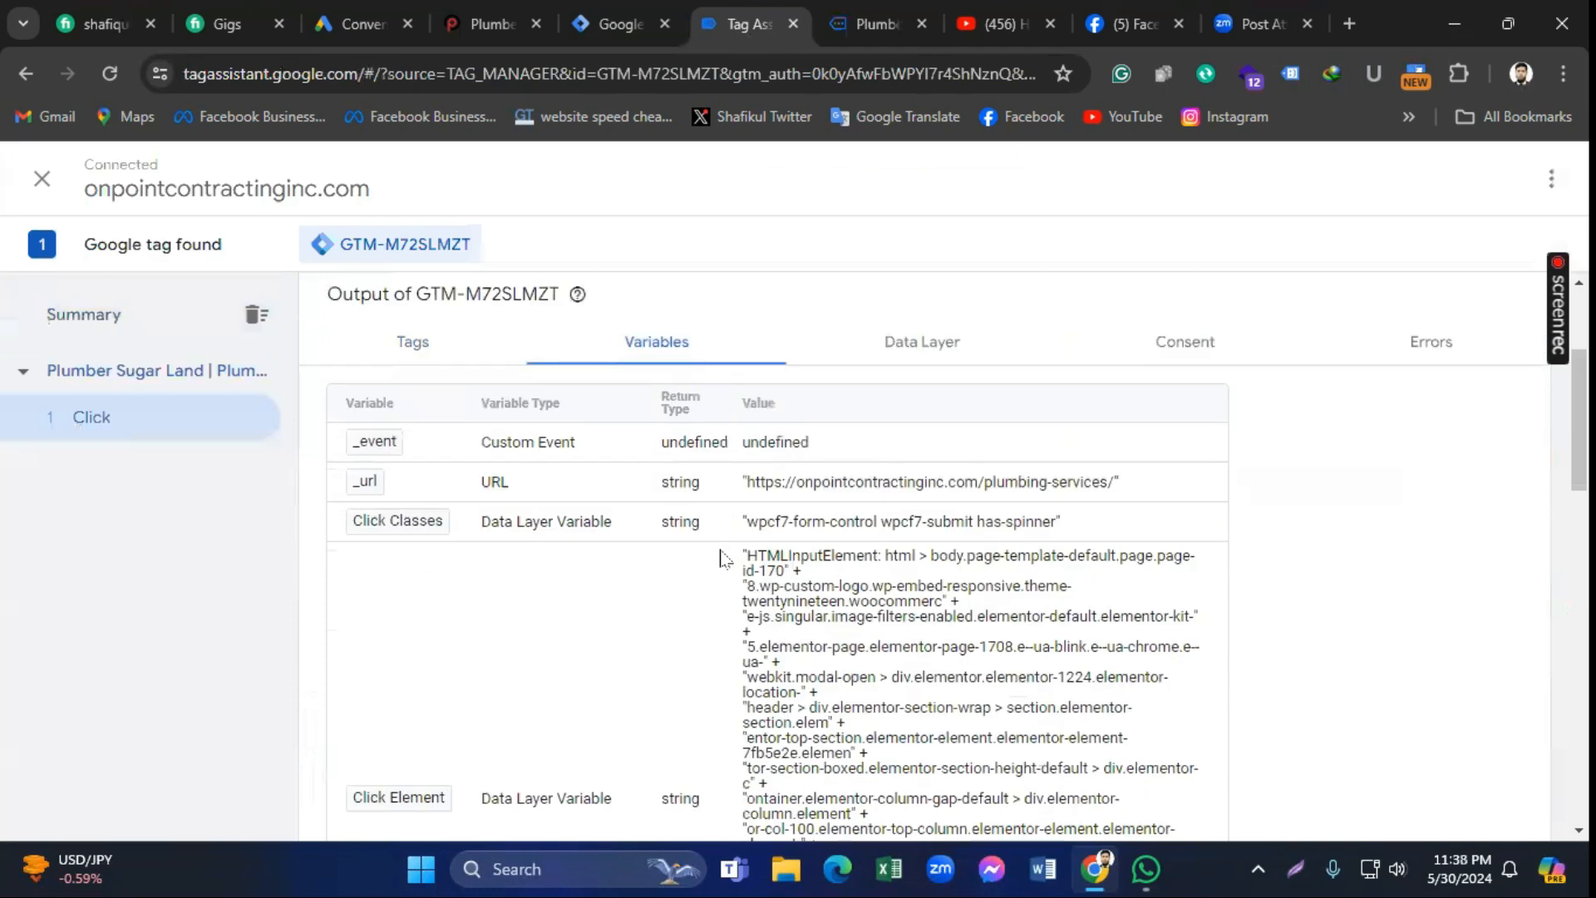
pyautogui.scroll(-2, 732, 557)
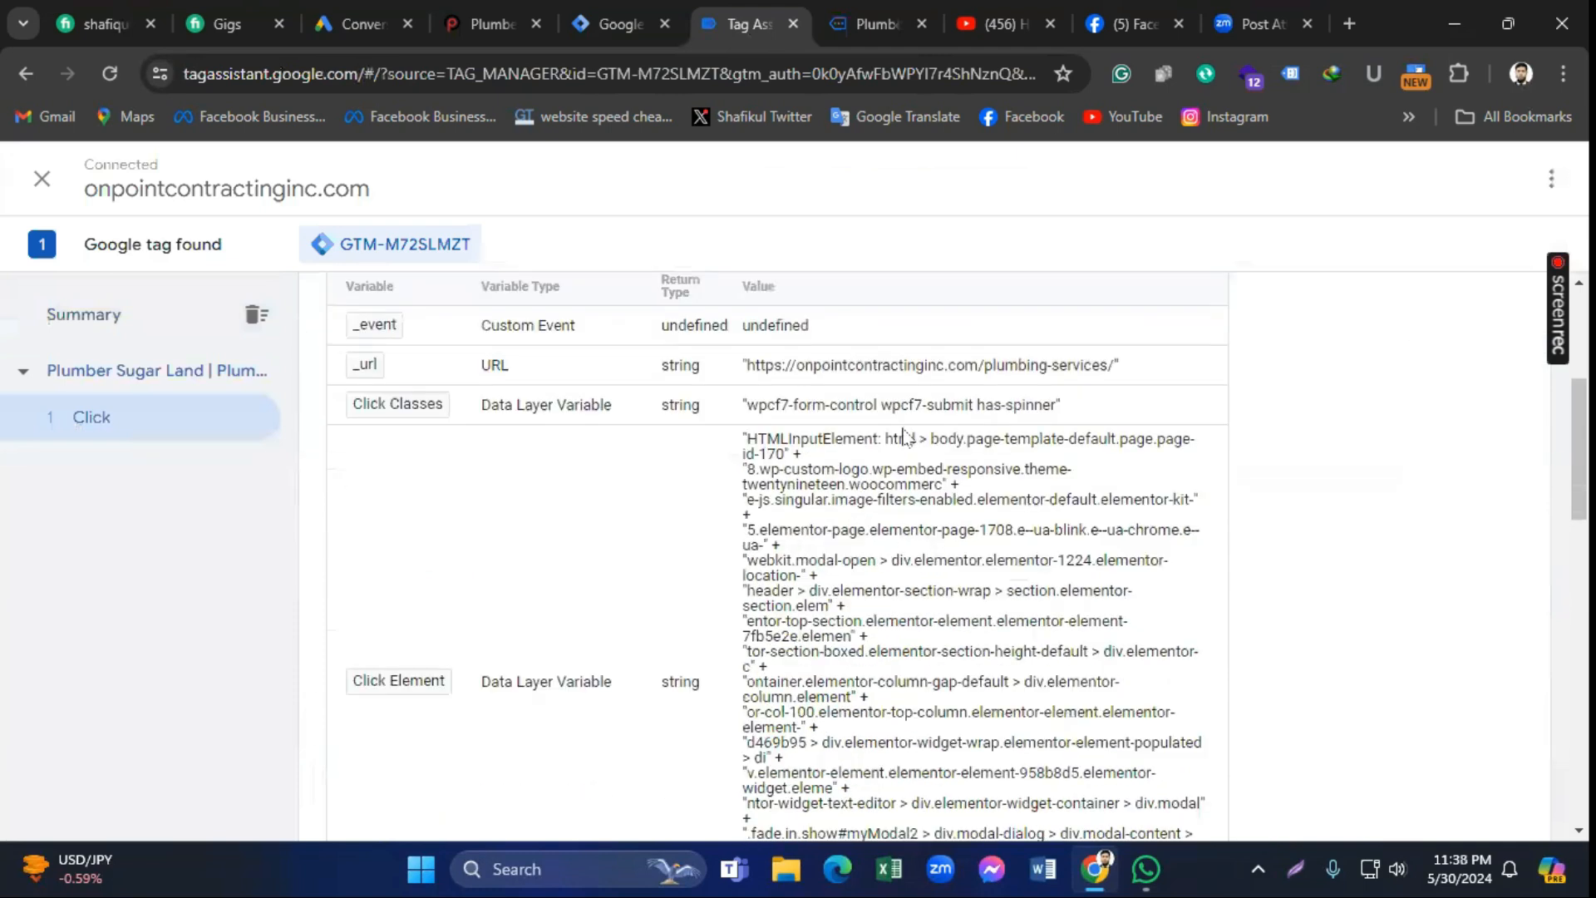
pyautogui.moveTo(751, 411); pyautogui.dragTo(1054, 418)
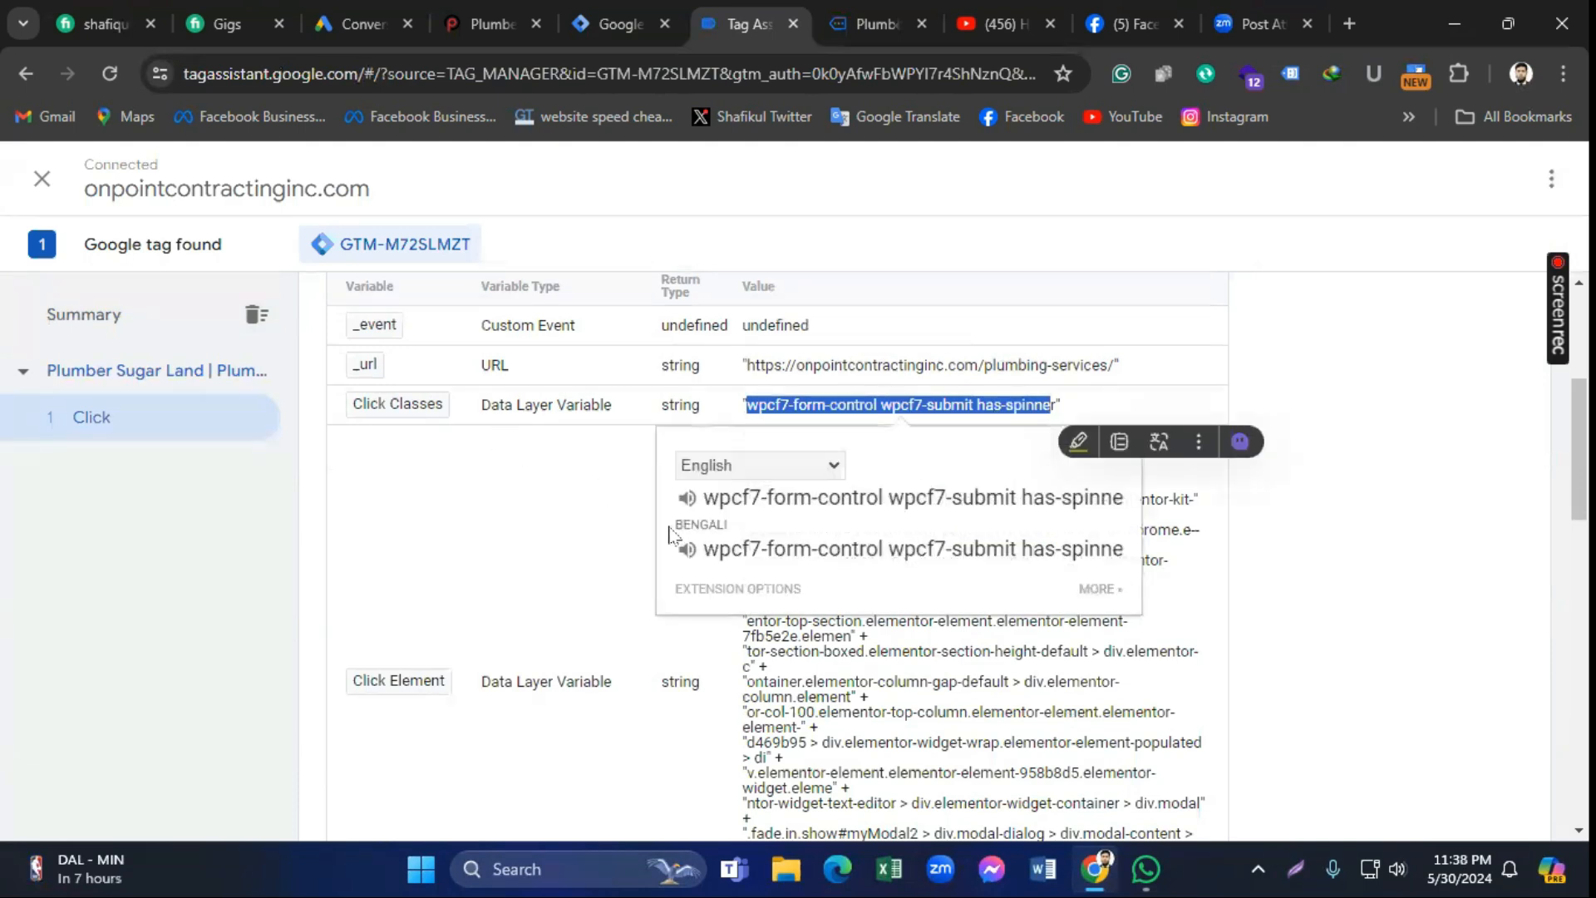
pyautogui.click(582, 538)
pyautogui.scroll(-3, 466, 577)
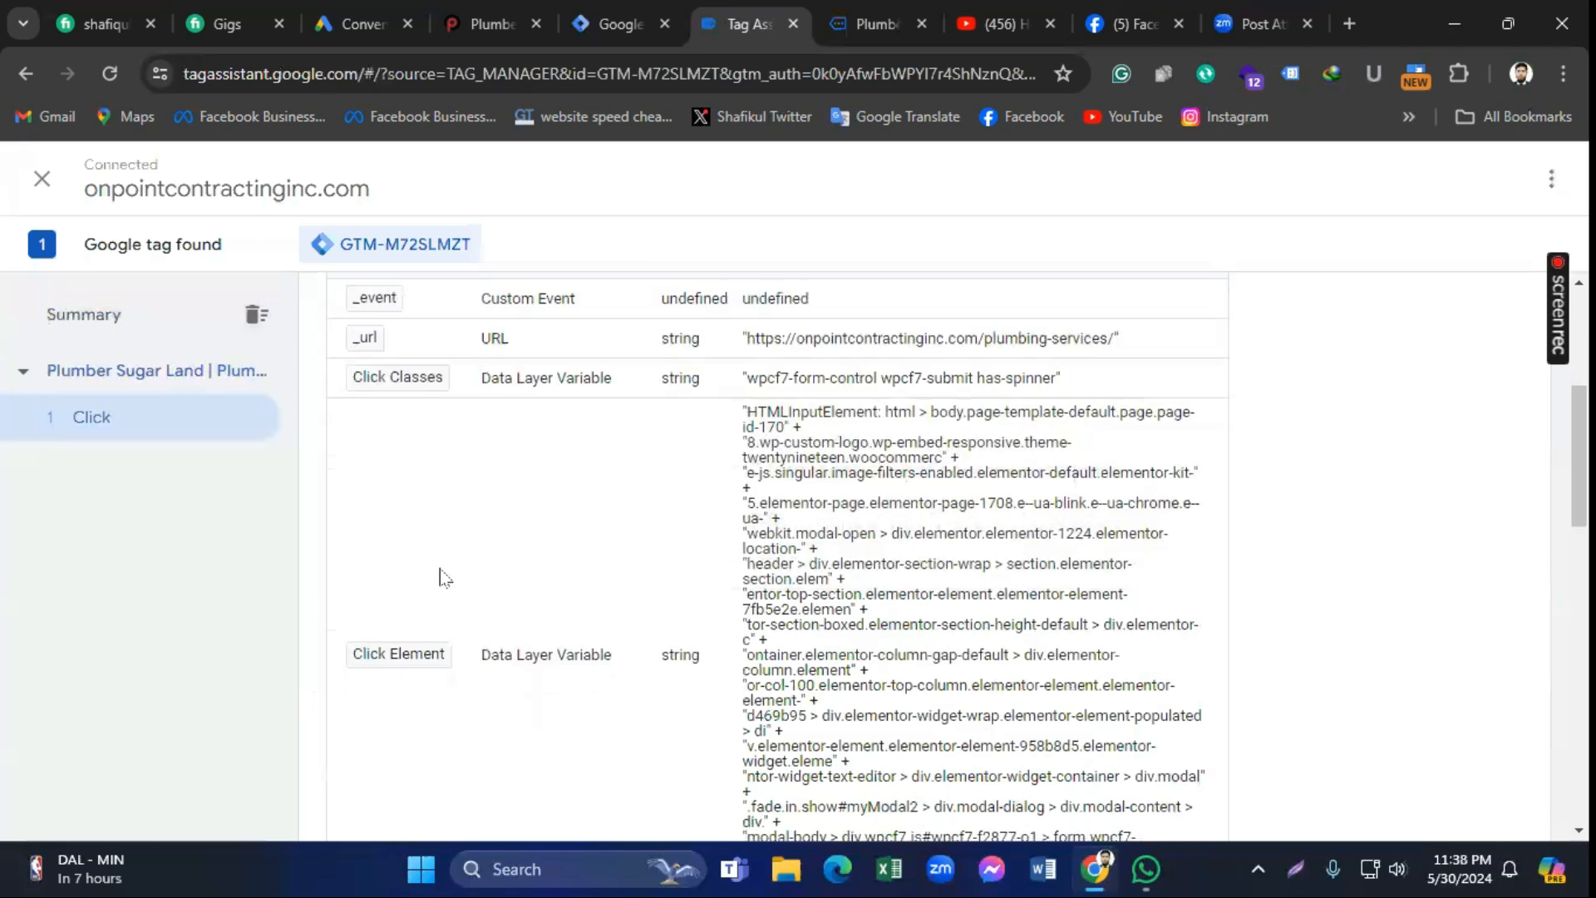
# Step: Review the Click event's remaining click and form variables, including its Page Path and page URL values
pyautogui.scroll(-5, 565, 575)
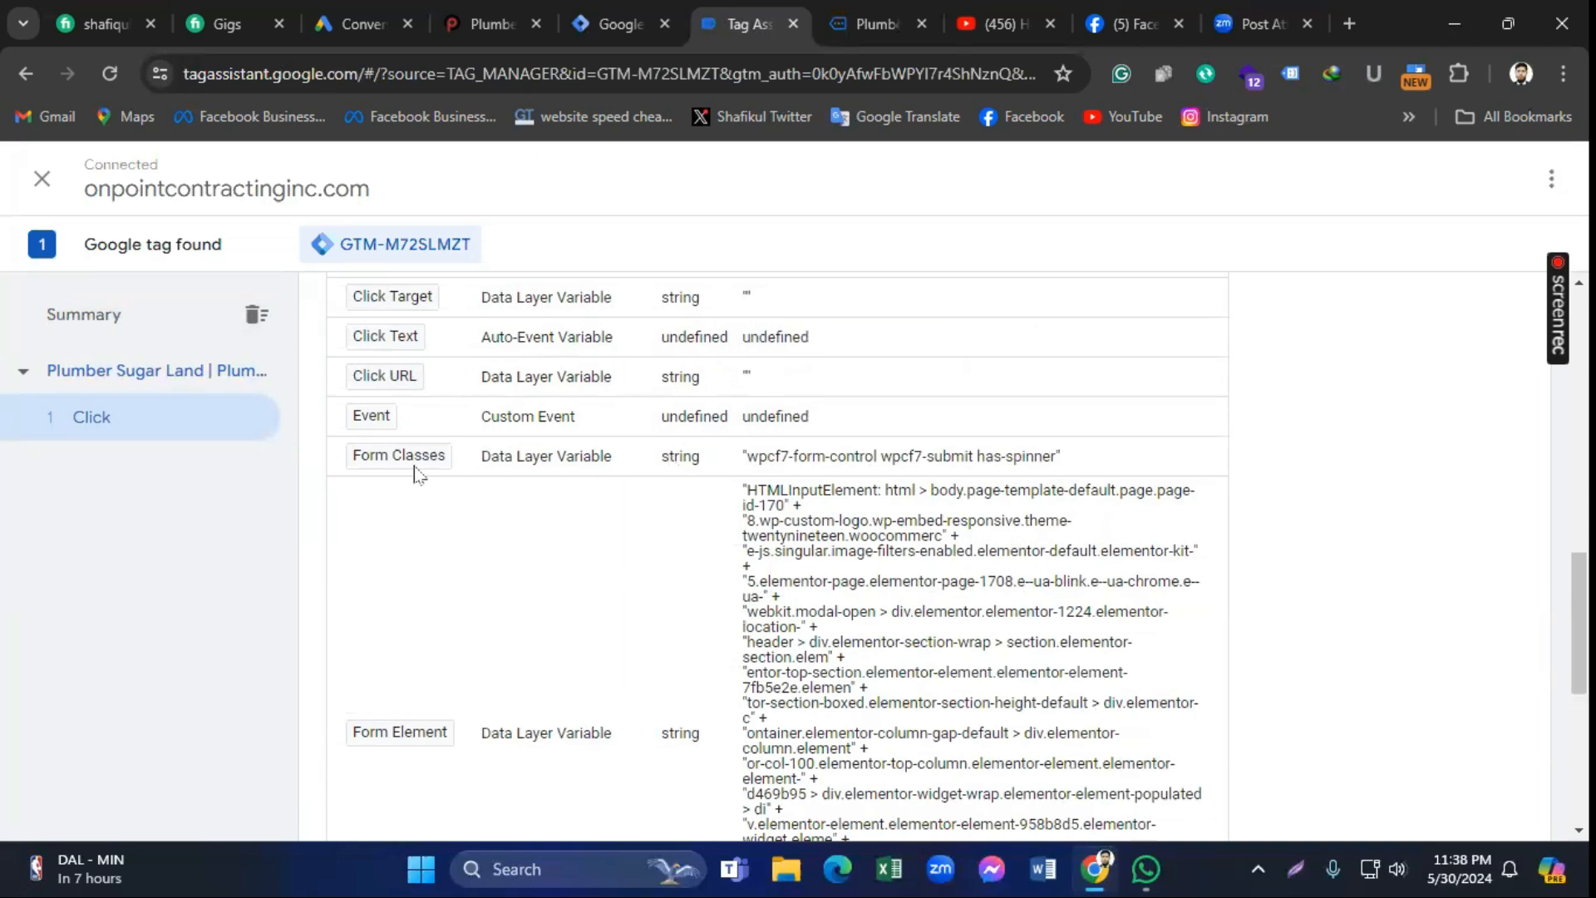
pyautogui.scroll(-2, 688, 515)
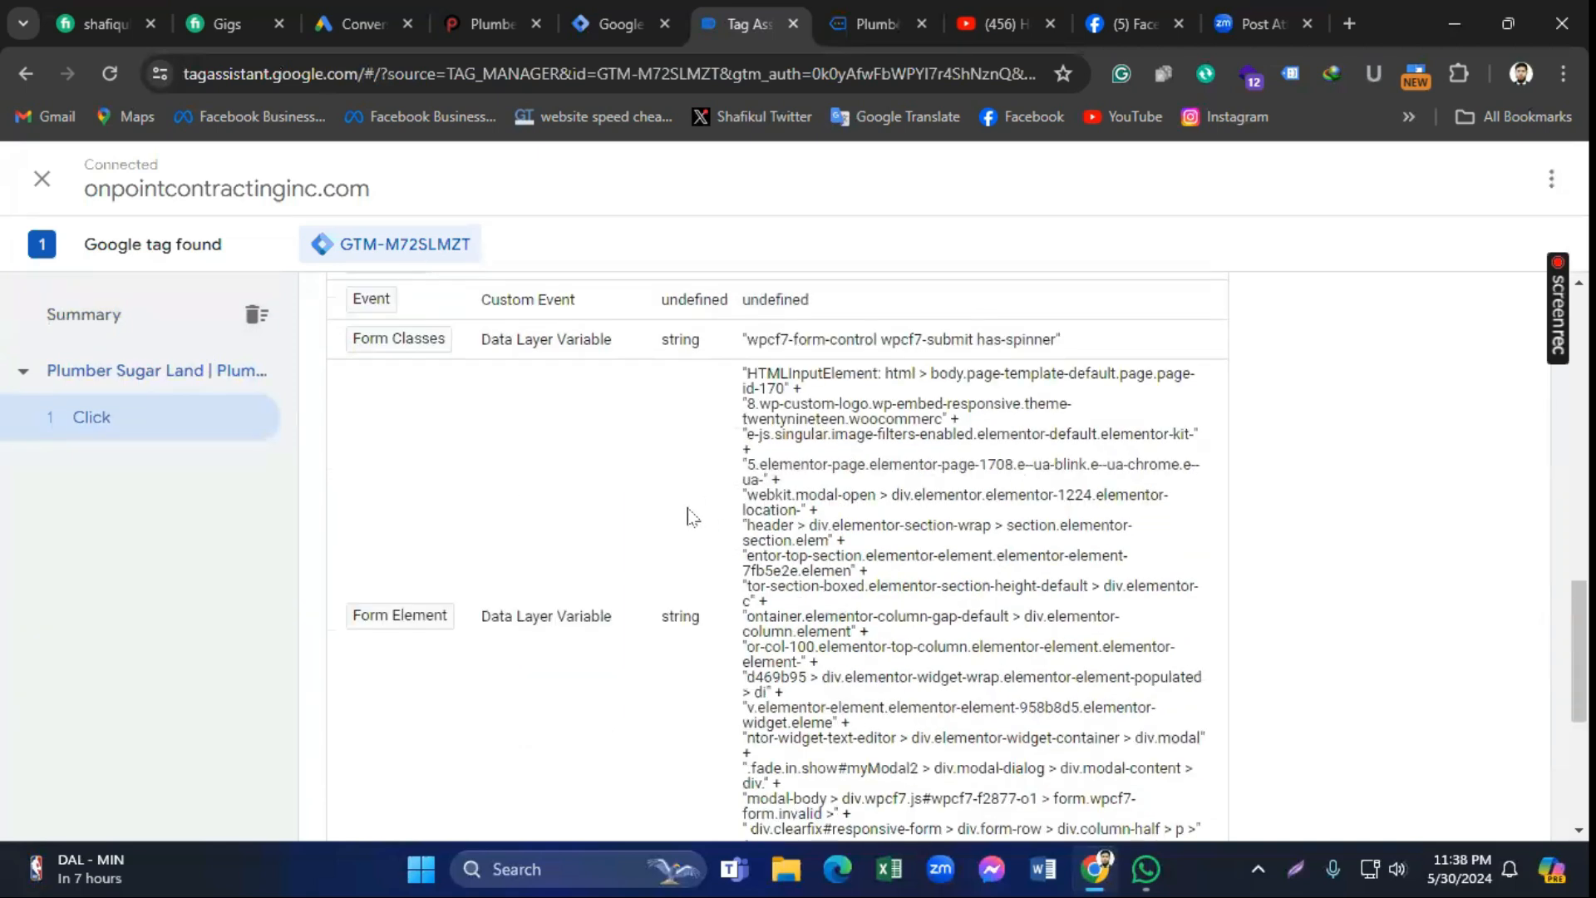
pyautogui.scroll(-5, 688, 515)
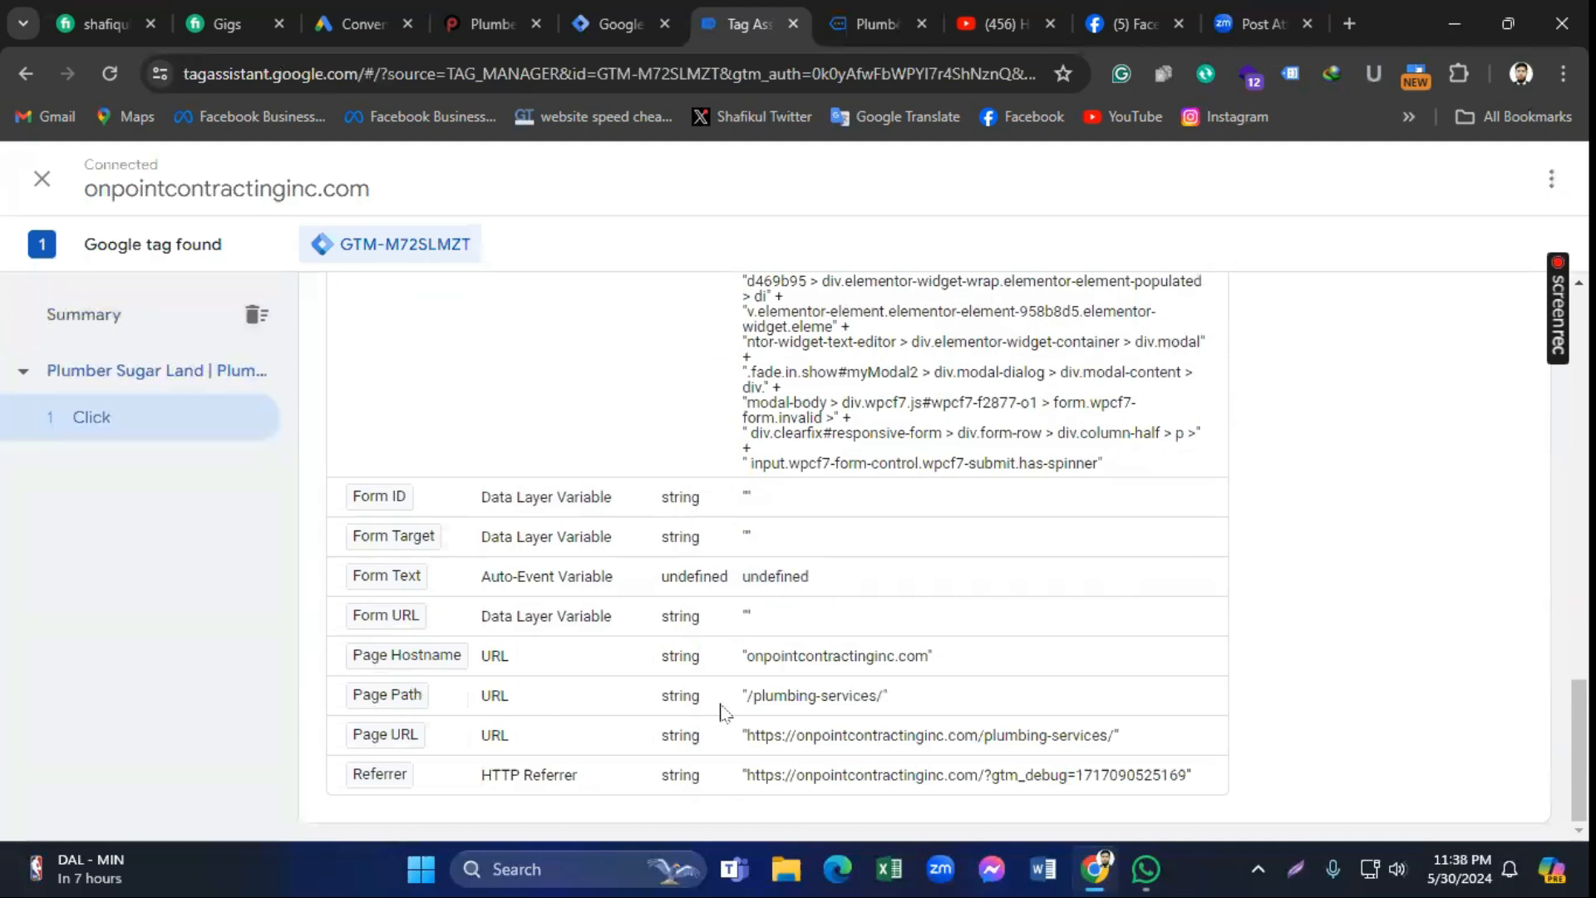
pyautogui.moveTo(834, 698); pyautogui.dragTo(541, 709)
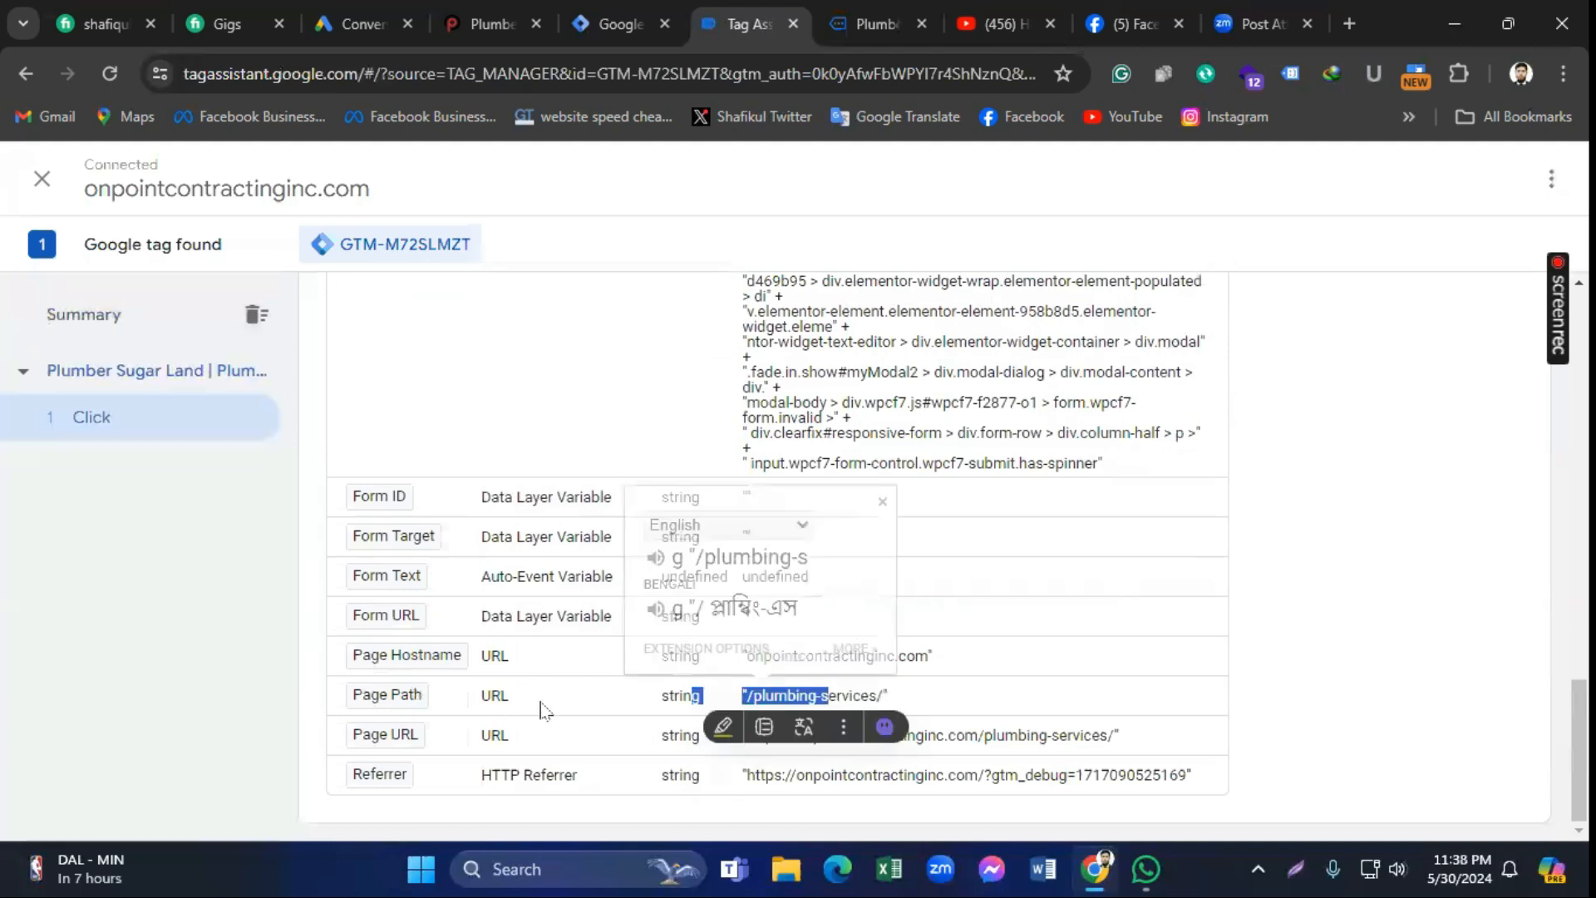
pyautogui.click(634, 715)
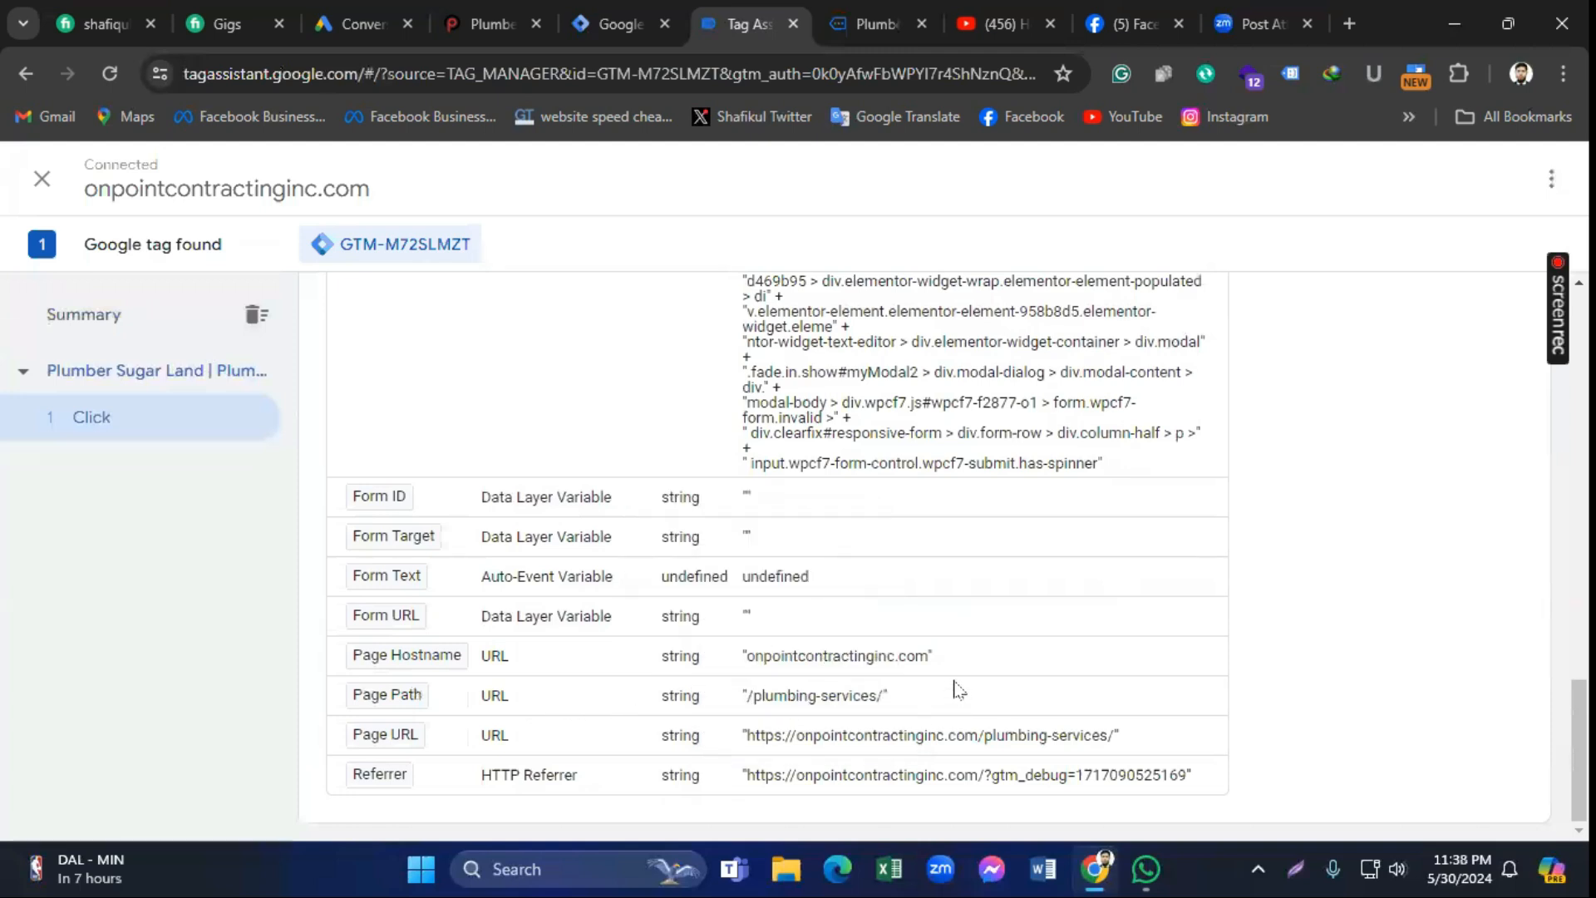
pyautogui.scroll(6, 959, 690)
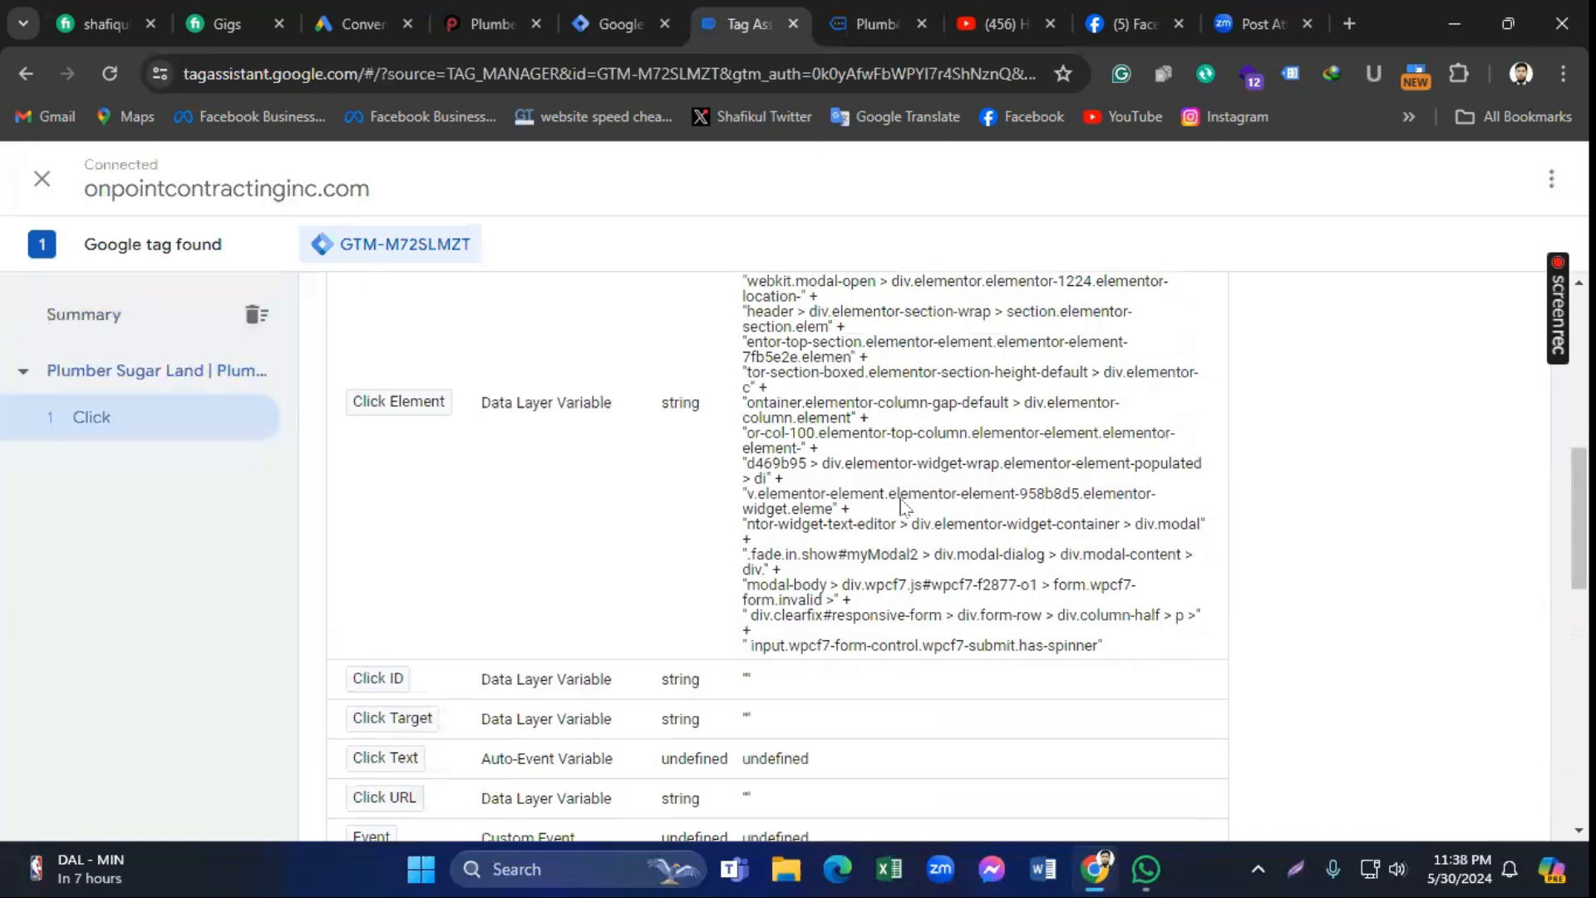
pyautogui.scroll(3, 902, 503)
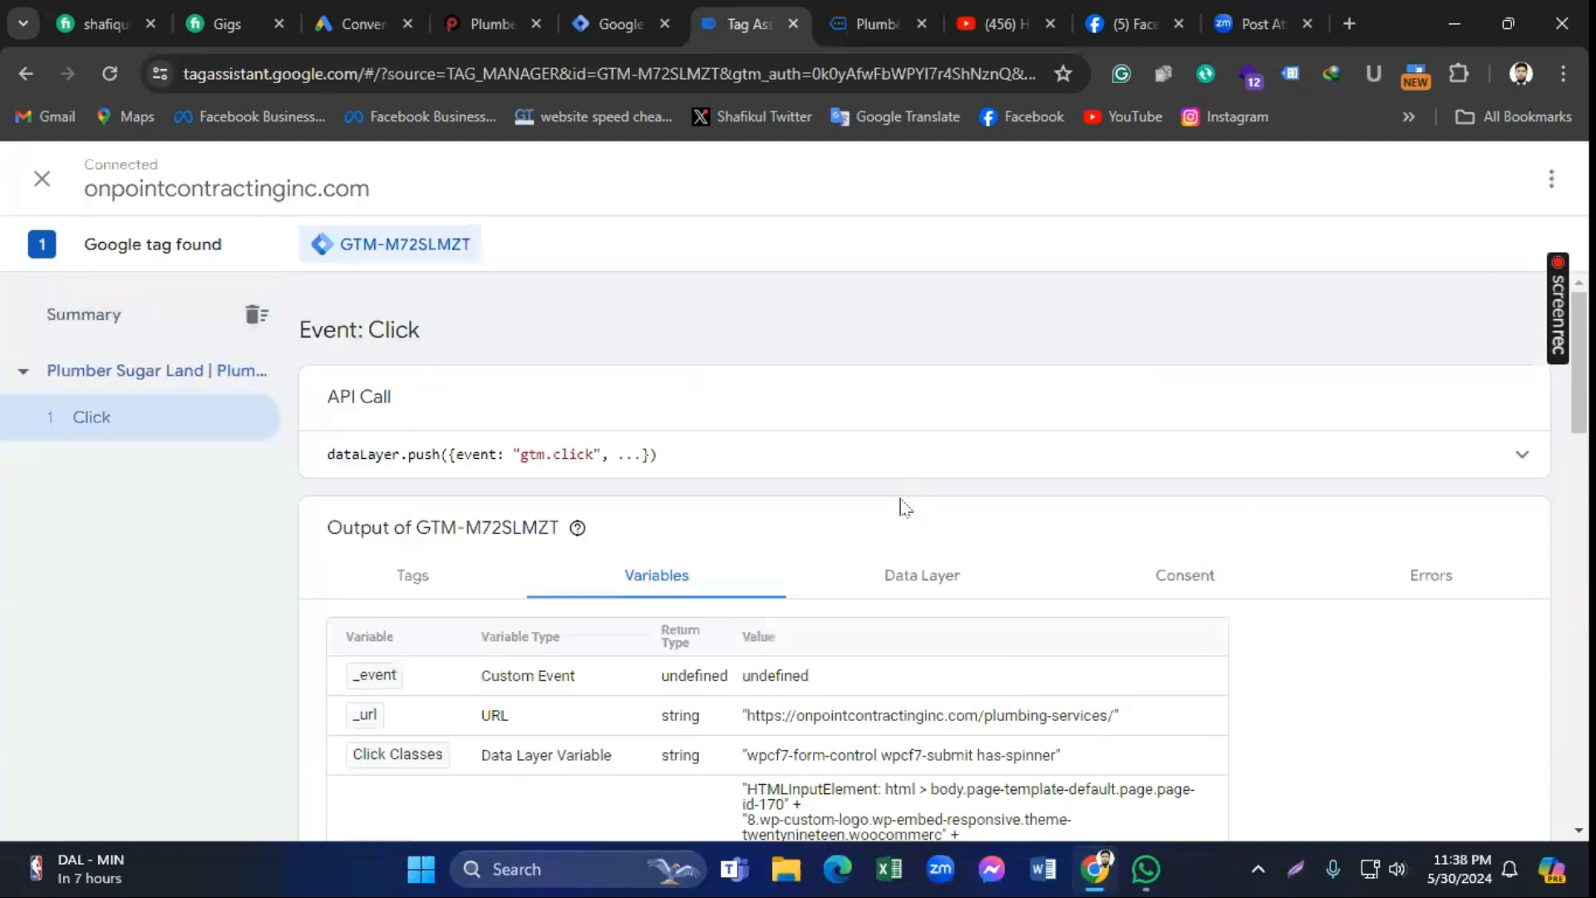
pyautogui.moveTo(1114, 717); pyautogui.dragTo(1029, 718)
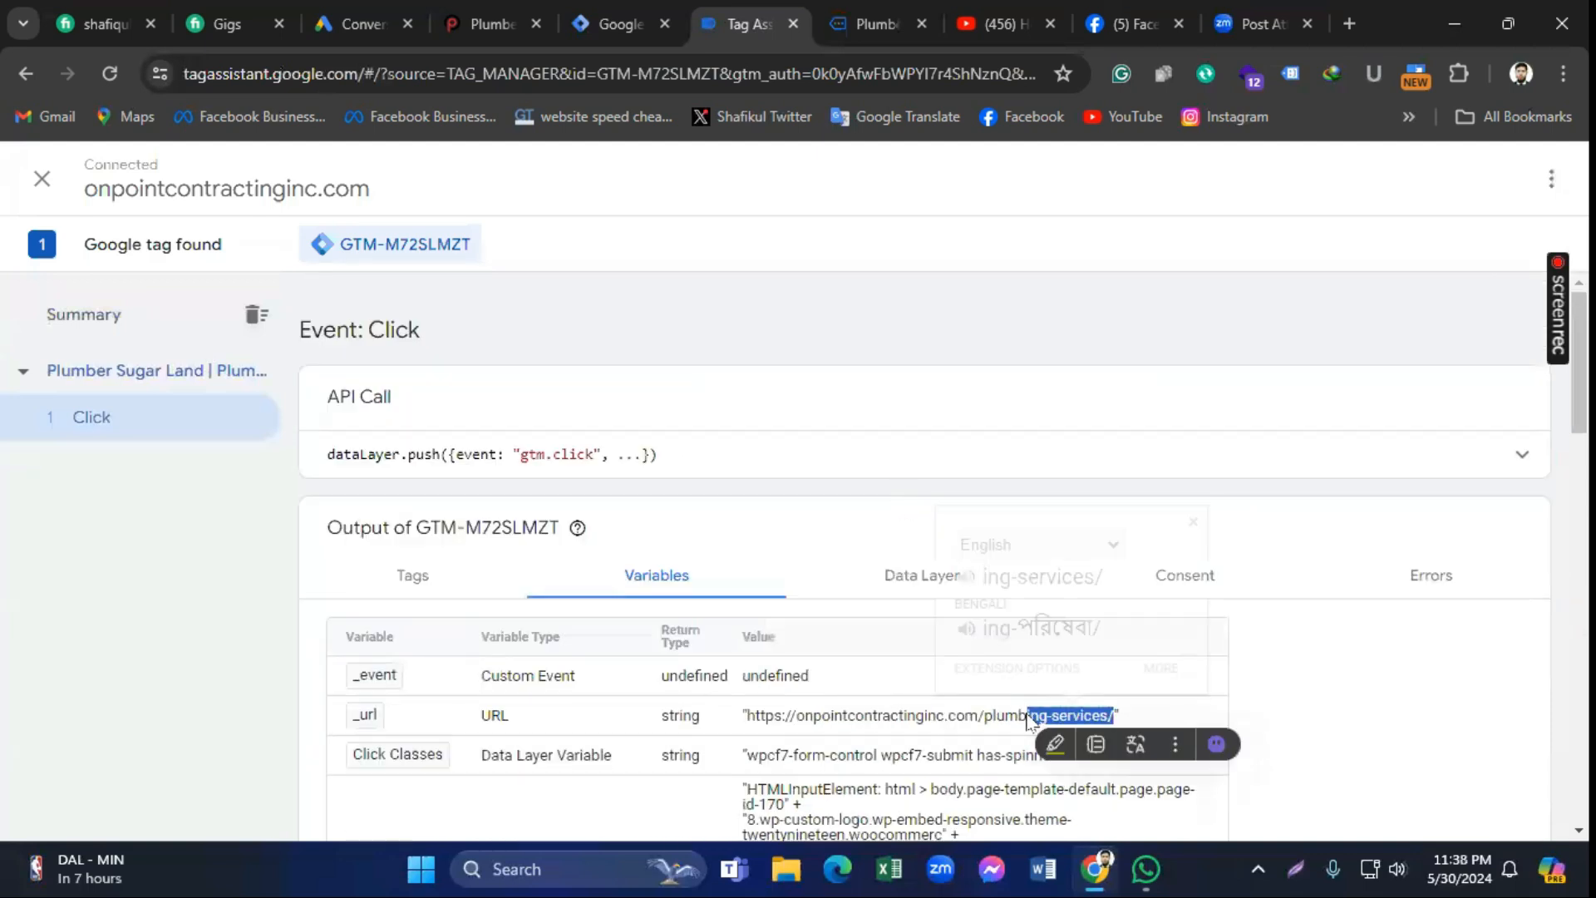
# Step: Inspect the "Thank you for your message. It has been sent." text on the plumbing services page and dock the developer tools below the page
pyautogui.click(862, 30)
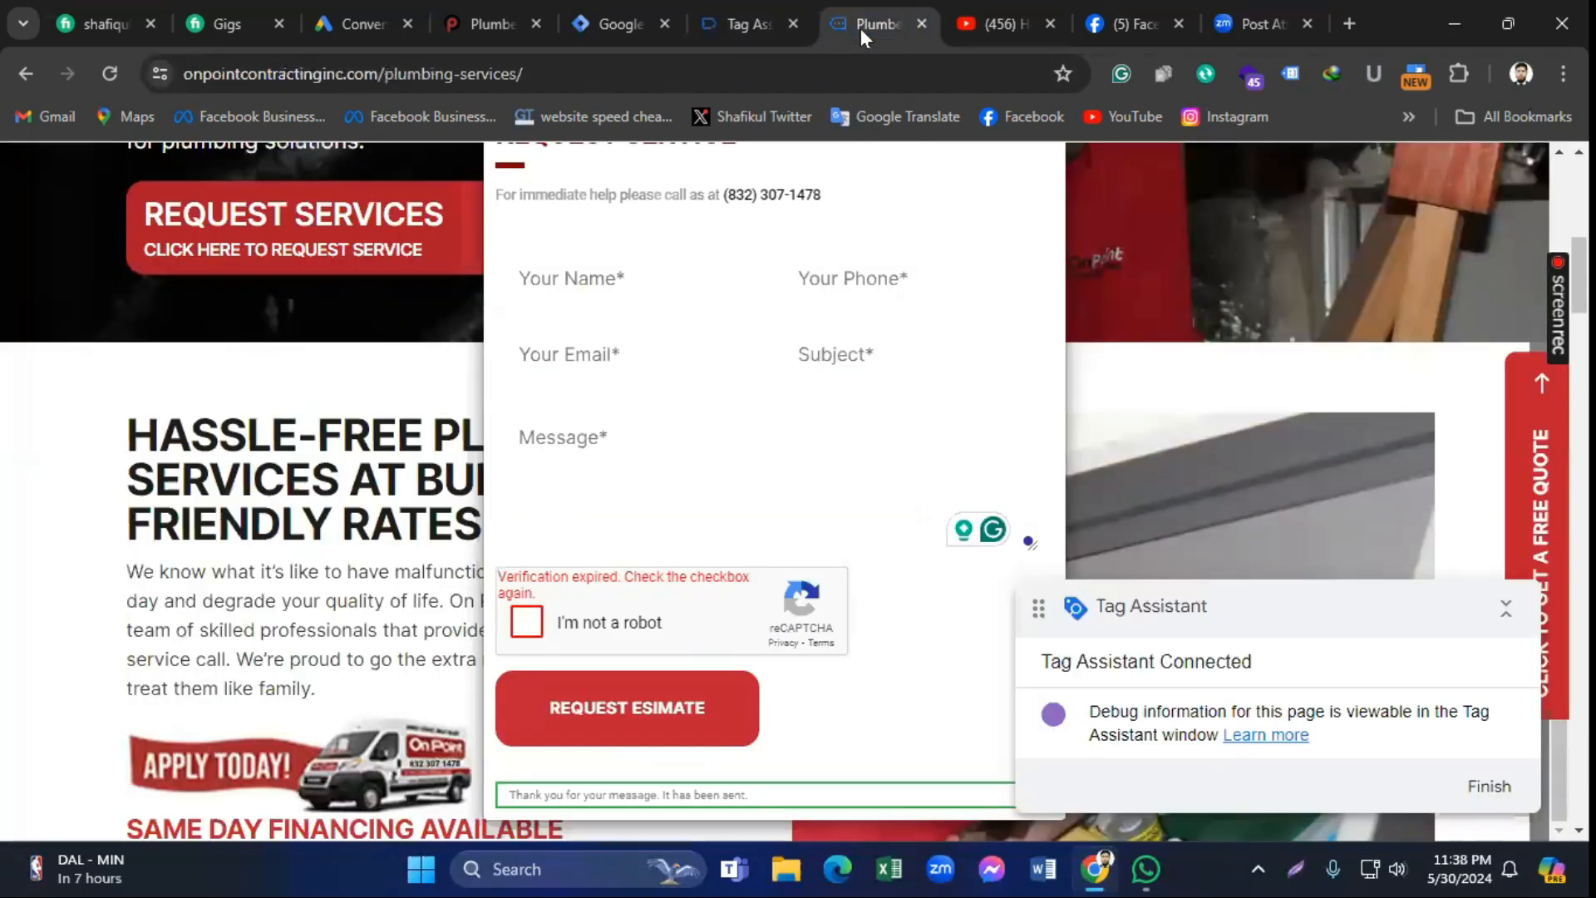
pyautogui.doubleClick(649, 794)
pyautogui.tripleClick(649, 794)
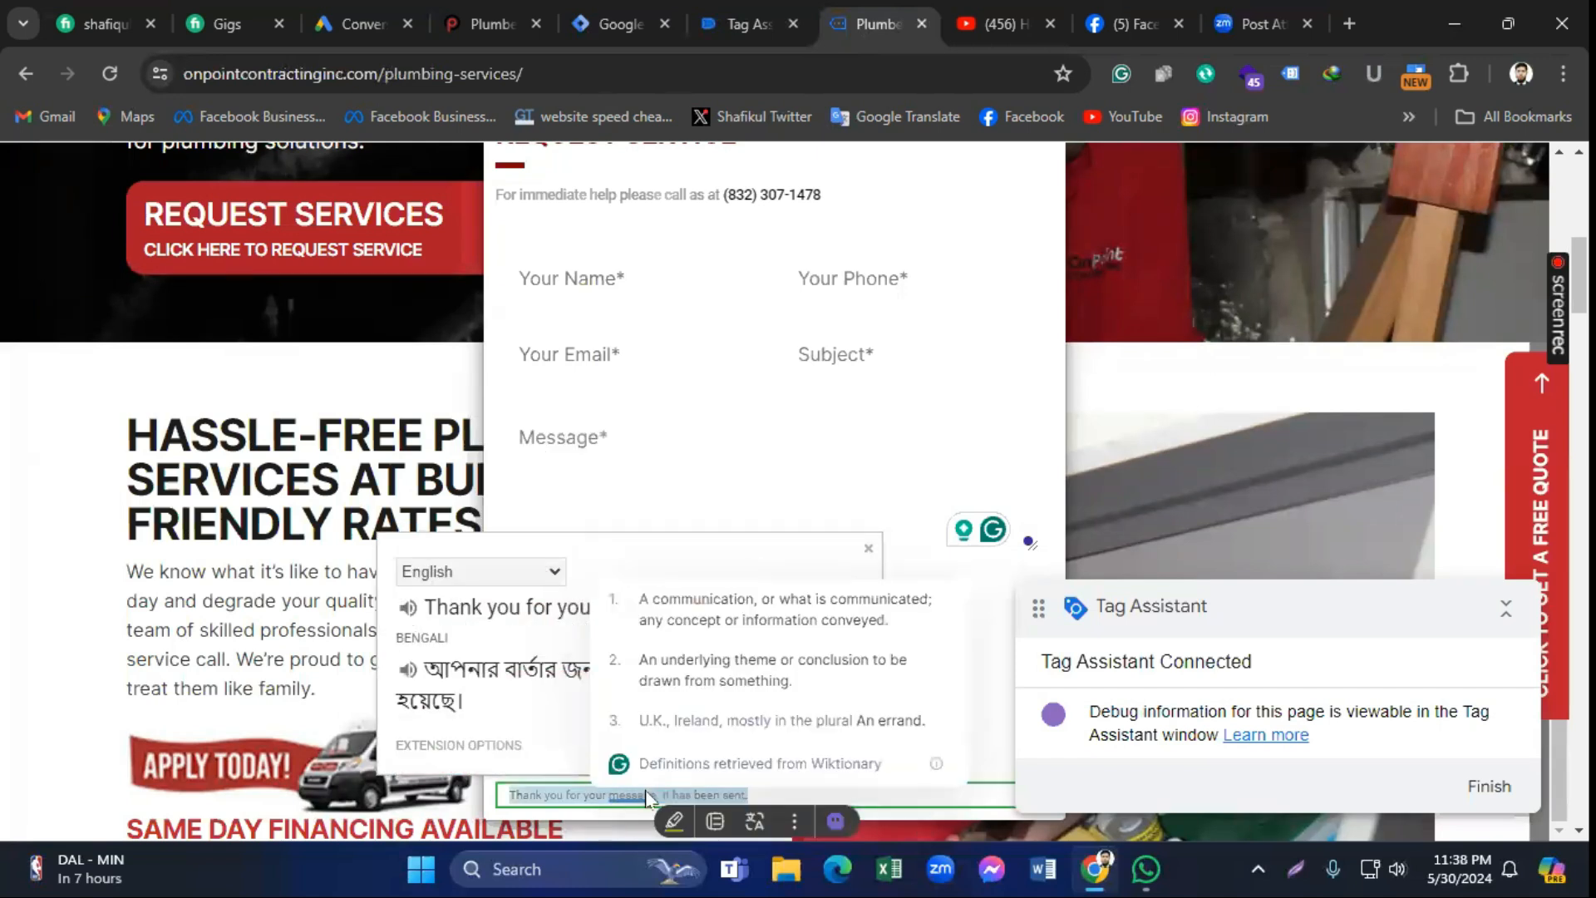
pyautogui.rightClick(650, 796)
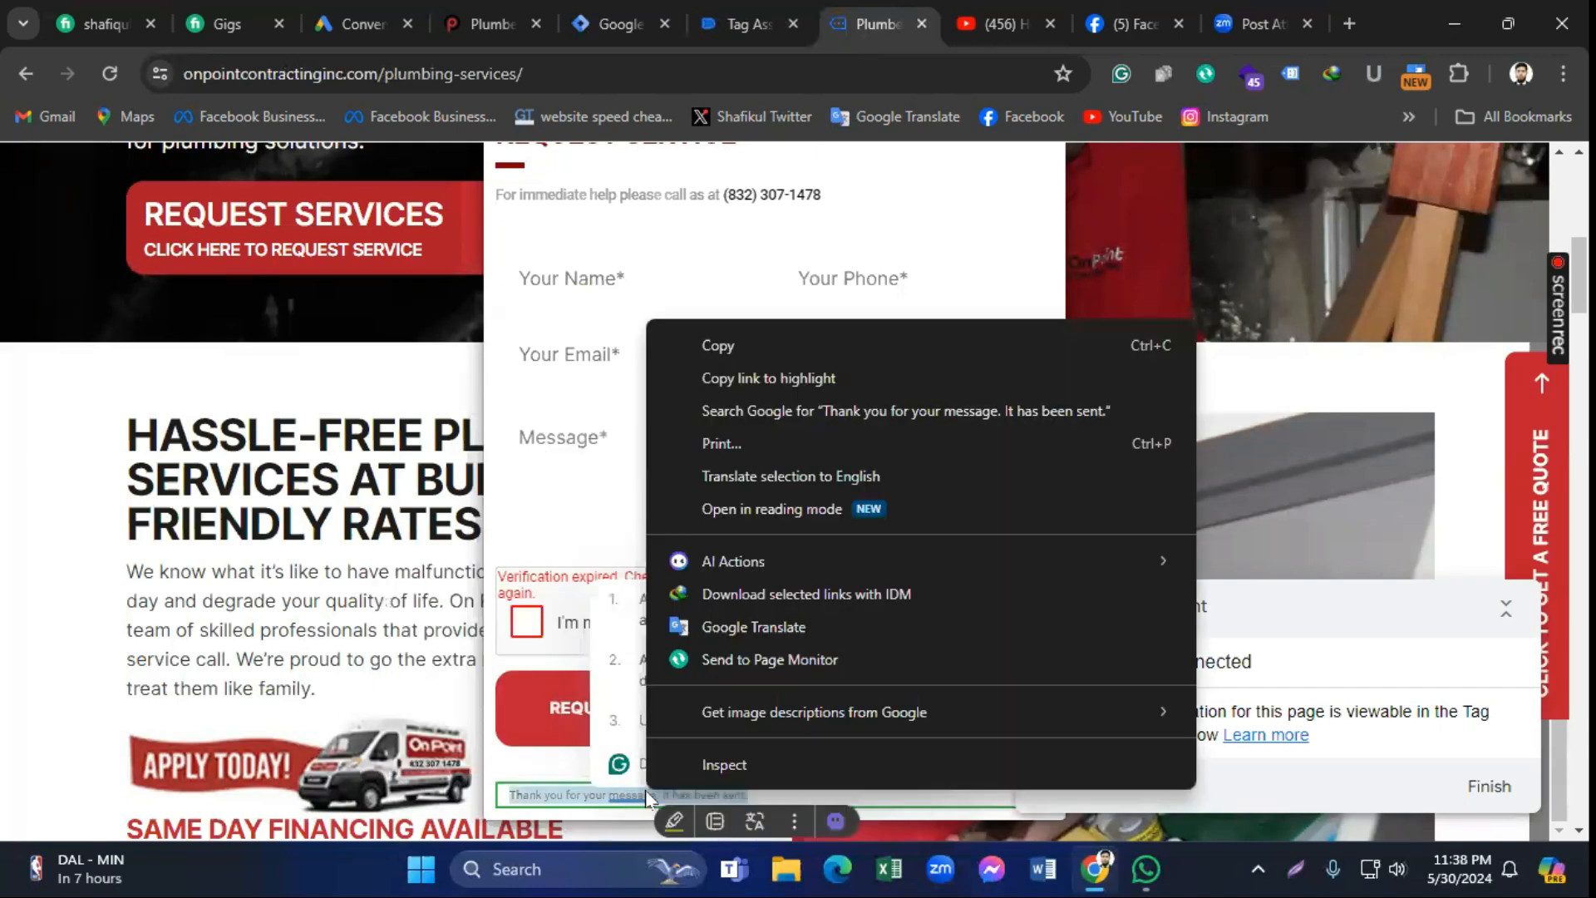
pyautogui.click(735, 765)
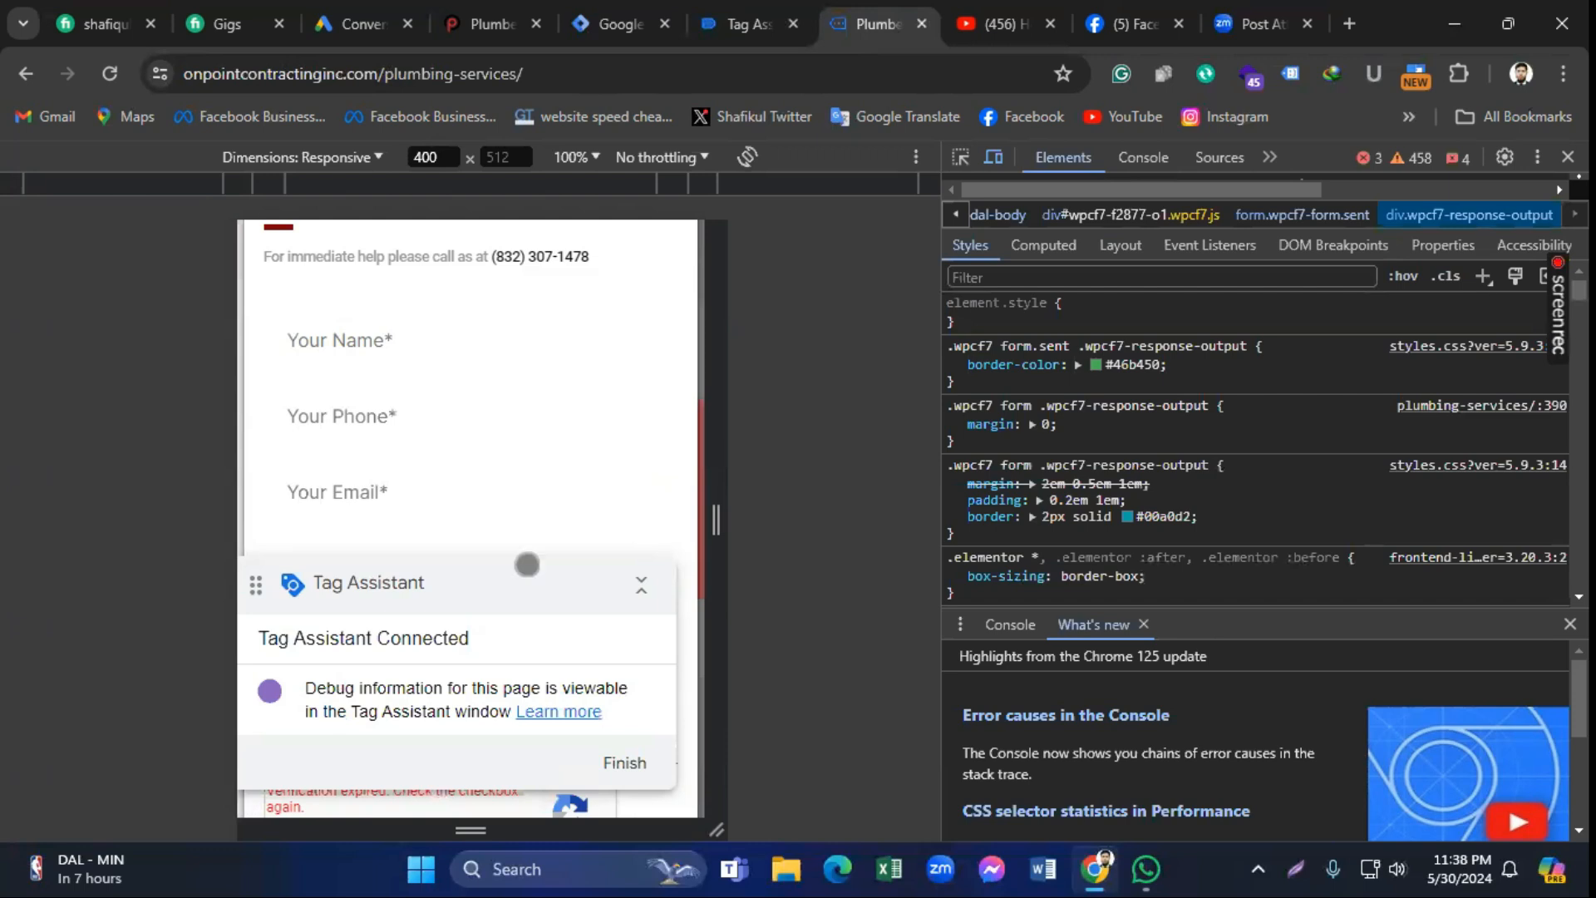
pyautogui.click(1539, 158)
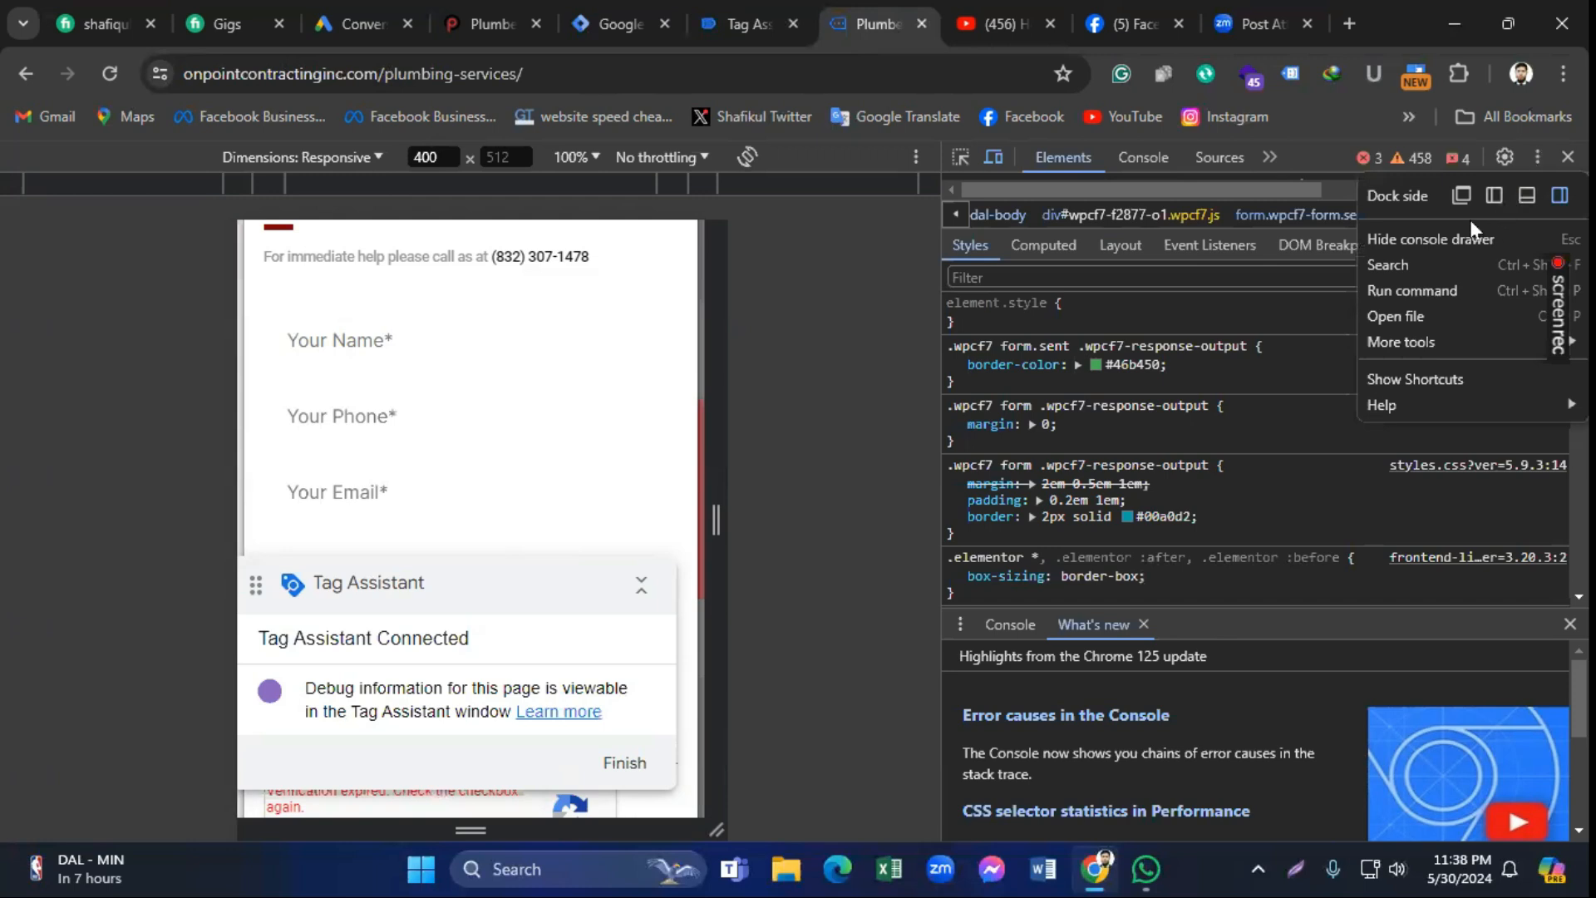
pyautogui.click(1527, 196)
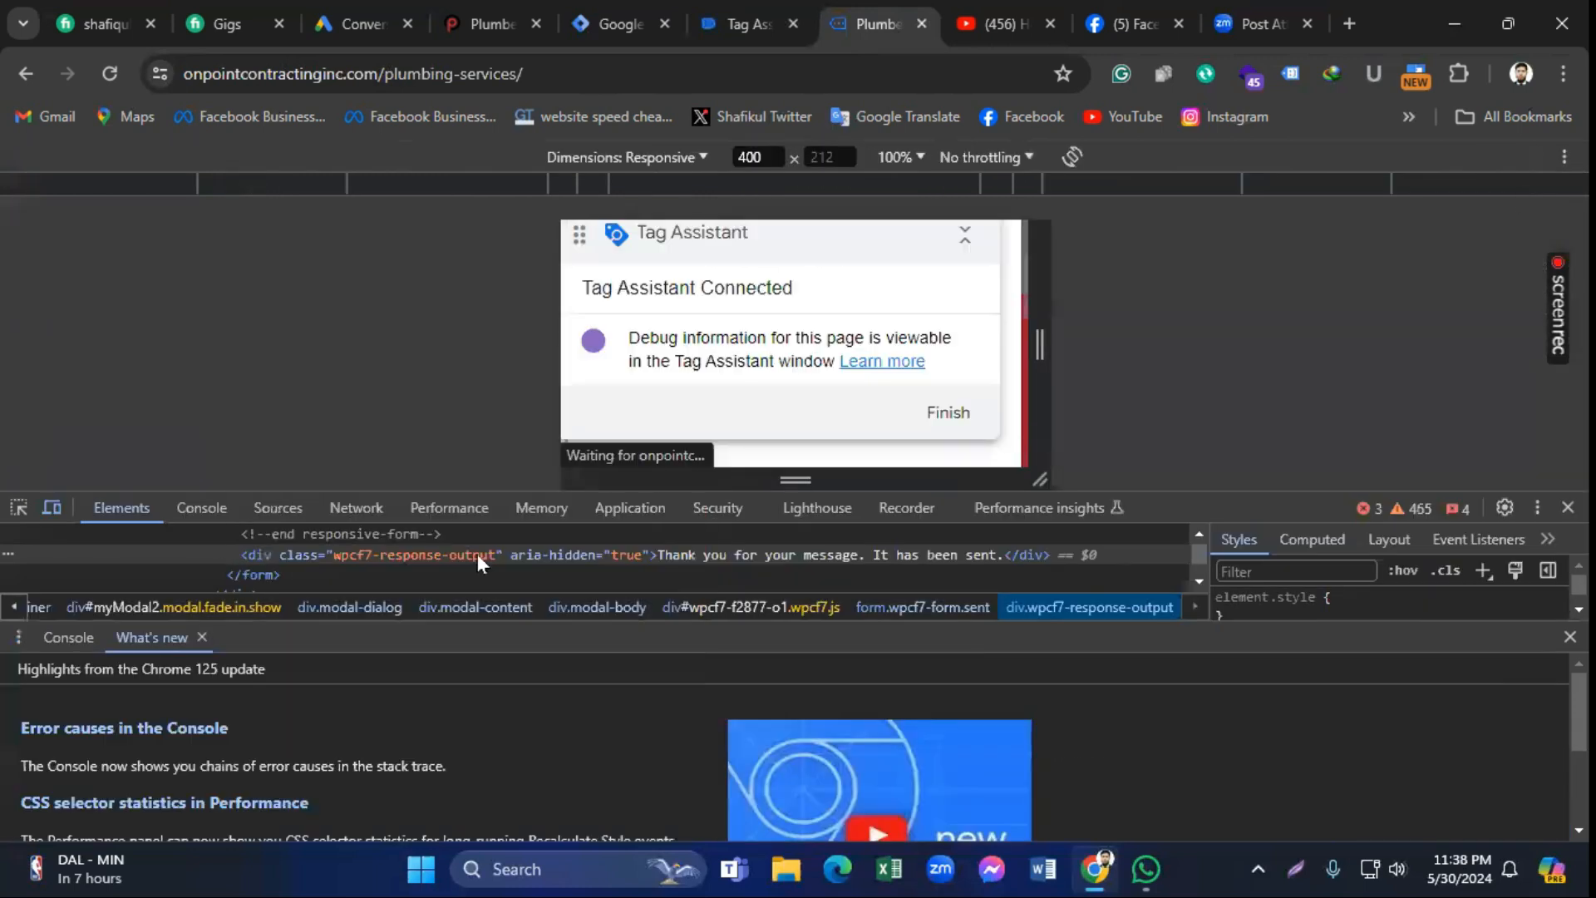
# Step: Try the Surface Pro 7 preset for the emulated page
pyautogui.click(623, 157)
pyautogui.scroll(-1, 636, 540)
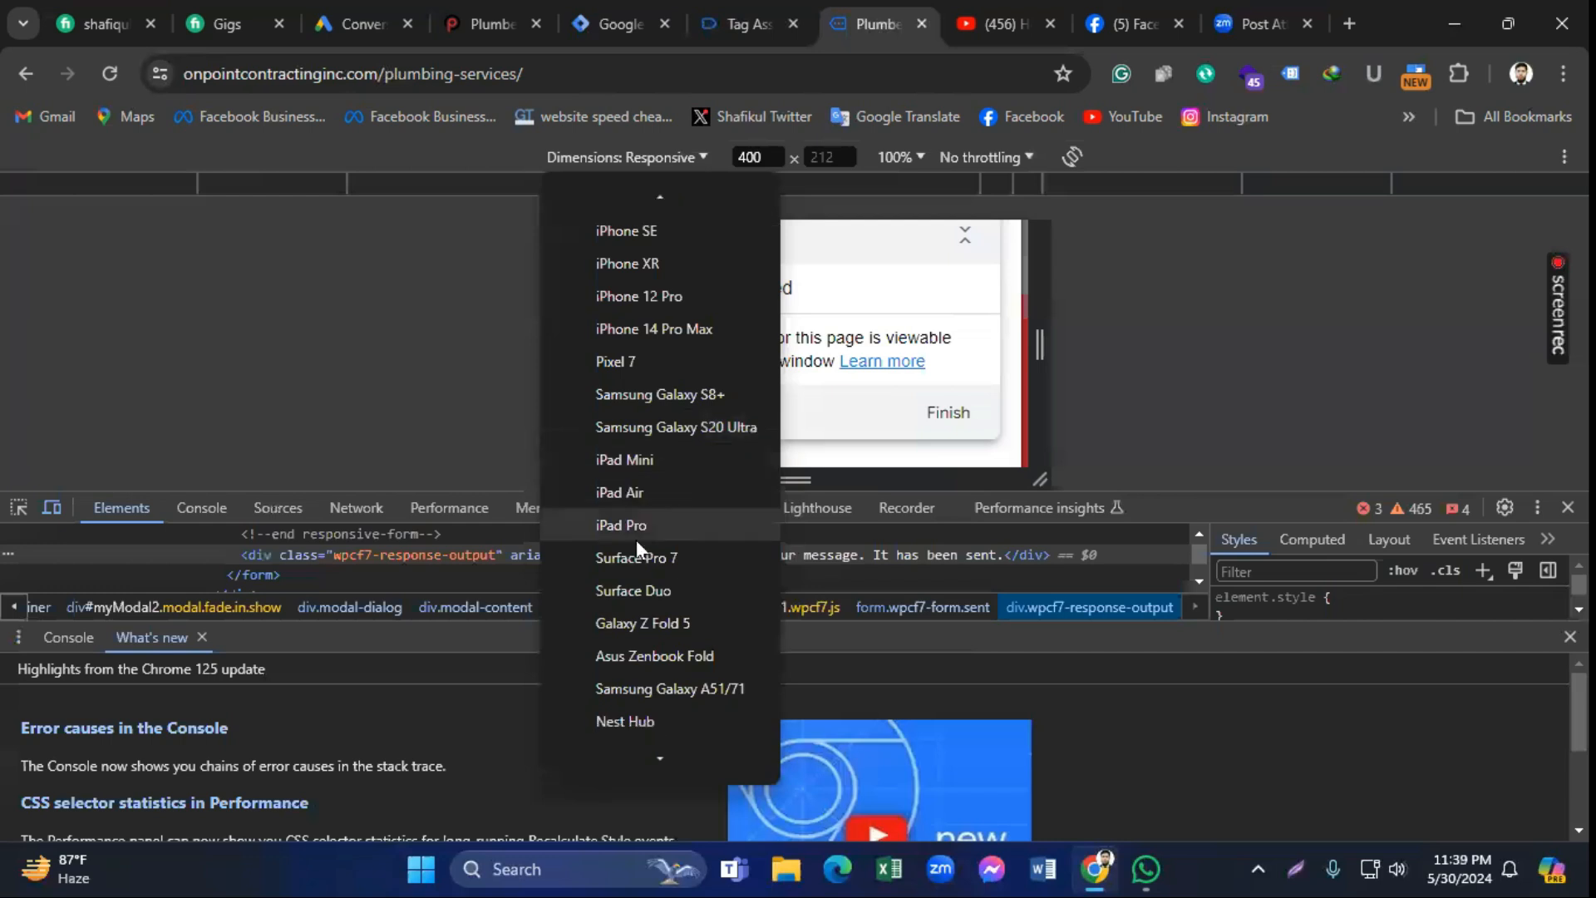
pyautogui.click(639, 559)
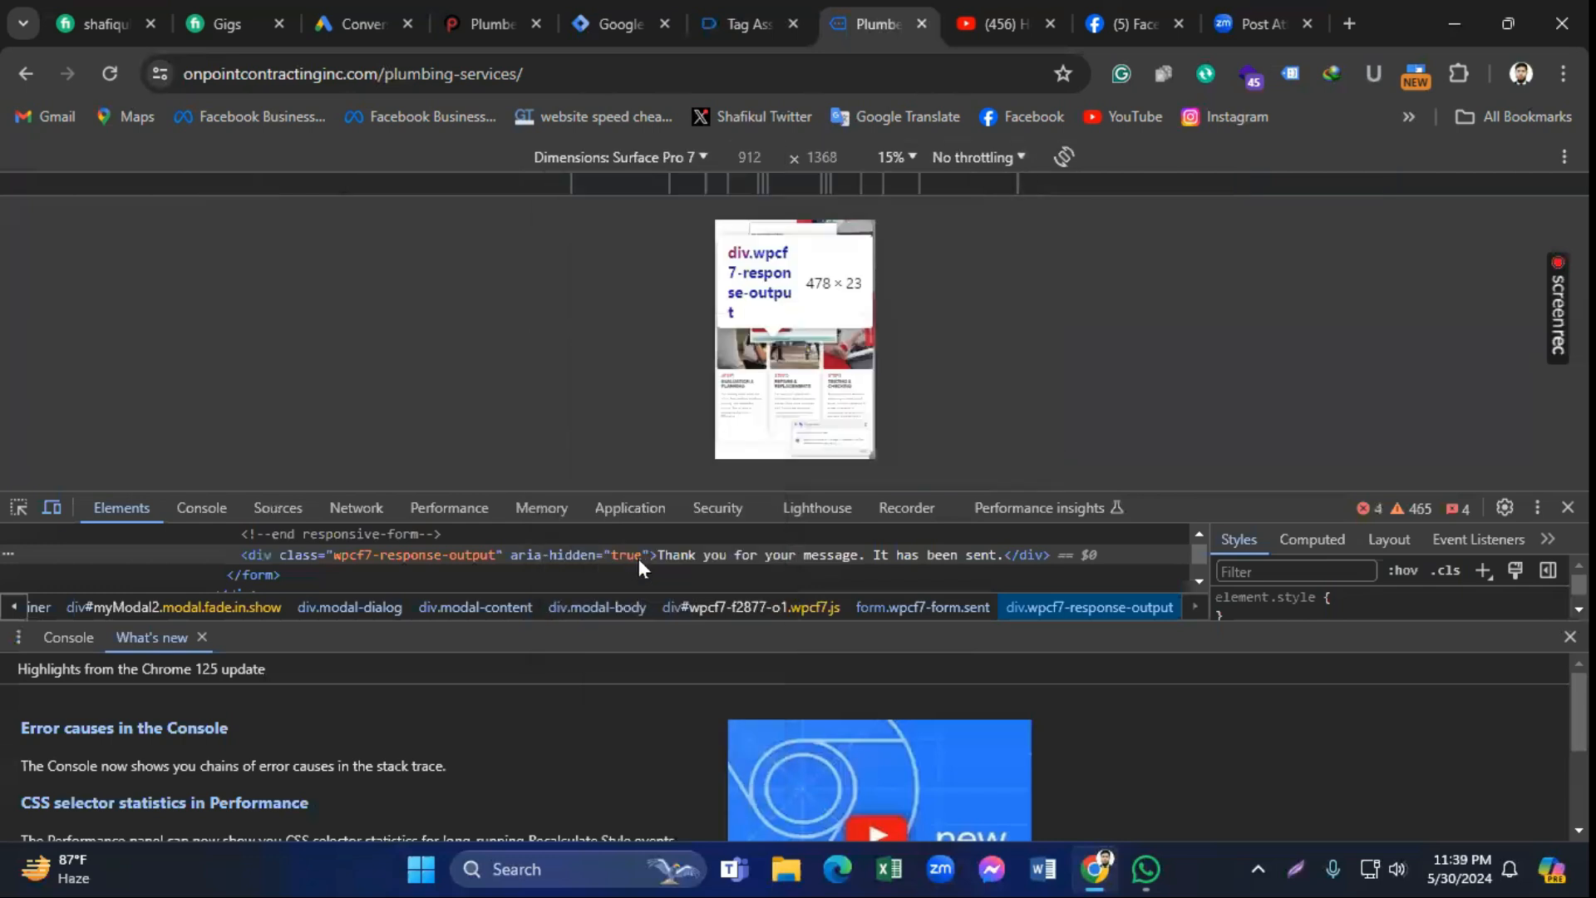
# Step: Emulate the page on a Samsung Galaxy S8+ at 100% zoom and bring the form's fields into view
pyautogui.click(701, 158)
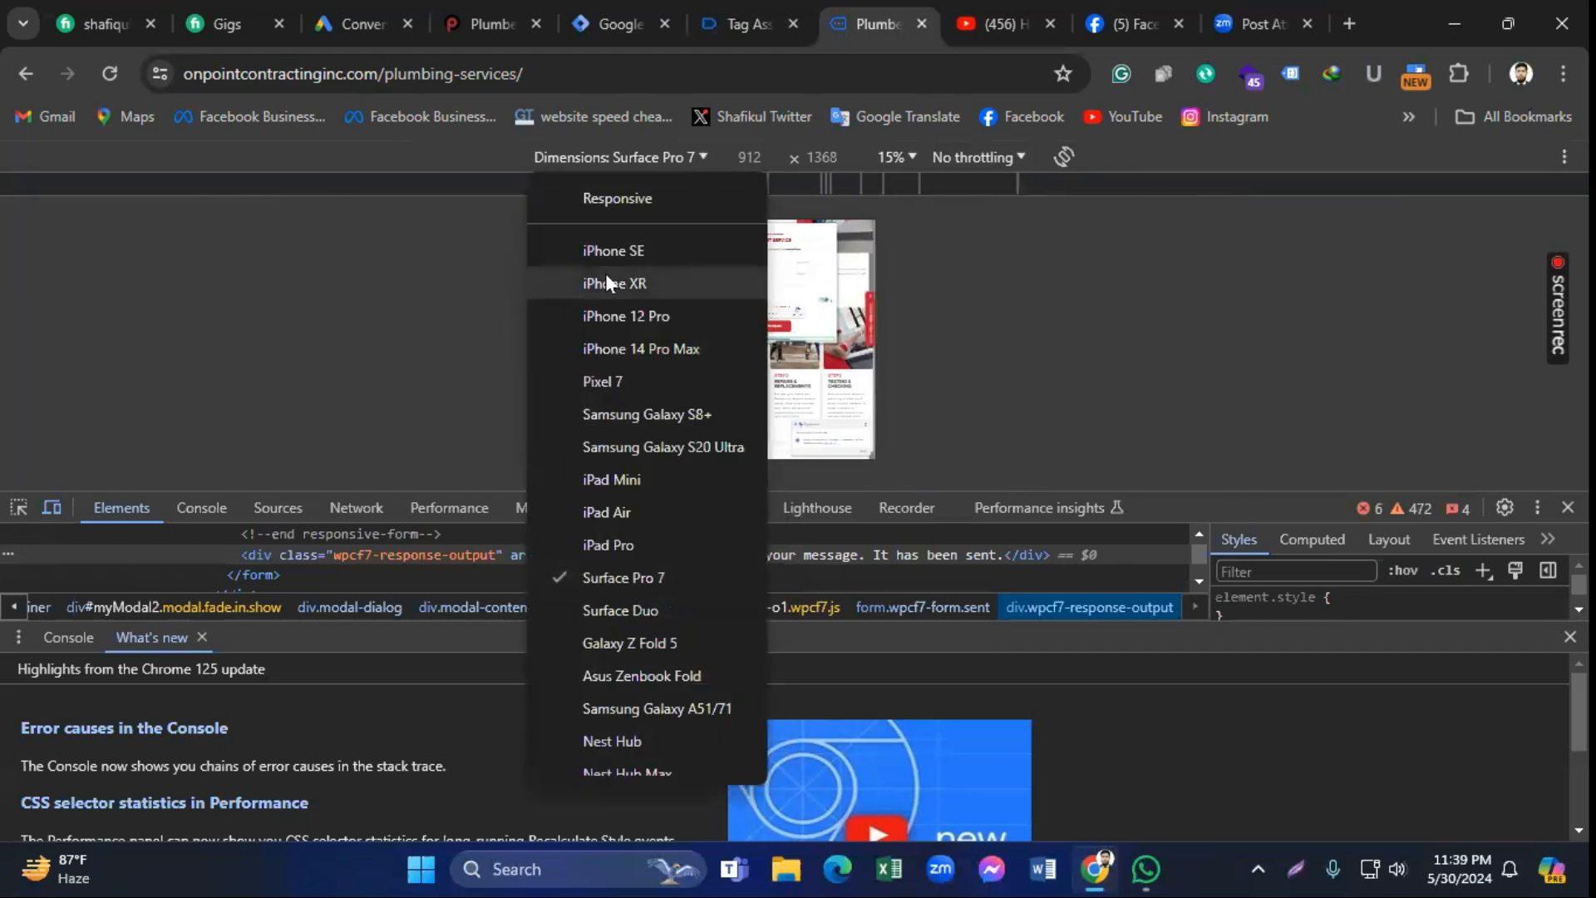
pyautogui.click(627, 414)
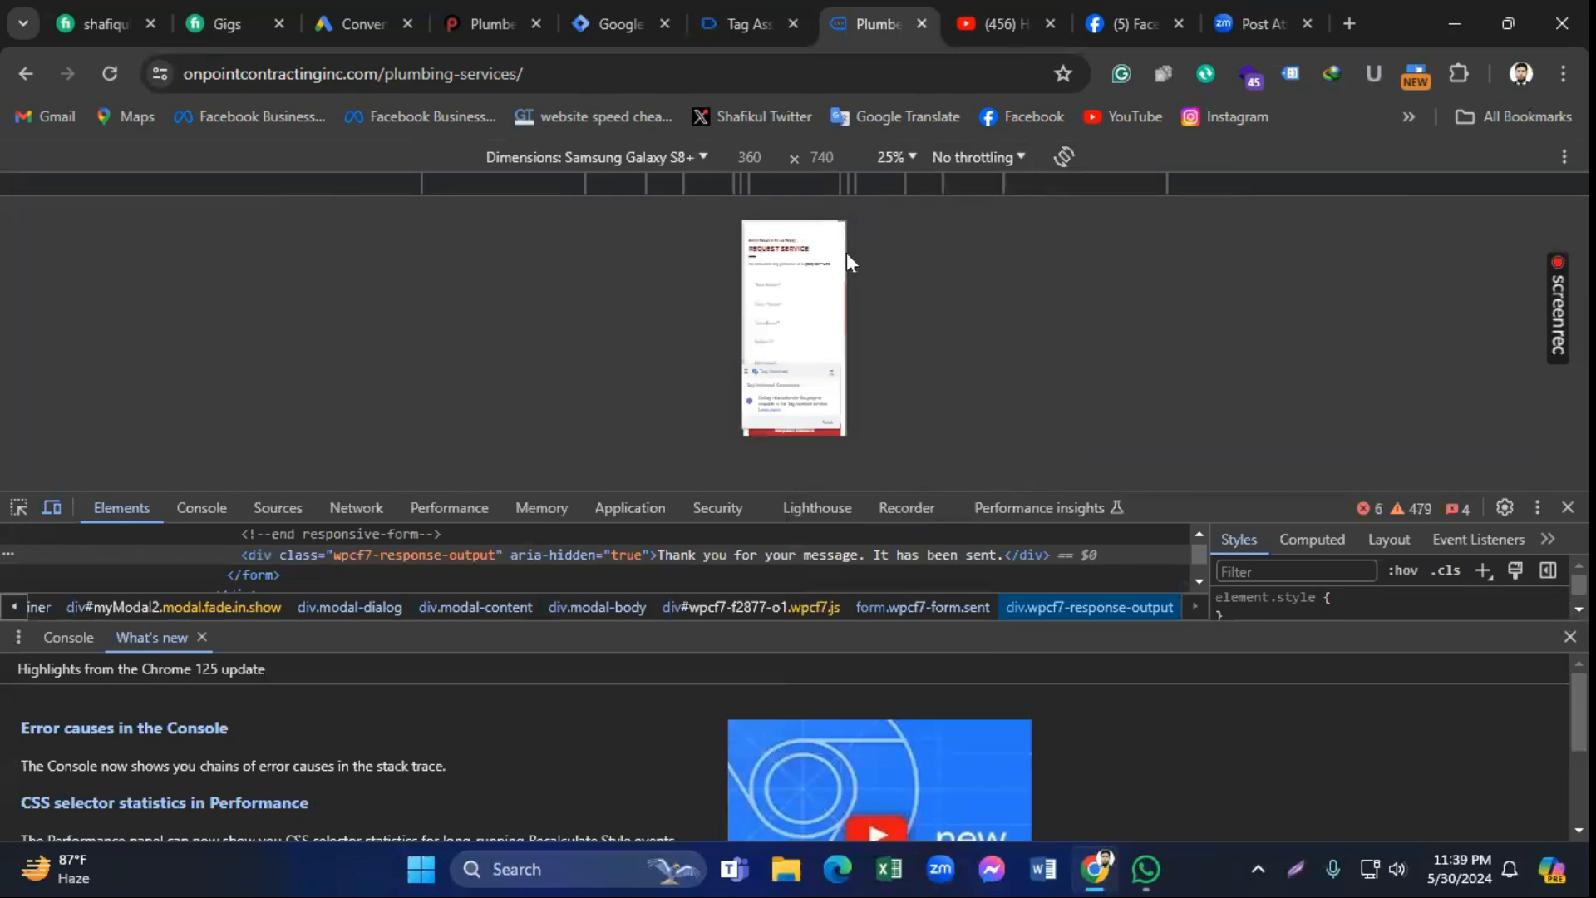
pyautogui.click(911, 157)
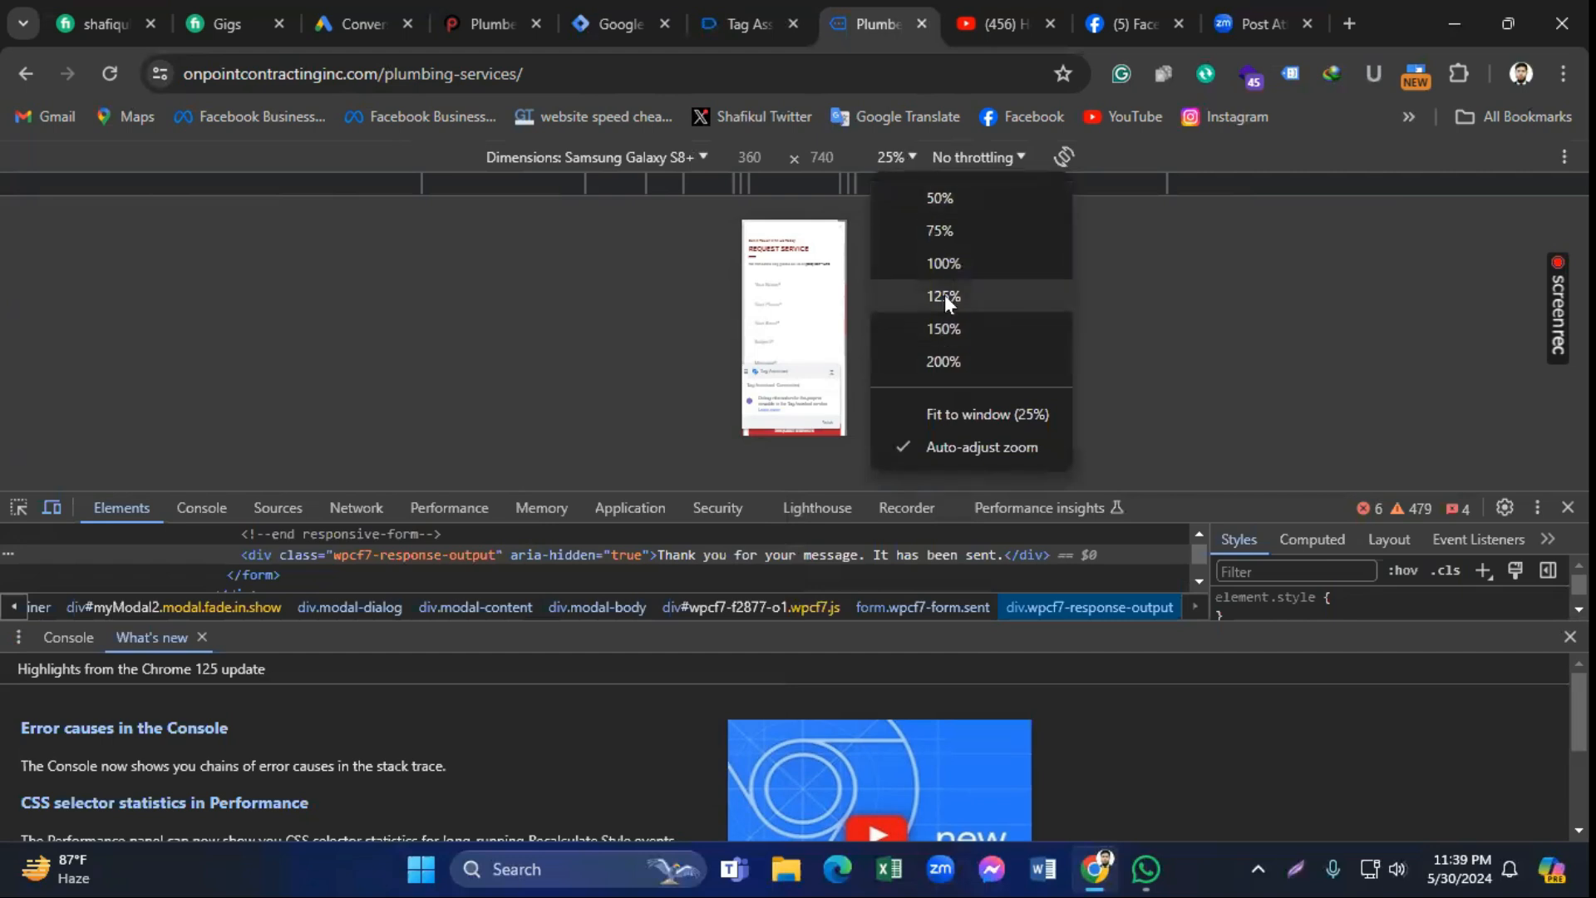
pyautogui.click(944, 263)
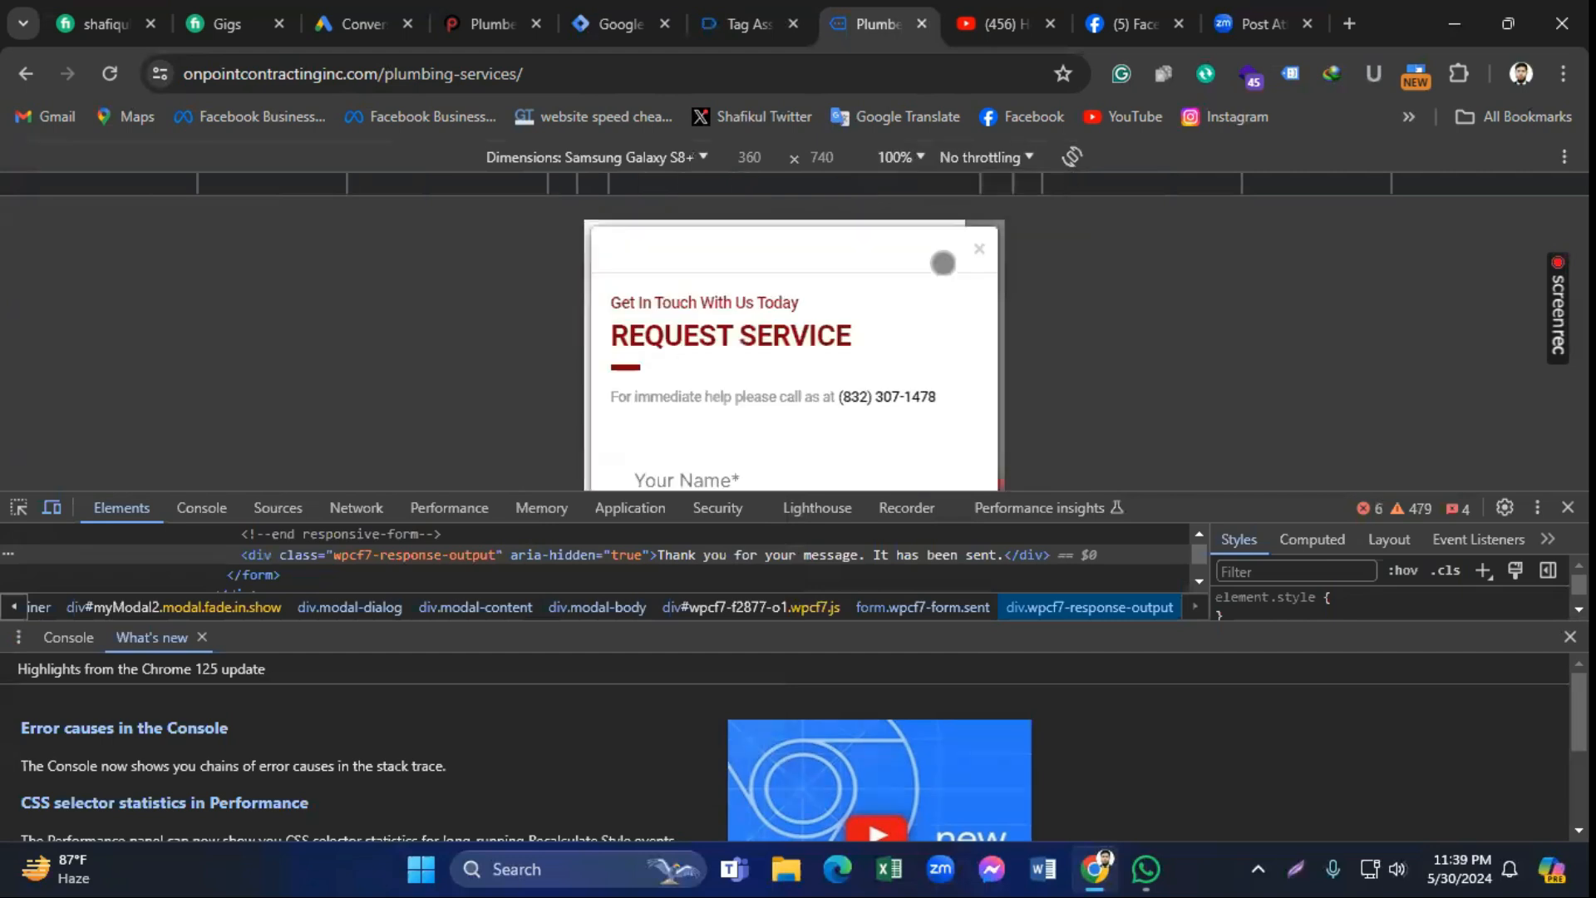
pyautogui.scroll(-1, 763, 336)
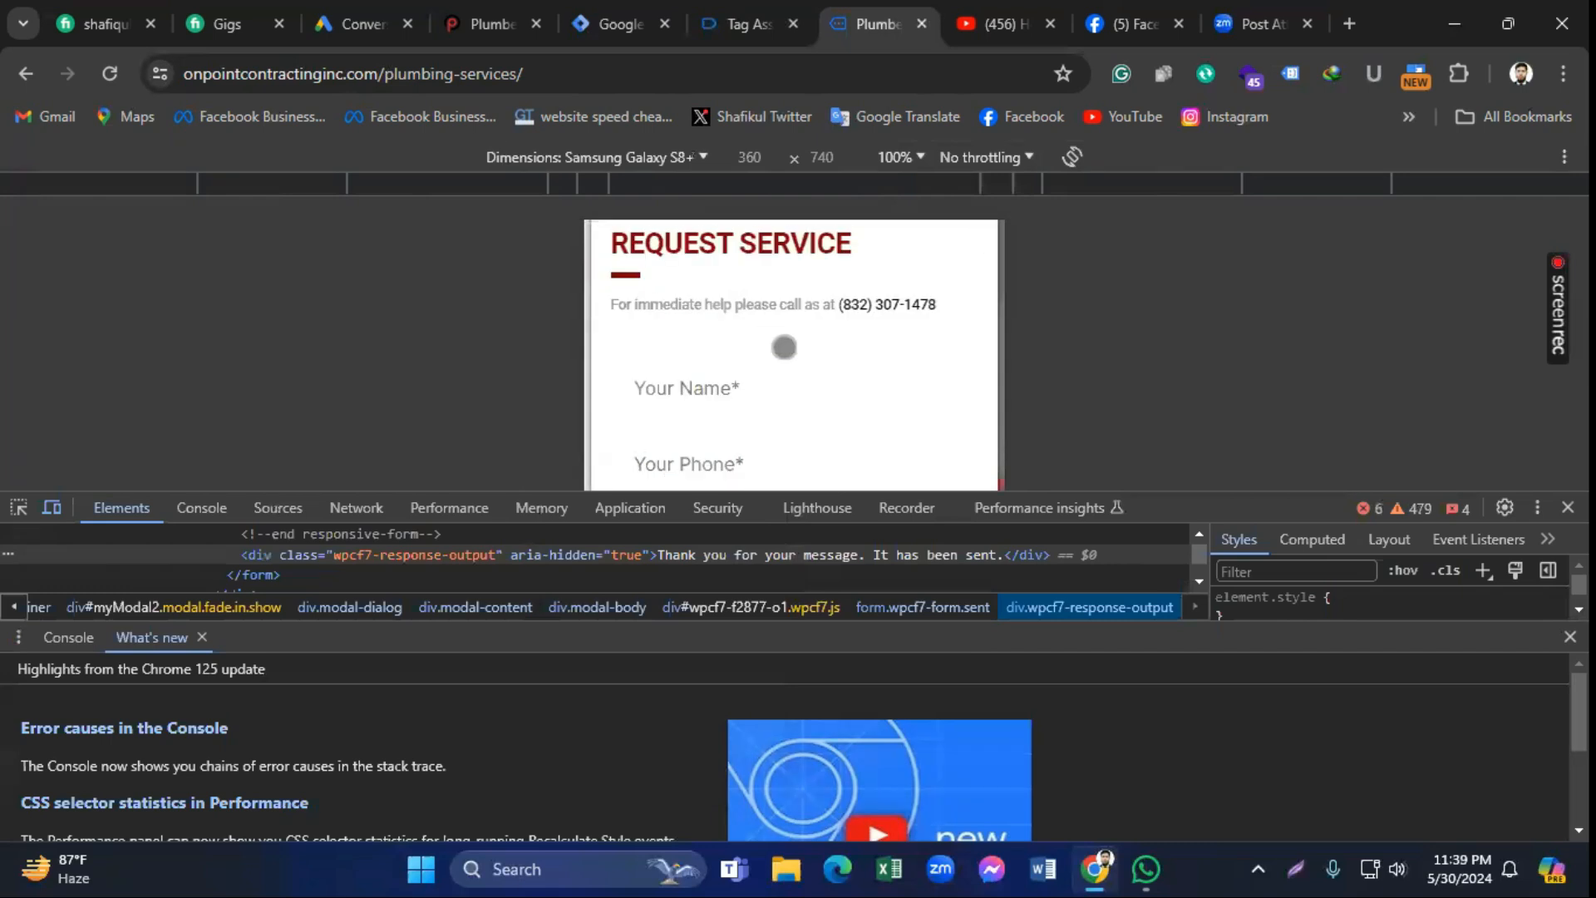
# Step: Shrink the developer tools area to give the emulated page more height
pyautogui.click(840, 497)
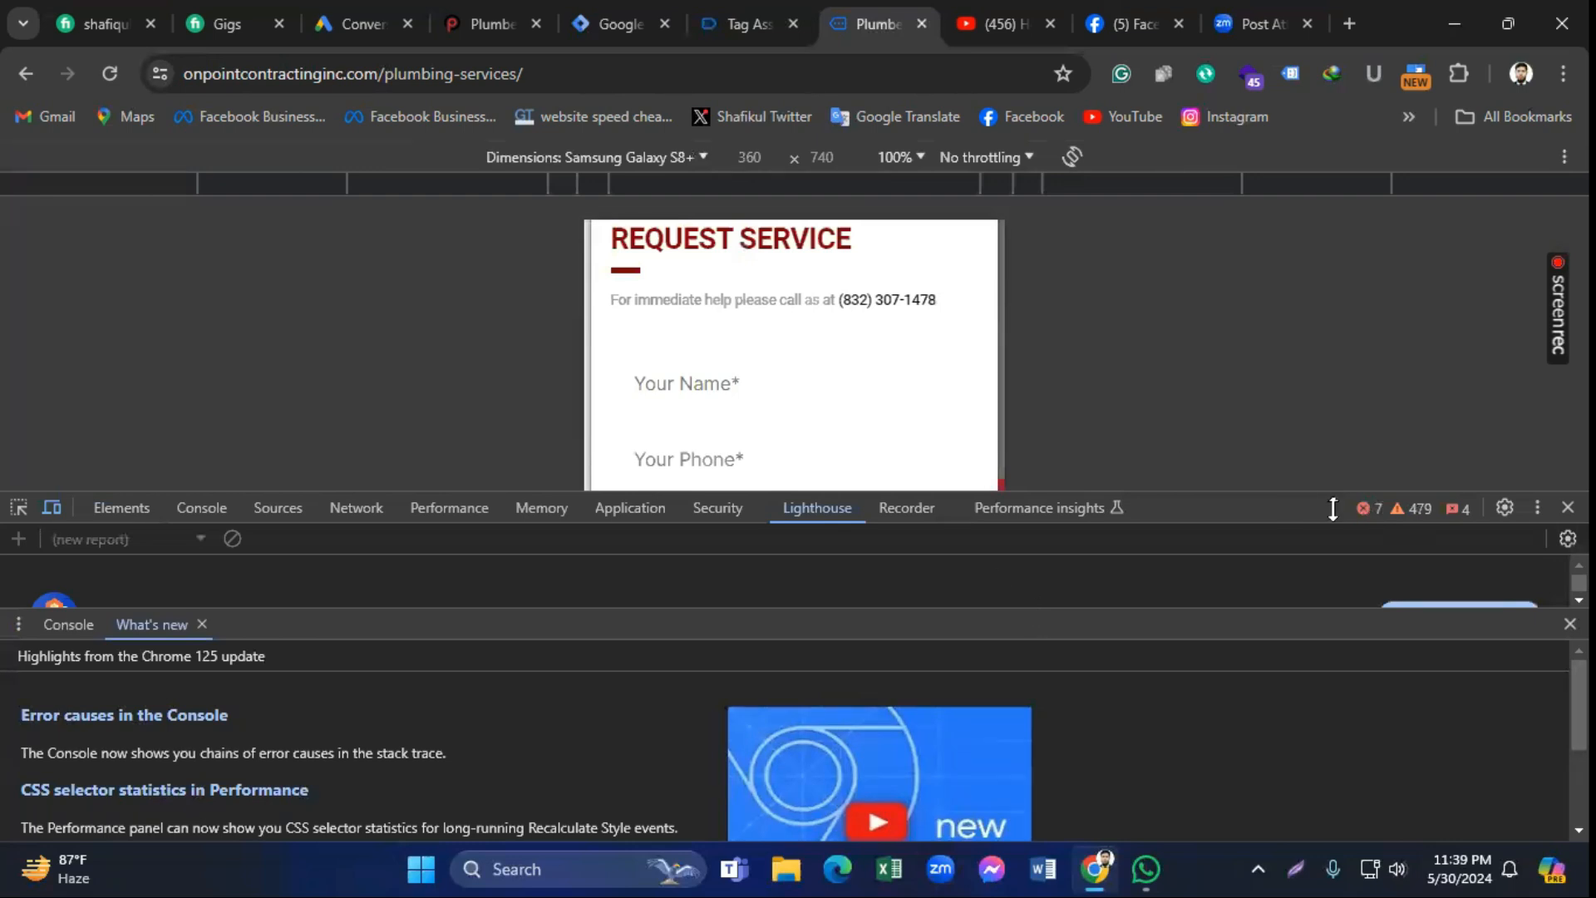
pyautogui.moveTo(1312, 511); pyautogui.dragTo(1293, 692)
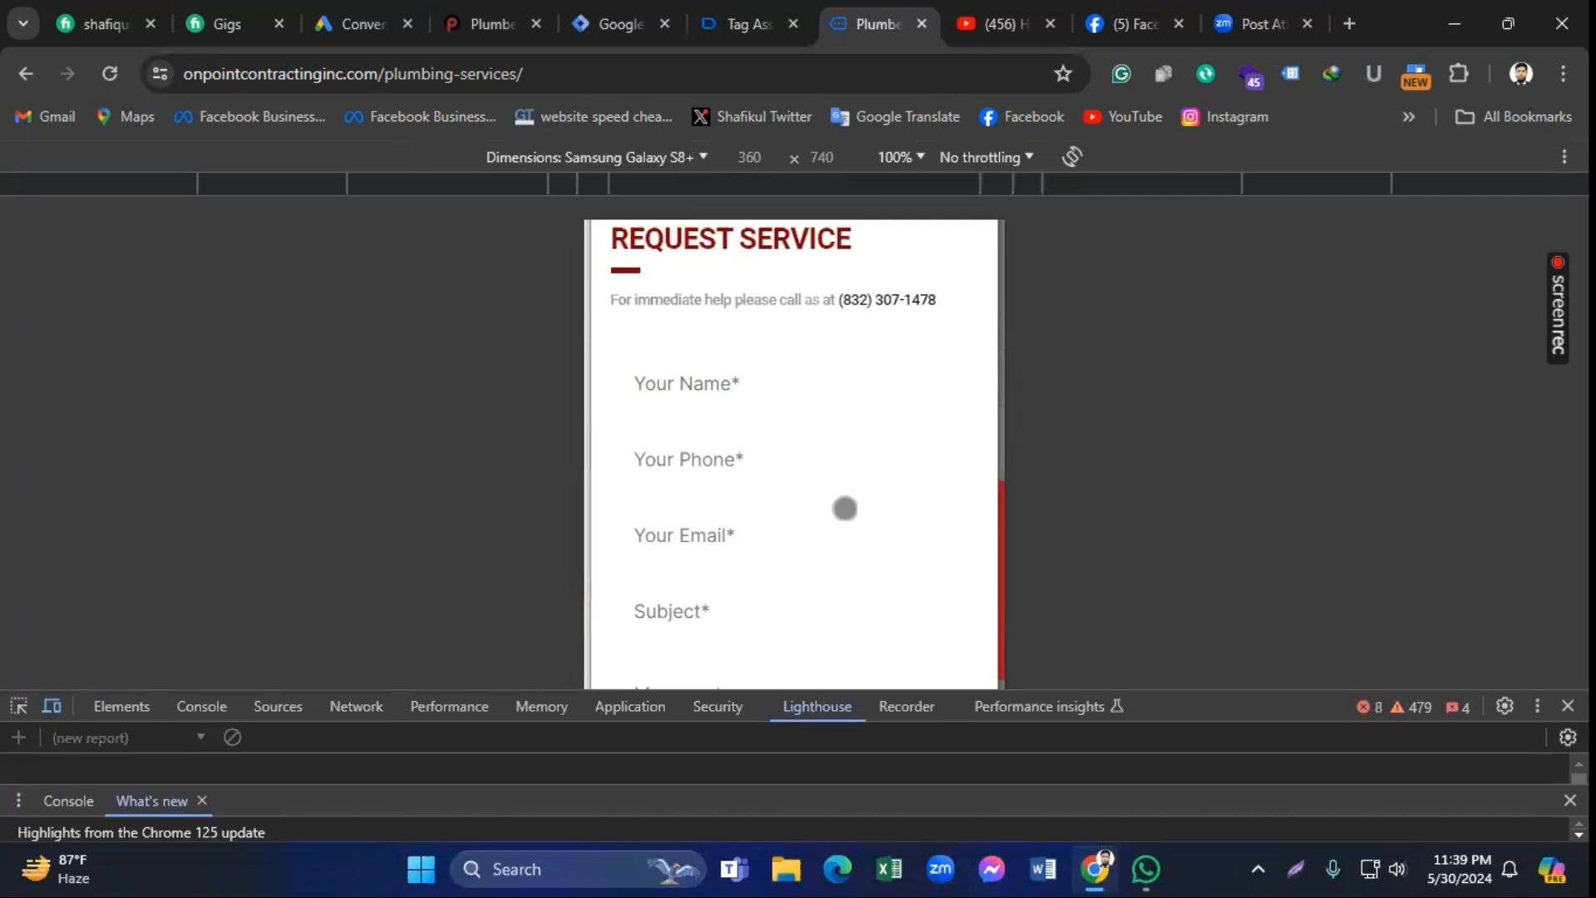
pyautogui.click(984, 513)
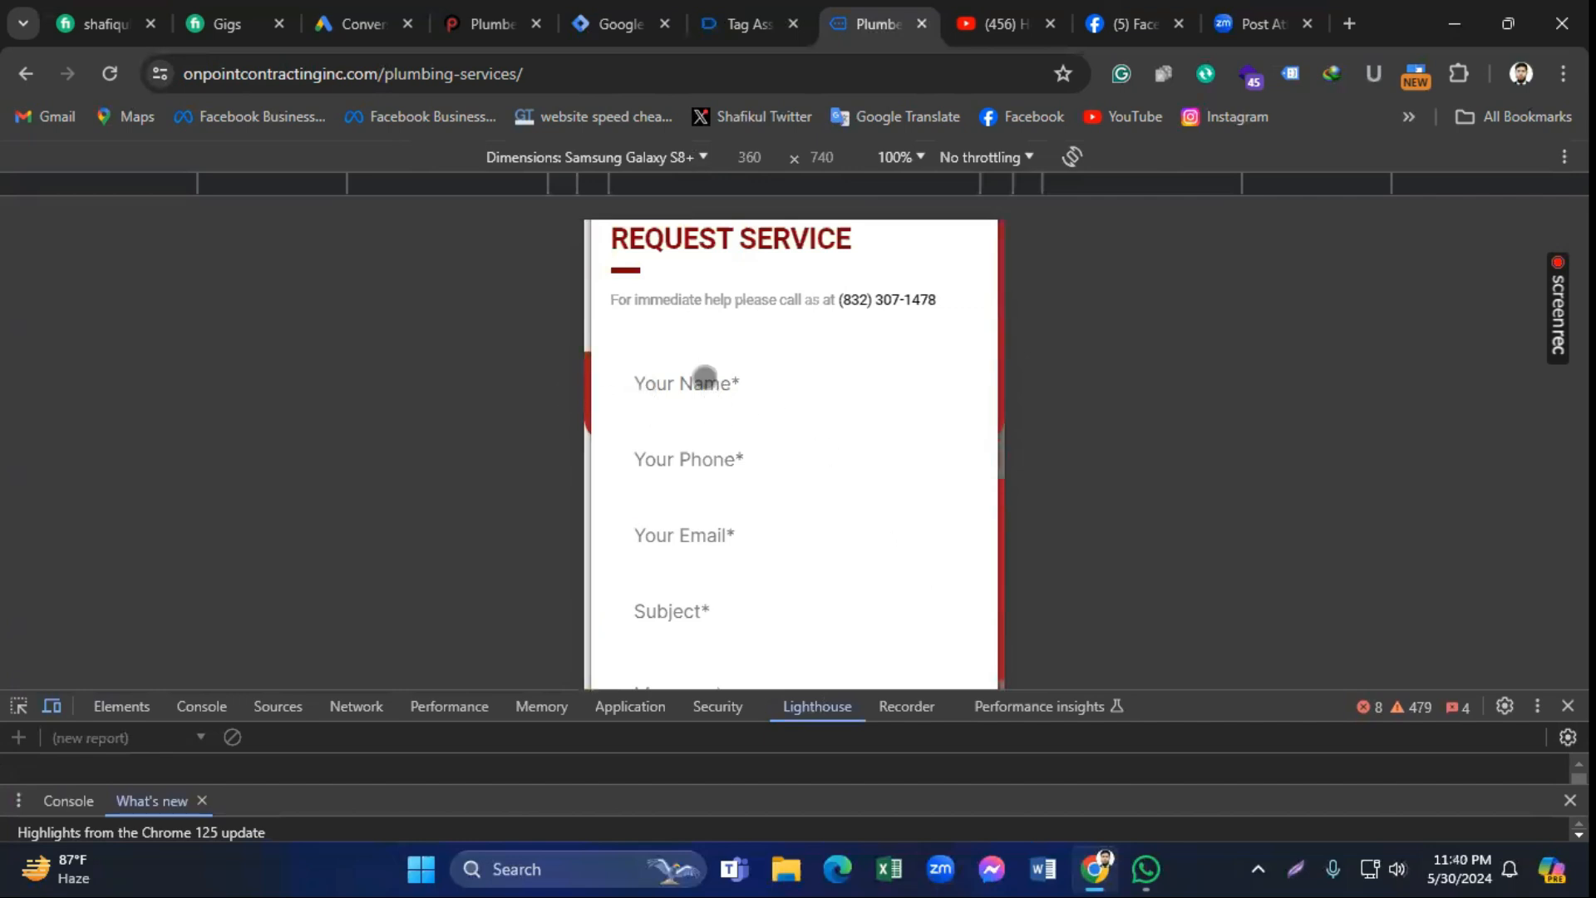
# Step: Fill in the Request Service form with "test" as name and subject, plus the saved contact phone number and e-mail
pyautogui.click(705, 378)
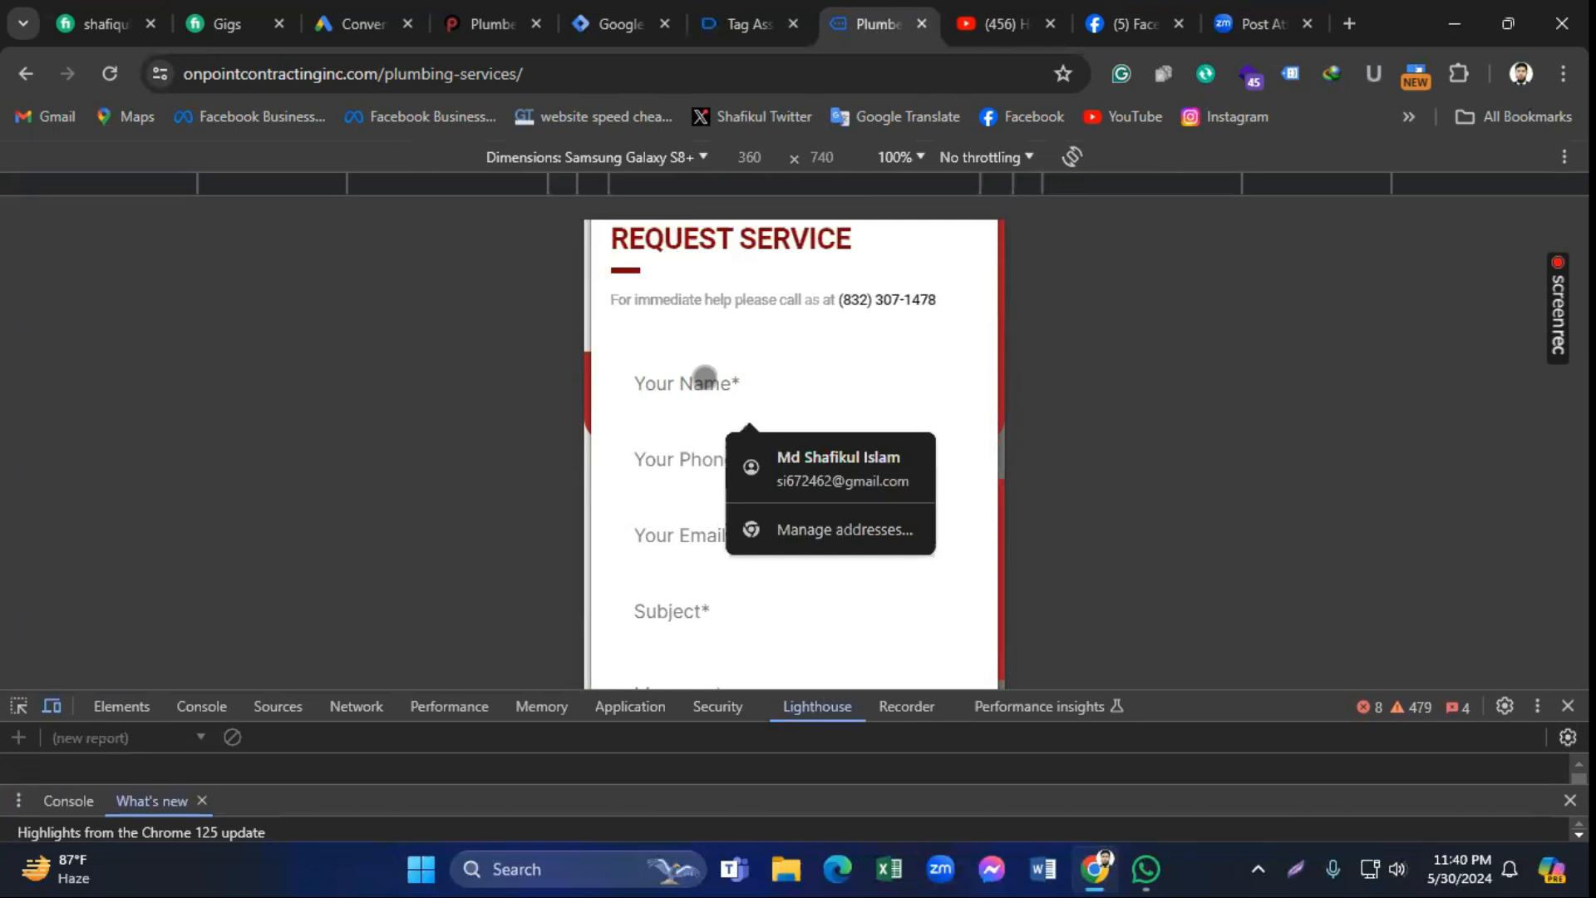
pyautogui.write('test')
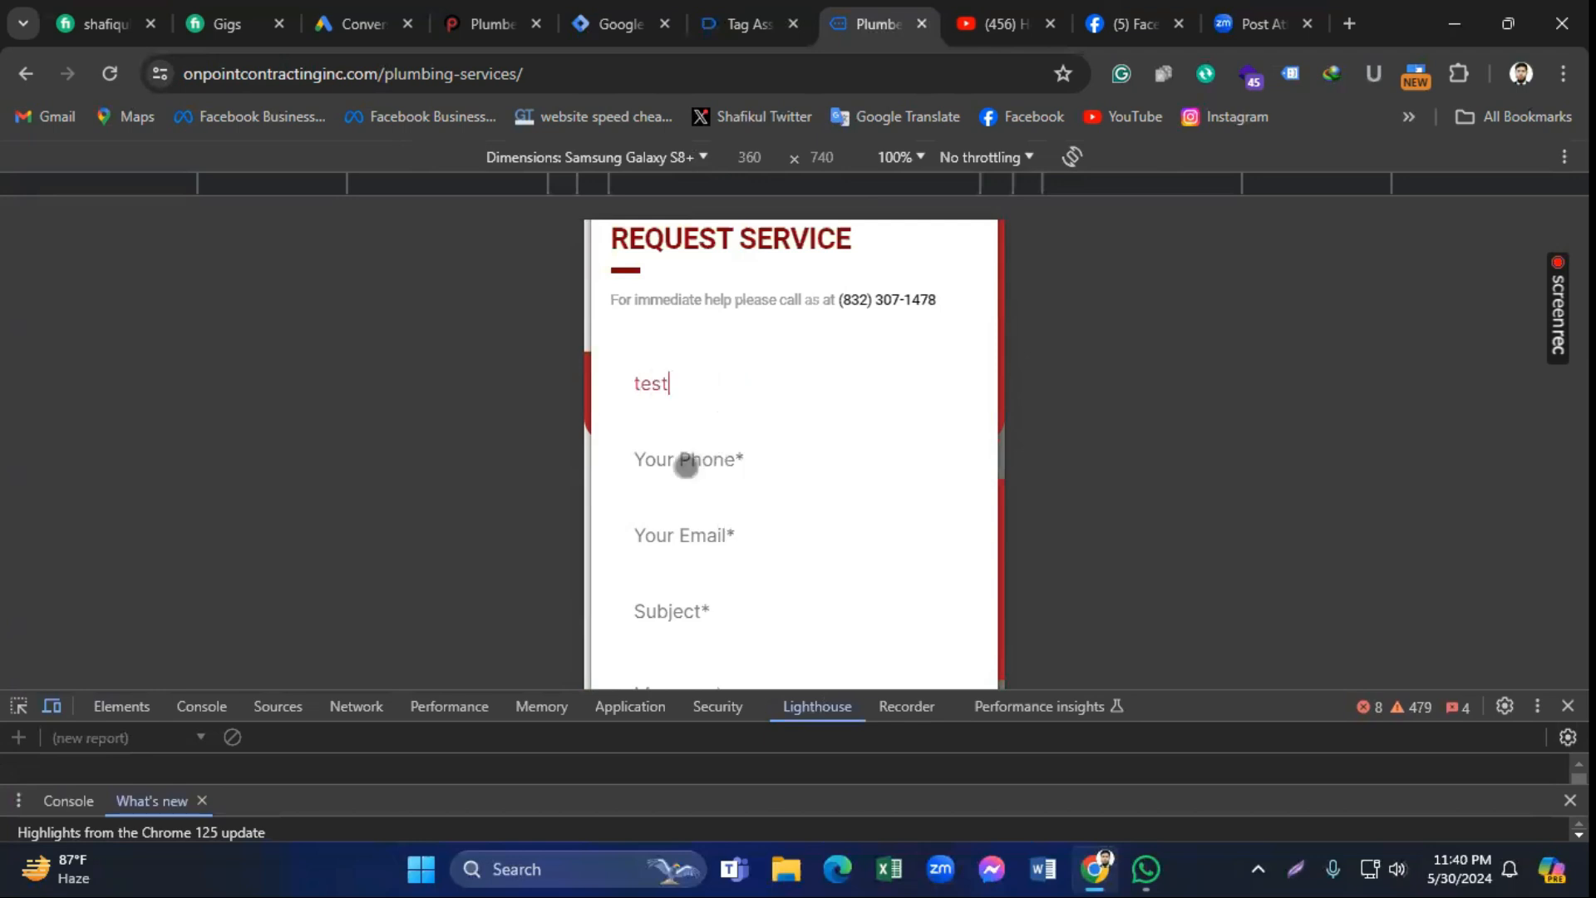
pyautogui.click(686, 465)
pyautogui.click(827, 536)
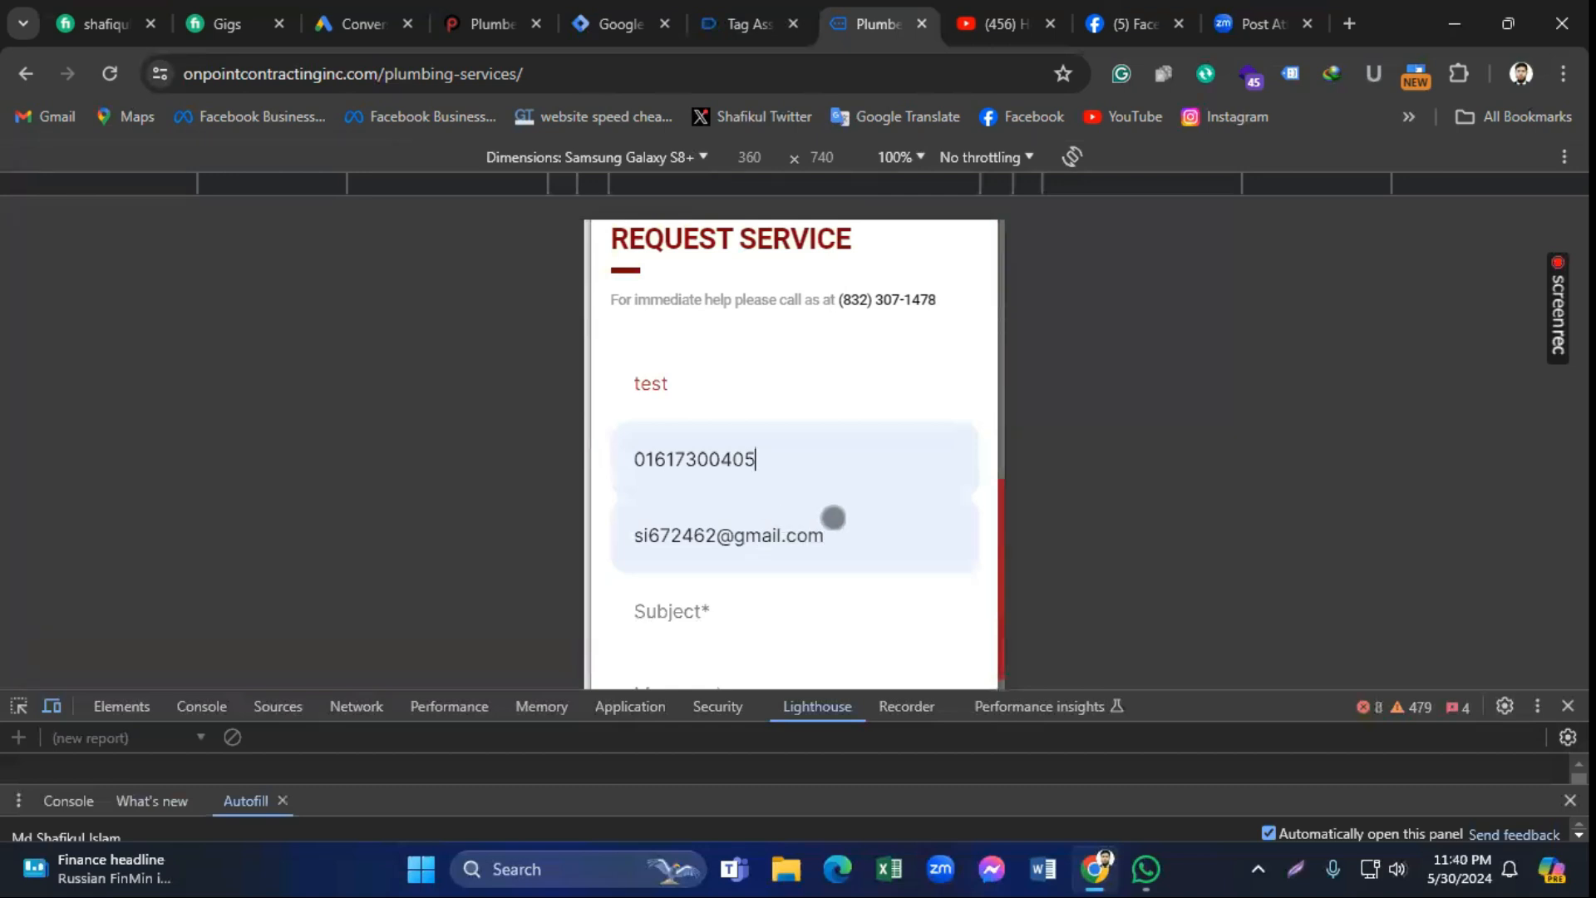
pyautogui.click(768, 611)
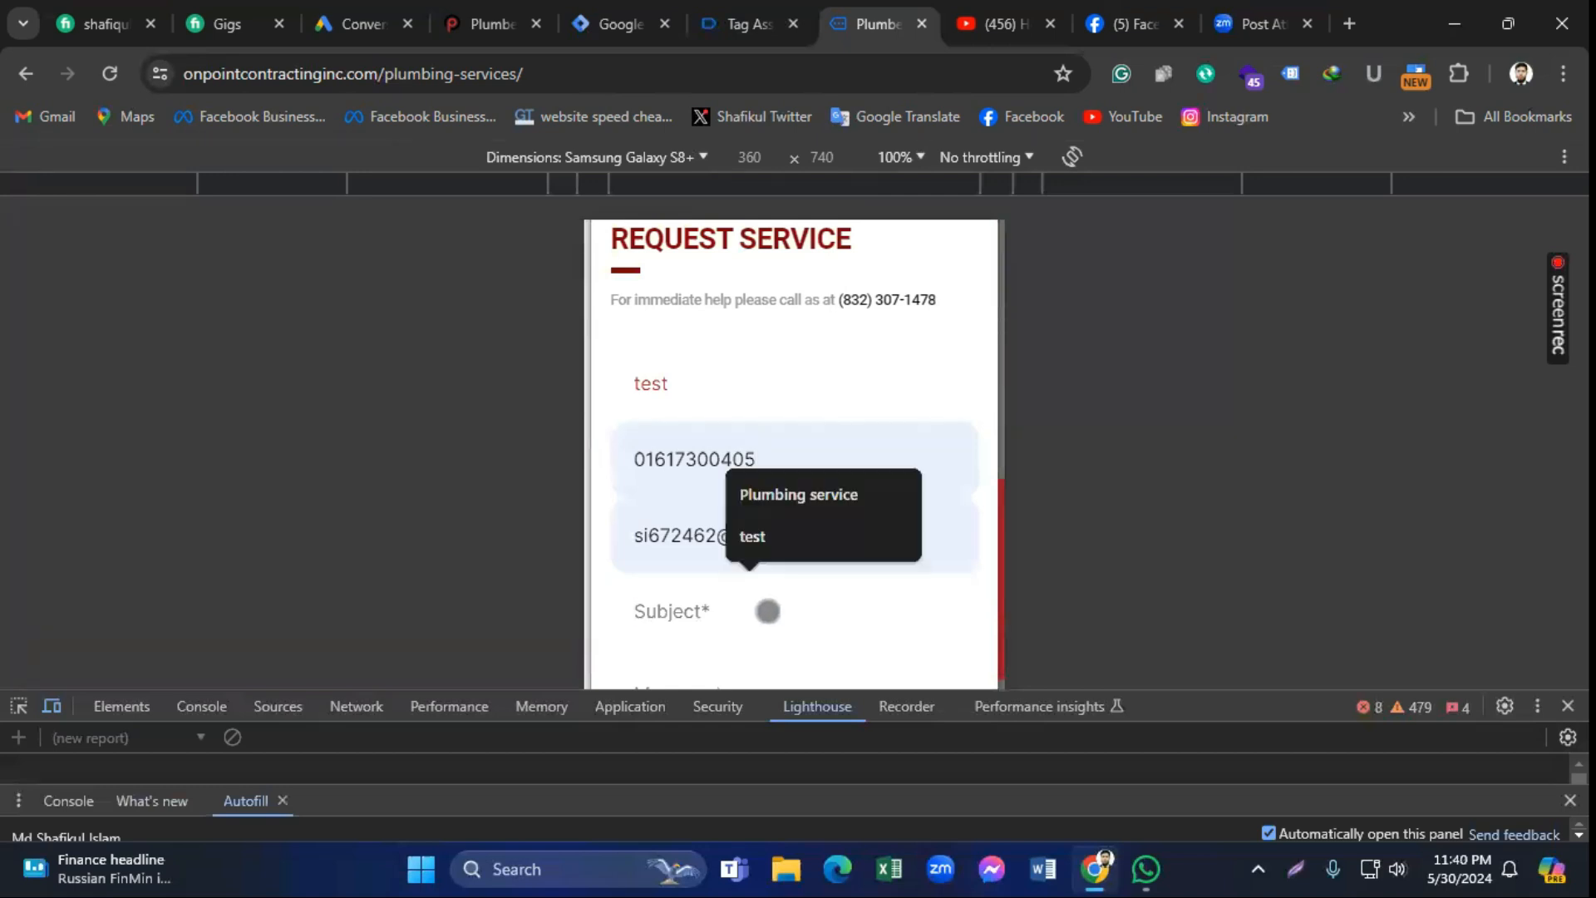
pyautogui.write('tes')
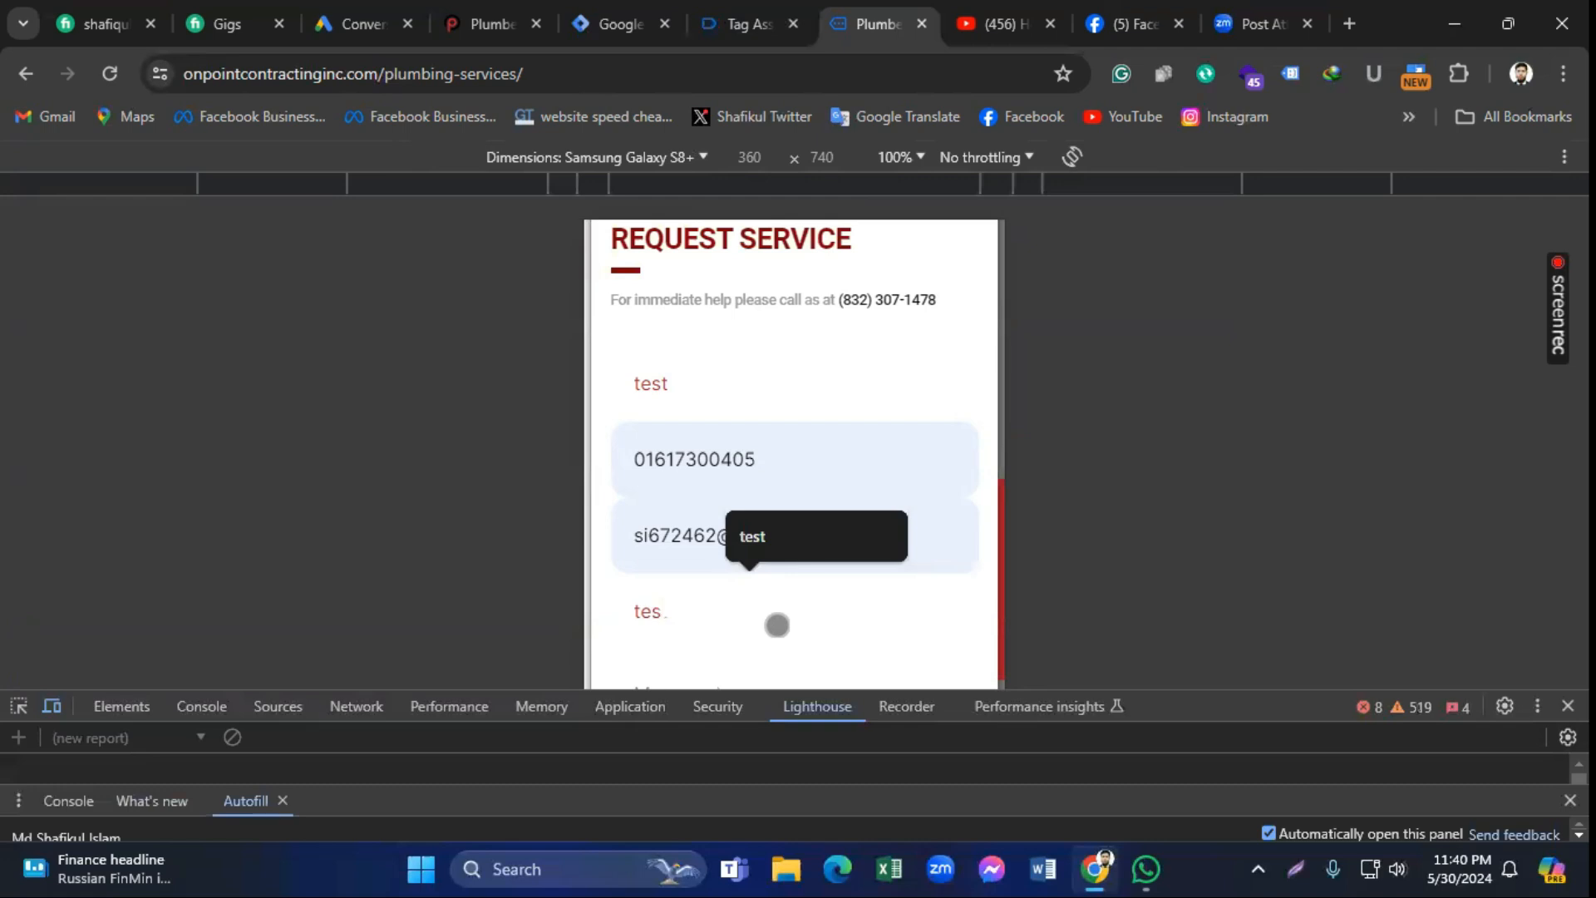
pyautogui.write('t')
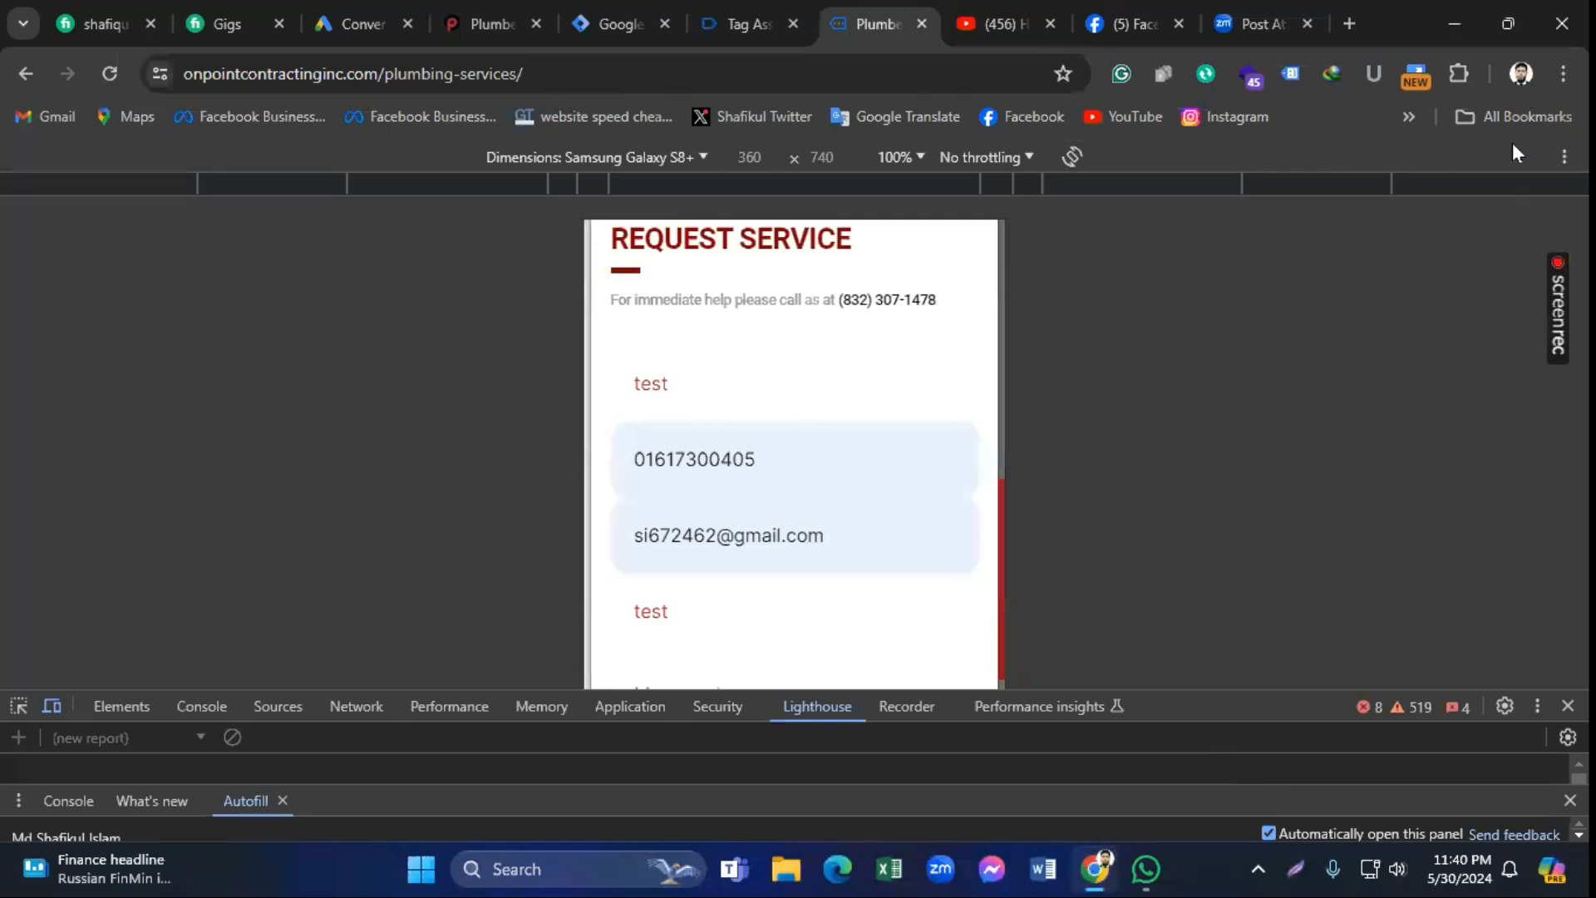
# Step: Close the developer tools and inspect the "Thank you for your message. It has been sent." text below the form again
pyautogui.click(1568, 706)
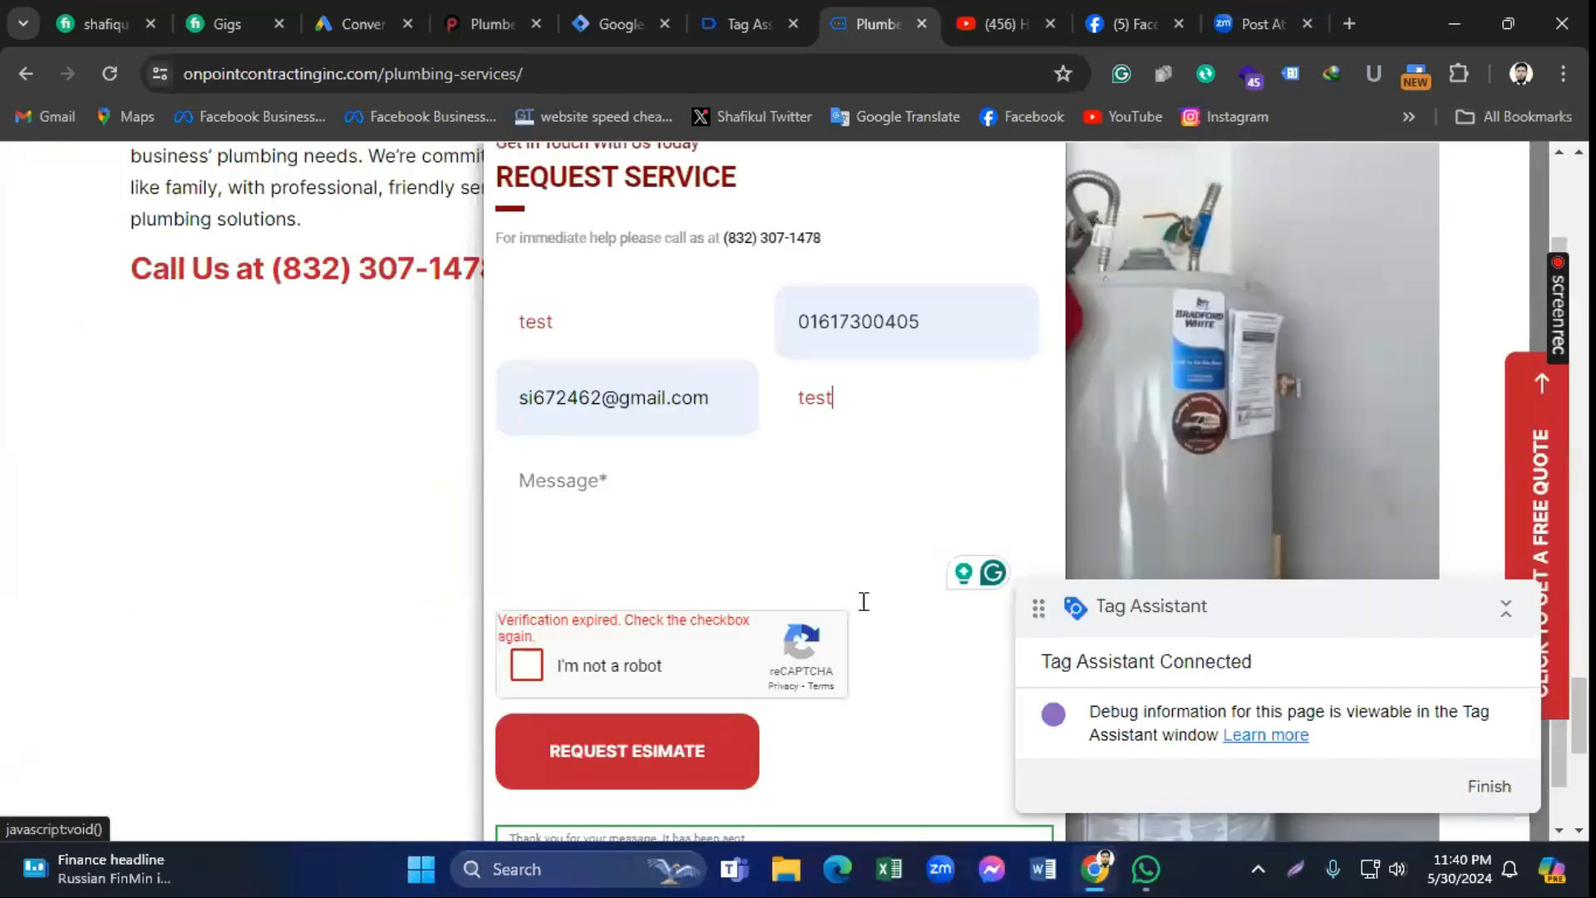
pyautogui.scroll(-1, 690, 581)
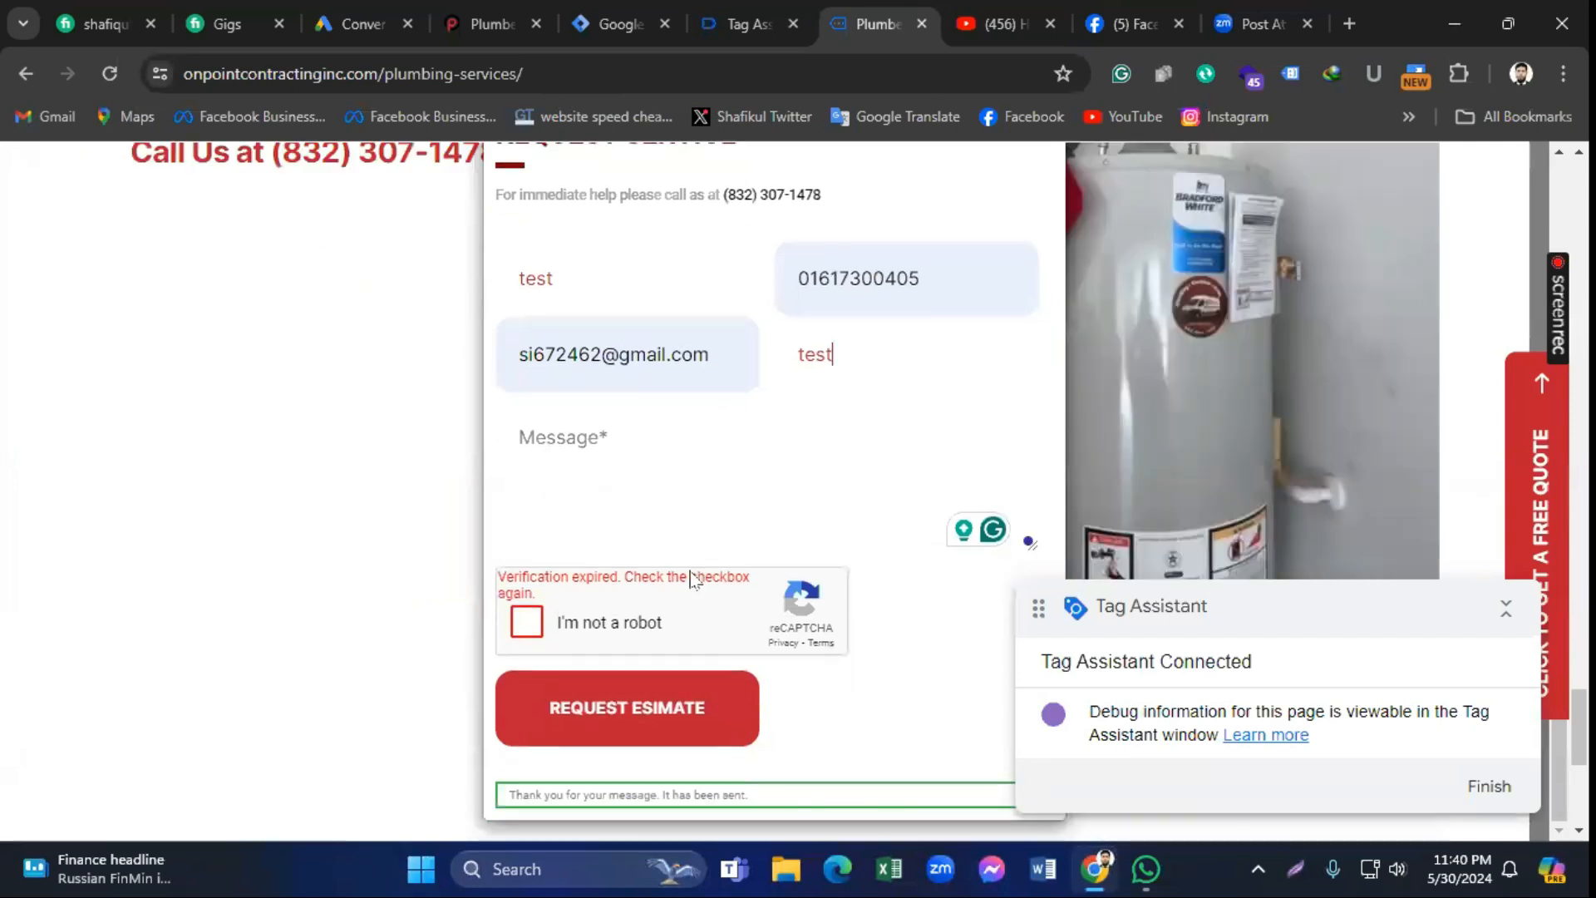
pyautogui.tripleClick(597, 793)
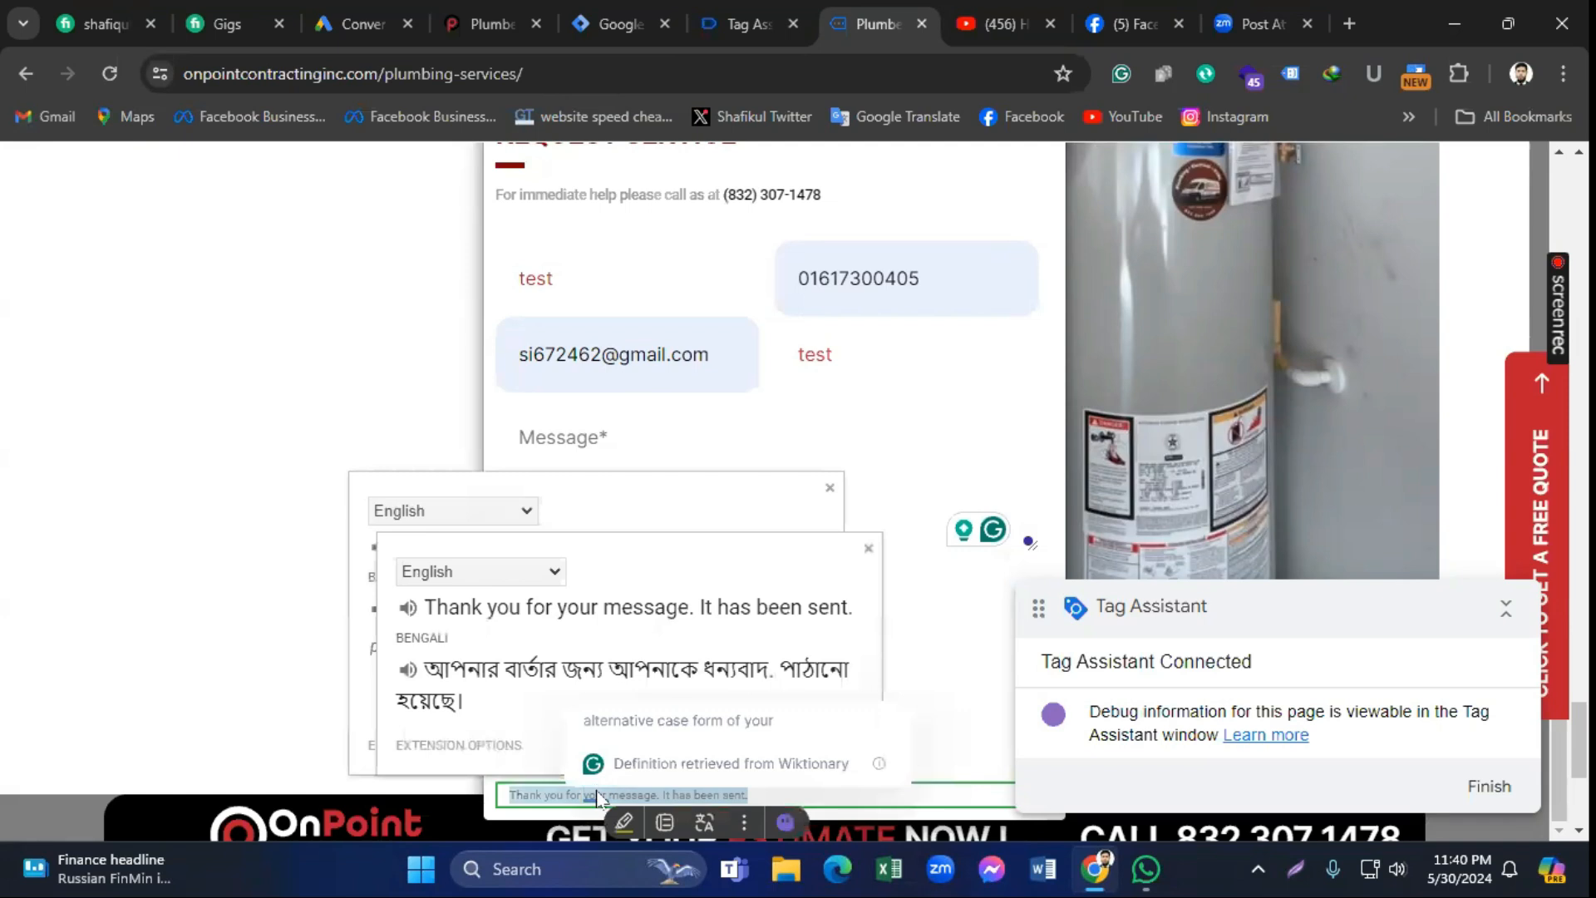
pyautogui.rightClick(597, 796)
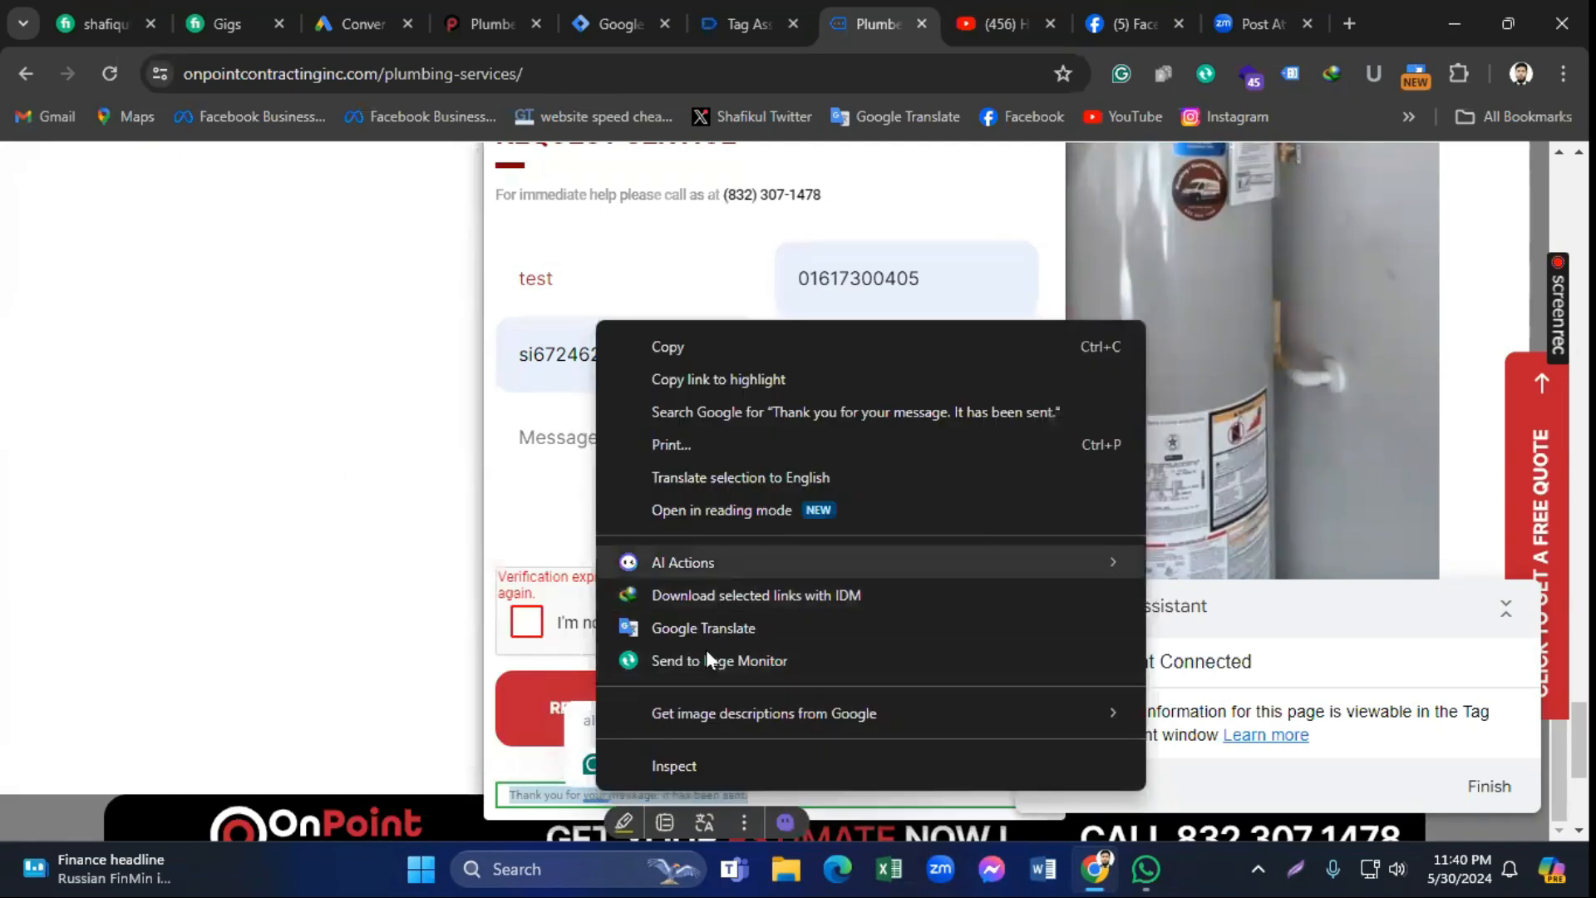
pyautogui.click(678, 765)
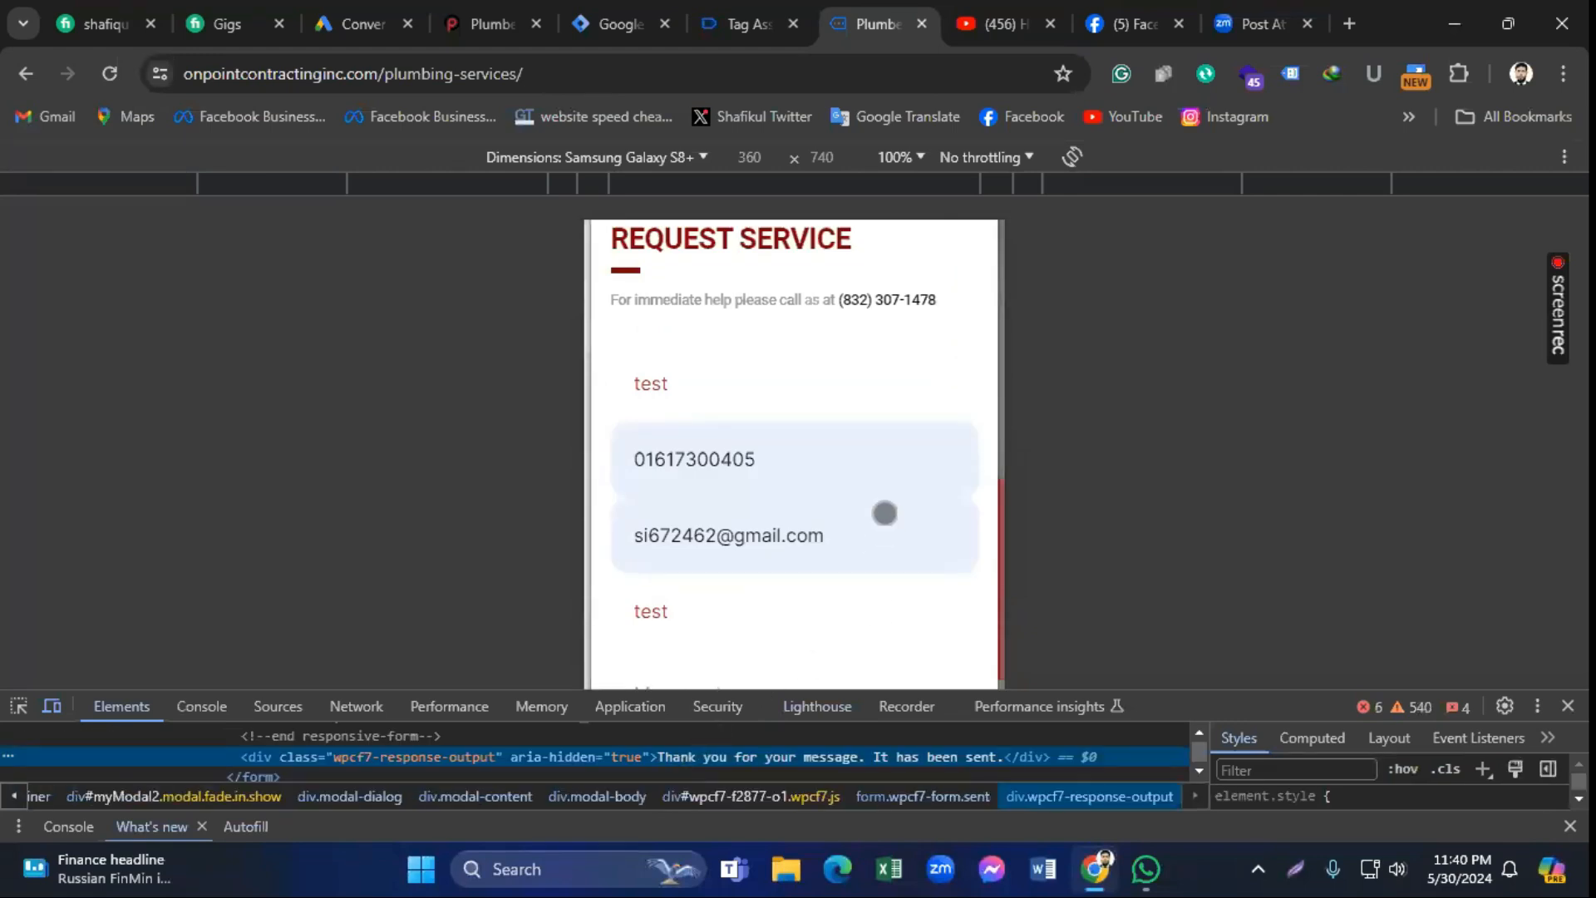
pyautogui.scroll(-3, 689, 740)
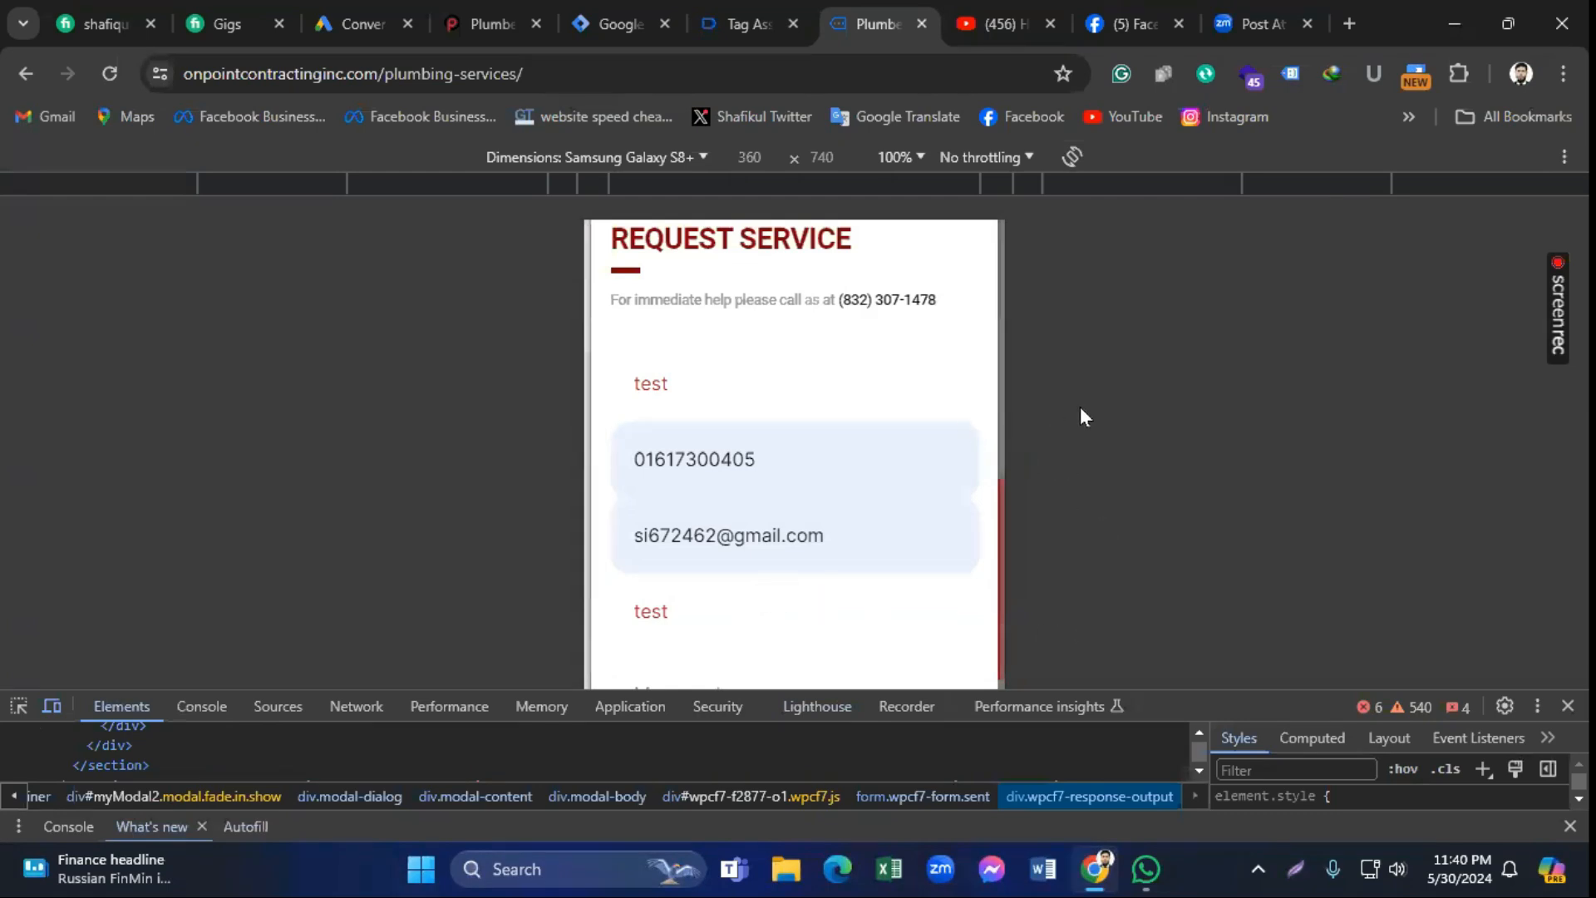
# Step: Try docking the developer tools to the left of the emulated page and go to the form's Message field
pyautogui.click(1559, 73)
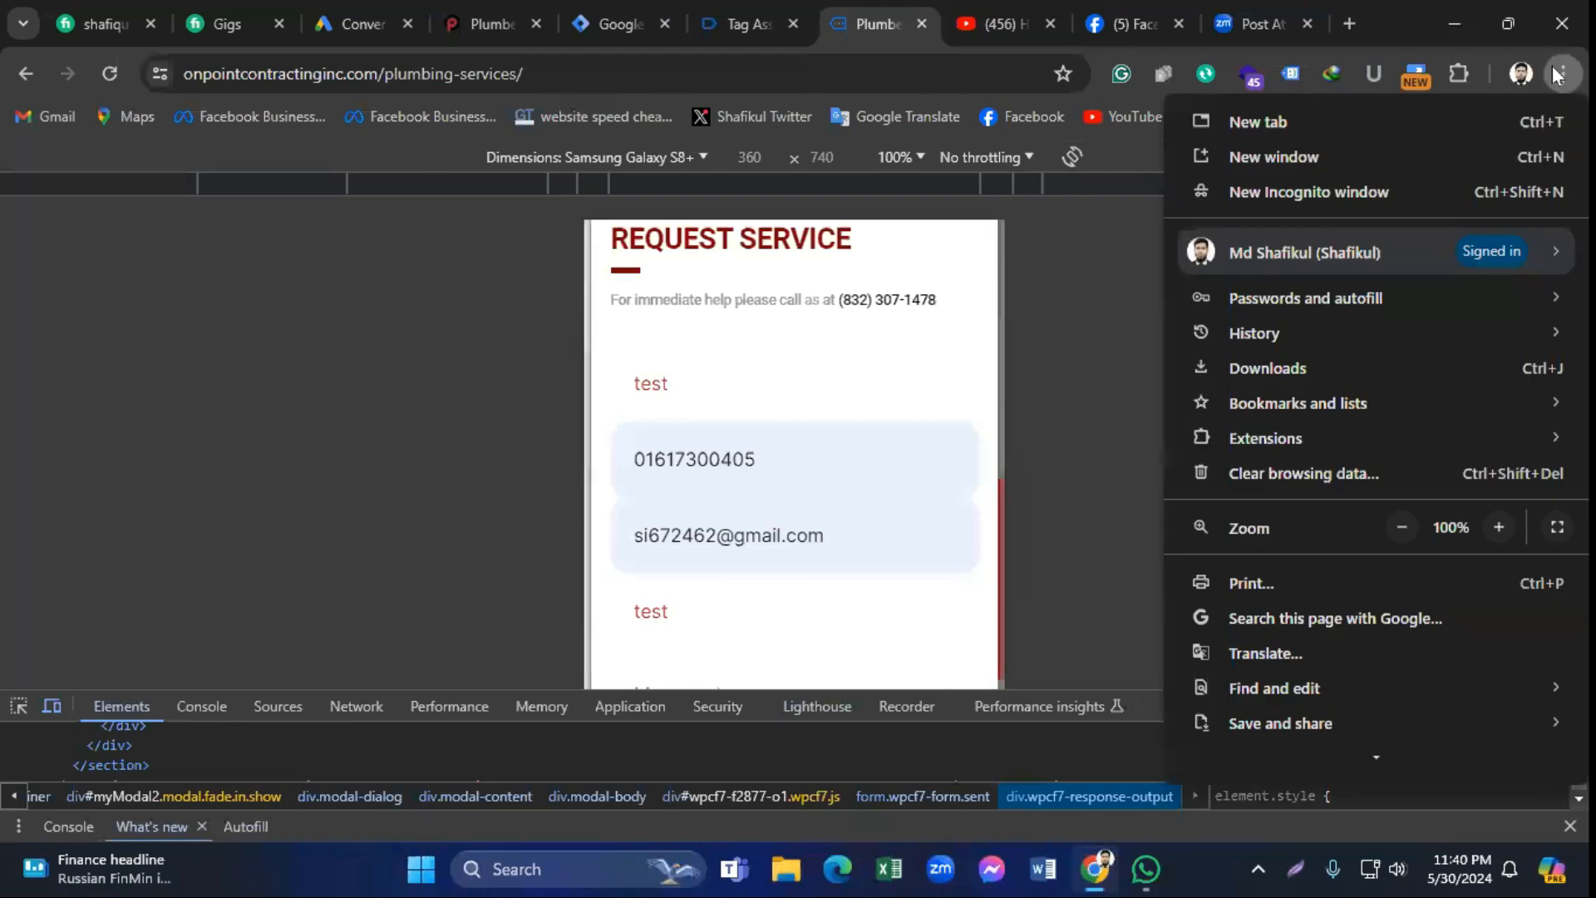
pyautogui.click(1099, 255)
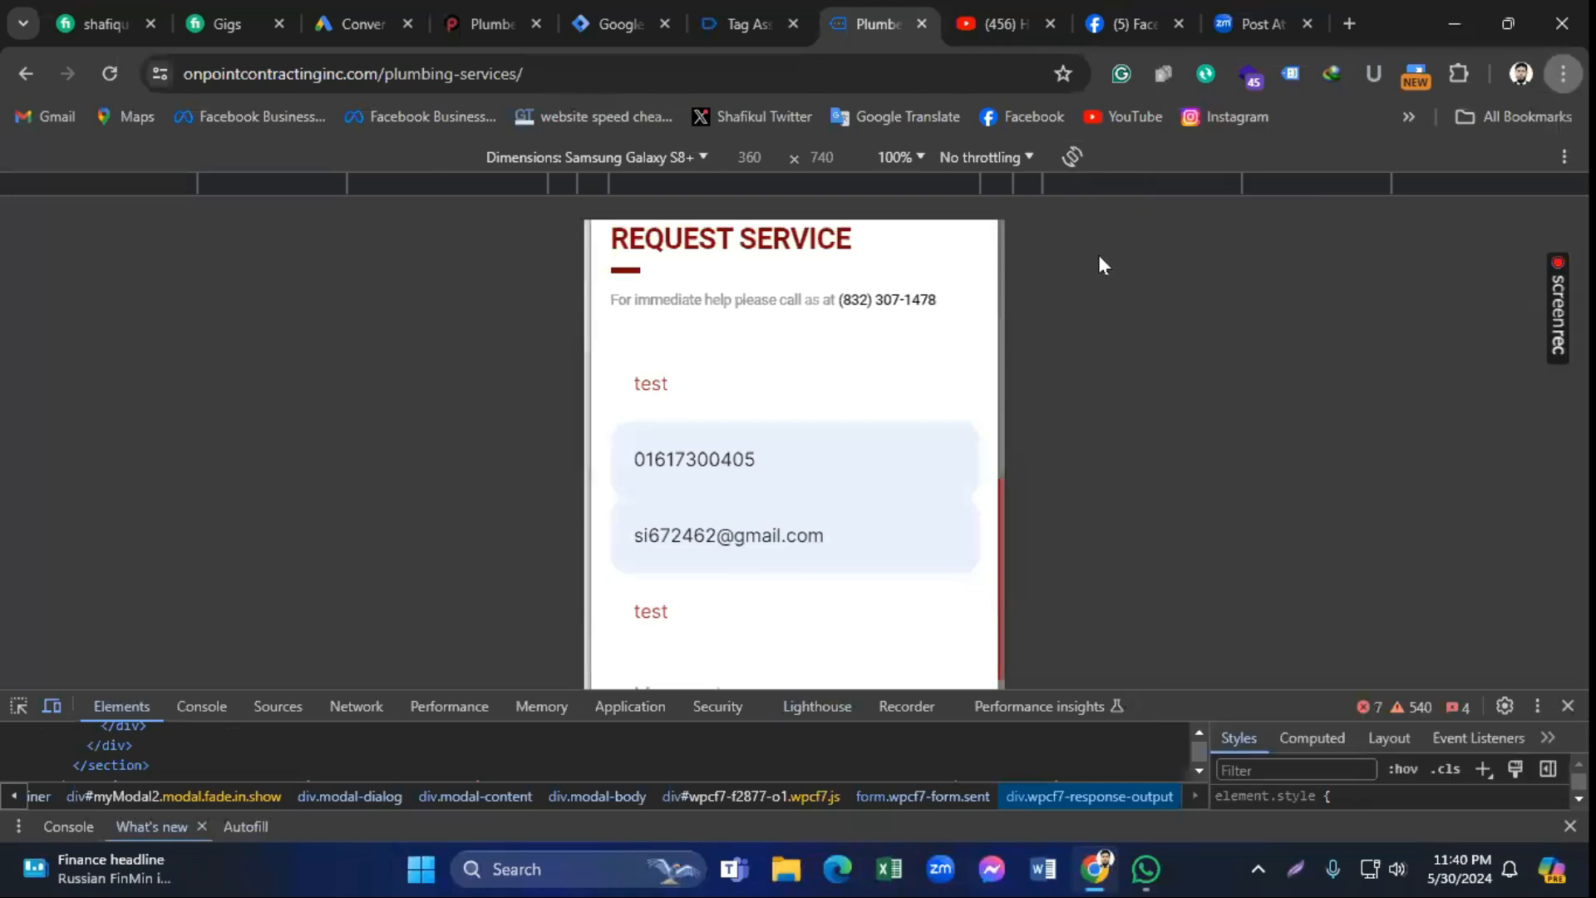
pyautogui.click(1540, 707)
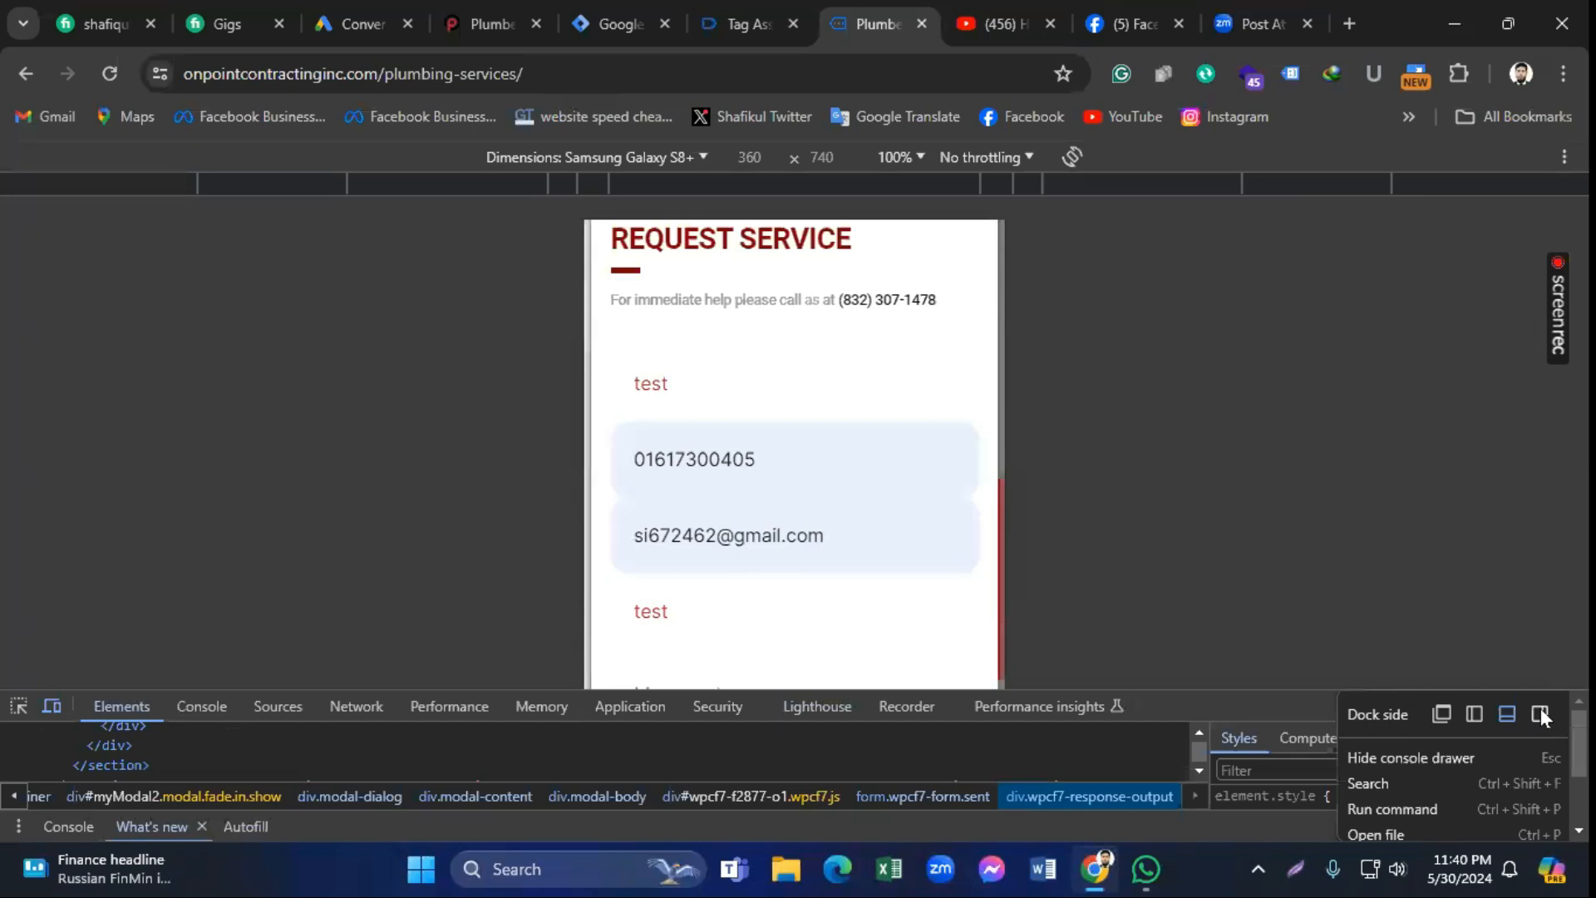
pyautogui.click(1468, 712)
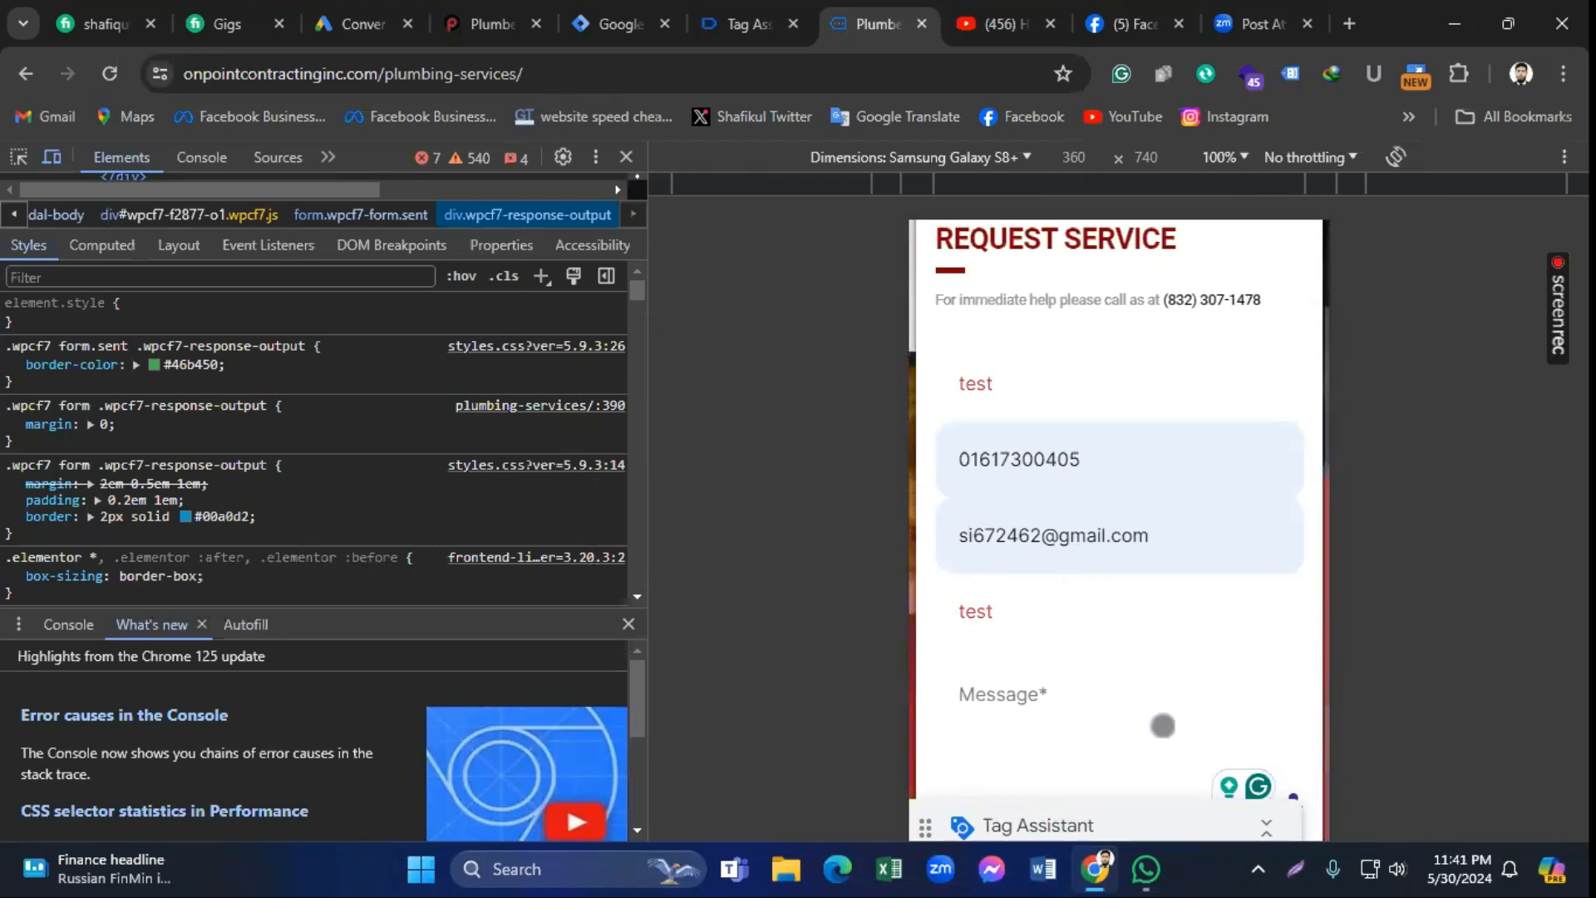
pyautogui.click(1156, 758)
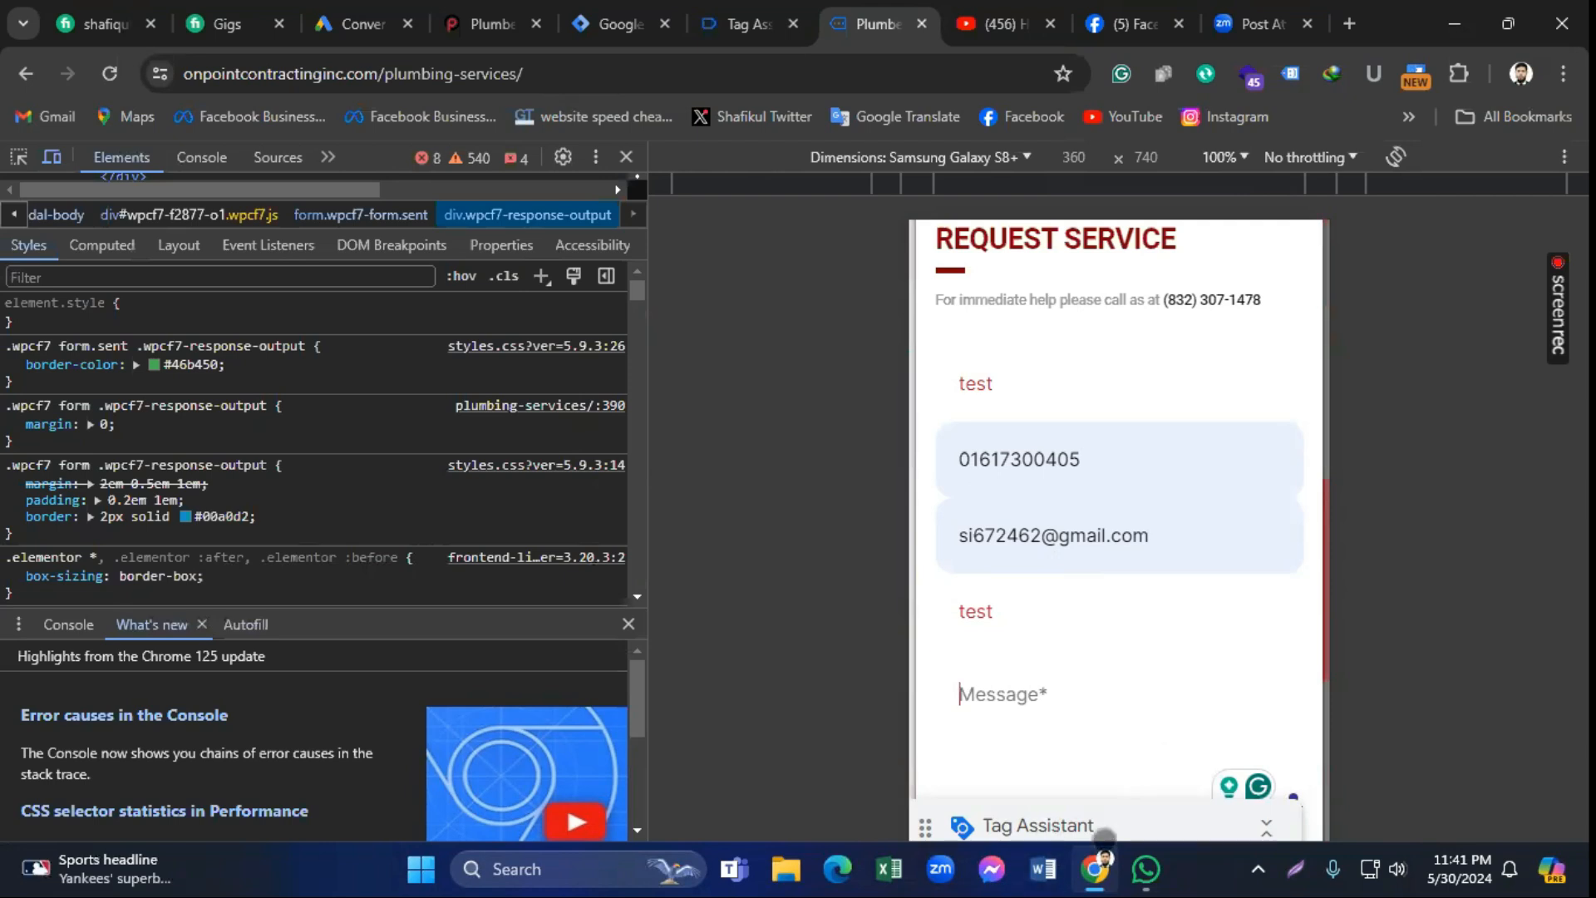
pyautogui.moveTo(1122, 849)
pyautogui.click(595, 156)
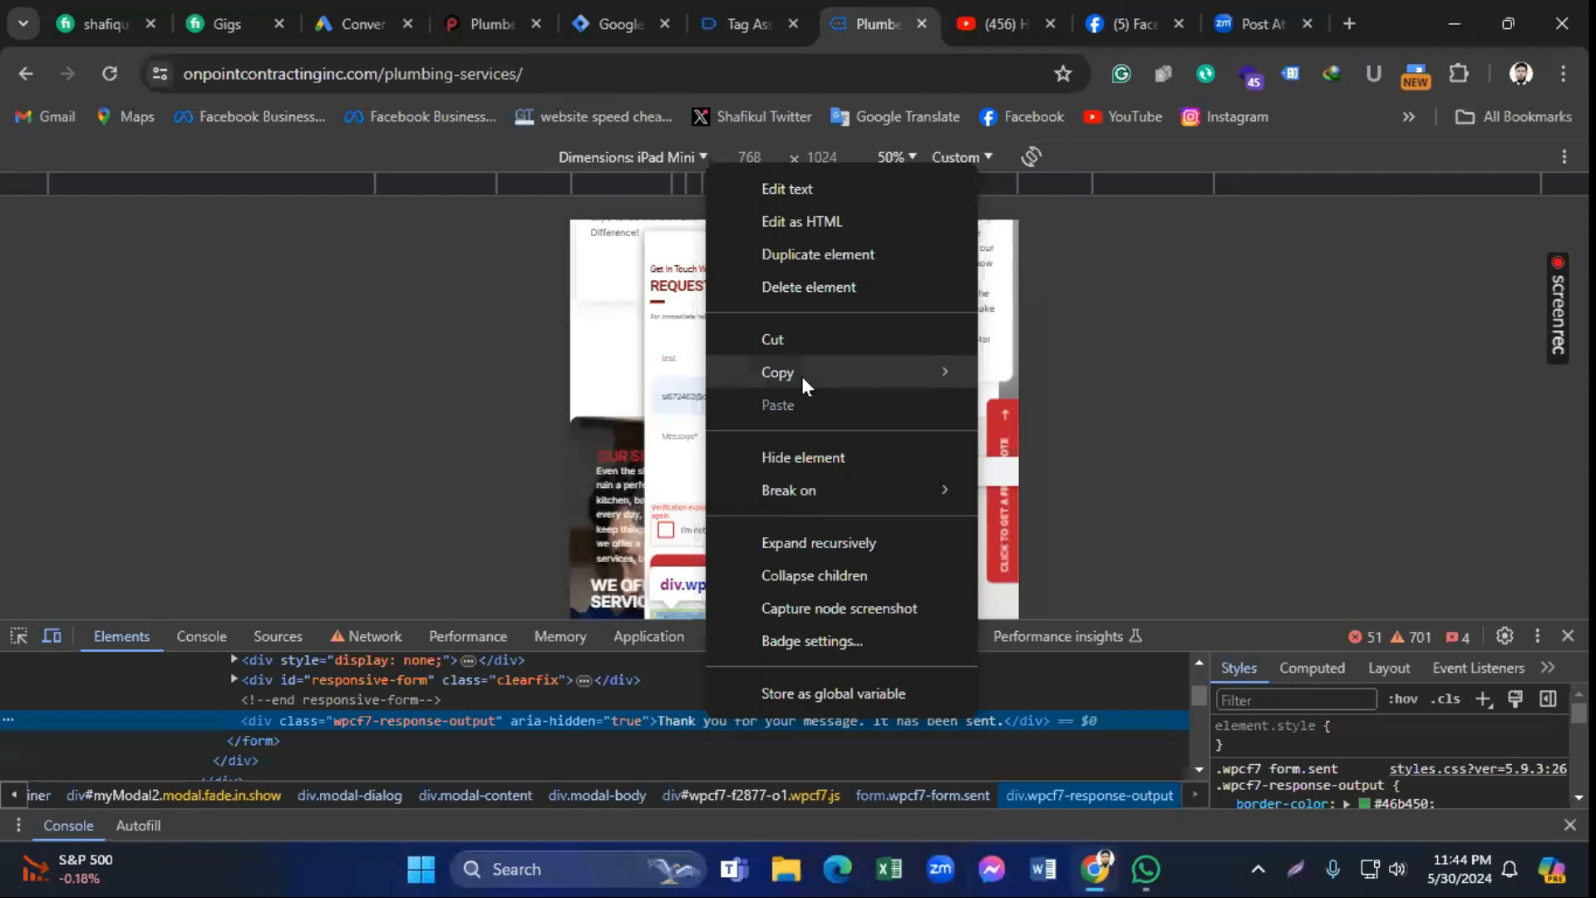
# Step: Copy the CSS selector of the wpcf7-response-output div that holds the thank-you message
pyautogui.moveTo(801, 376)
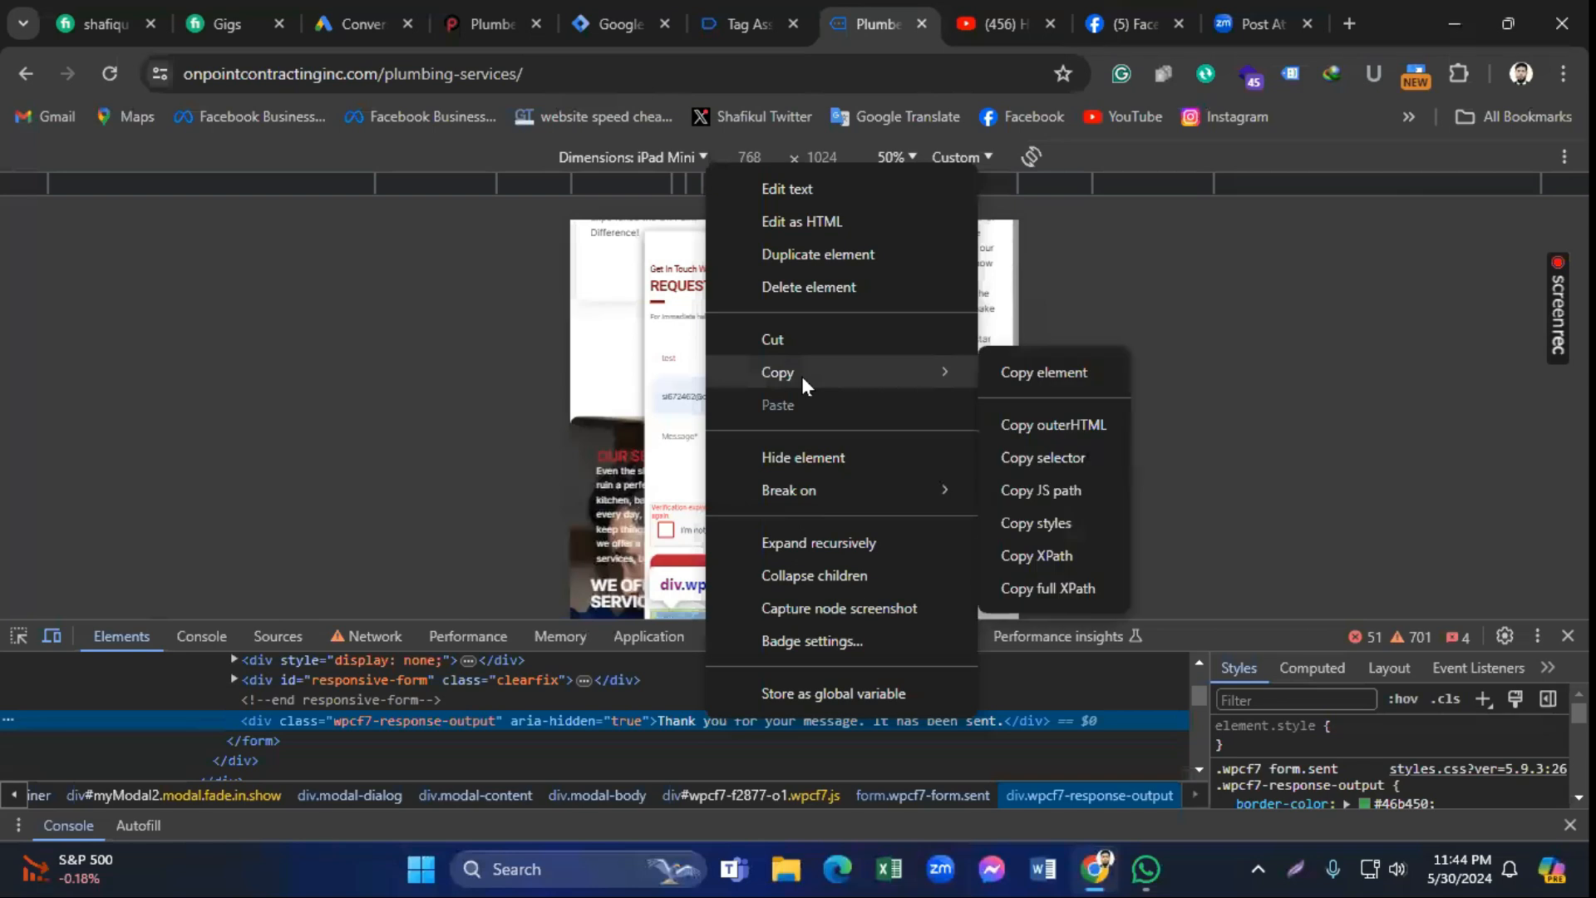
pyautogui.click(1045, 459)
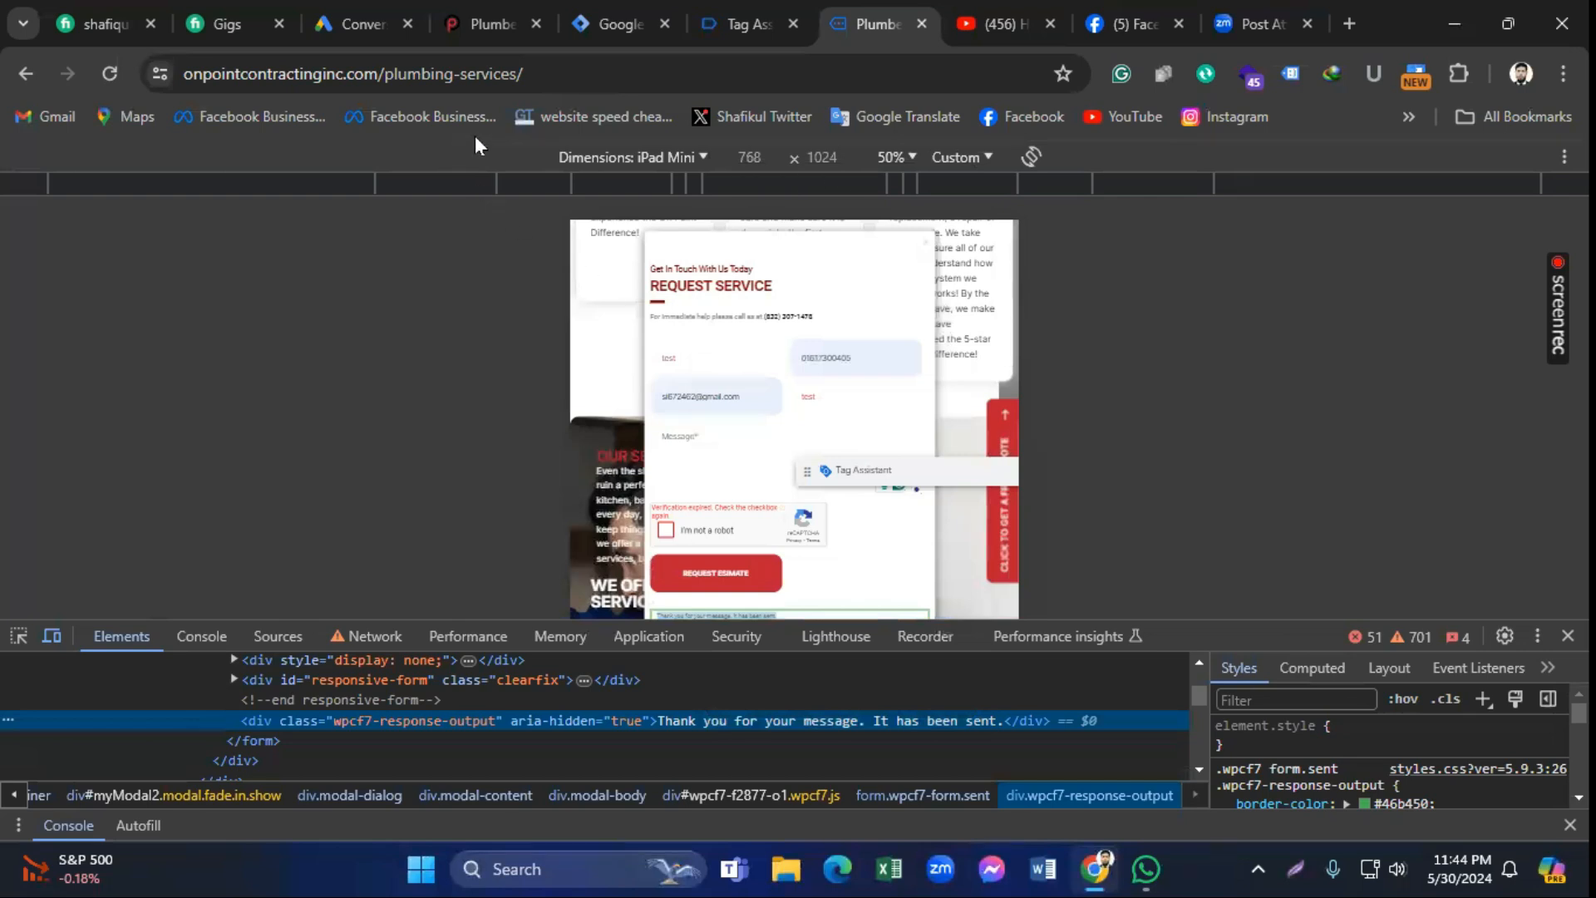
# Step: Switch to Google Tag Manager and create a new trigger of type Element Visibility
pyautogui.click(607, 23)
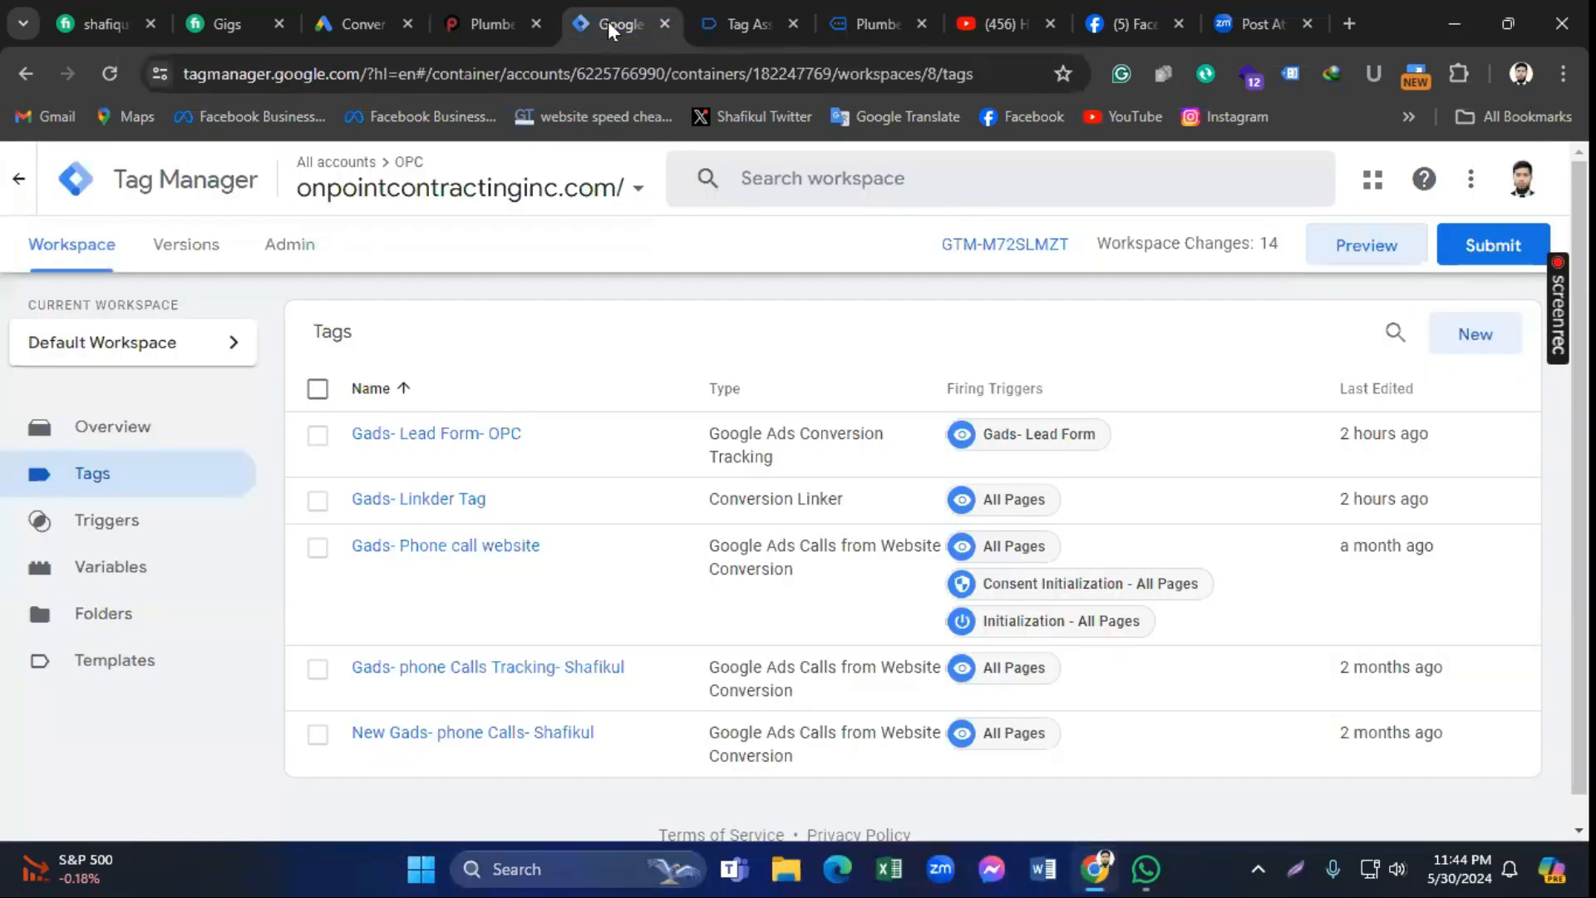
pyautogui.click(140, 523)
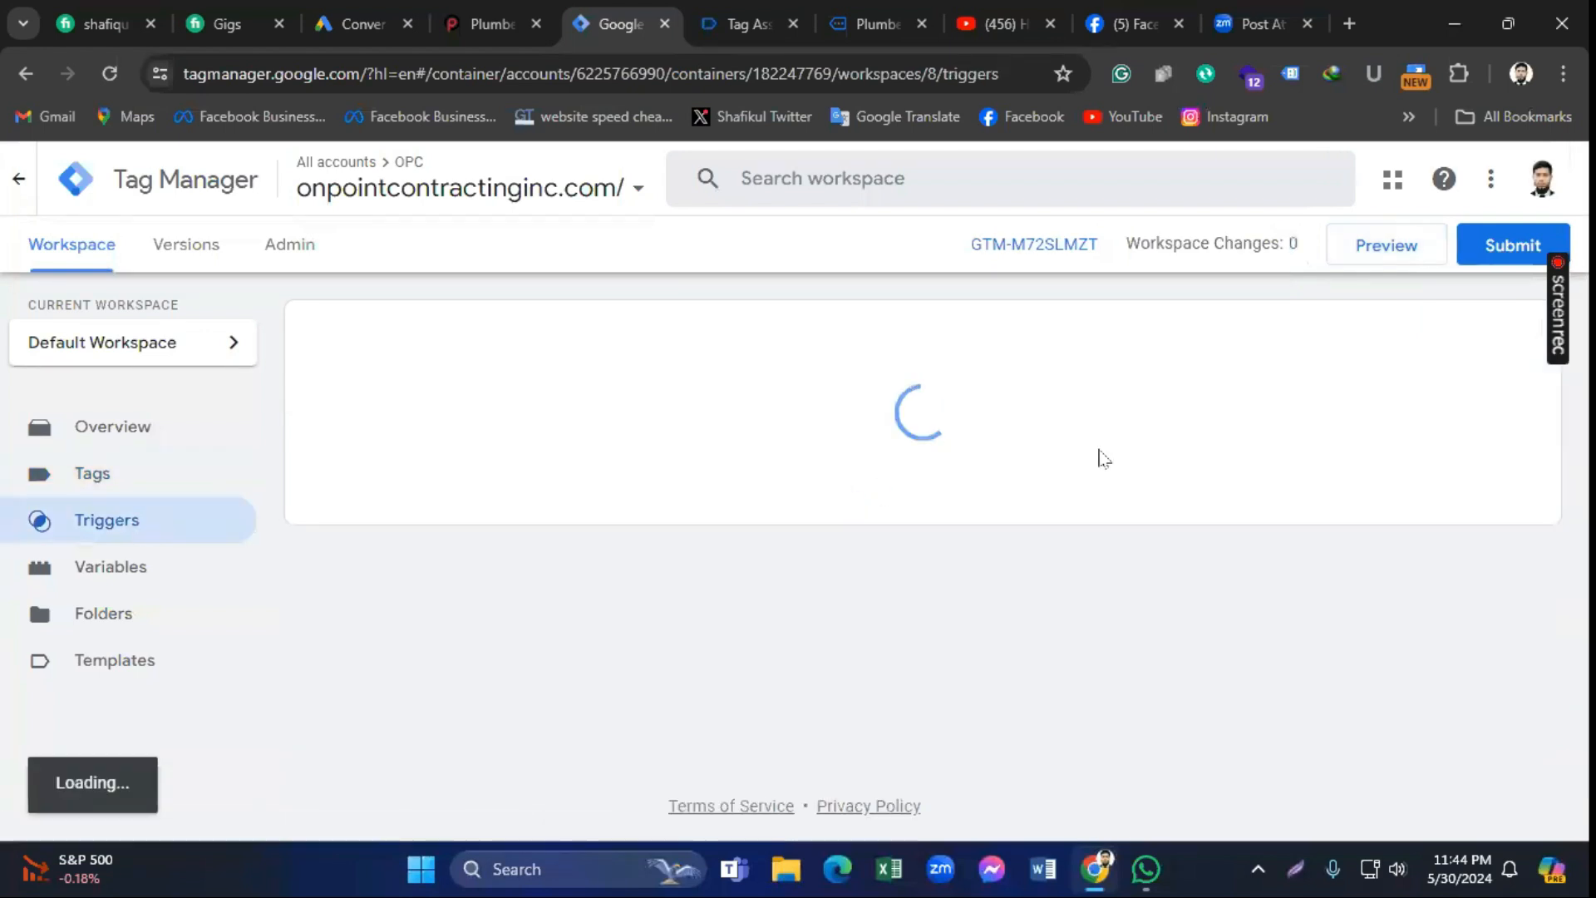
pyautogui.click(1493, 336)
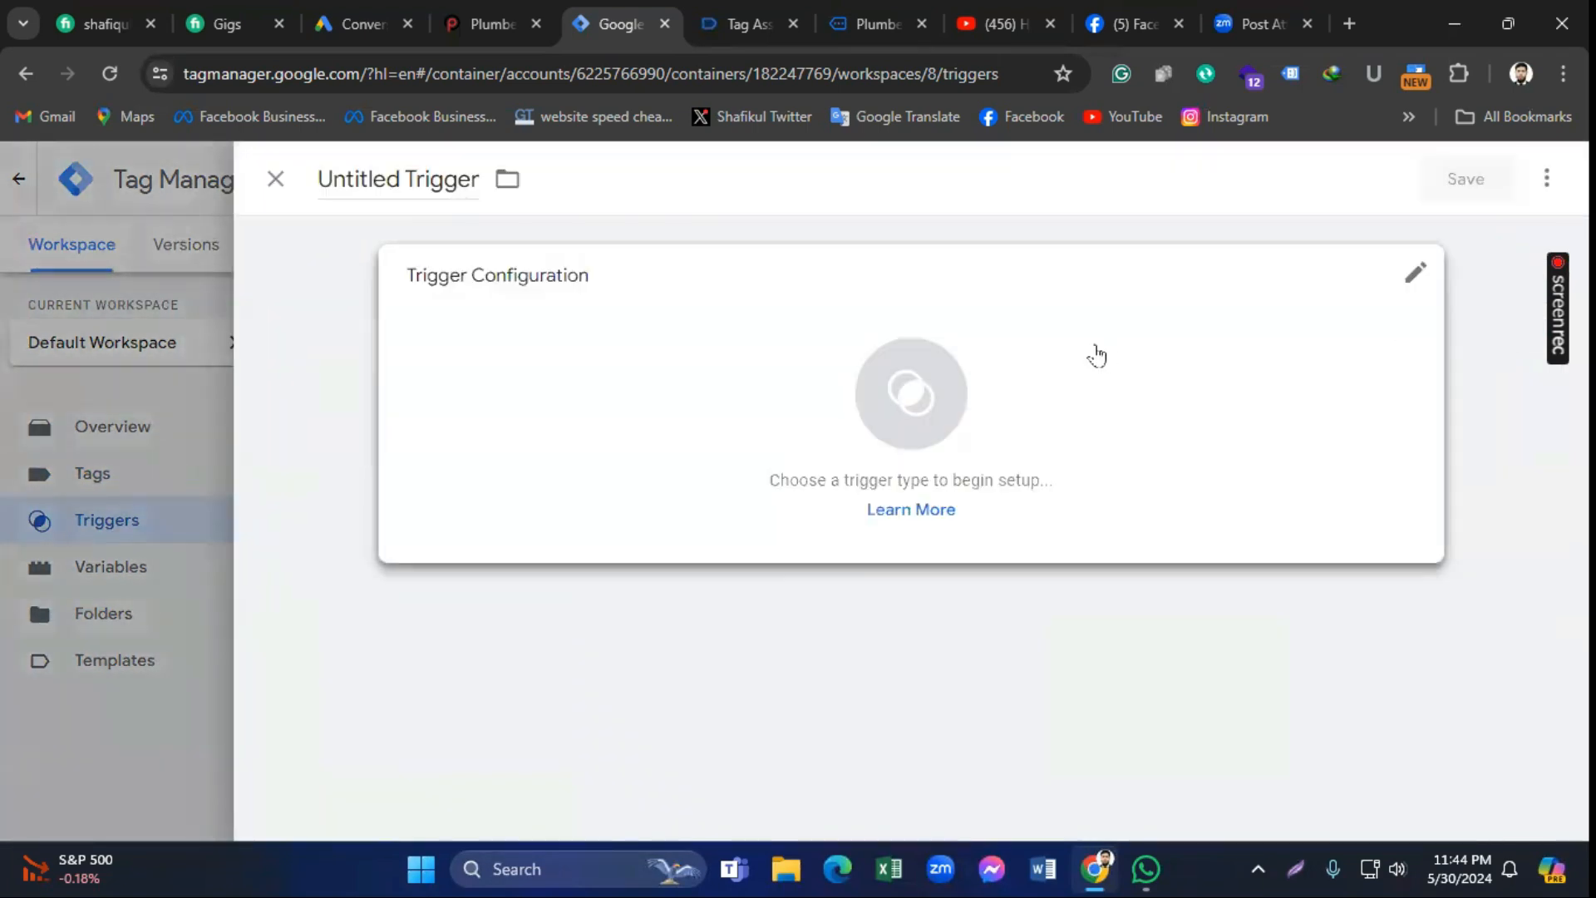
pyautogui.click(1028, 358)
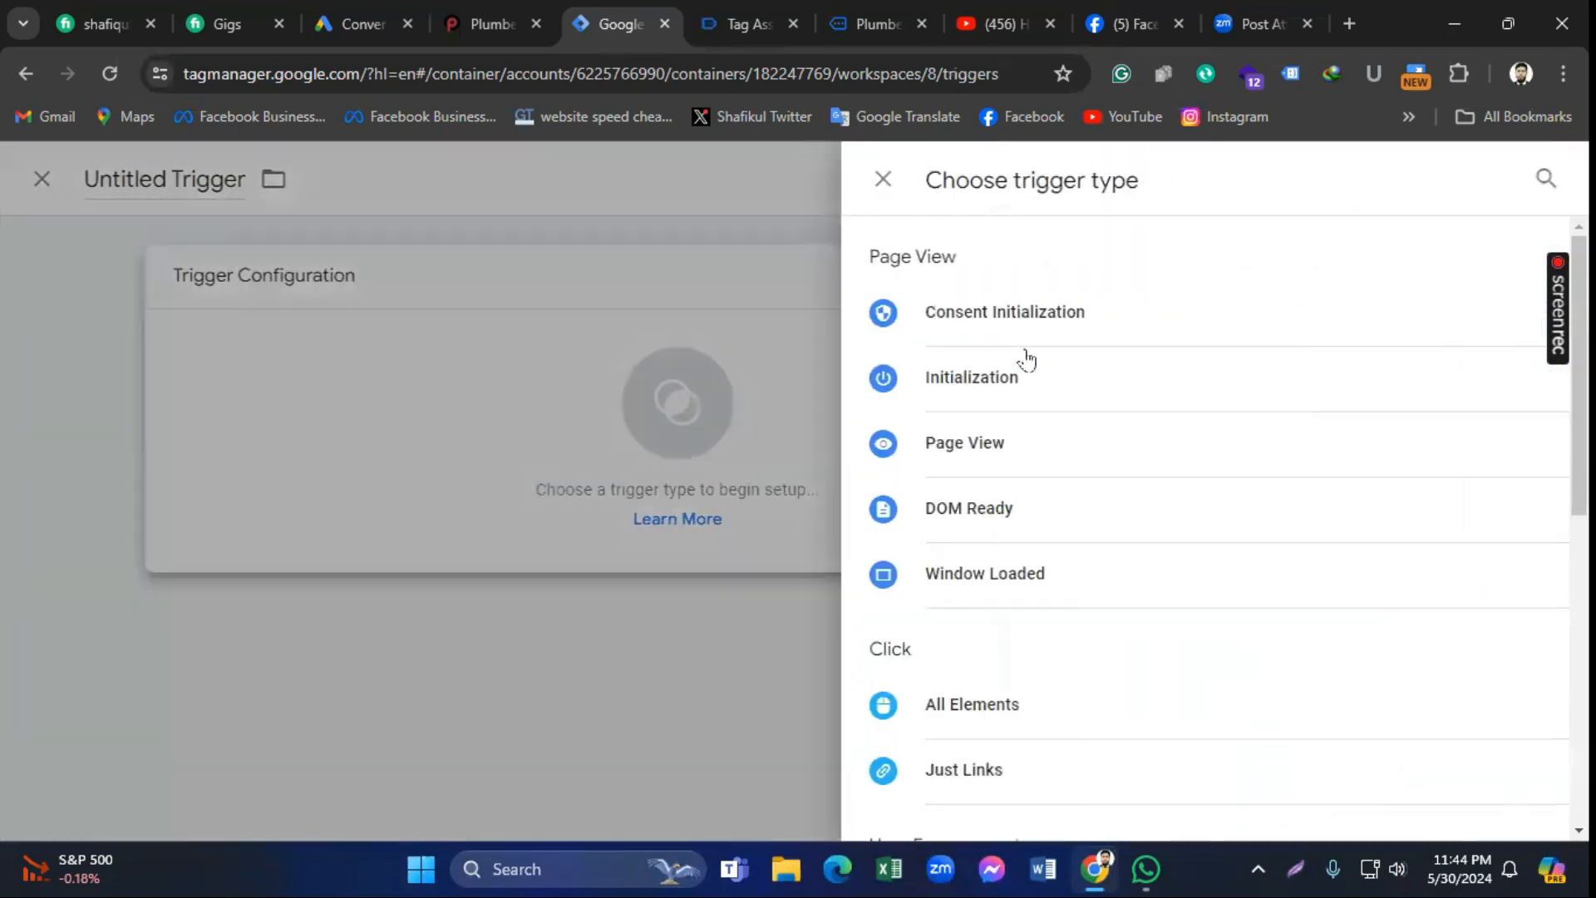
pyautogui.scroll(-5, 1147, 591)
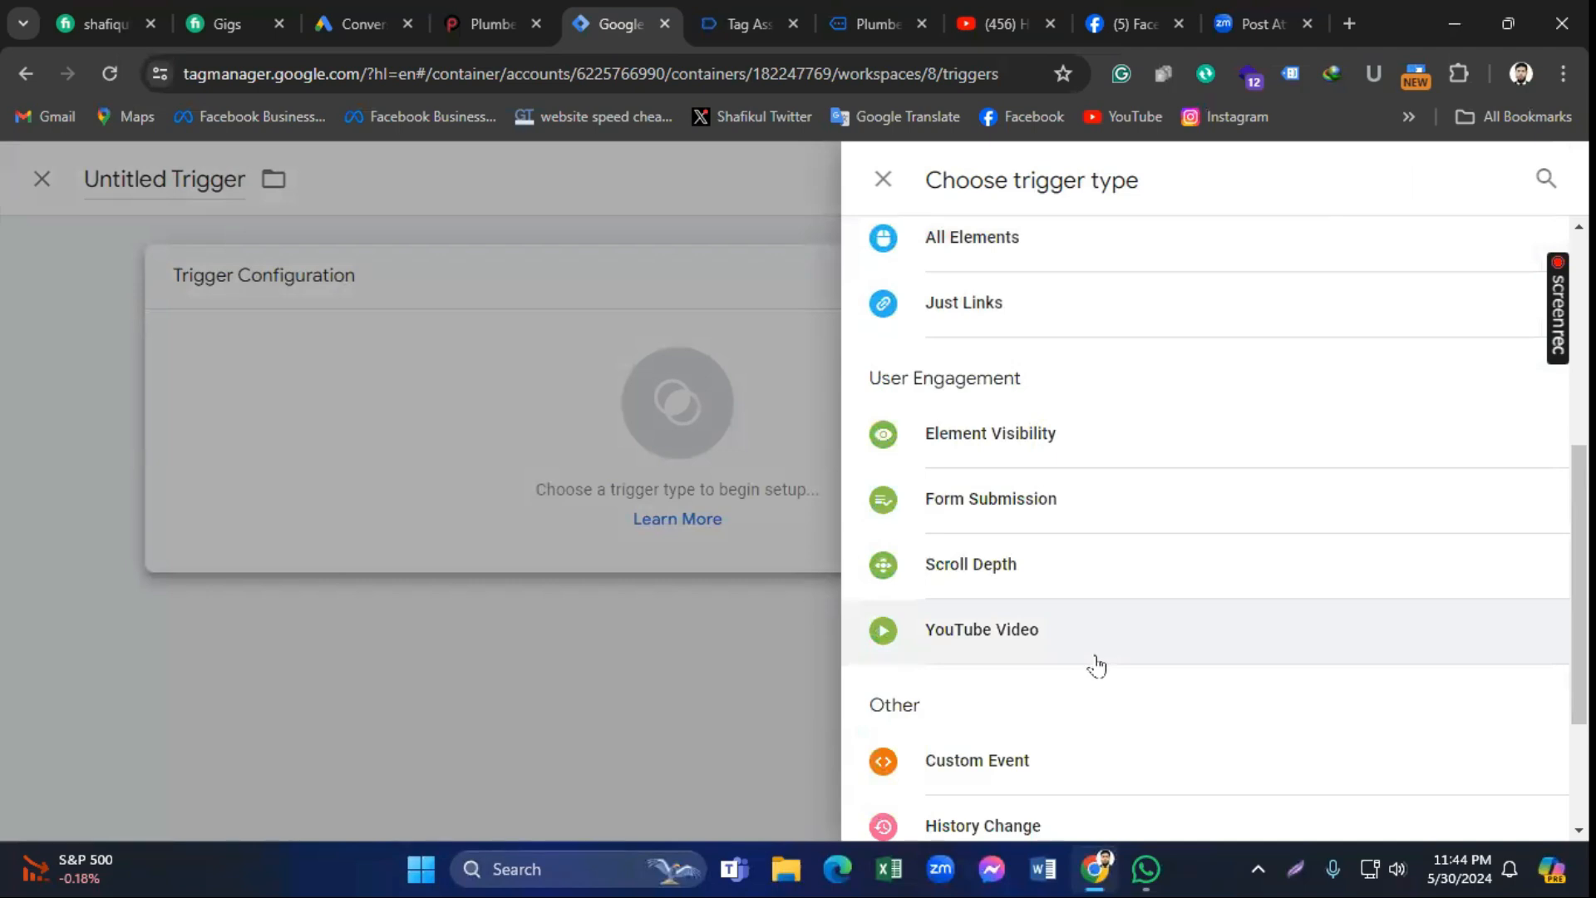
pyautogui.click(1037, 440)
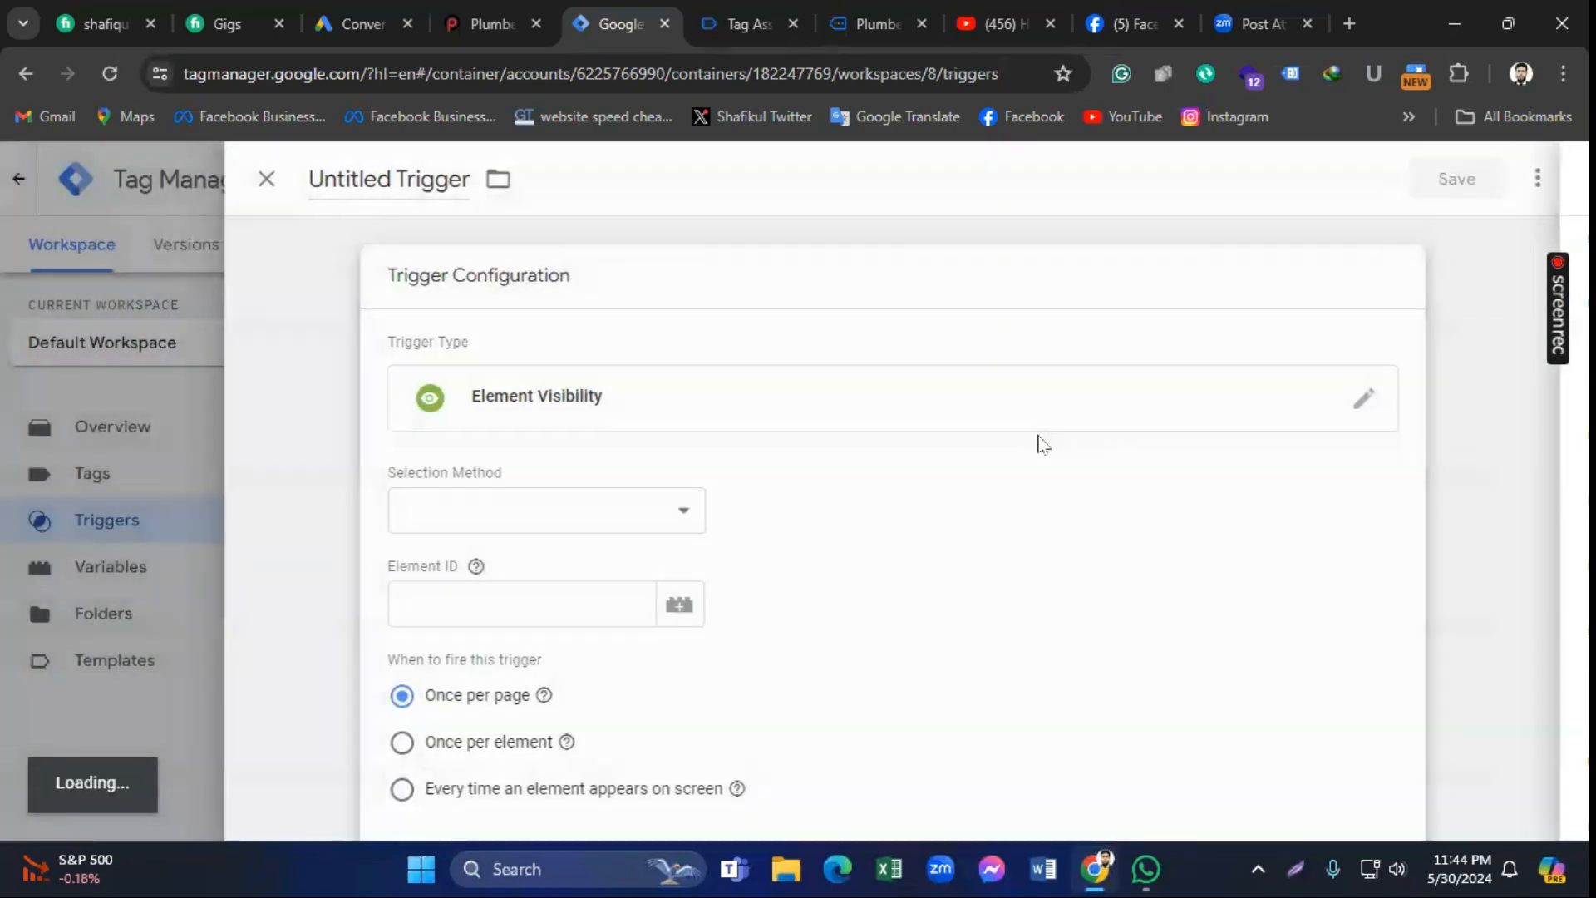
# Step: Set the trigger's selection method to CSS Selector and paste the copied message selector as the element selector
pyautogui.click(489, 500)
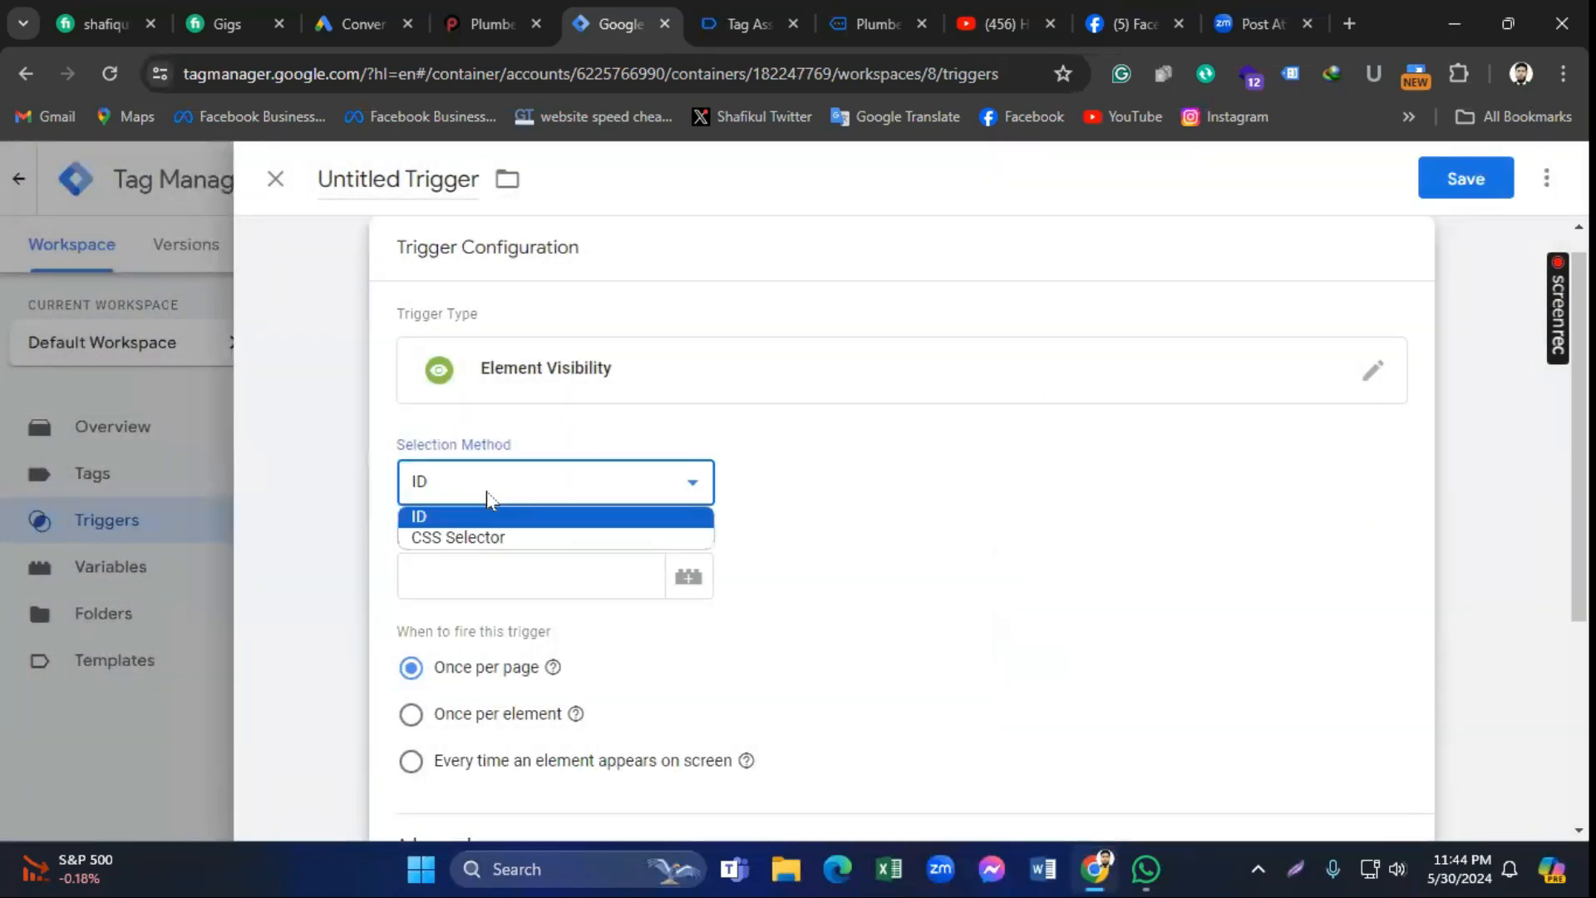
pyautogui.click(489, 539)
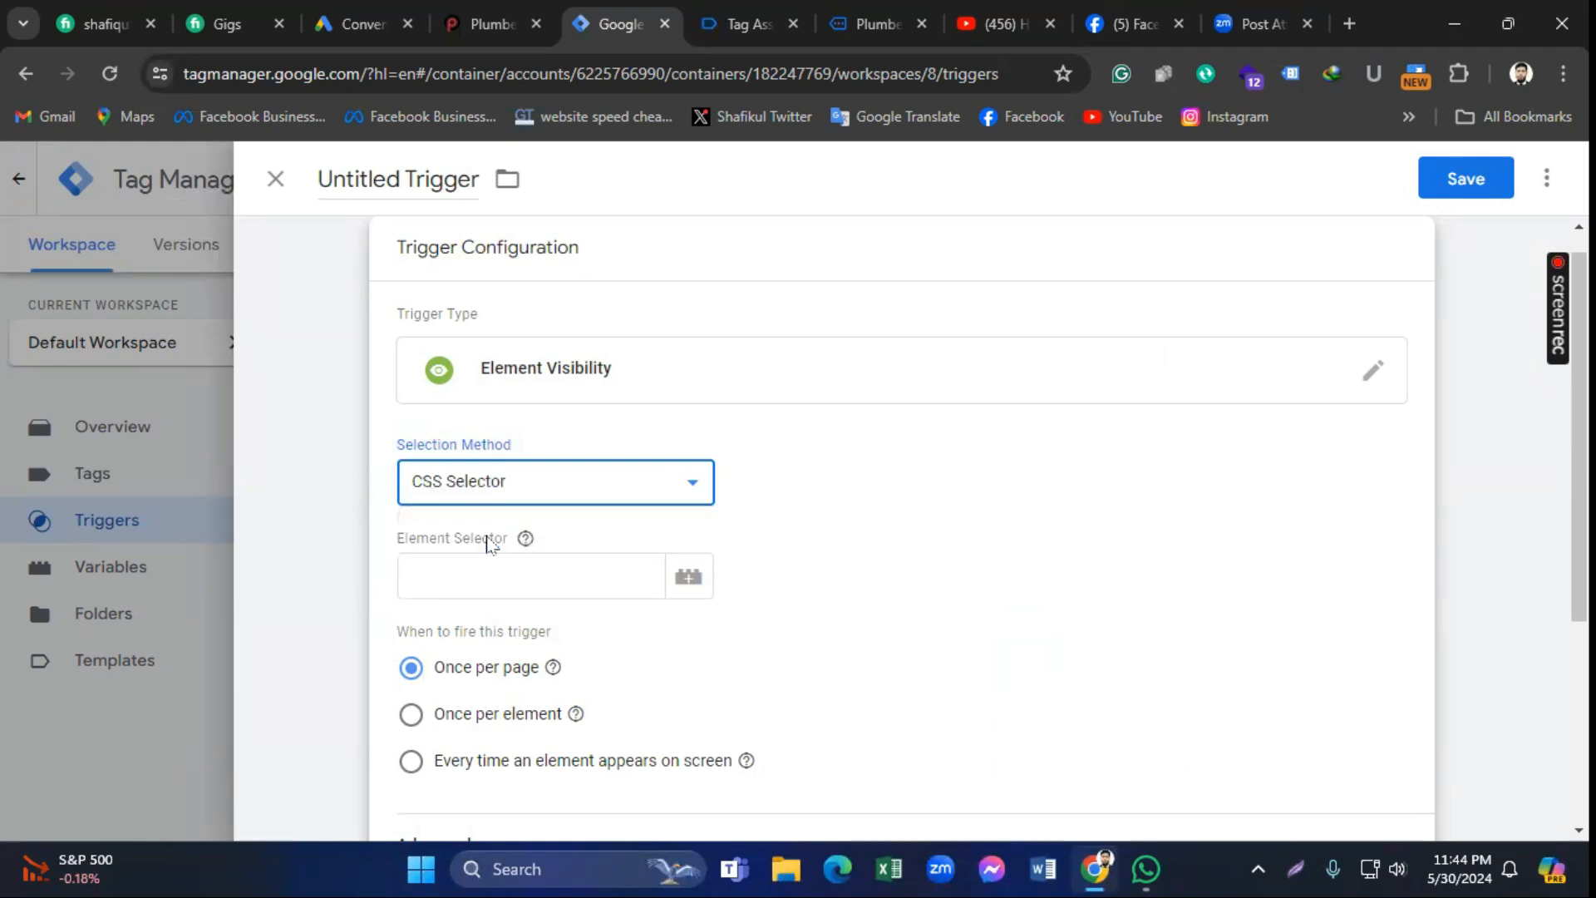
pyautogui.click(459, 580)
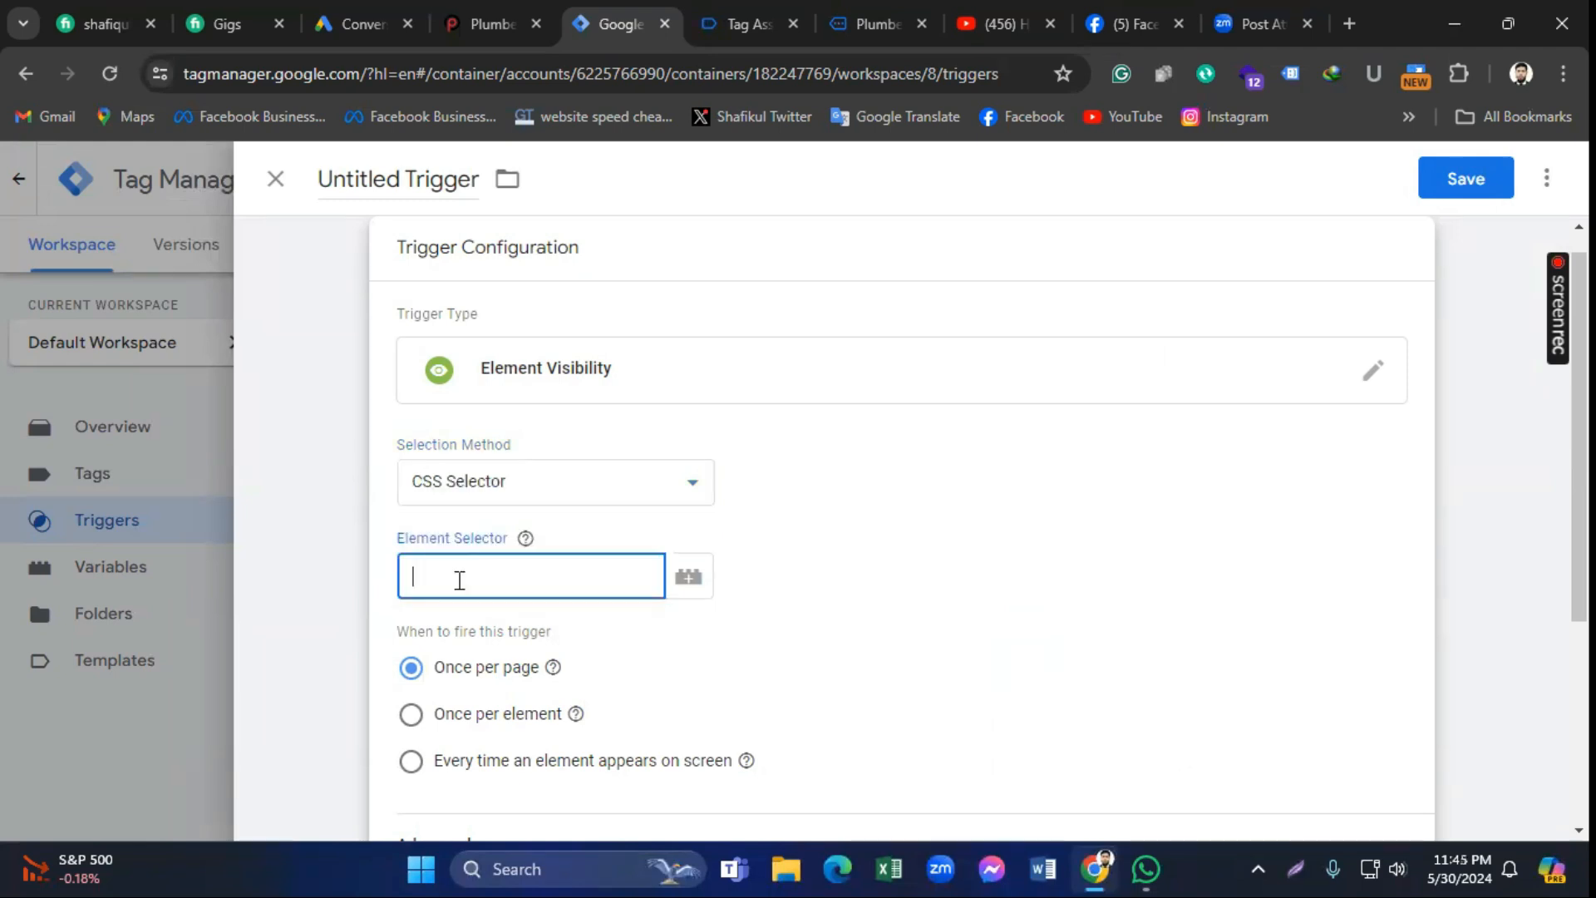
pyautogui.hotkey('ctrl', 'v')
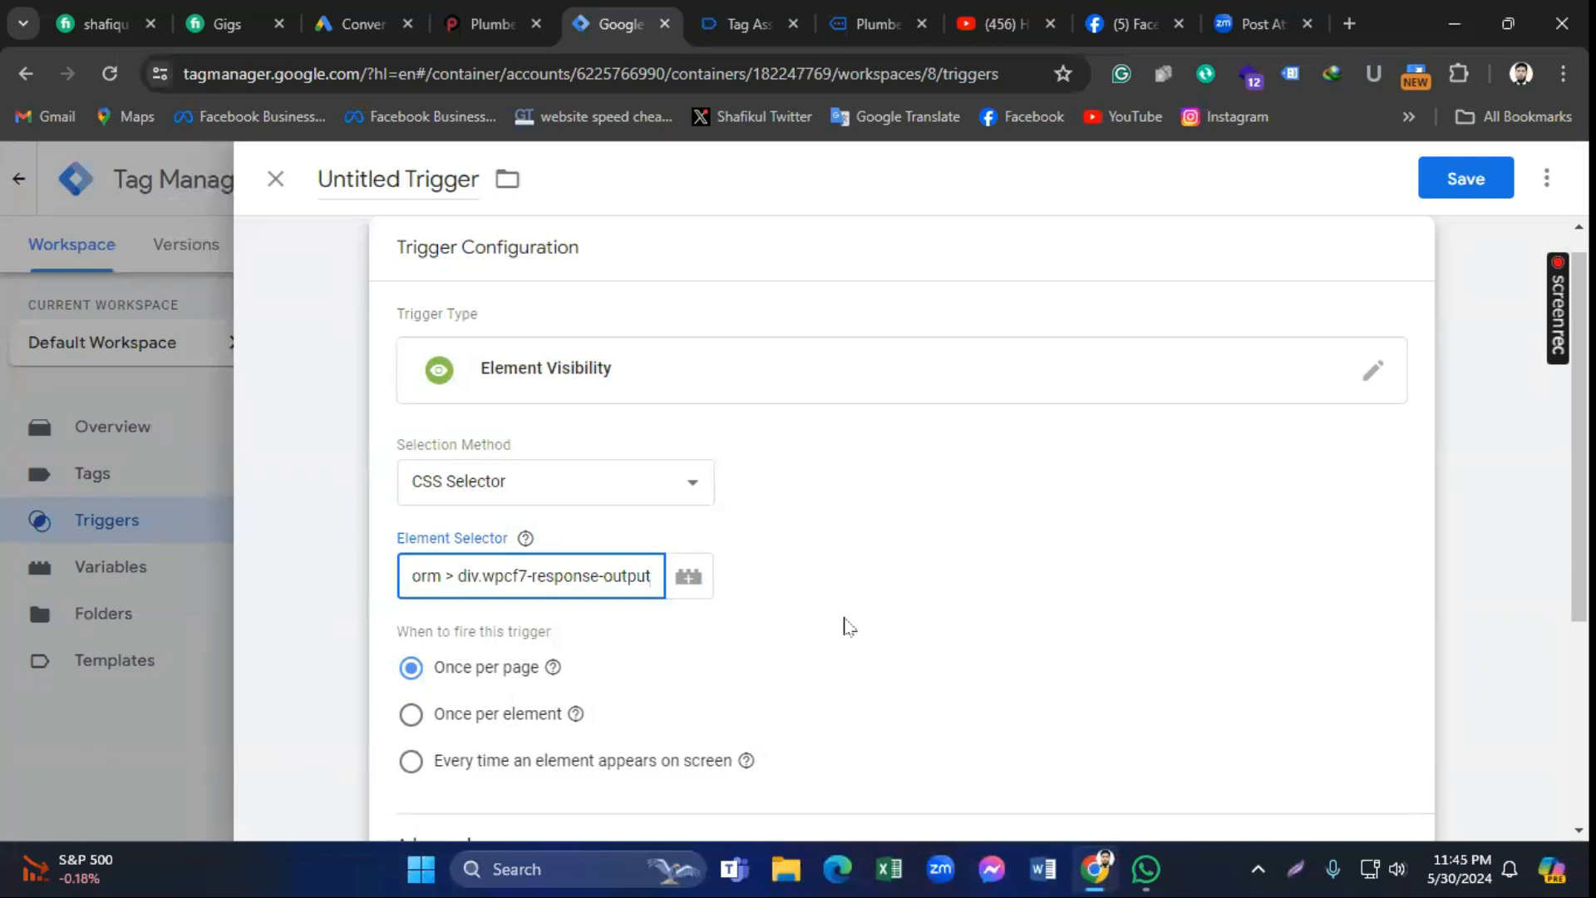
pyautogui.click(858, 629)
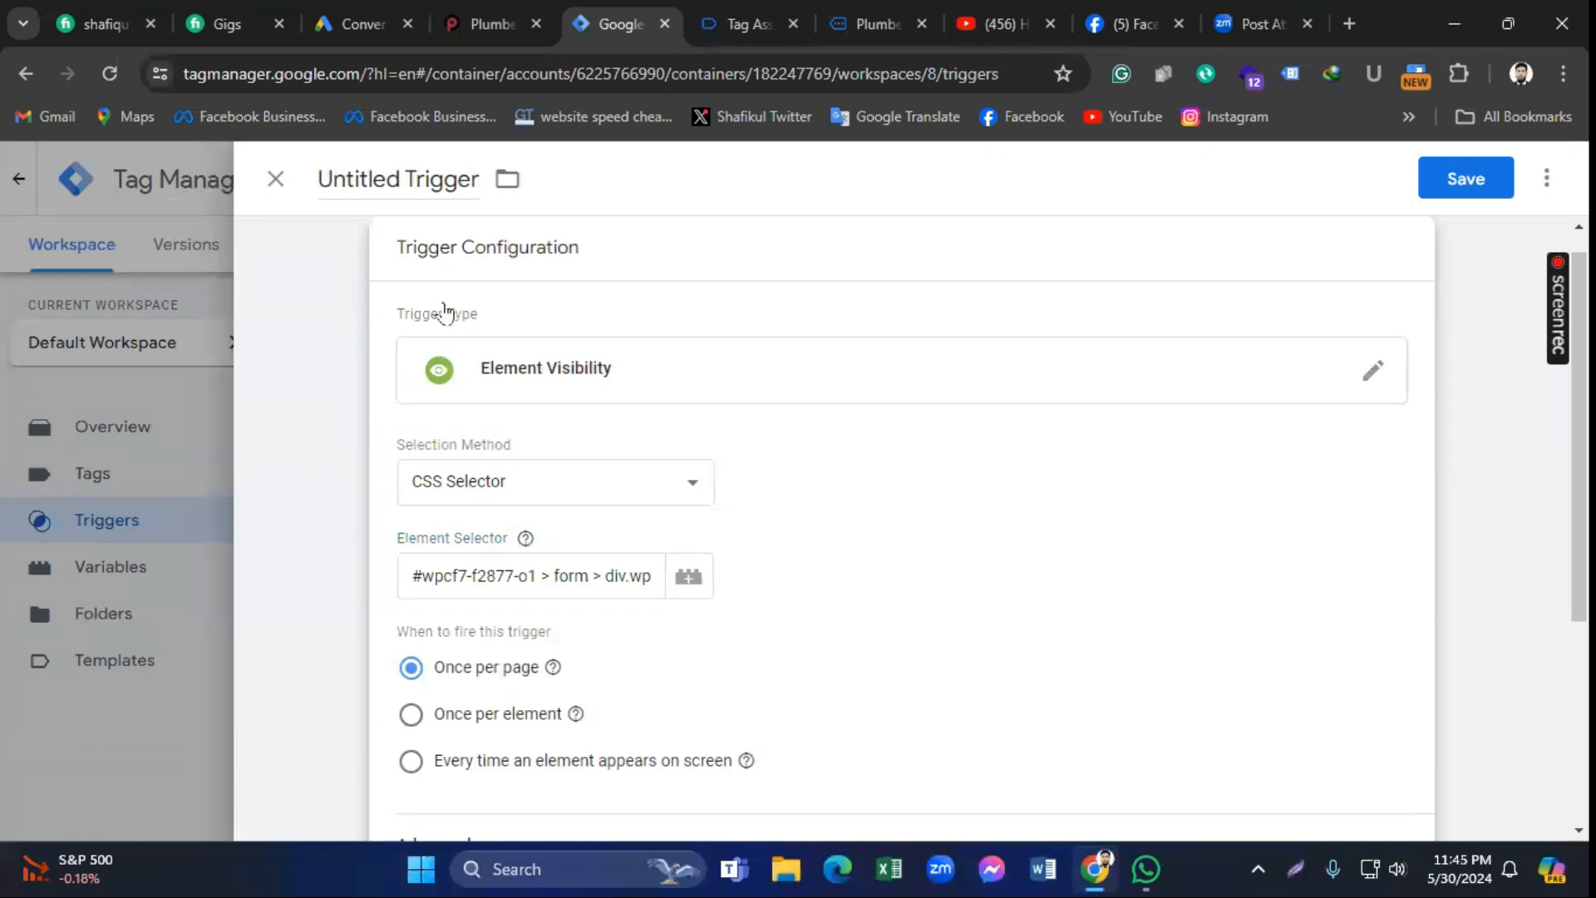
# Step: Name the trigger "Visibility From Trigger"
pyautogui.click(408, 182)
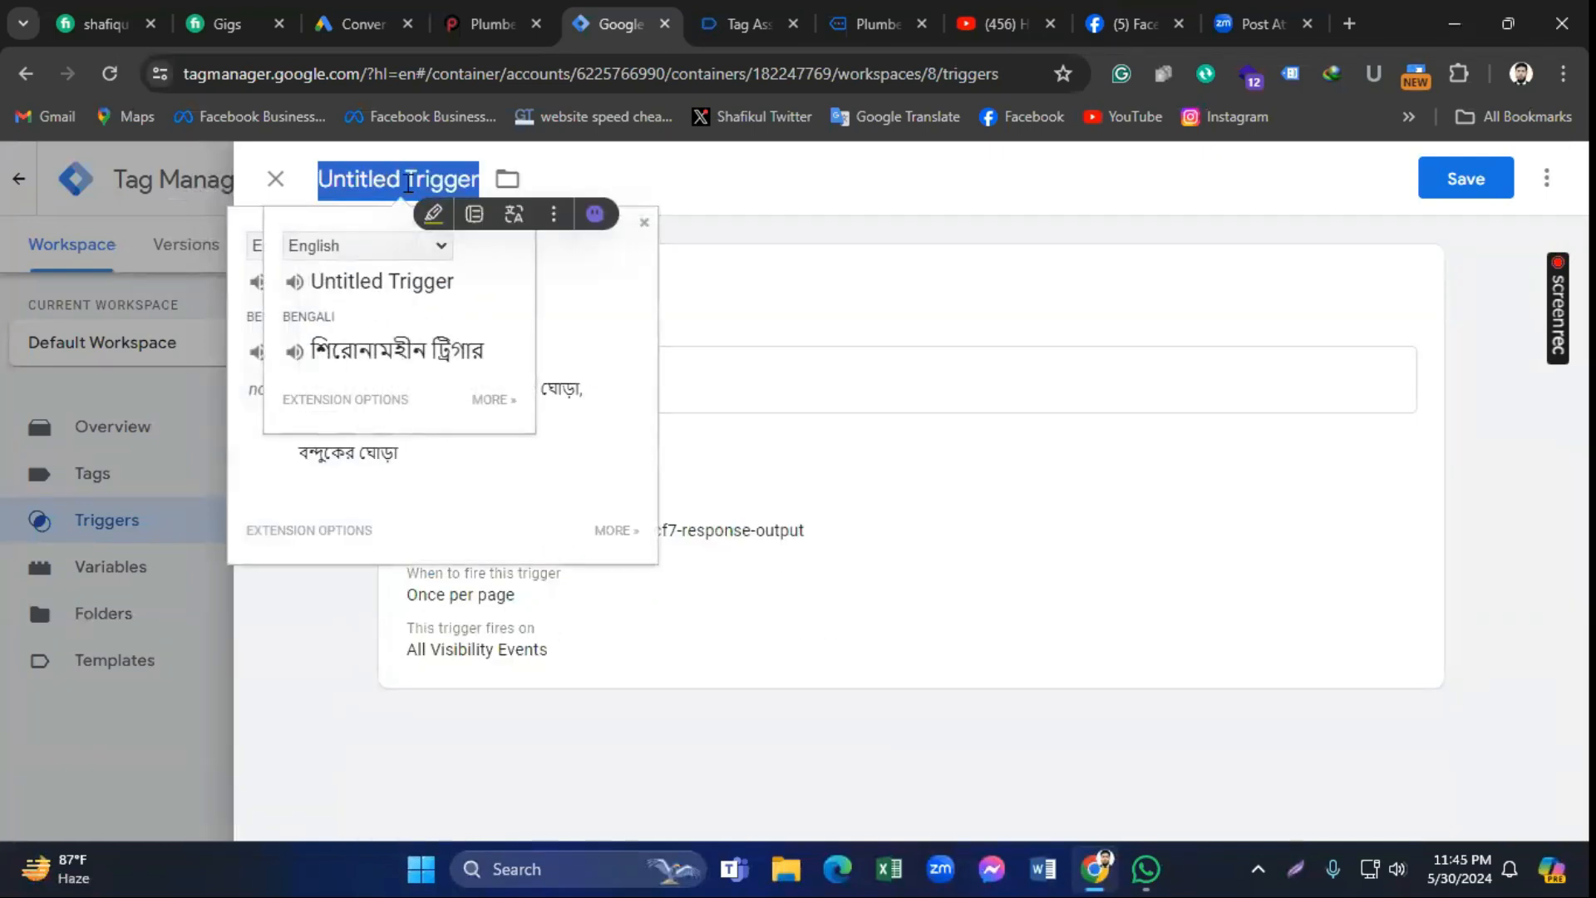
pyautogui.write('Va')
pyautogui.press('BackSpace')
pyautogui.press('BackSpace')
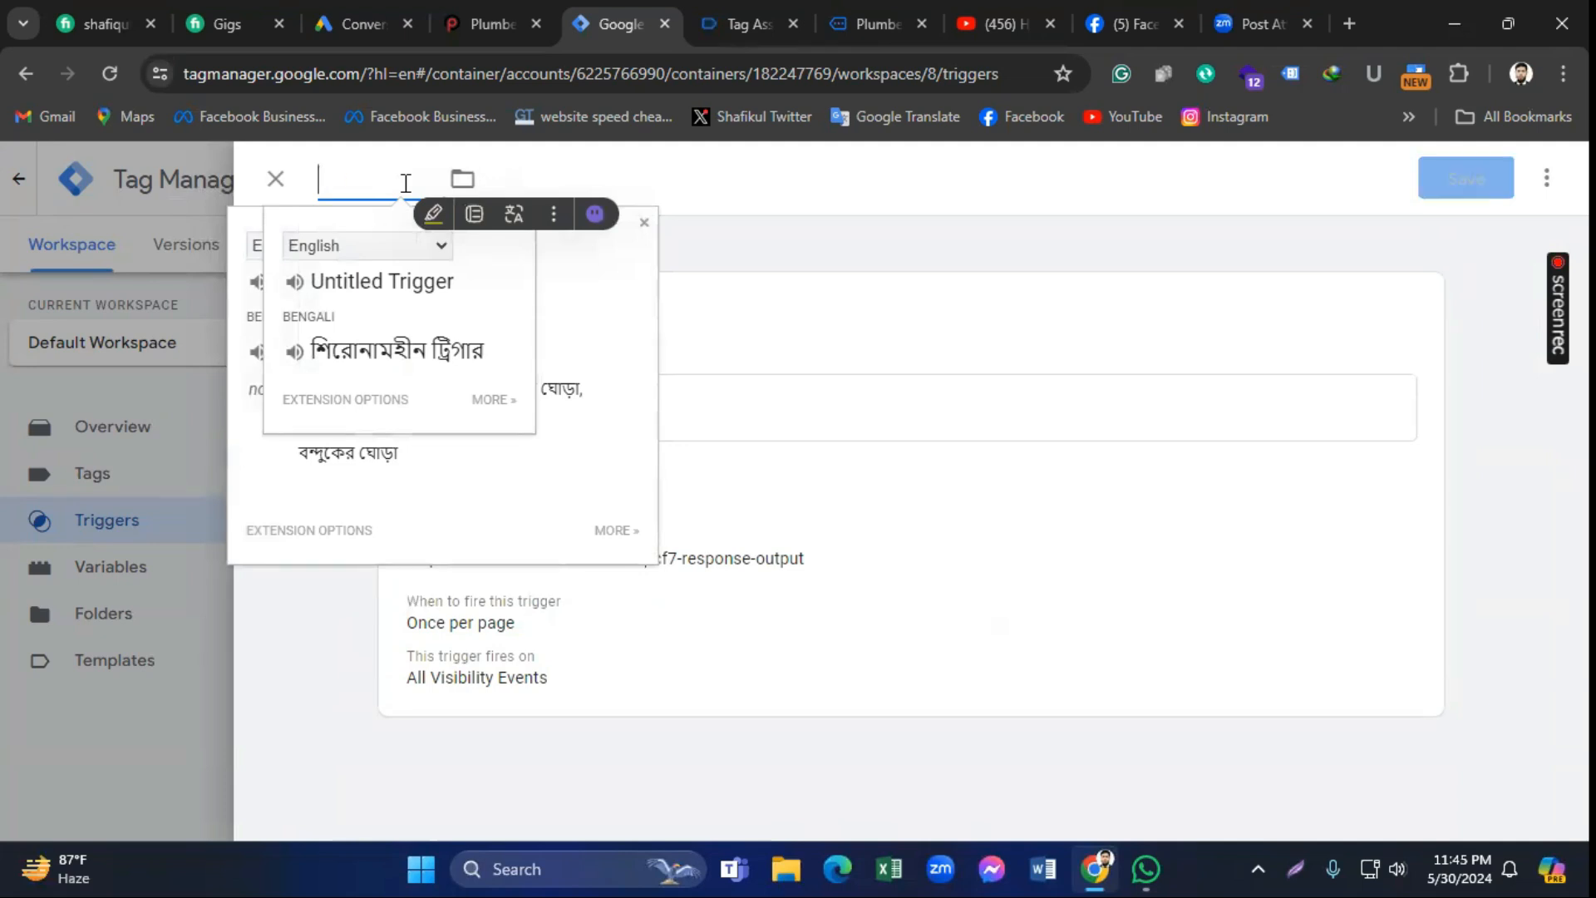
pyautogui.write('Visibility From')
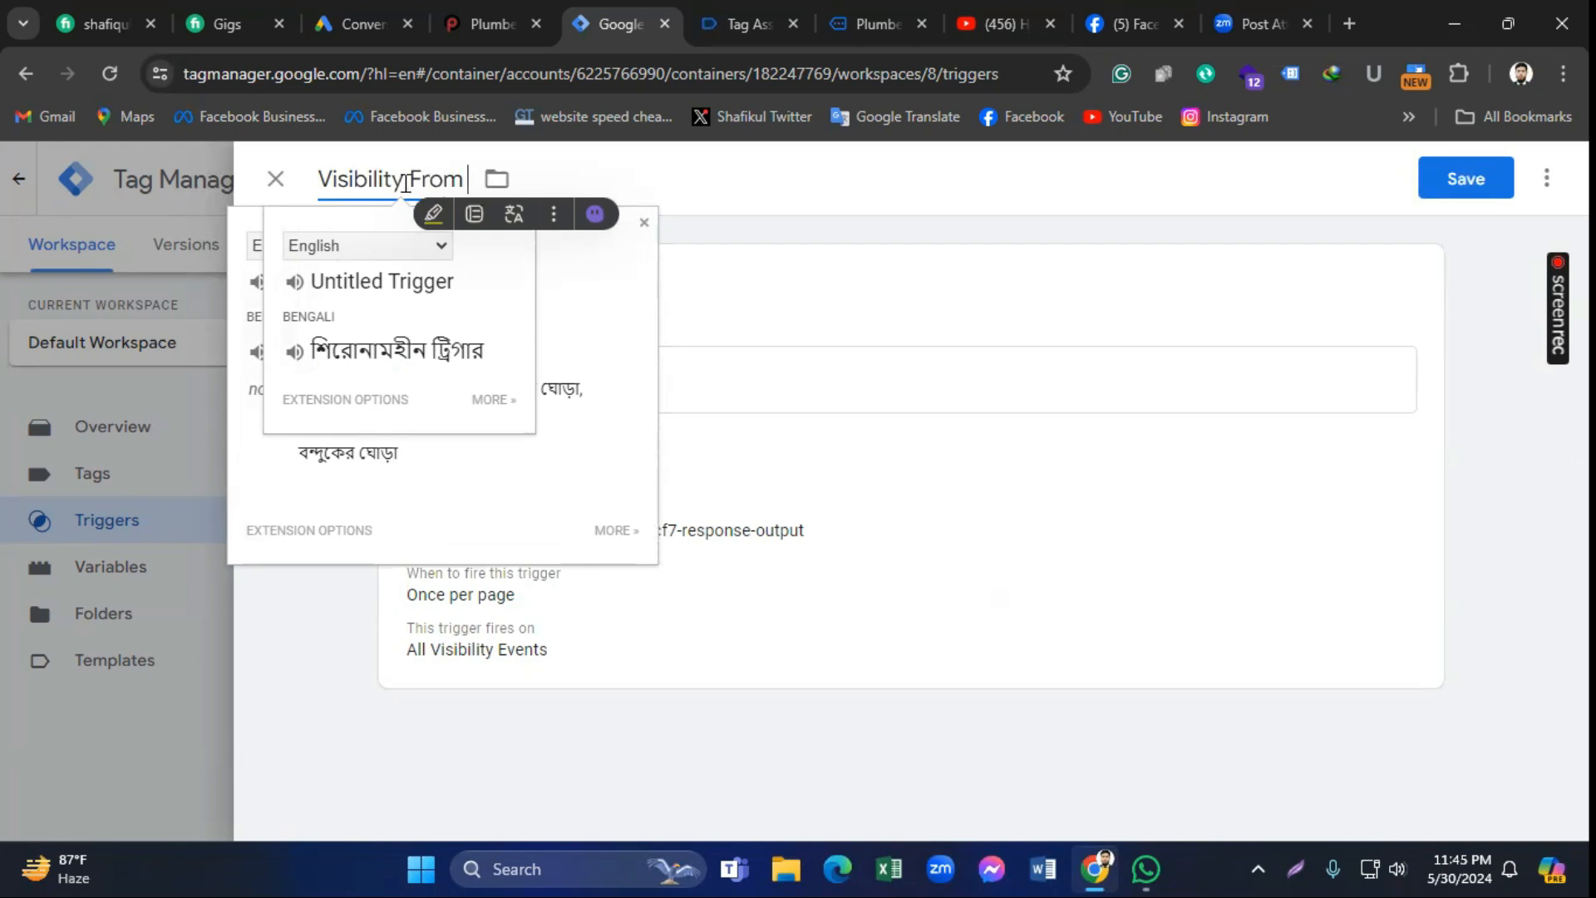
pyautogui.write(' Trigger')
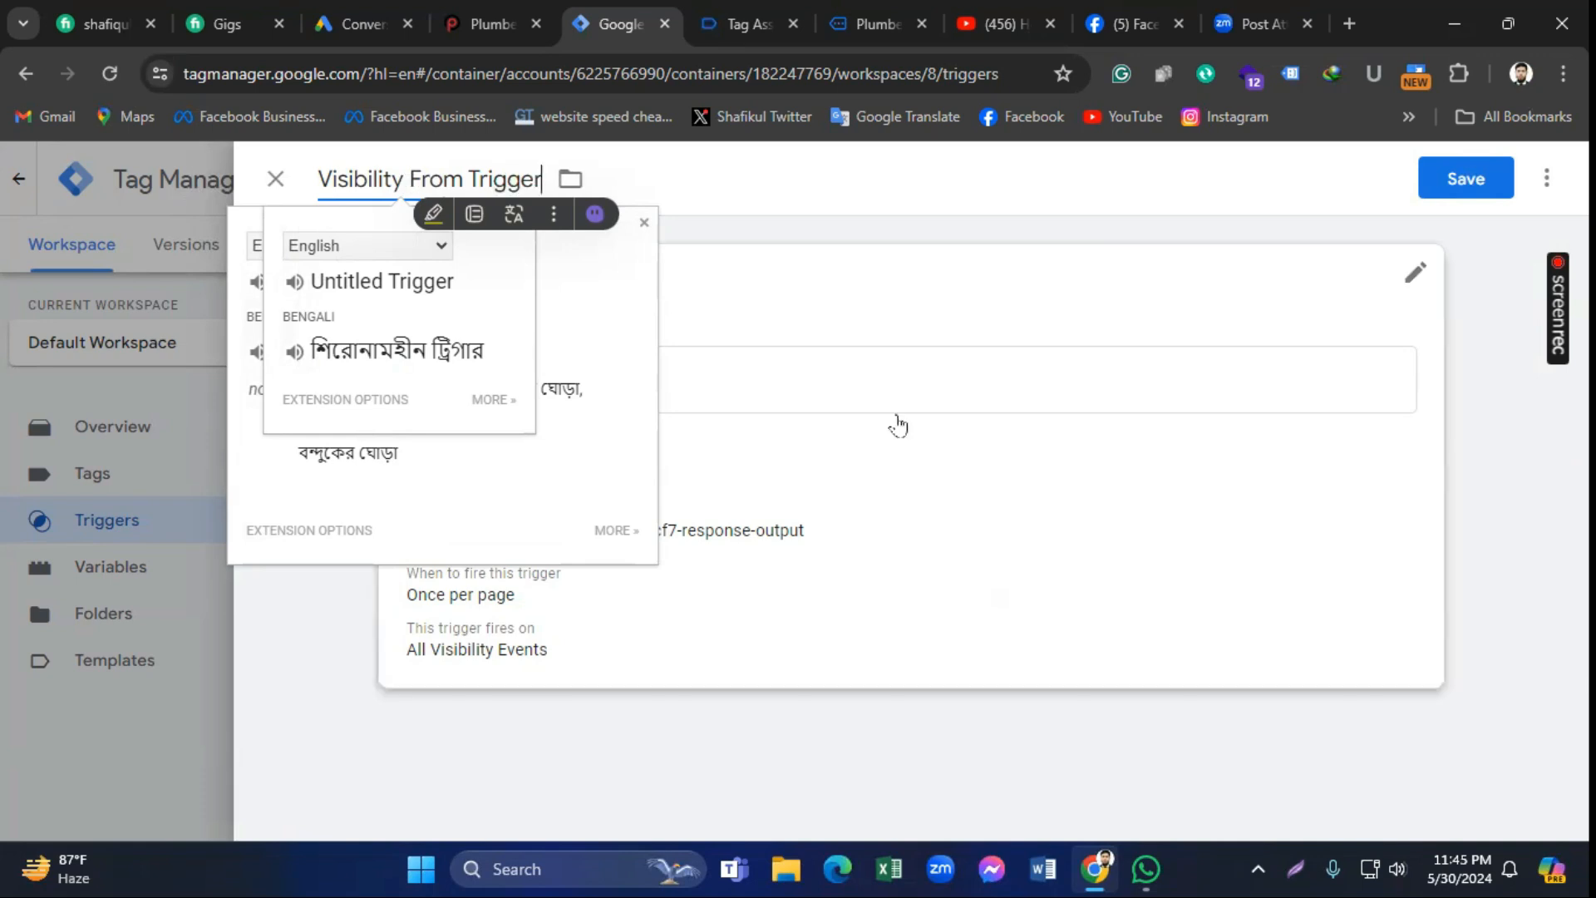
# Step: Save the Visibility From Trigger trigger
pyautogui.click(1466, 178)
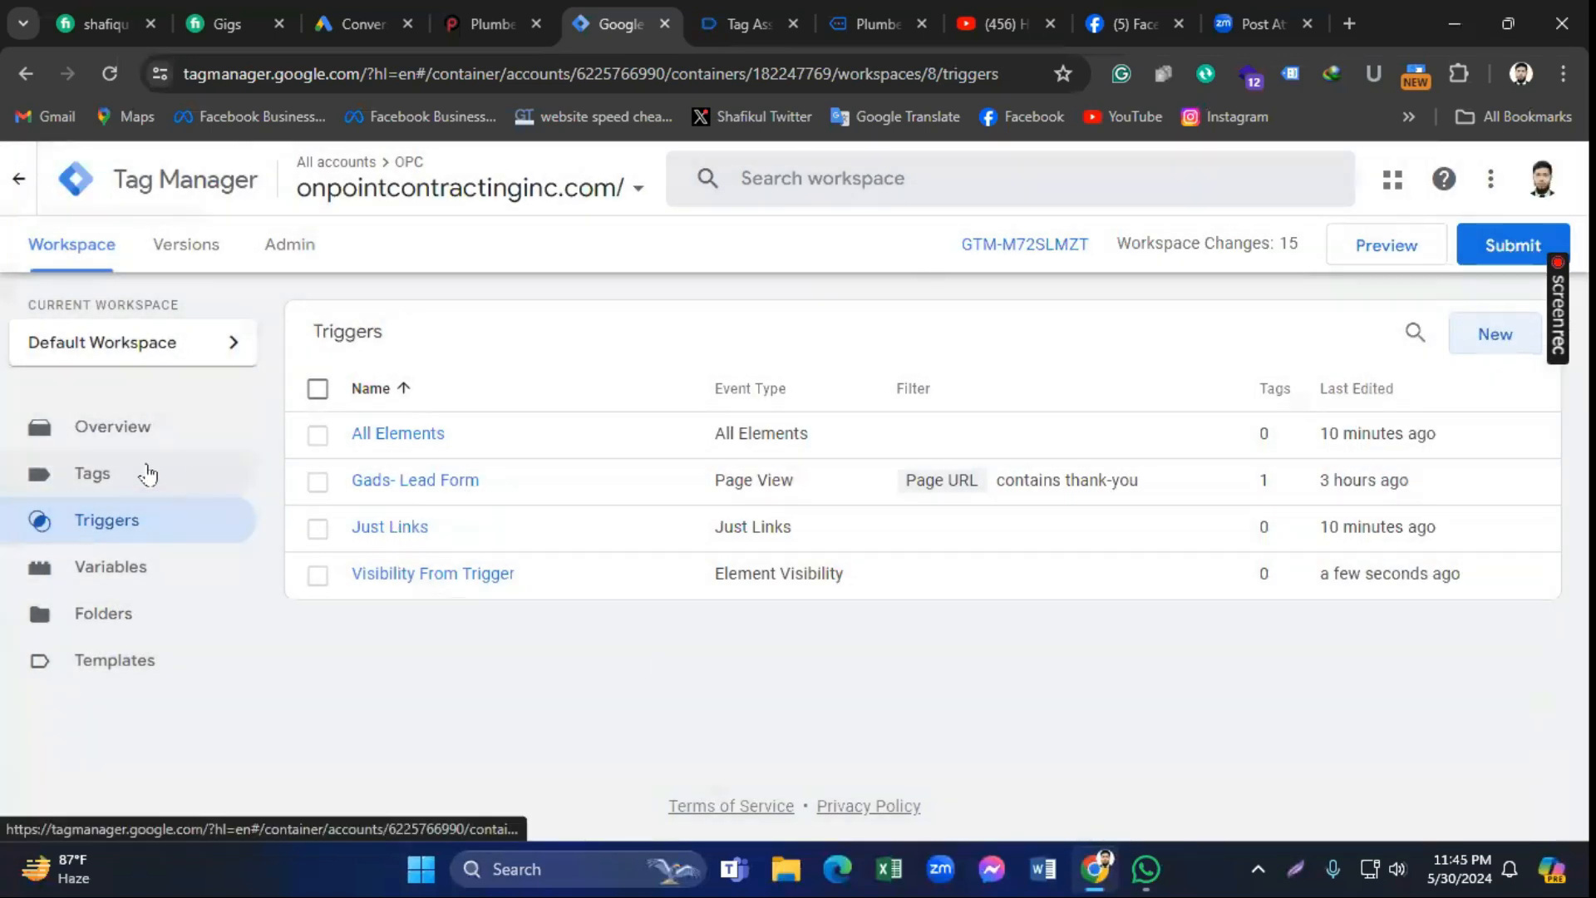
# Step: Launch a preview of the container, close the developer tools on the site page, and check the Tag Assistant connection
pyautogui.click(1365, 263)
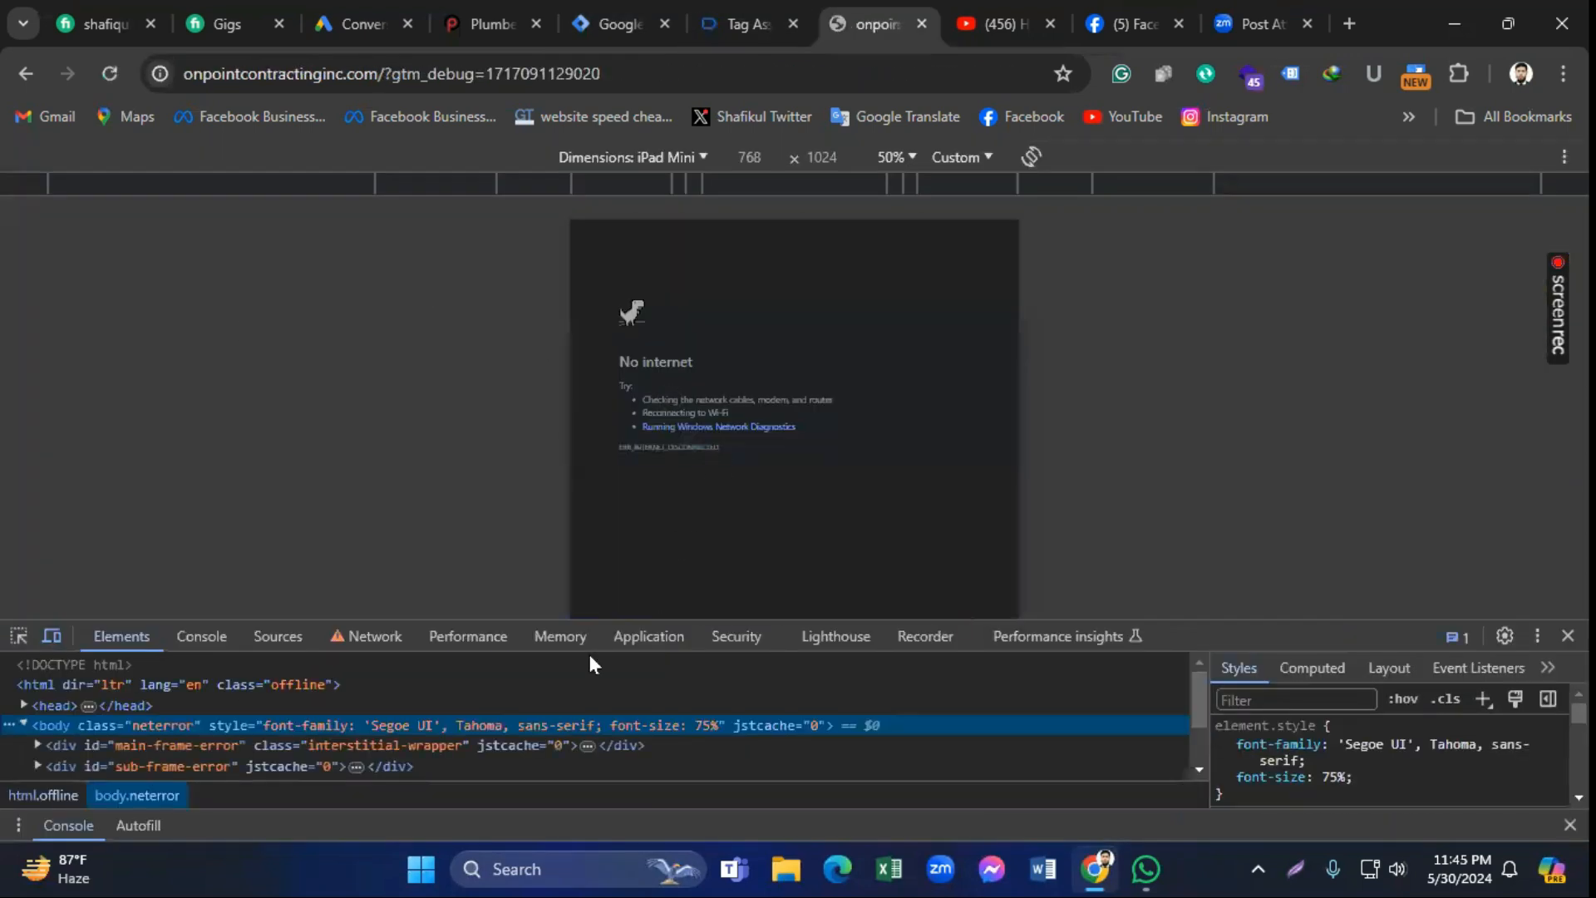
pyautogui.click(1563, 637)
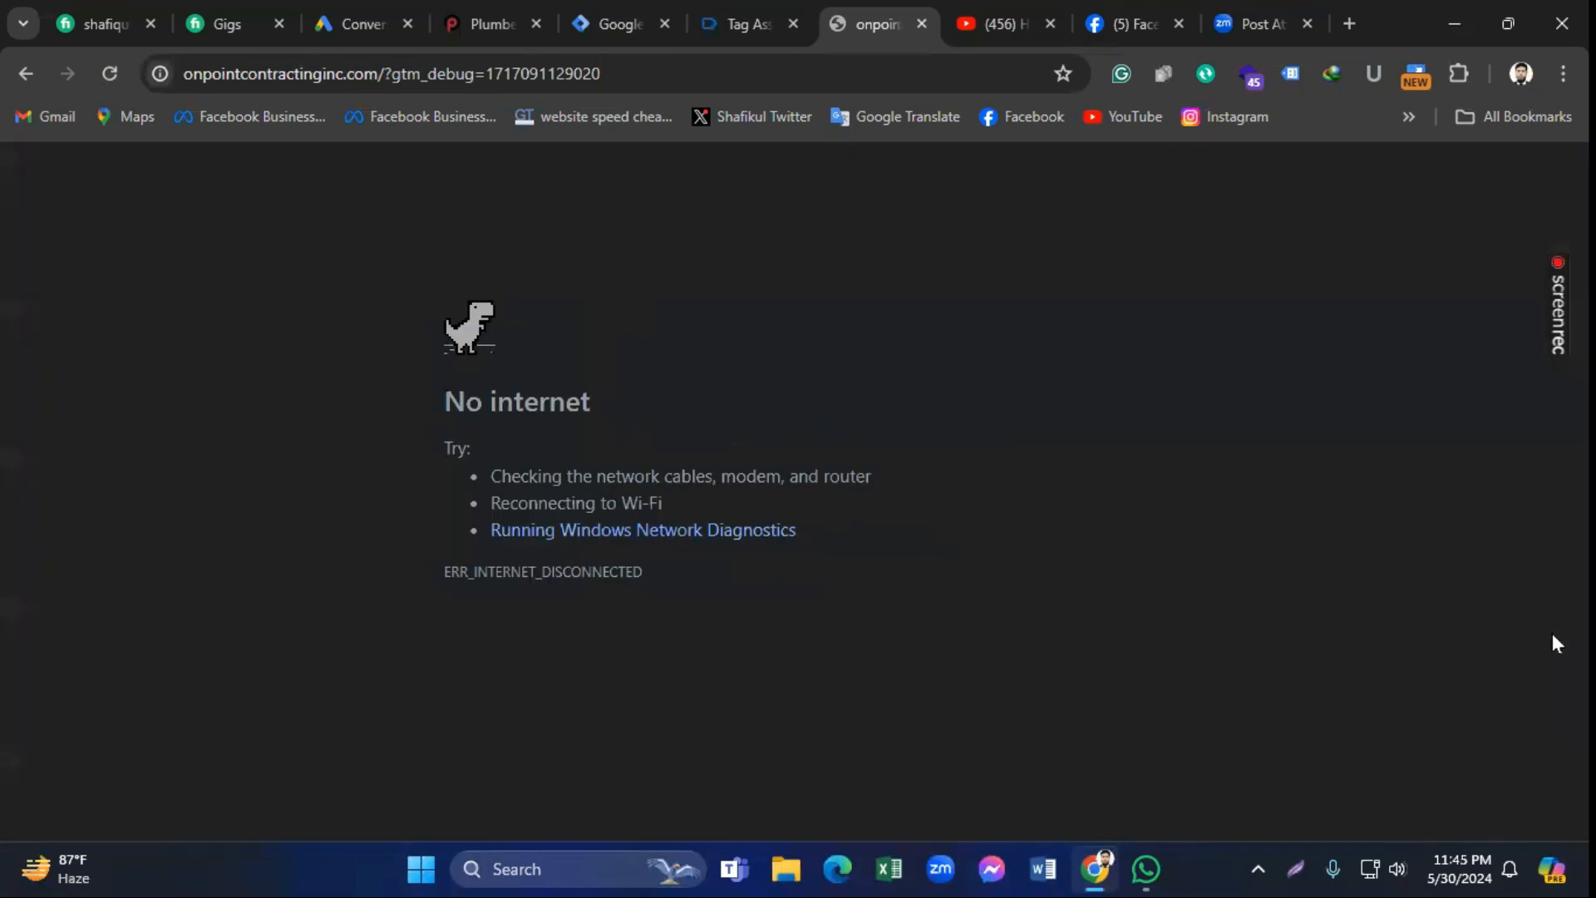
pyautogui.click(27, 75)
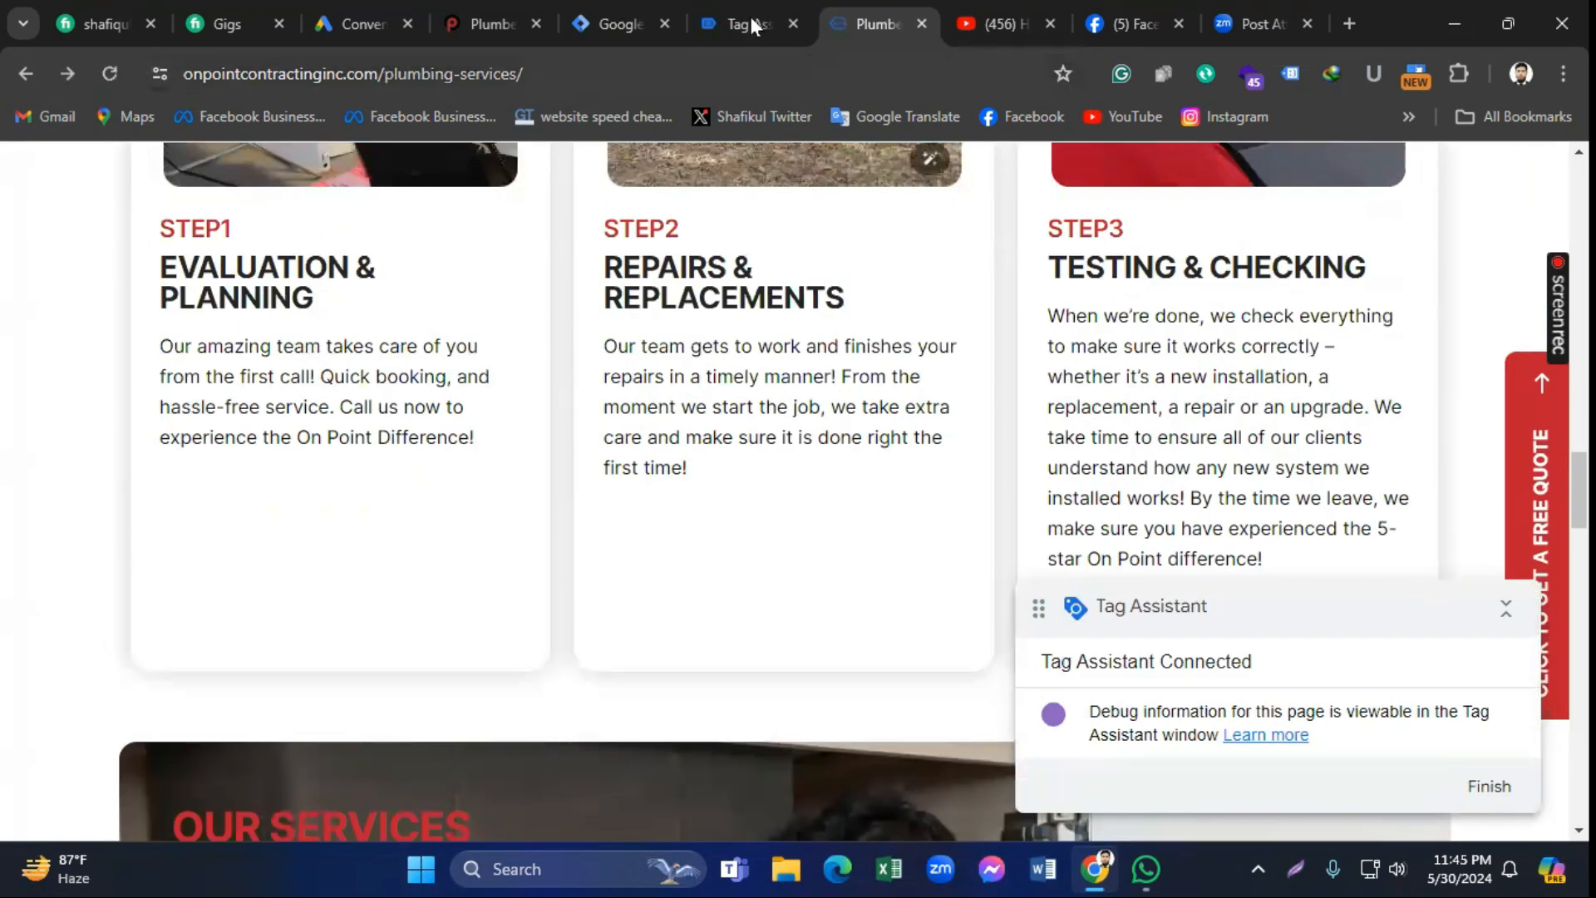
pyautogui.click(753, 23)
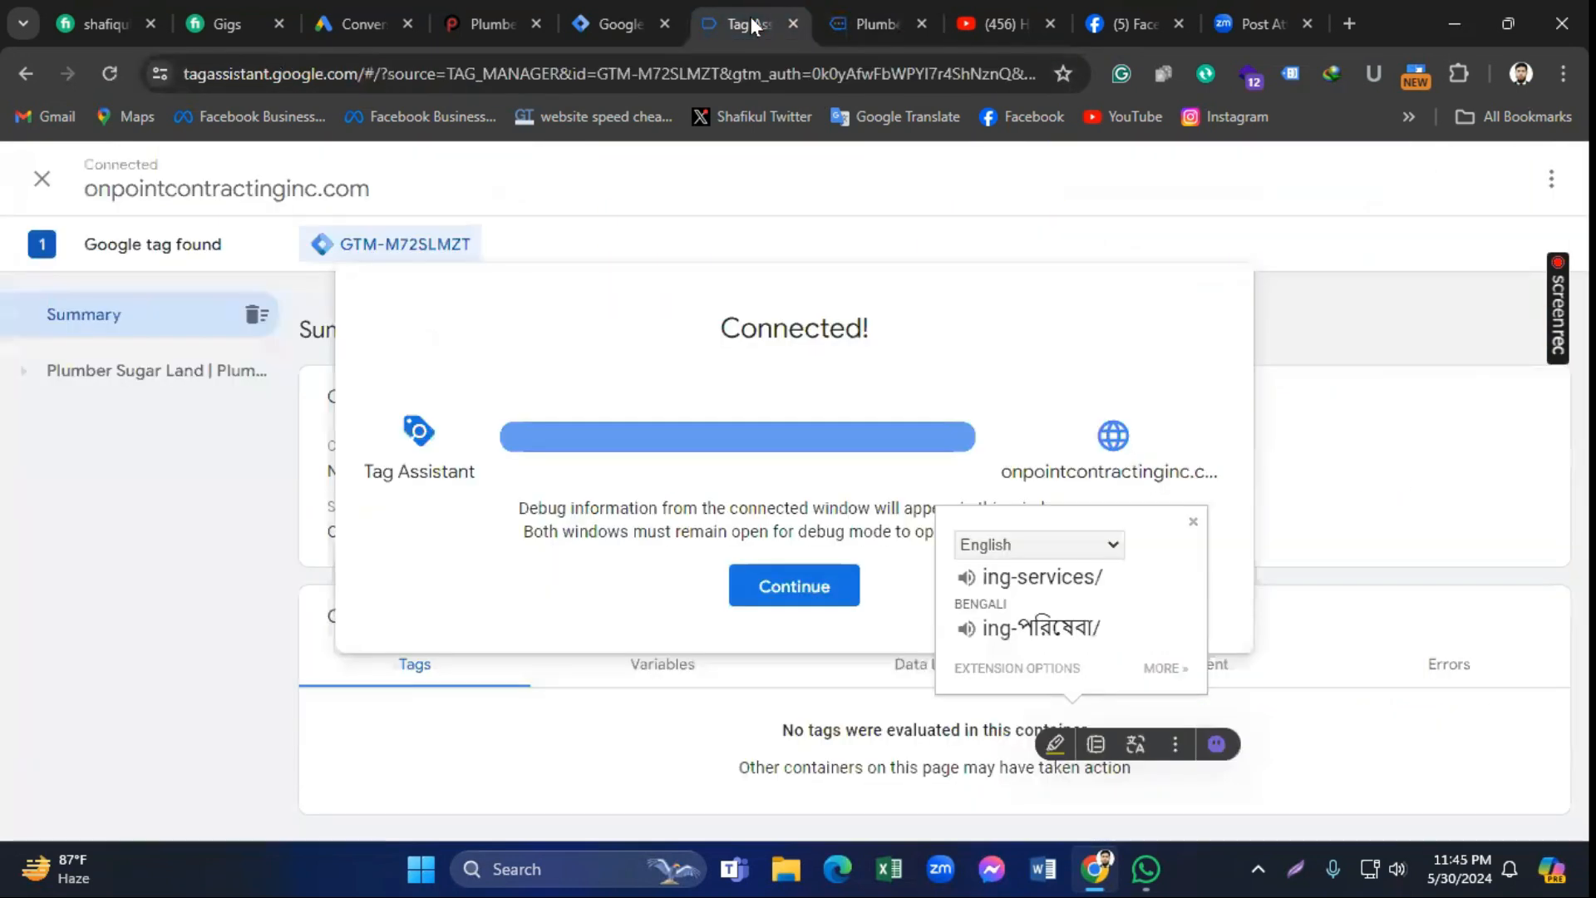
# Step: In Google Tag Manager, replace the firing trigger of the Gads- Lead Form- OPC tag with Visibility From Trigger and save the tag
pyautogui.click(618, 26)
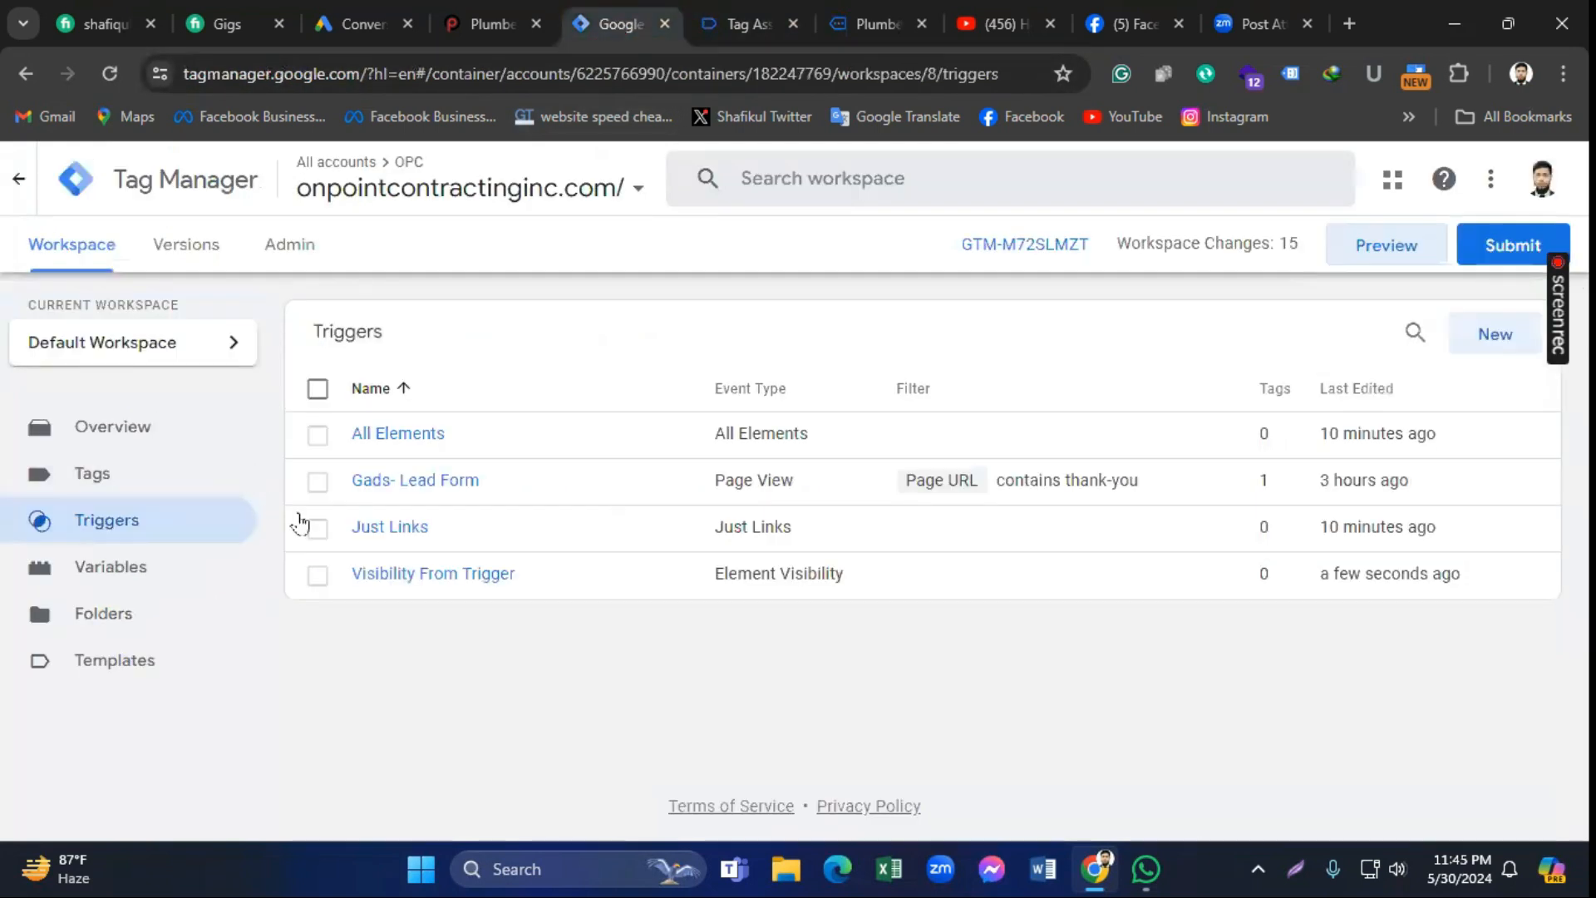
pyautogui.click(121, 481)
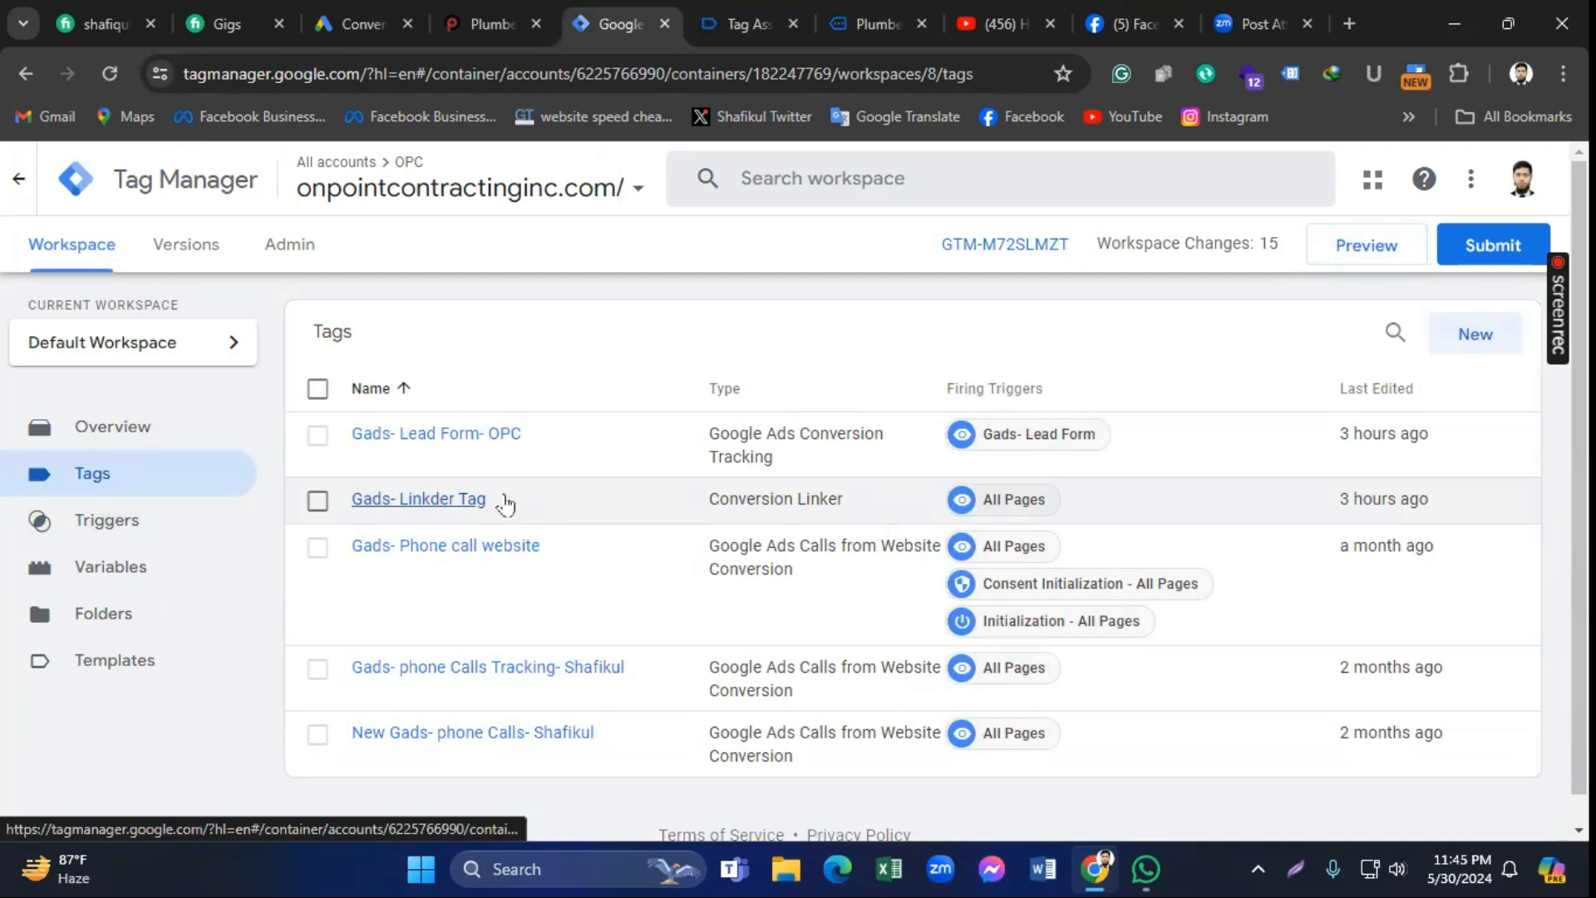
pyautogui.click(456, 444)
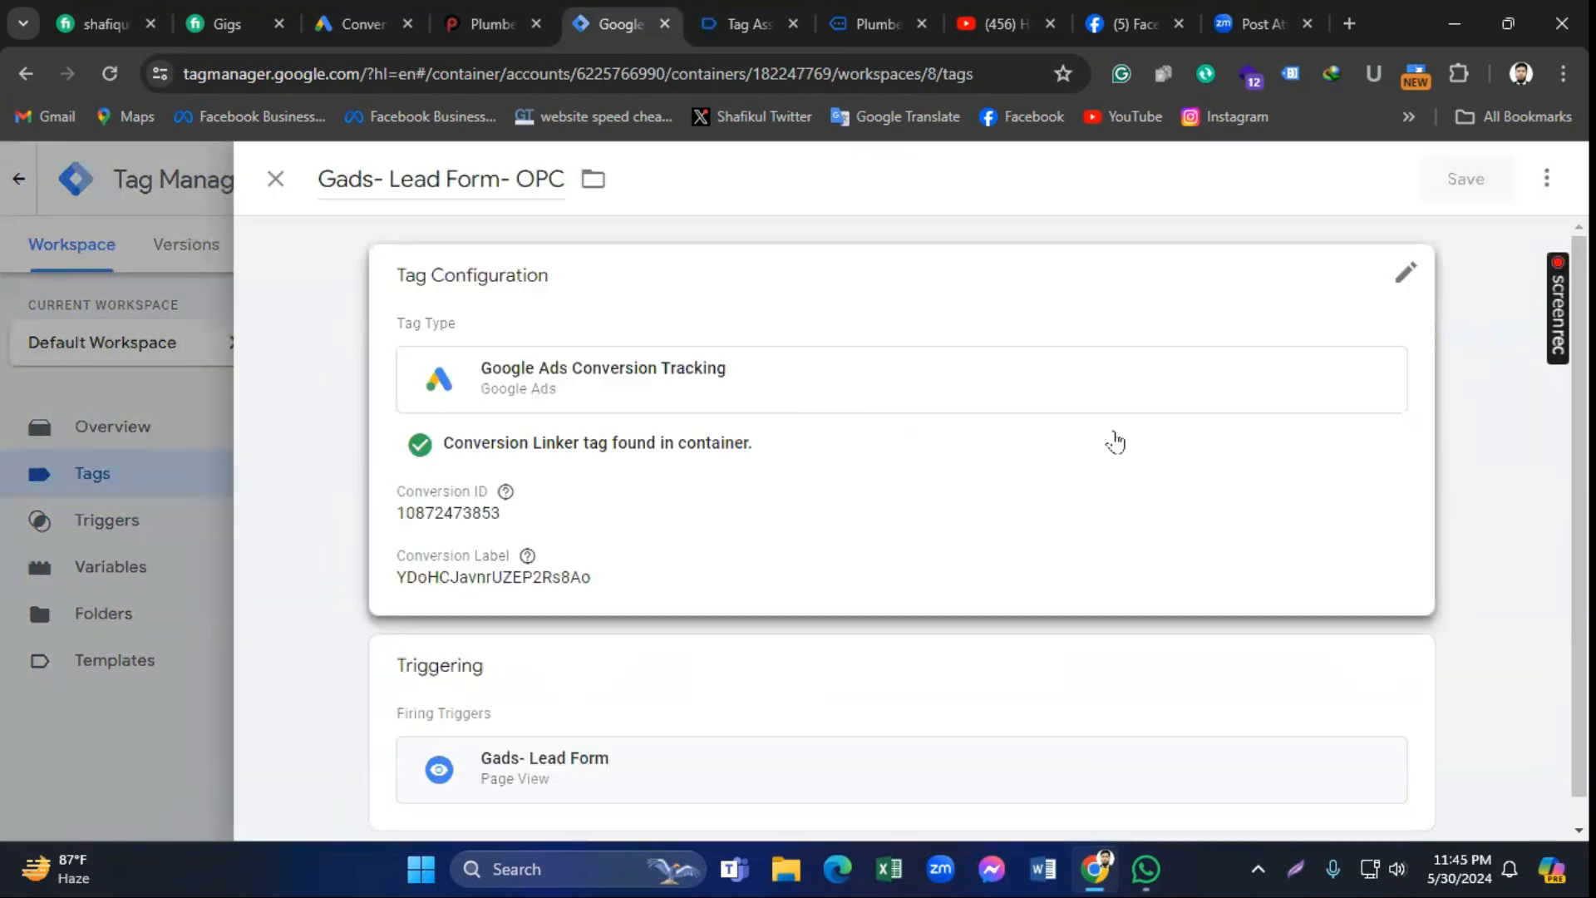
pyautogui.scroll(-1, 1213, 624)
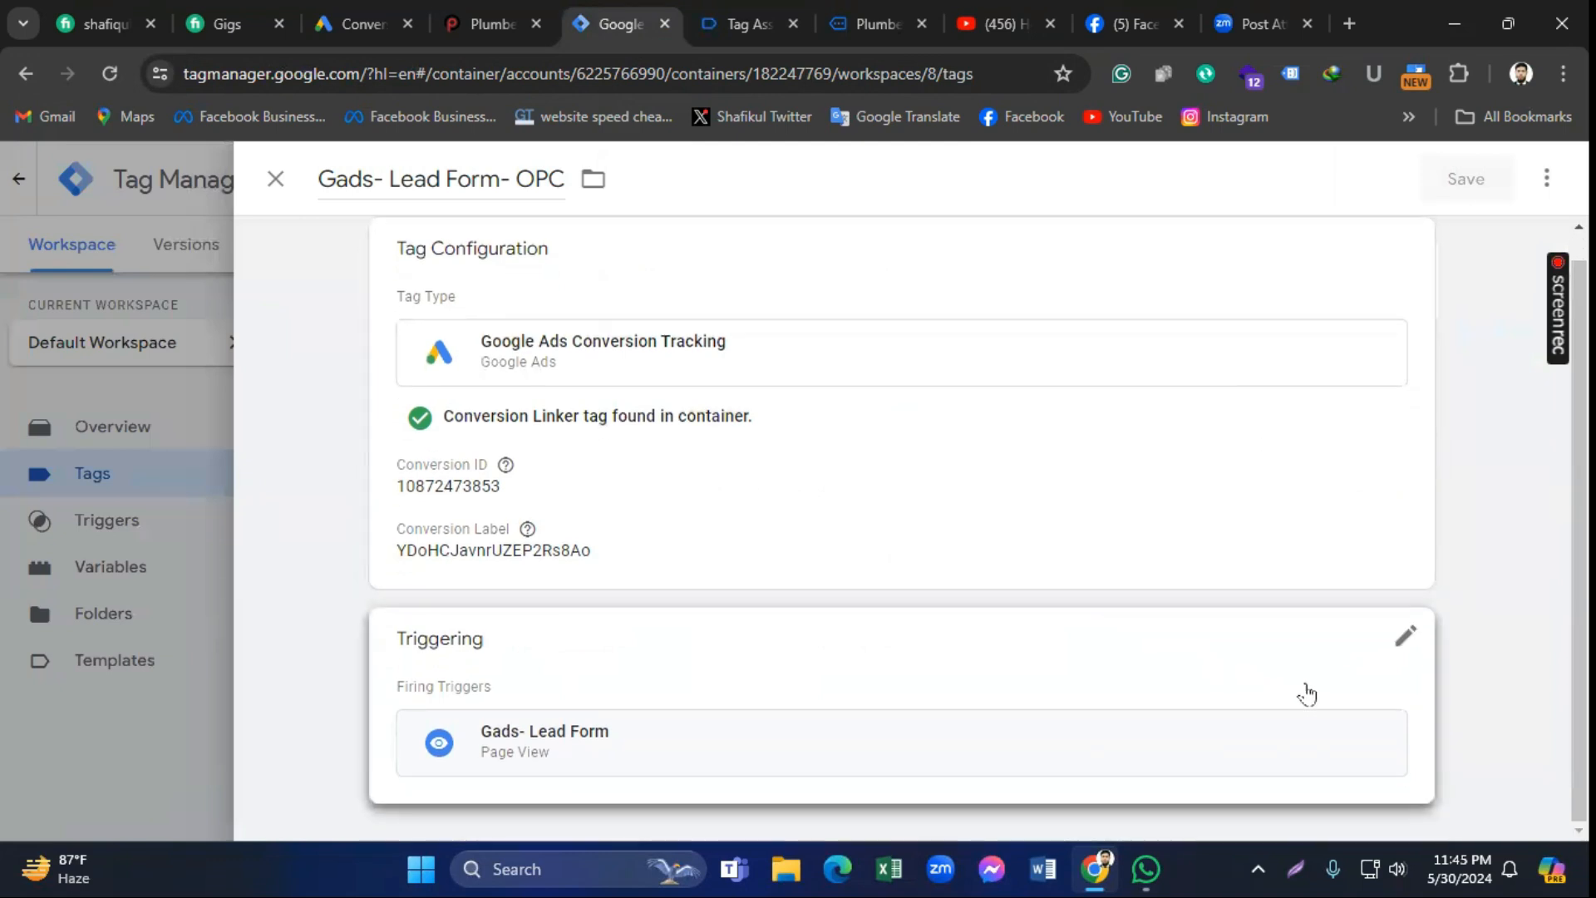
pyautogui.click(1405, 637)
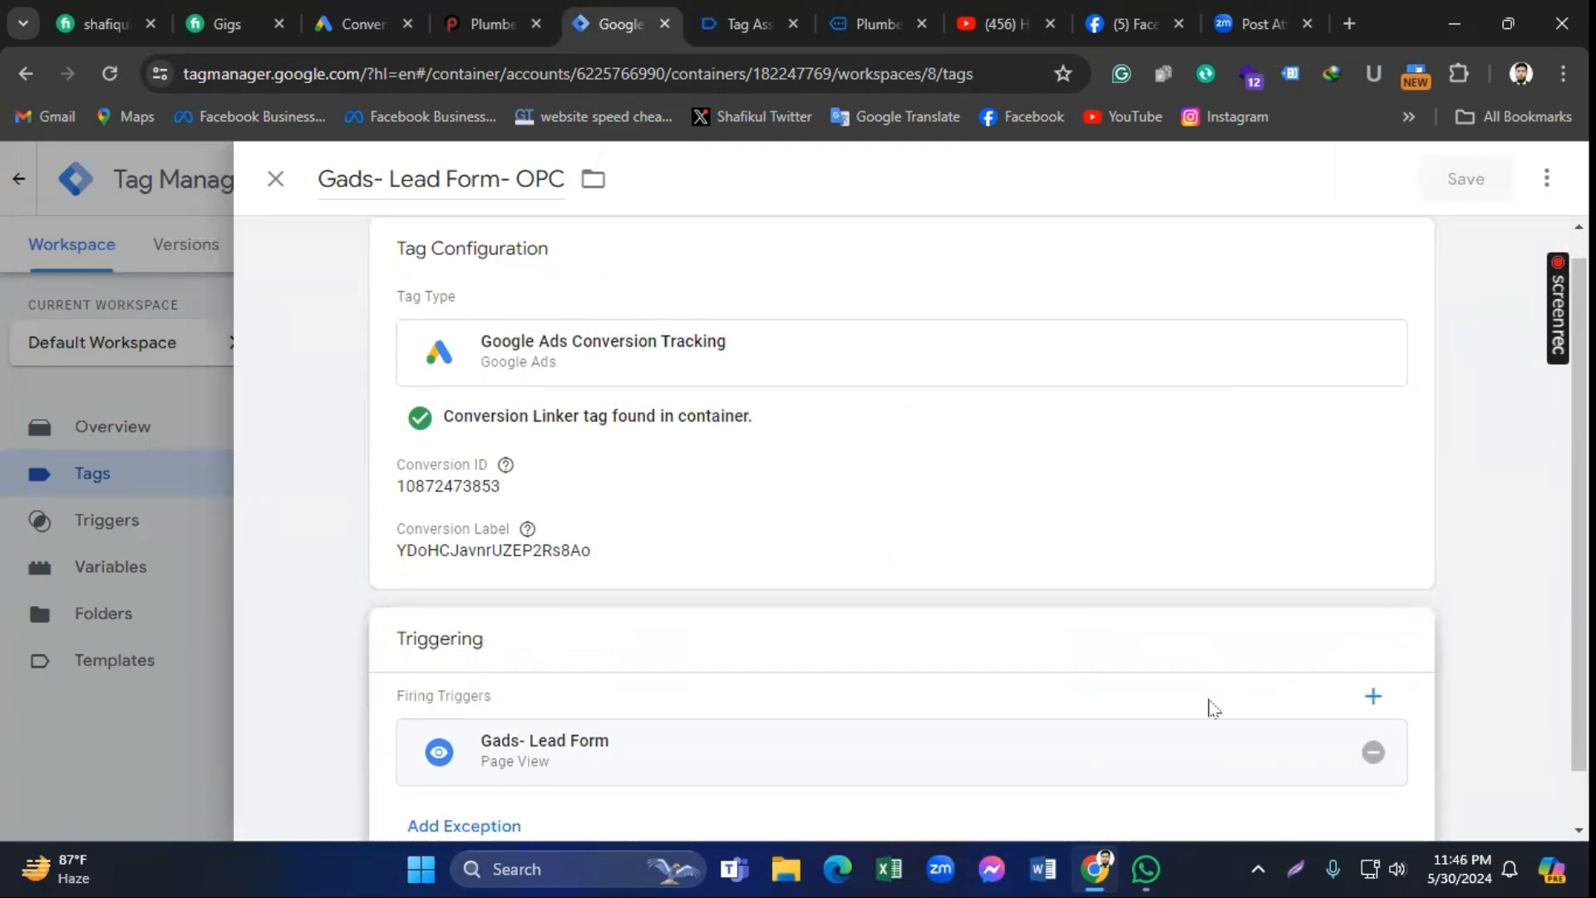
pyautogui.click(1374, 752)
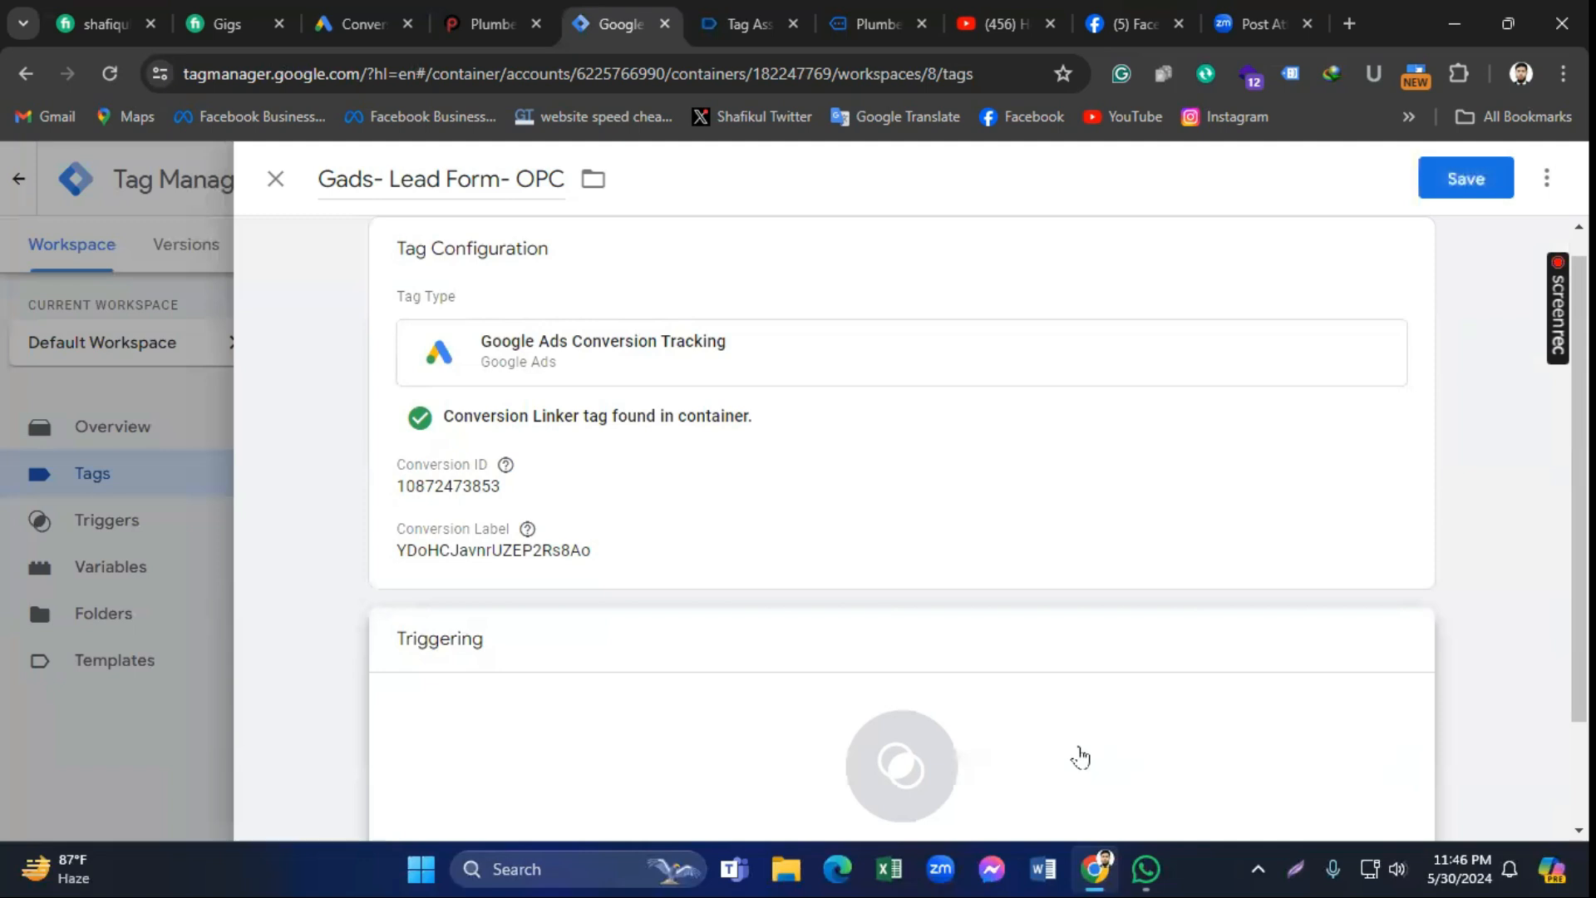
pyautogui.click(1005, 745)
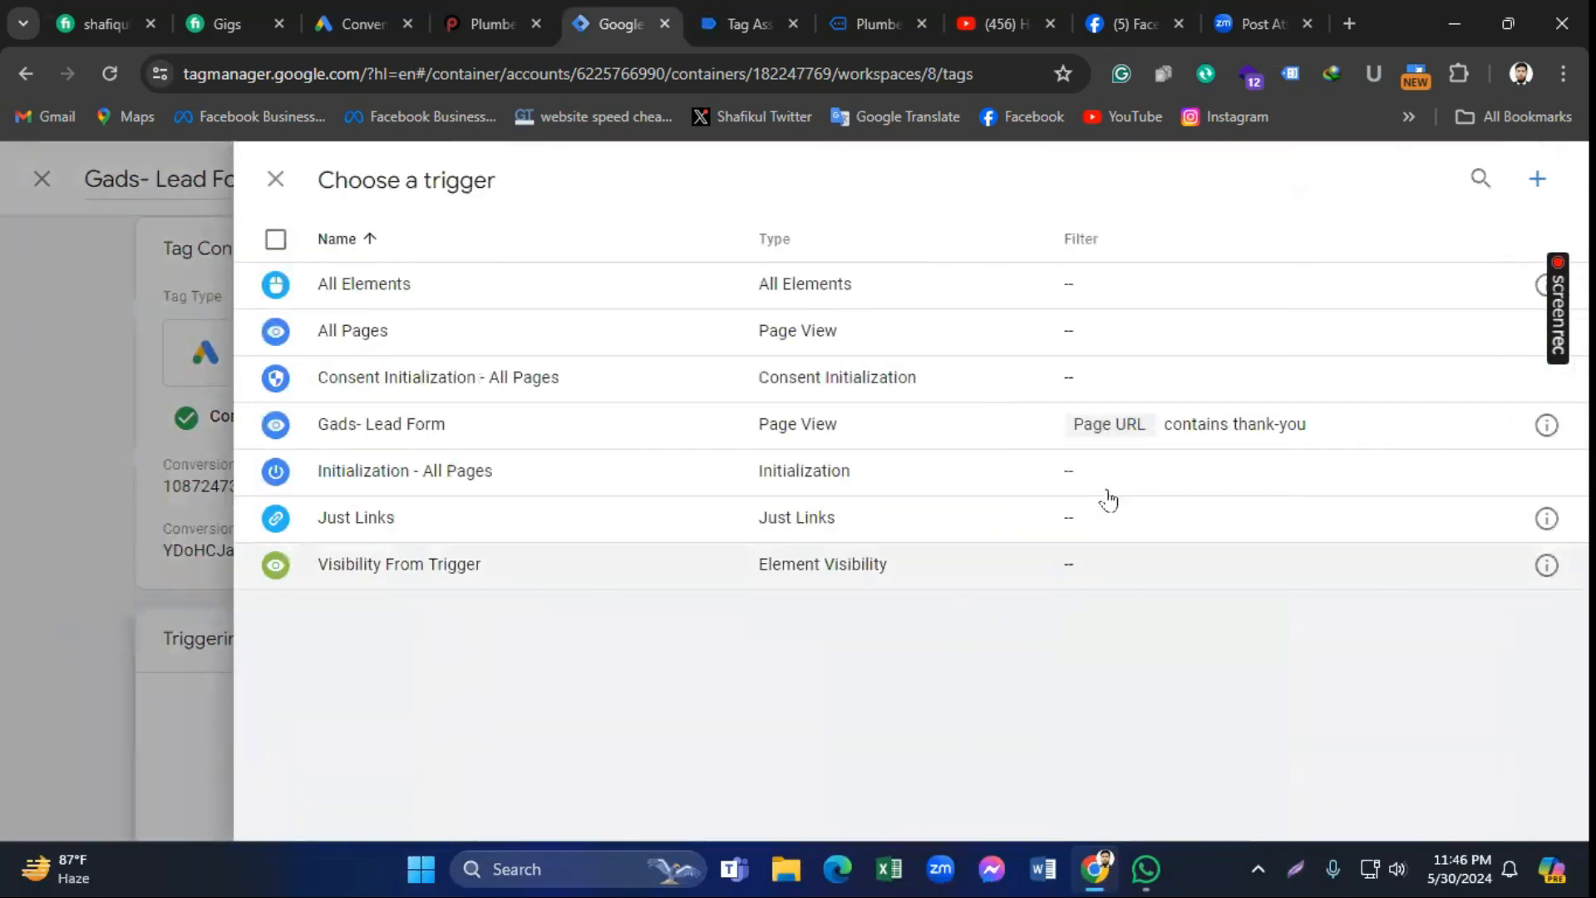
pyautogui.click(586, 572)
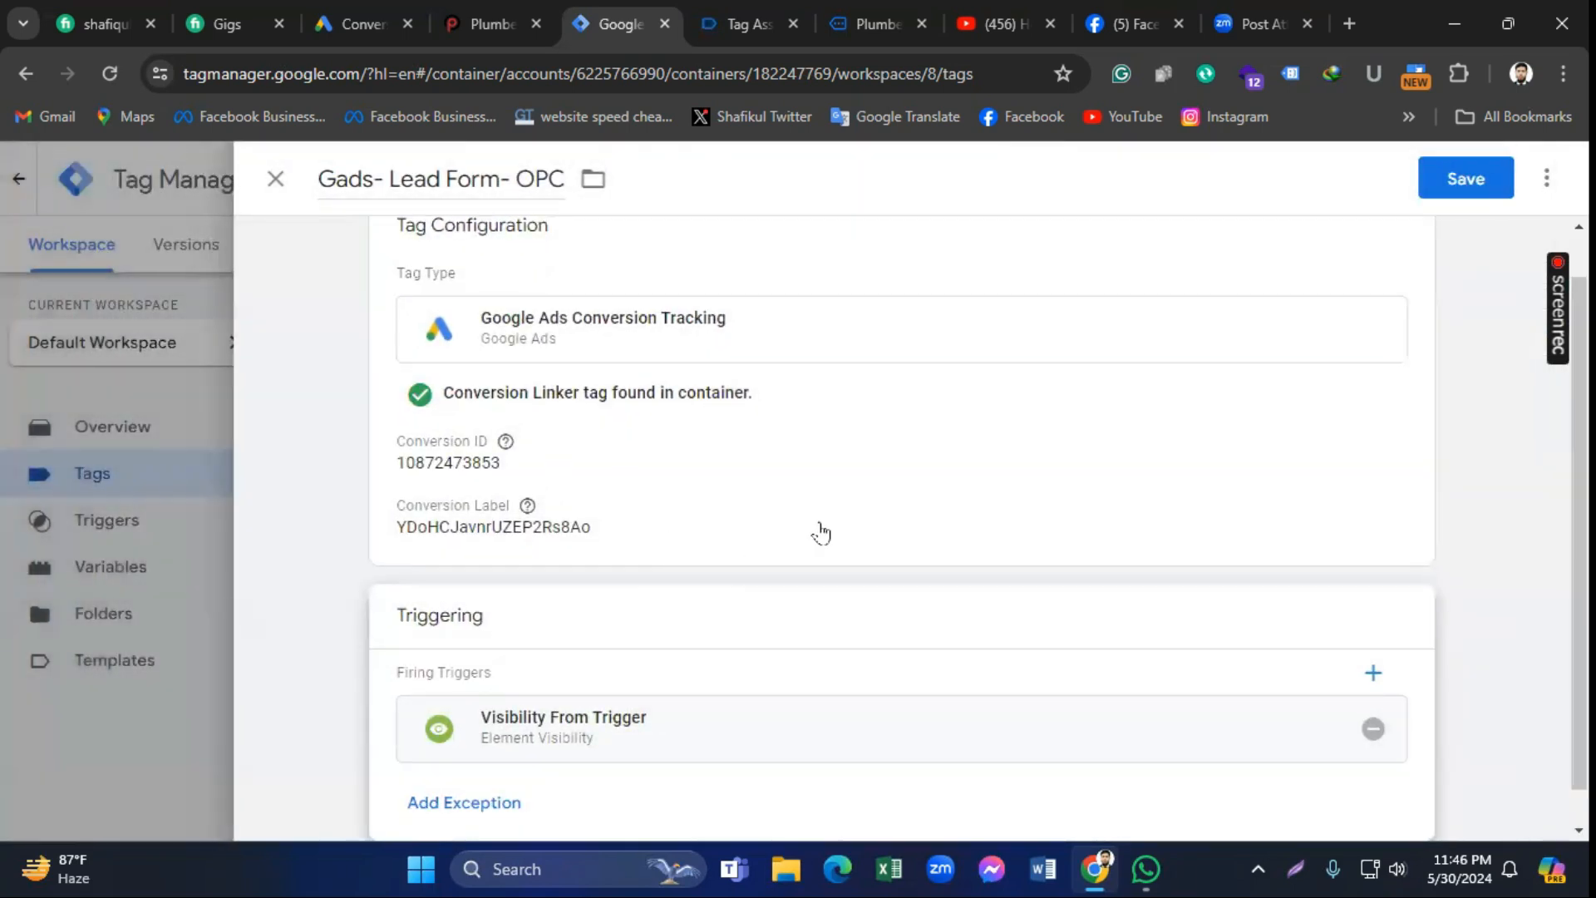
pyautogui.click(1459, 180)
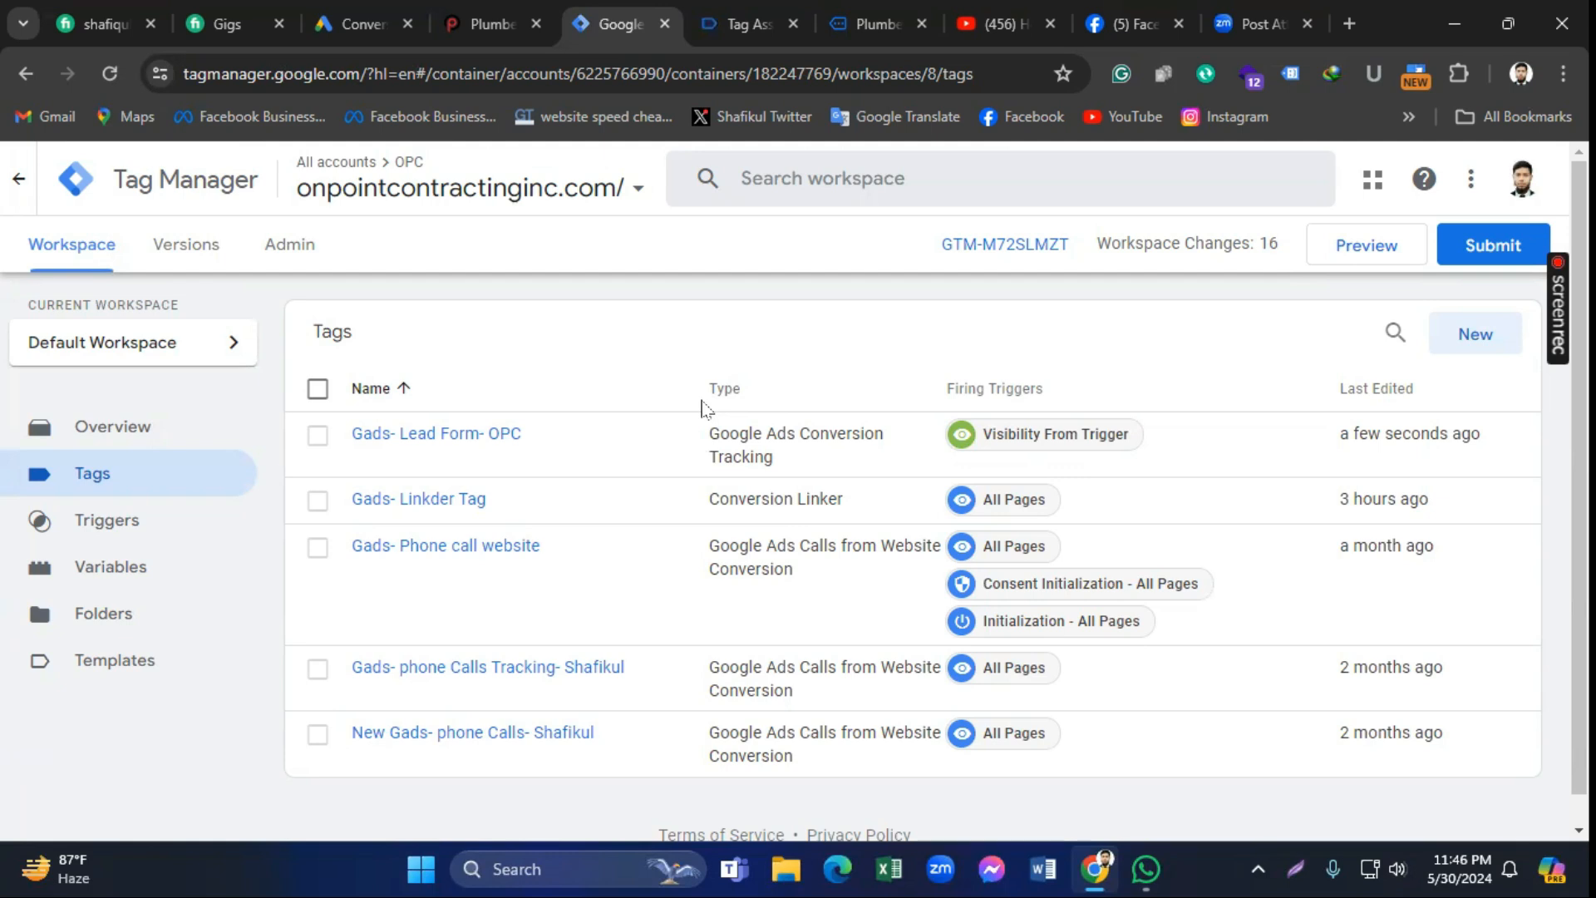
# Step: Preview the updated container and open the Request Service form on the site's Plumbing Services page
pyautogui.click(1374, 250)
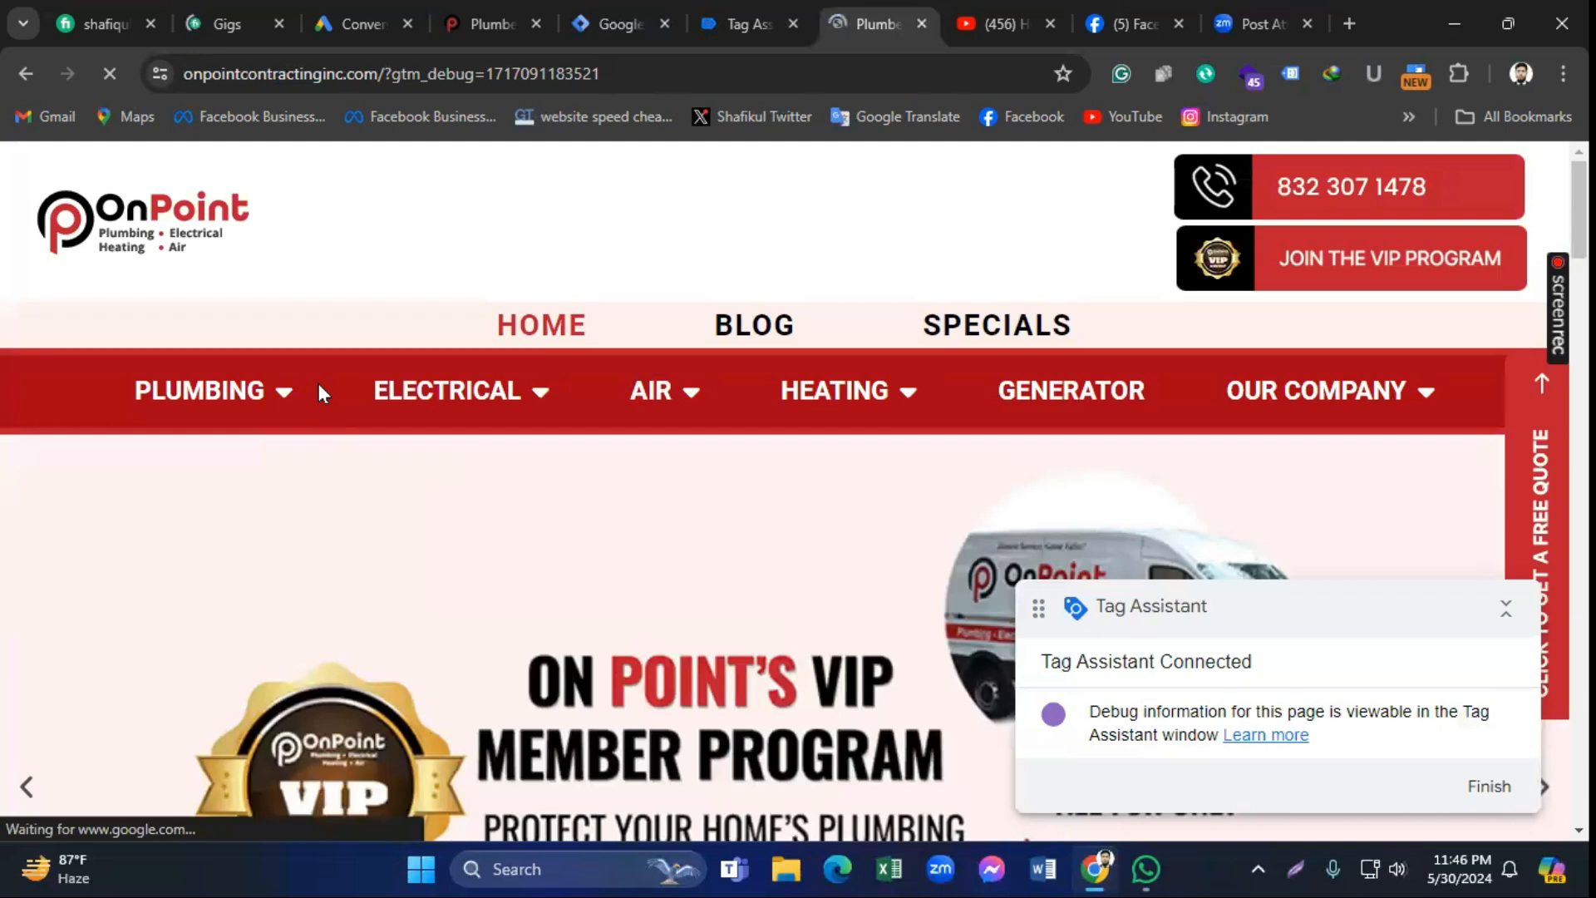
pyautogui.click(283, 399)
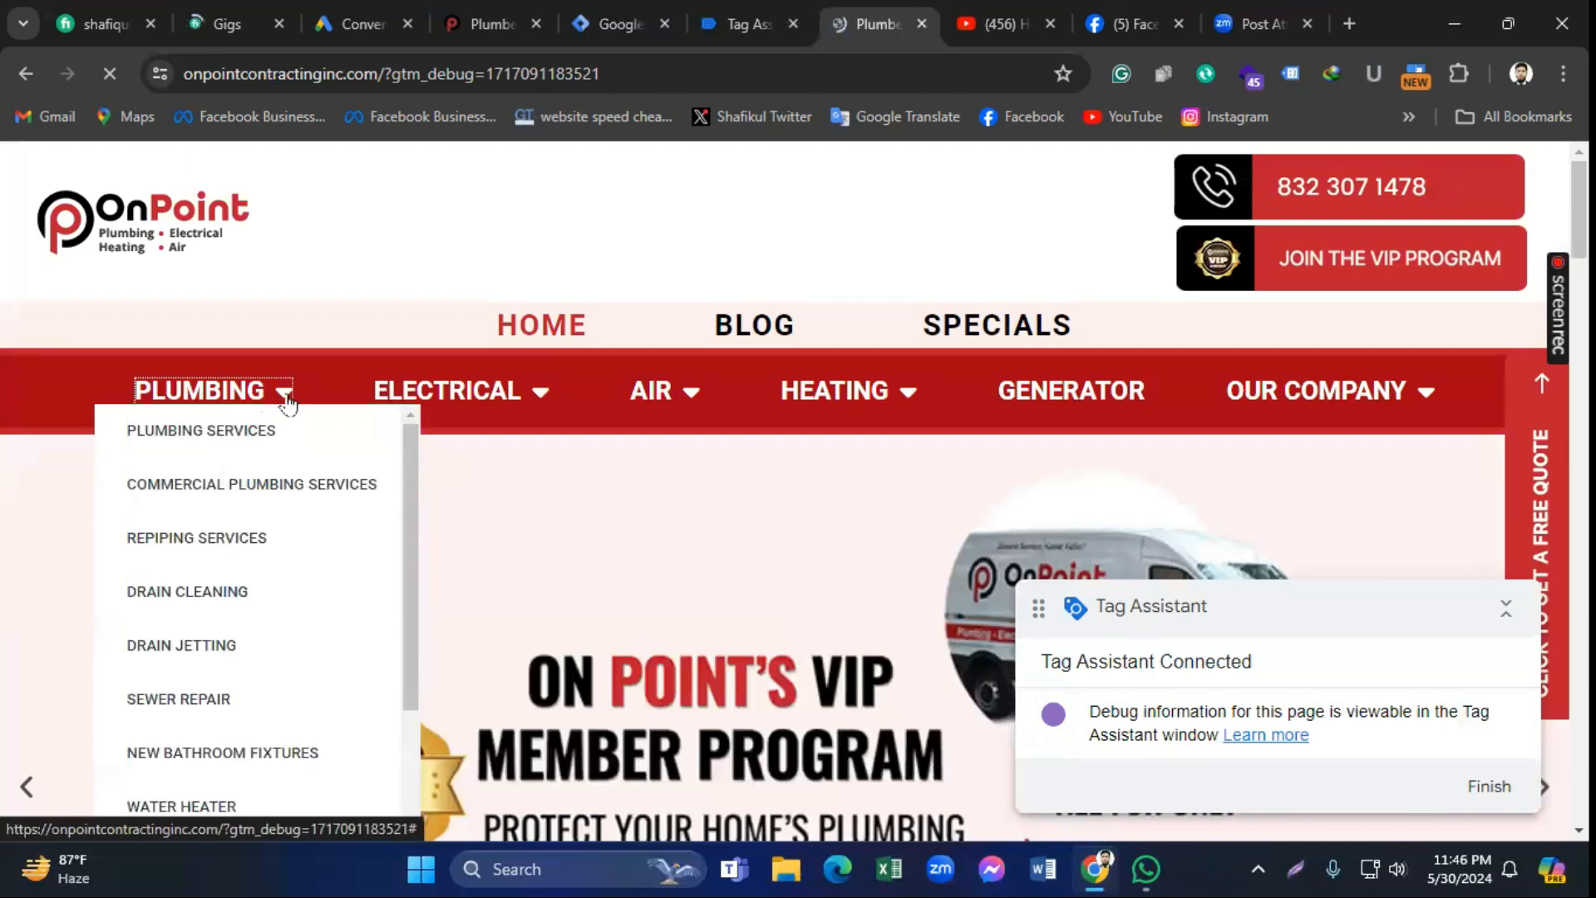
pyautogui.click(196, 441)
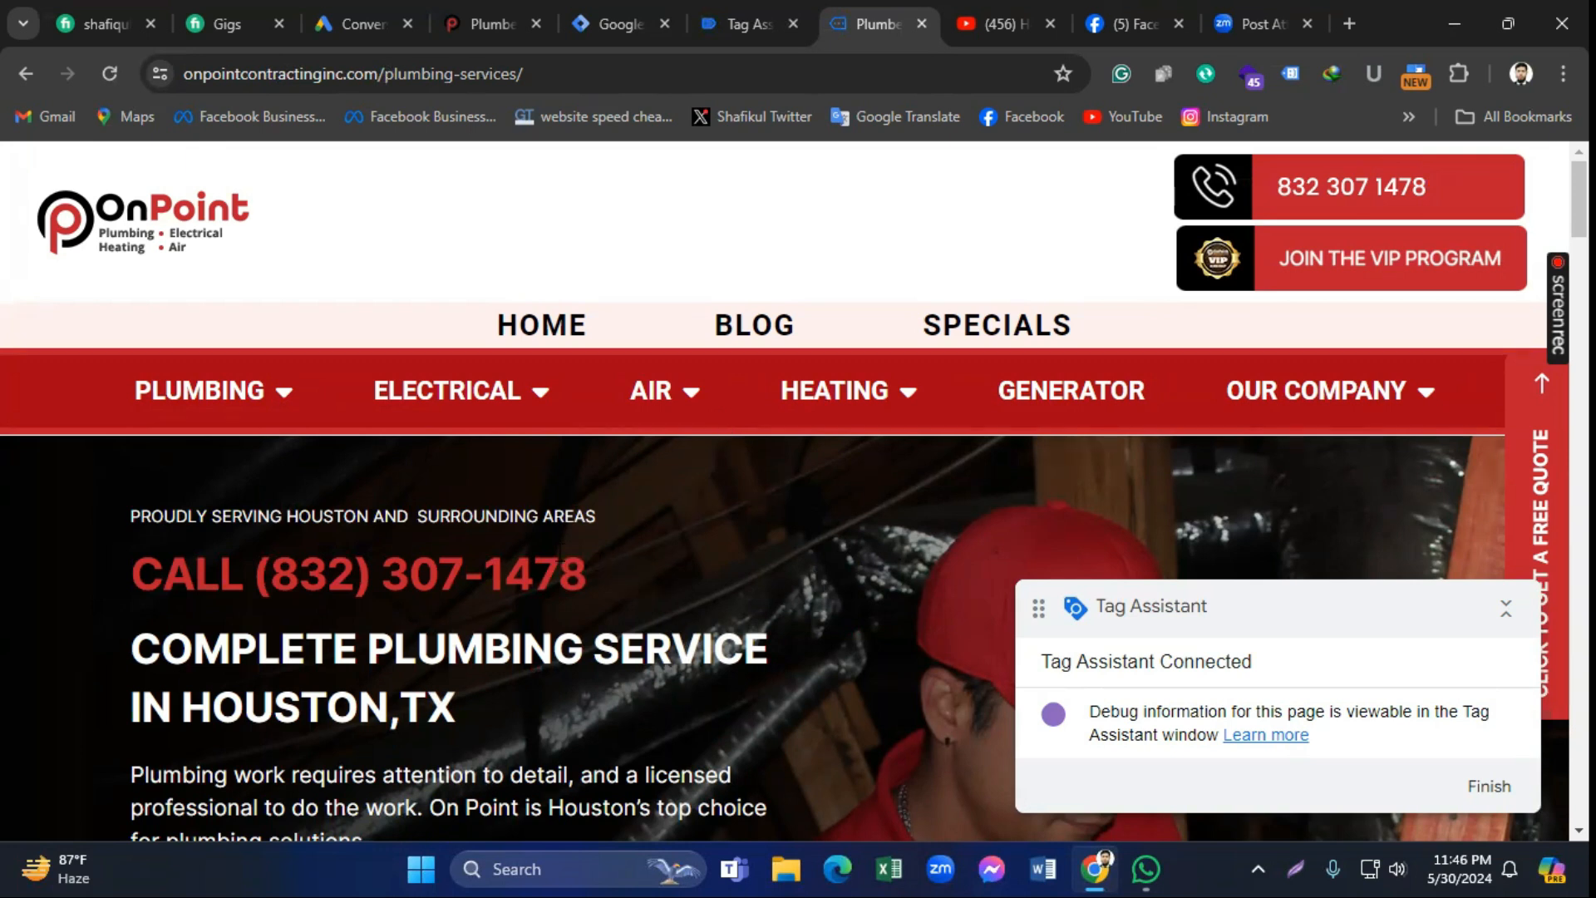
pyautogui.scroll(-4, 525, 555)
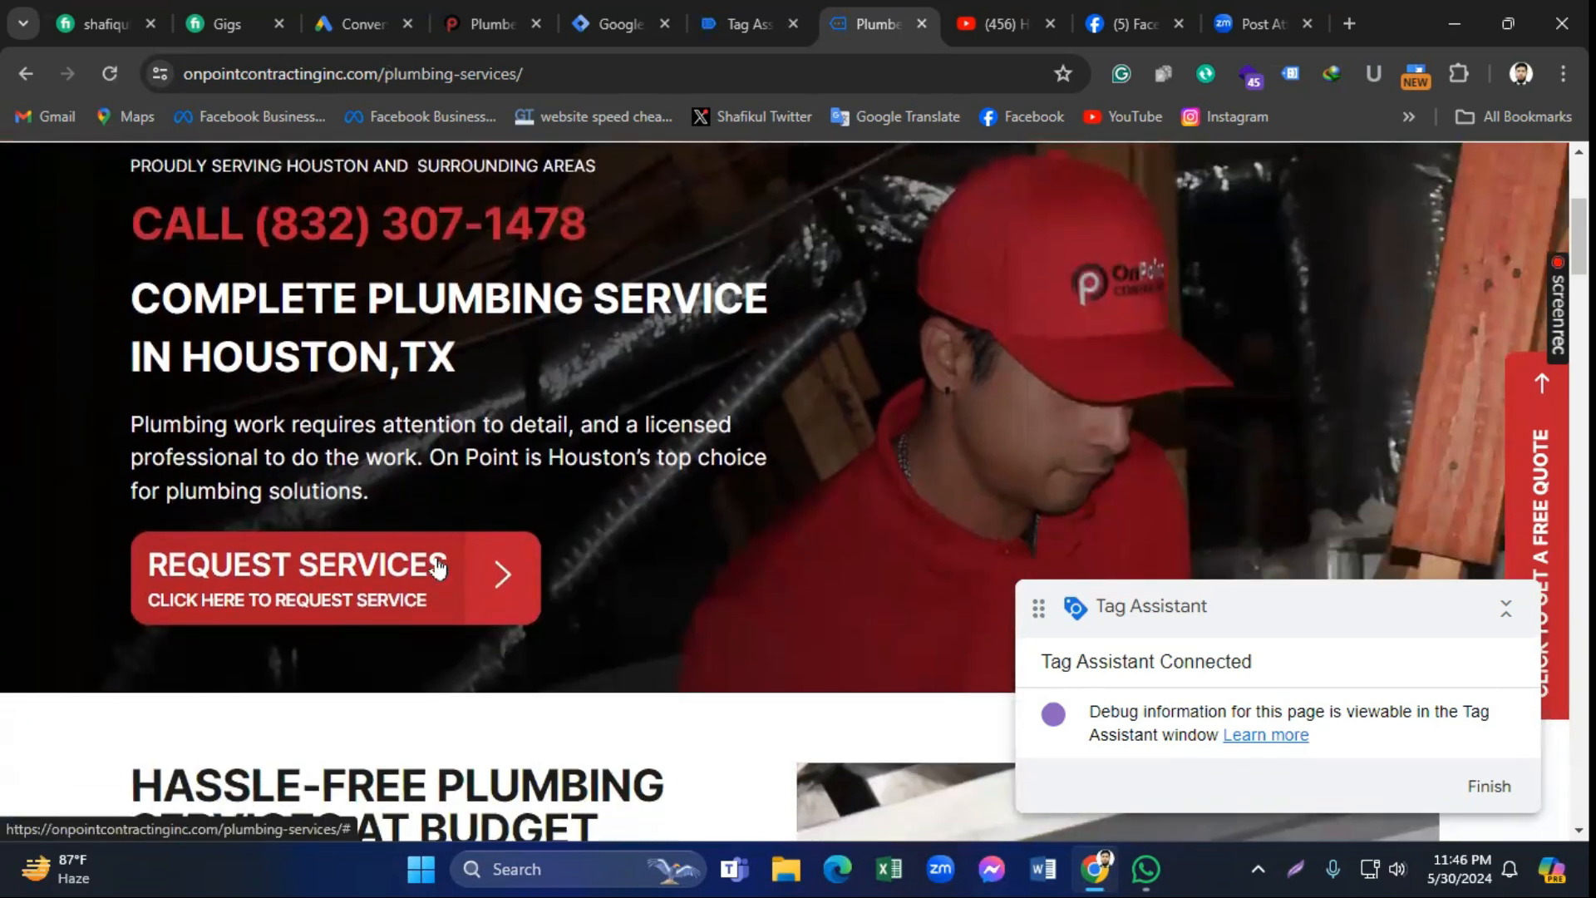
pyautogui.click(416, 568)
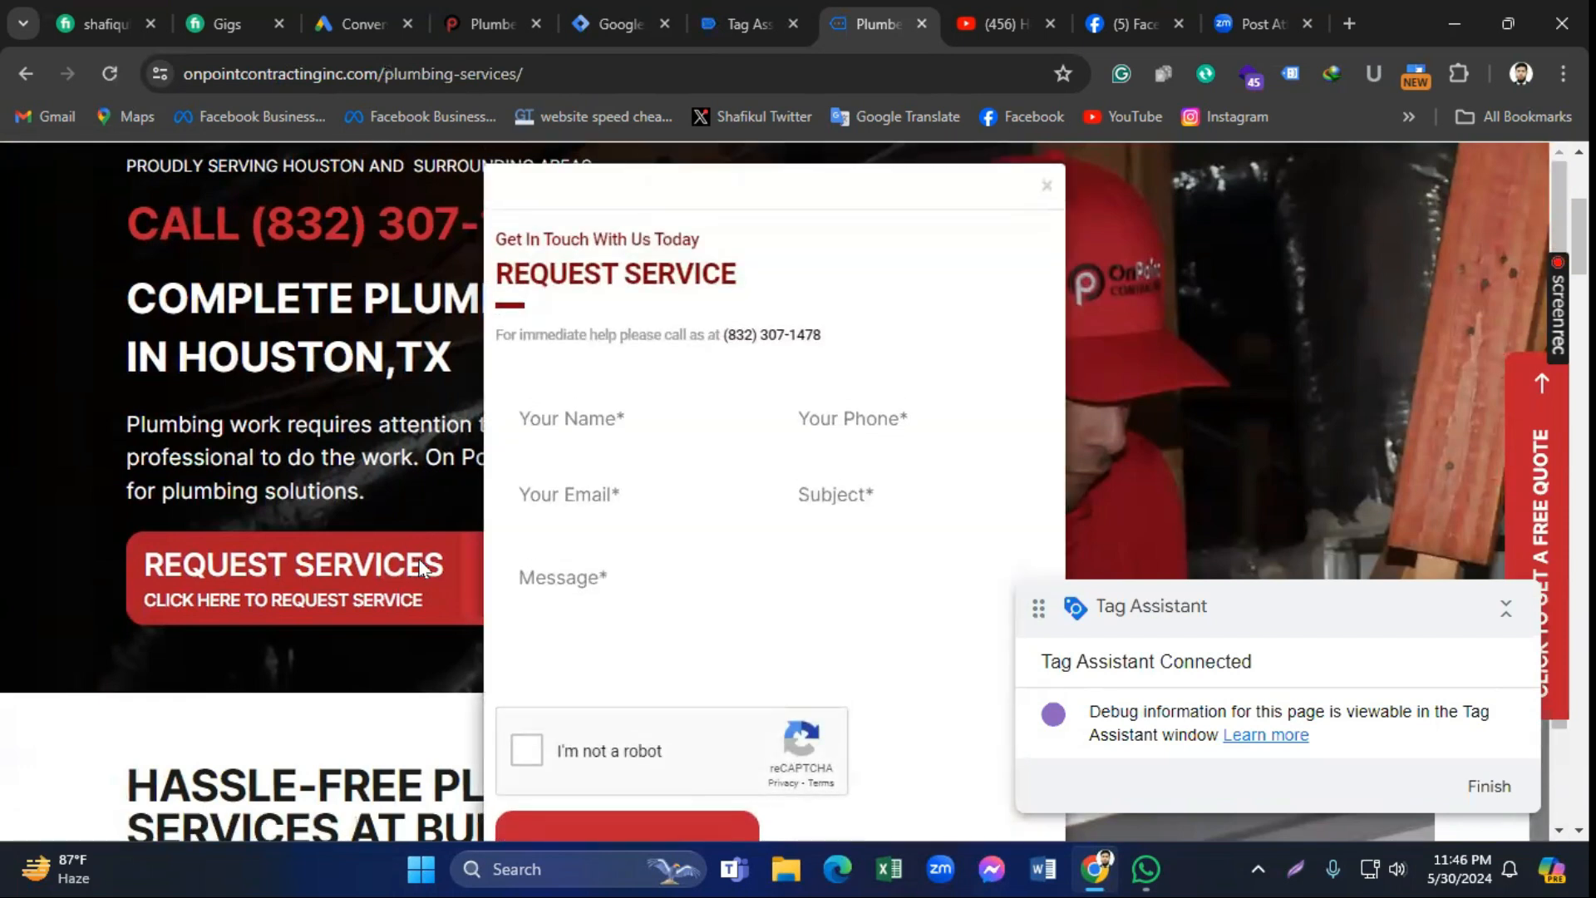
# Step: Fill in the form with "test" as name, subject and message plus the saved phone number and e-mail, and complete the reCAPTCHA
pyautogui.click(583, 426)
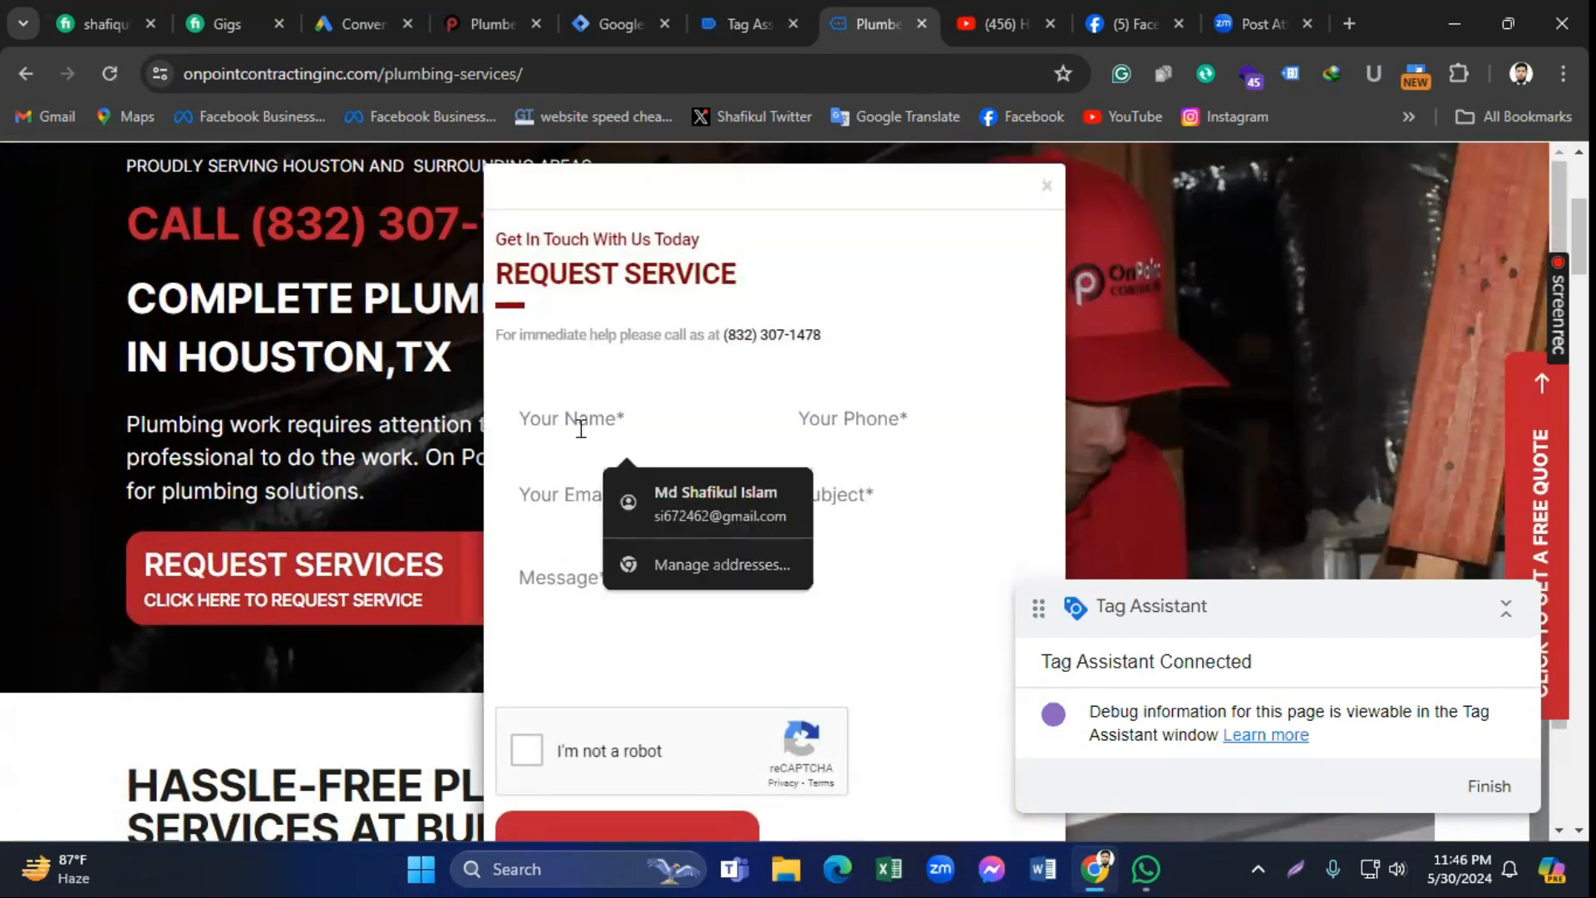
pyautogui.write('test')
pyautogui.click(849, 422)
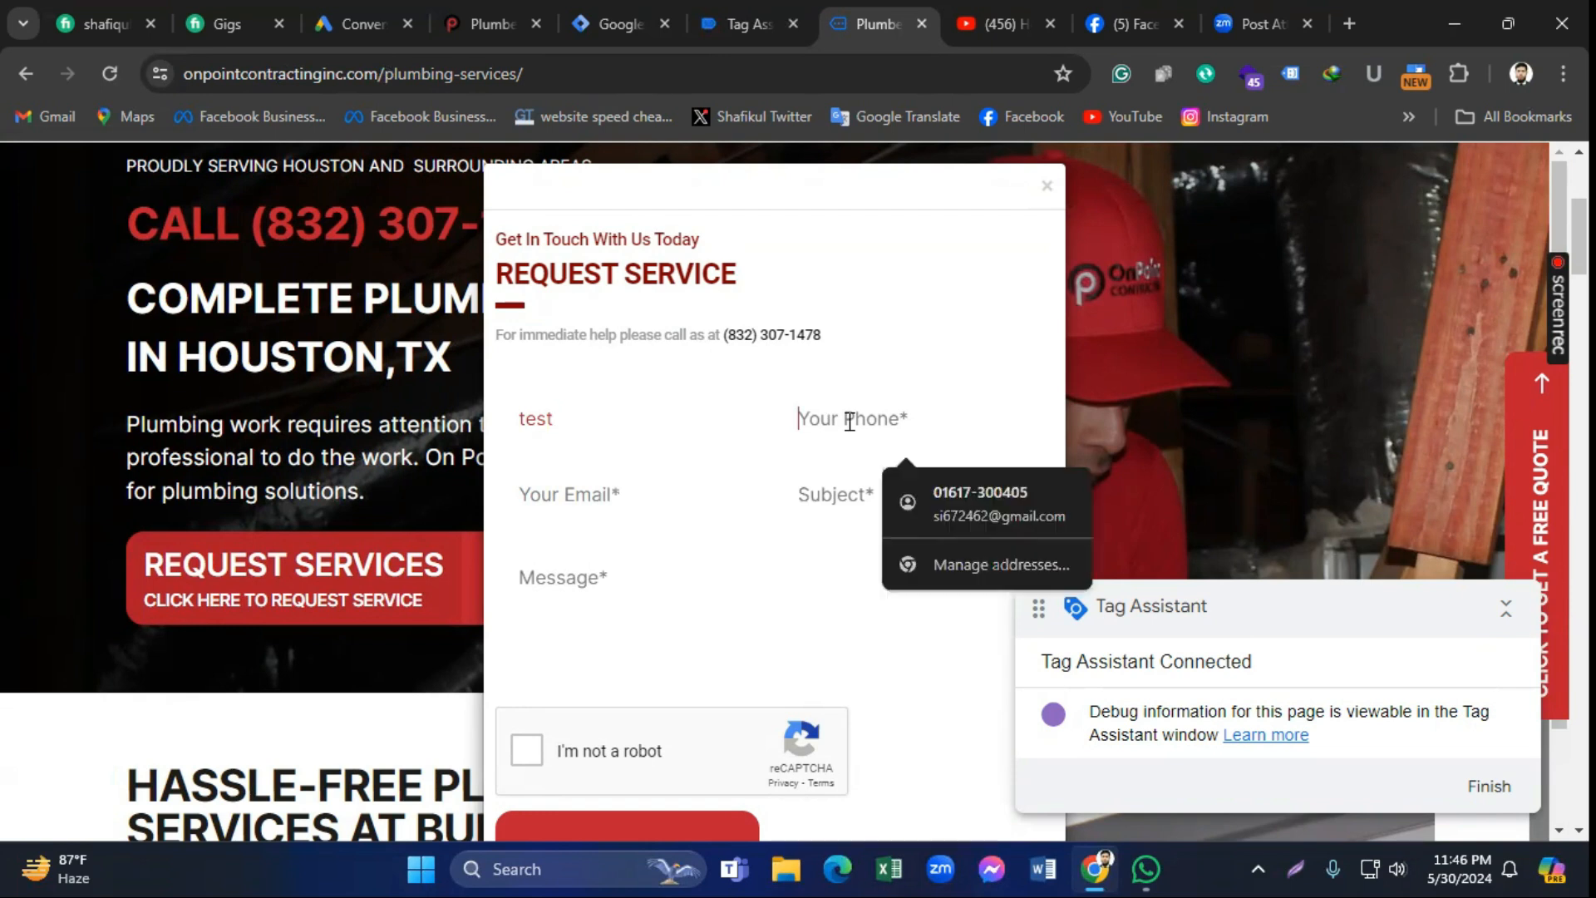
pyautogui.click(964, 506)
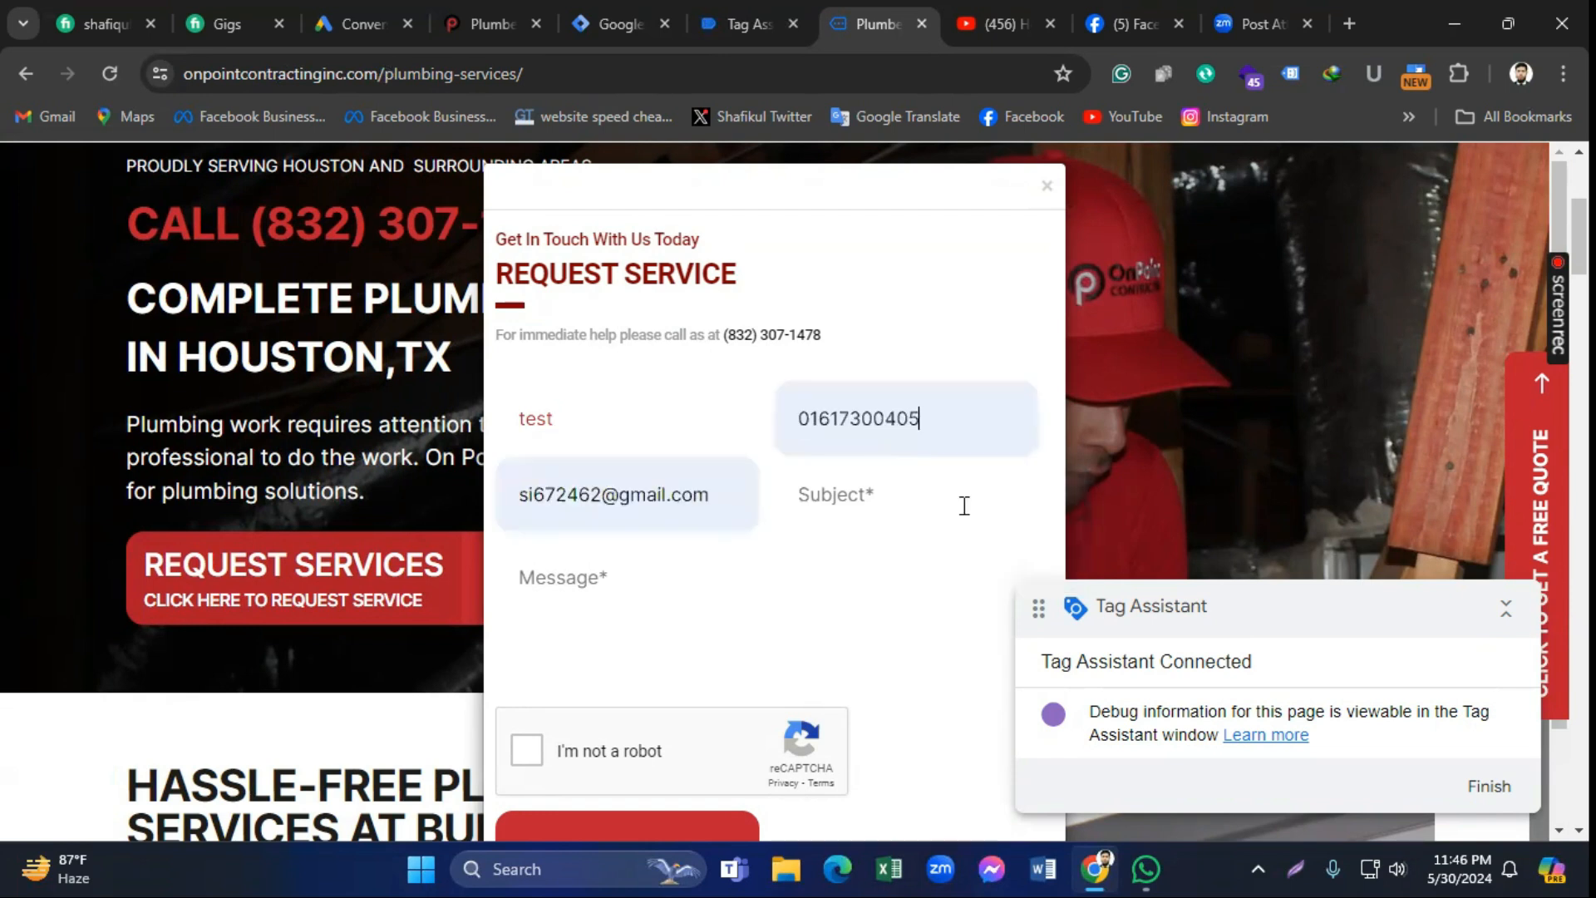
pyautogui.click(830, 502)
pyautogui.write('tes')
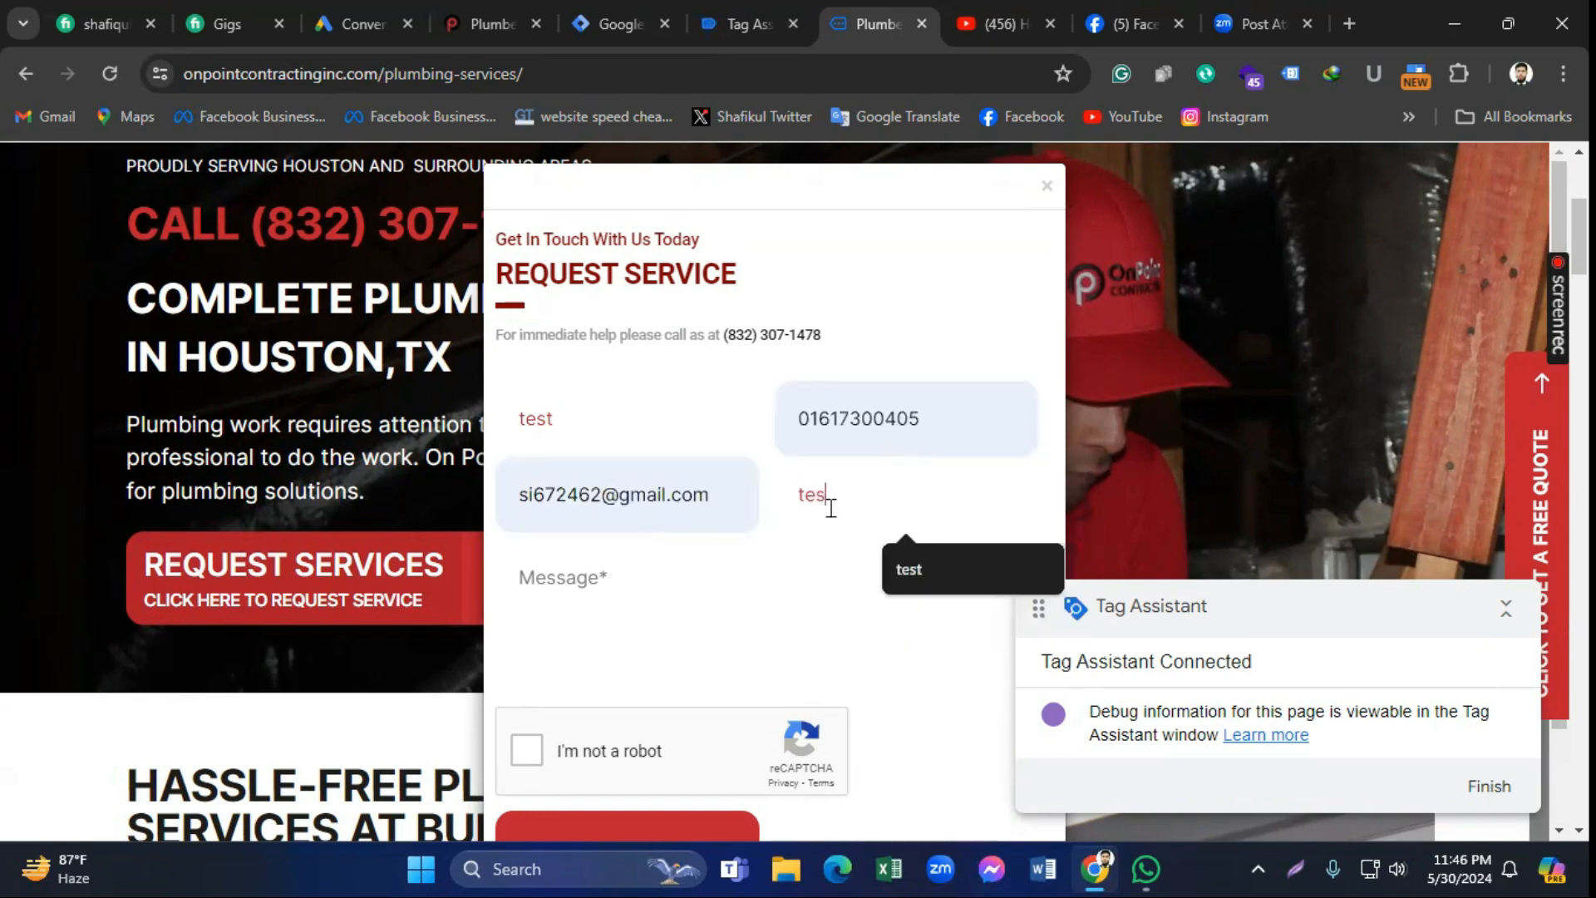
pyautogui.write('ttest')
pyautogui.click(532, 750)
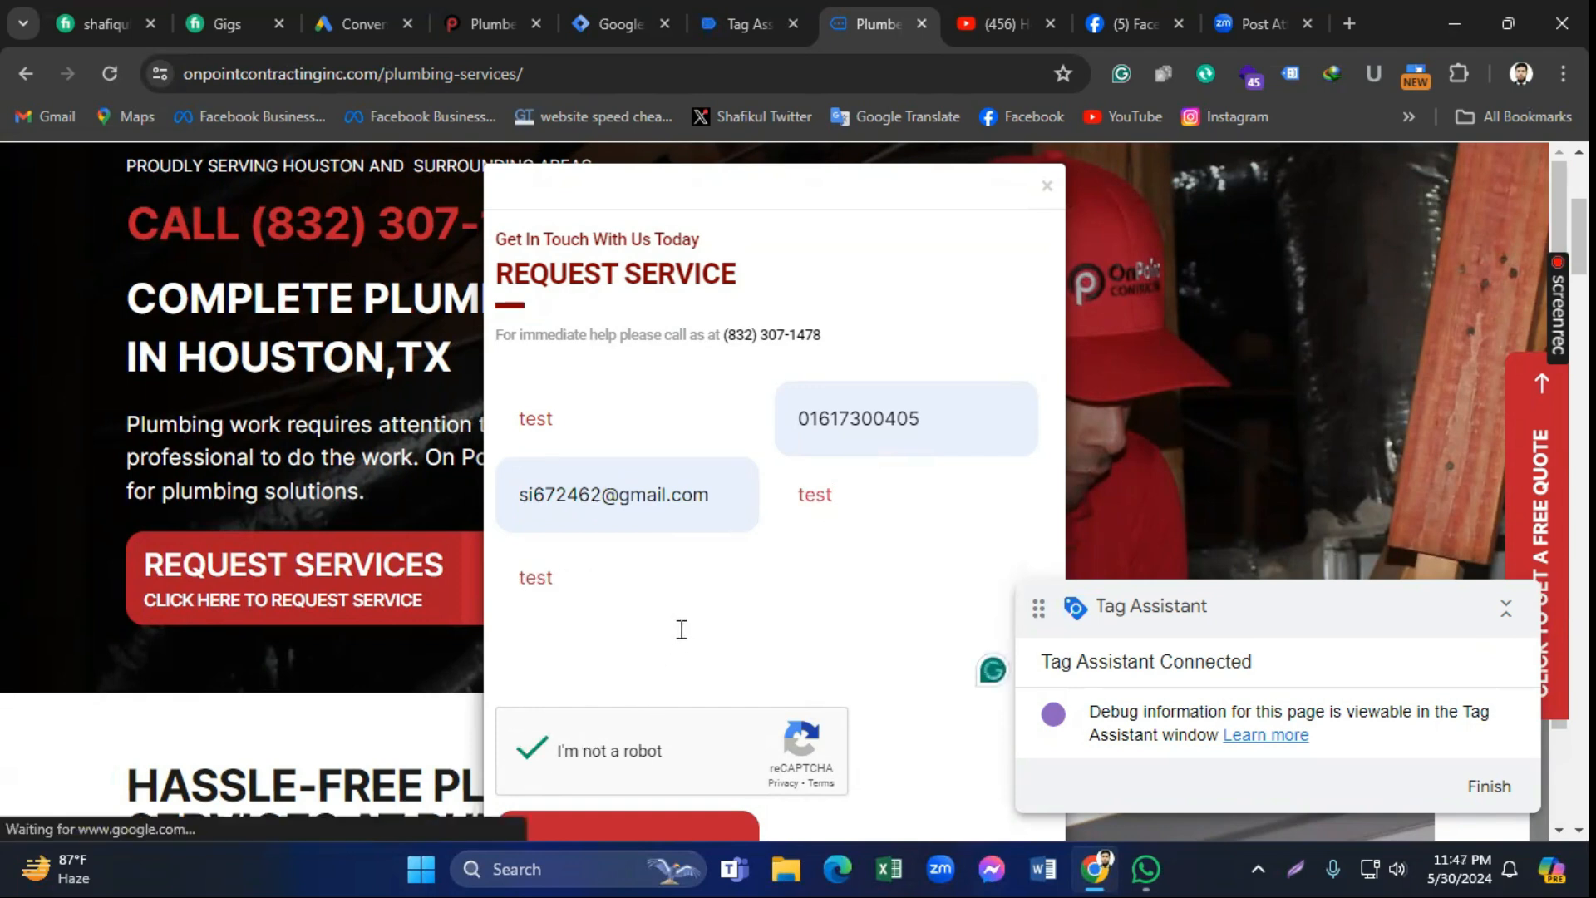
pyautogui.scroll(-2, 682, 629)
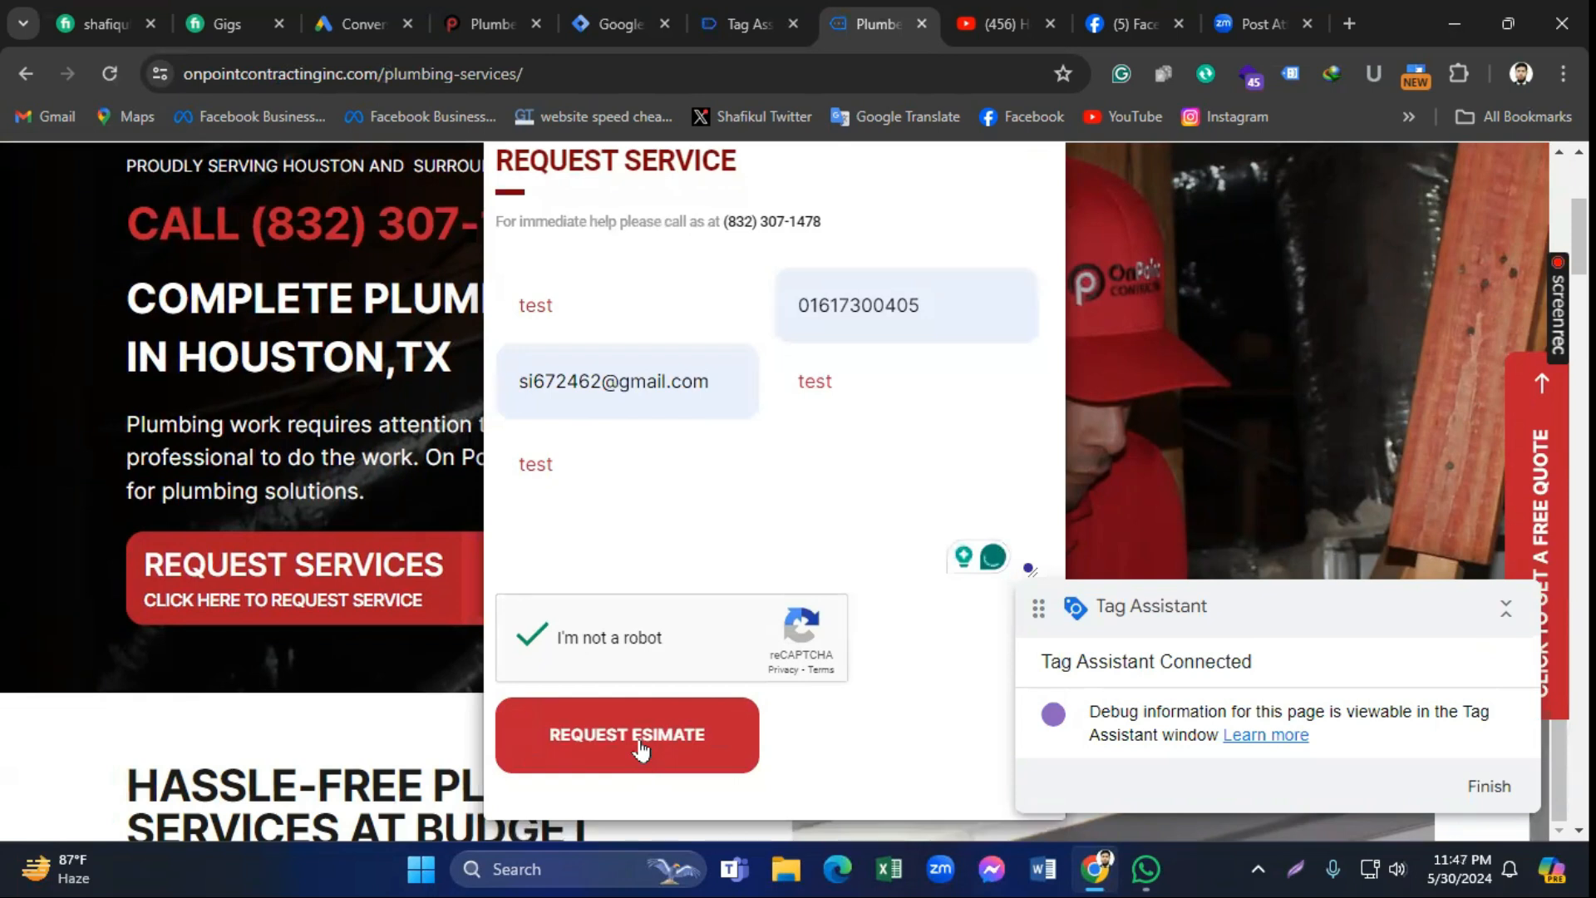
# Step: Switch to Tag Assistant, dismiss the connection notice, and review the fired tags and event list before submitting the form
pyautogui.click(739, 25)
pyautogui.click(796, 594)
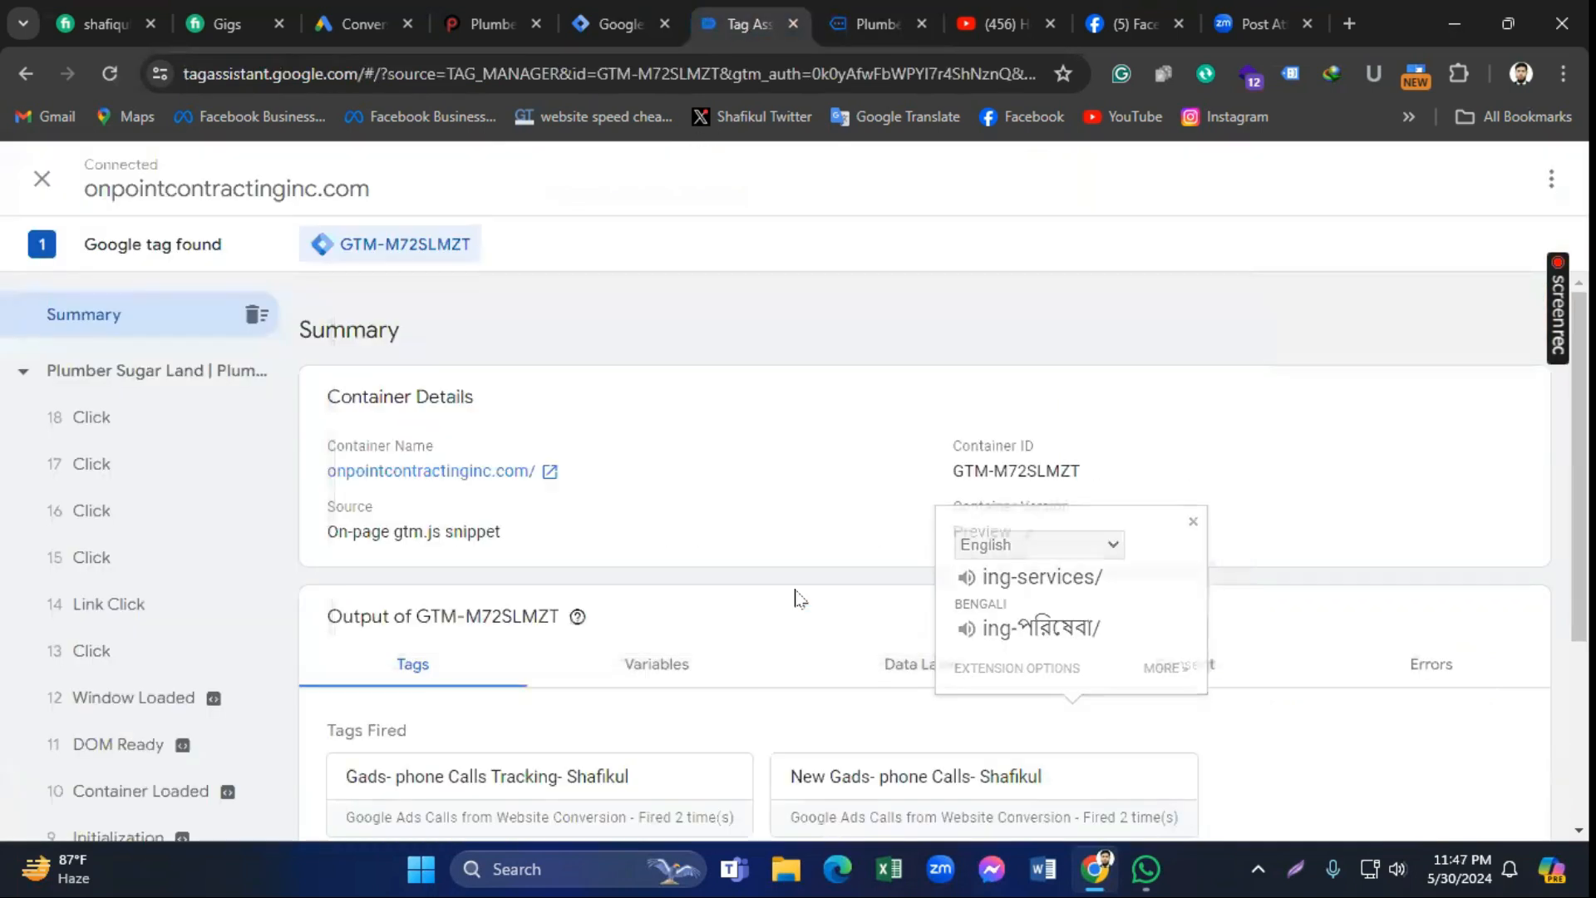
pyautogui.scroll(-3, 314, 645)
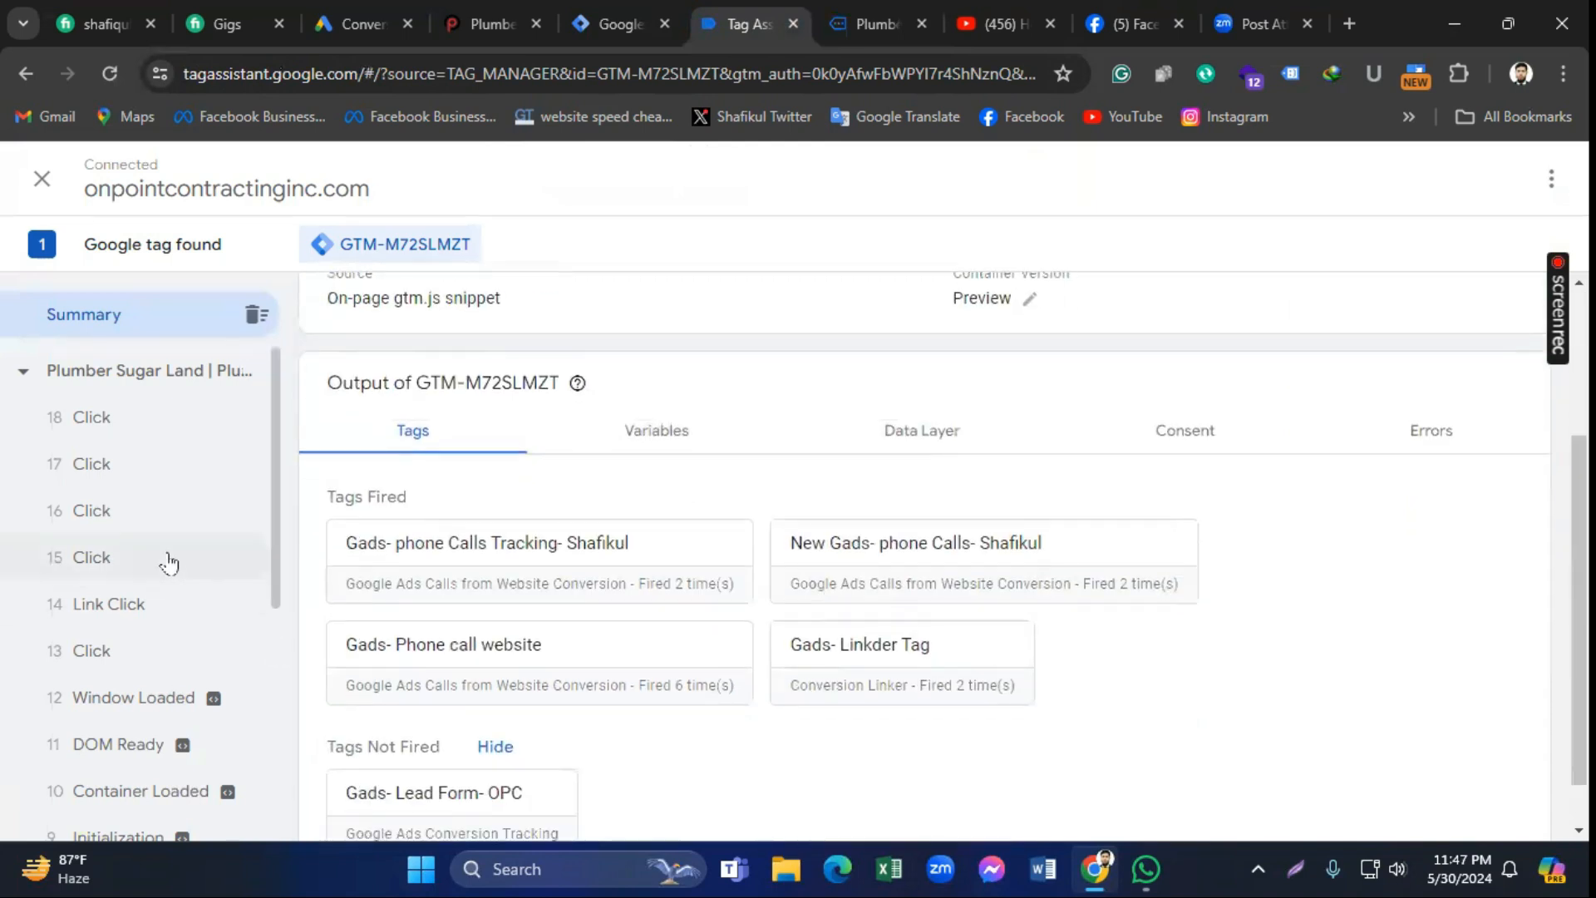
pyautogui.scroll(-2, 167, 560)
# Step: Submit the Request Service form on the site, then check Tag Assistant's event list and the form's response message
pyautogui.click(885, 32)
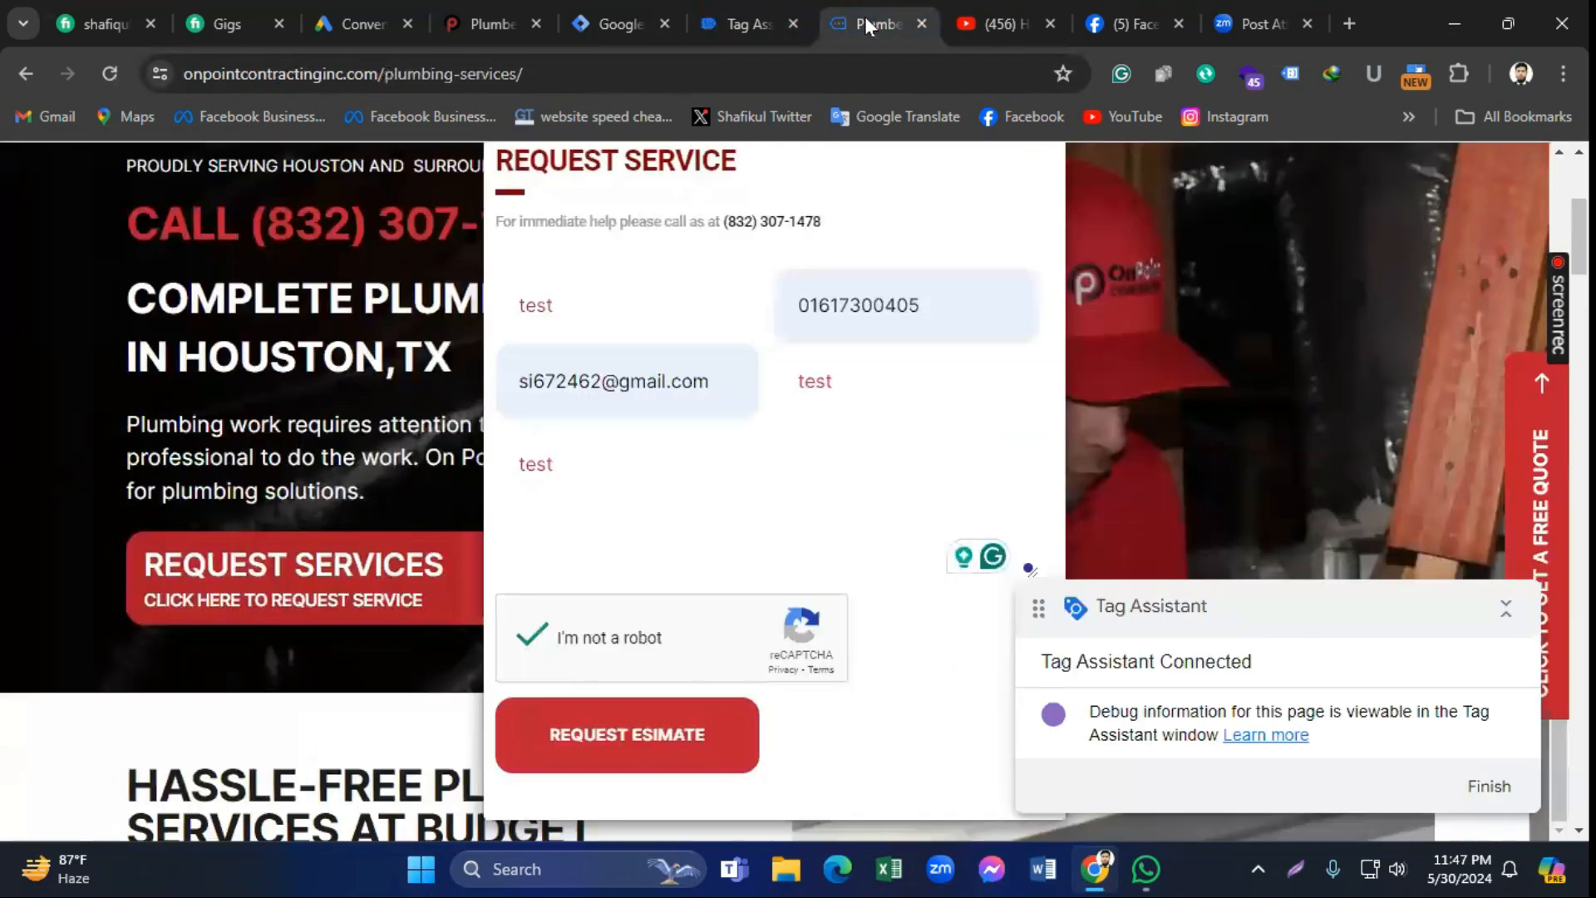
pyautogui.click(623, 743)
pyautogui.click(749, 25)
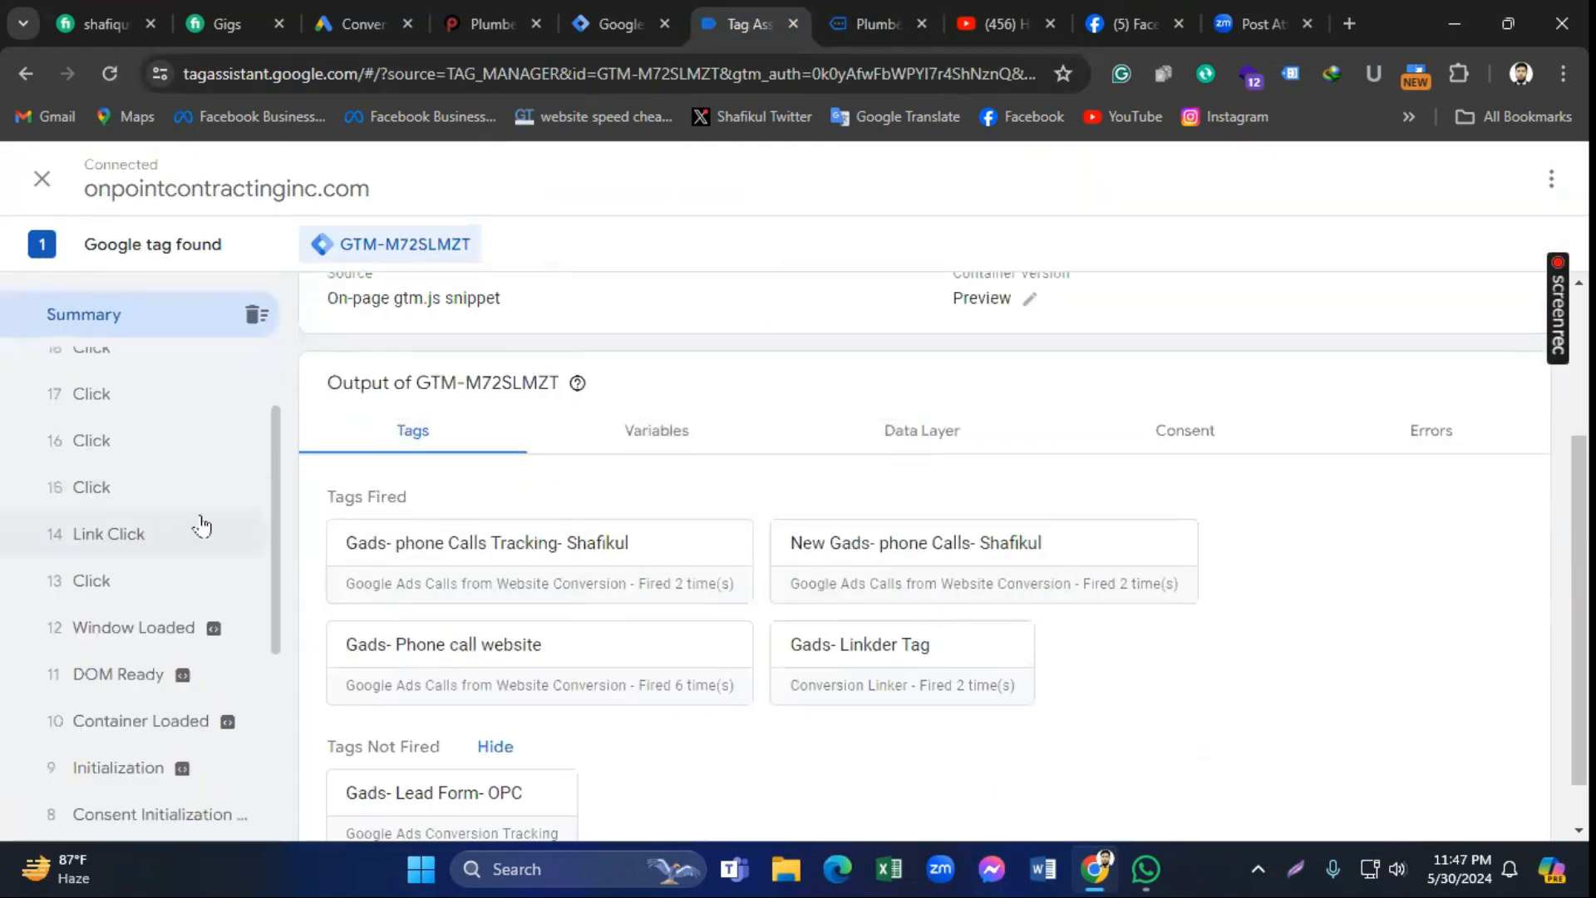
pyautogui.scroll(2, 145, 568)
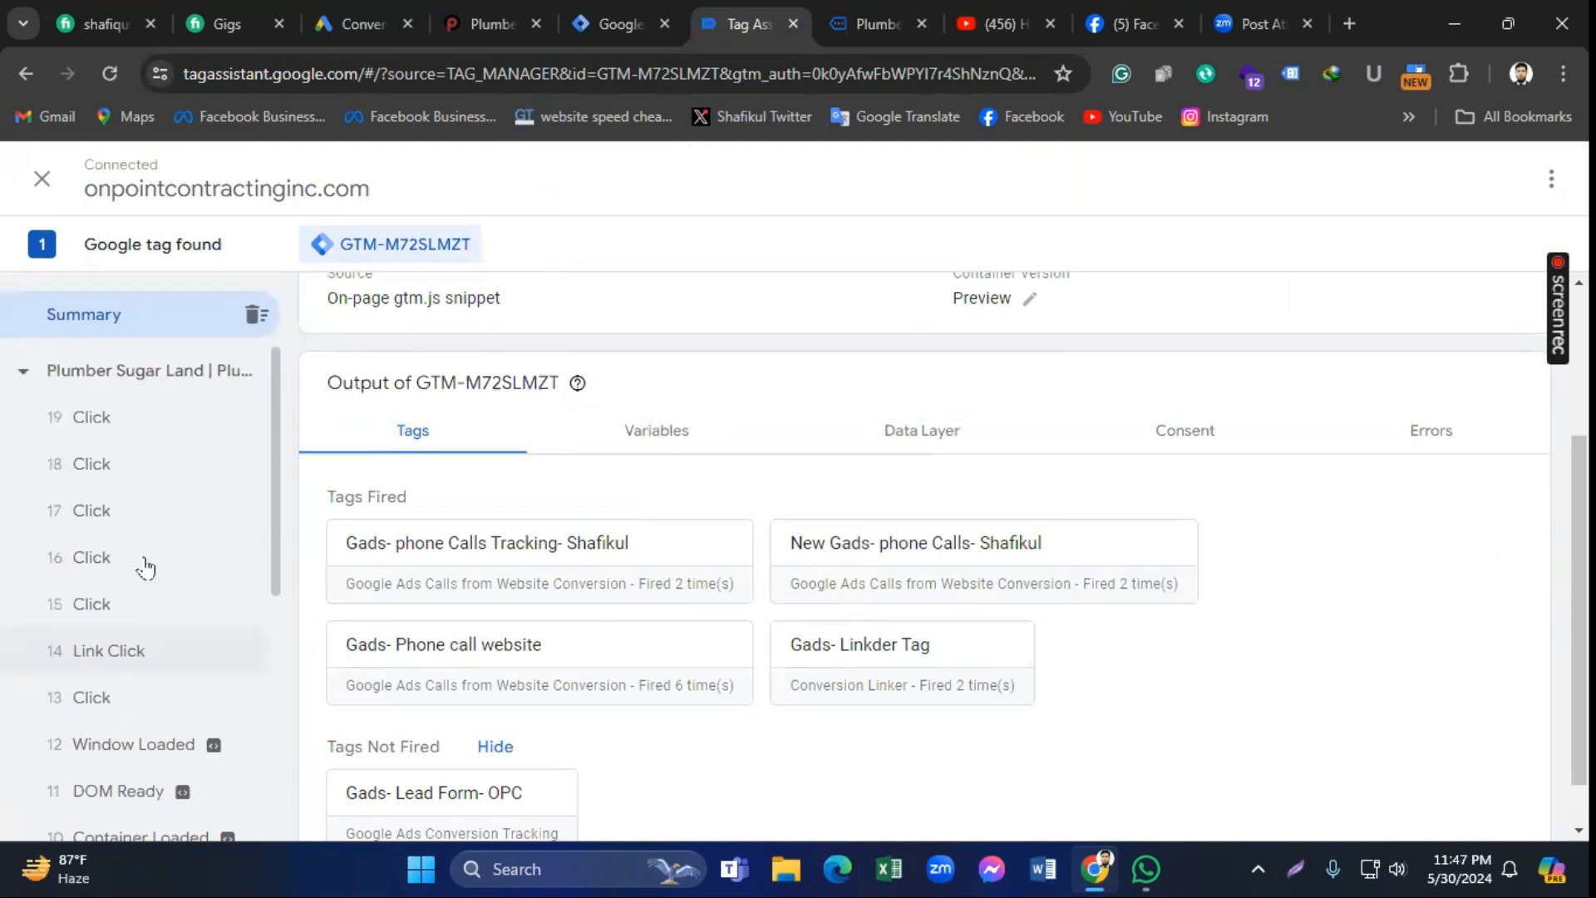
pyautogui.click(863, 17)
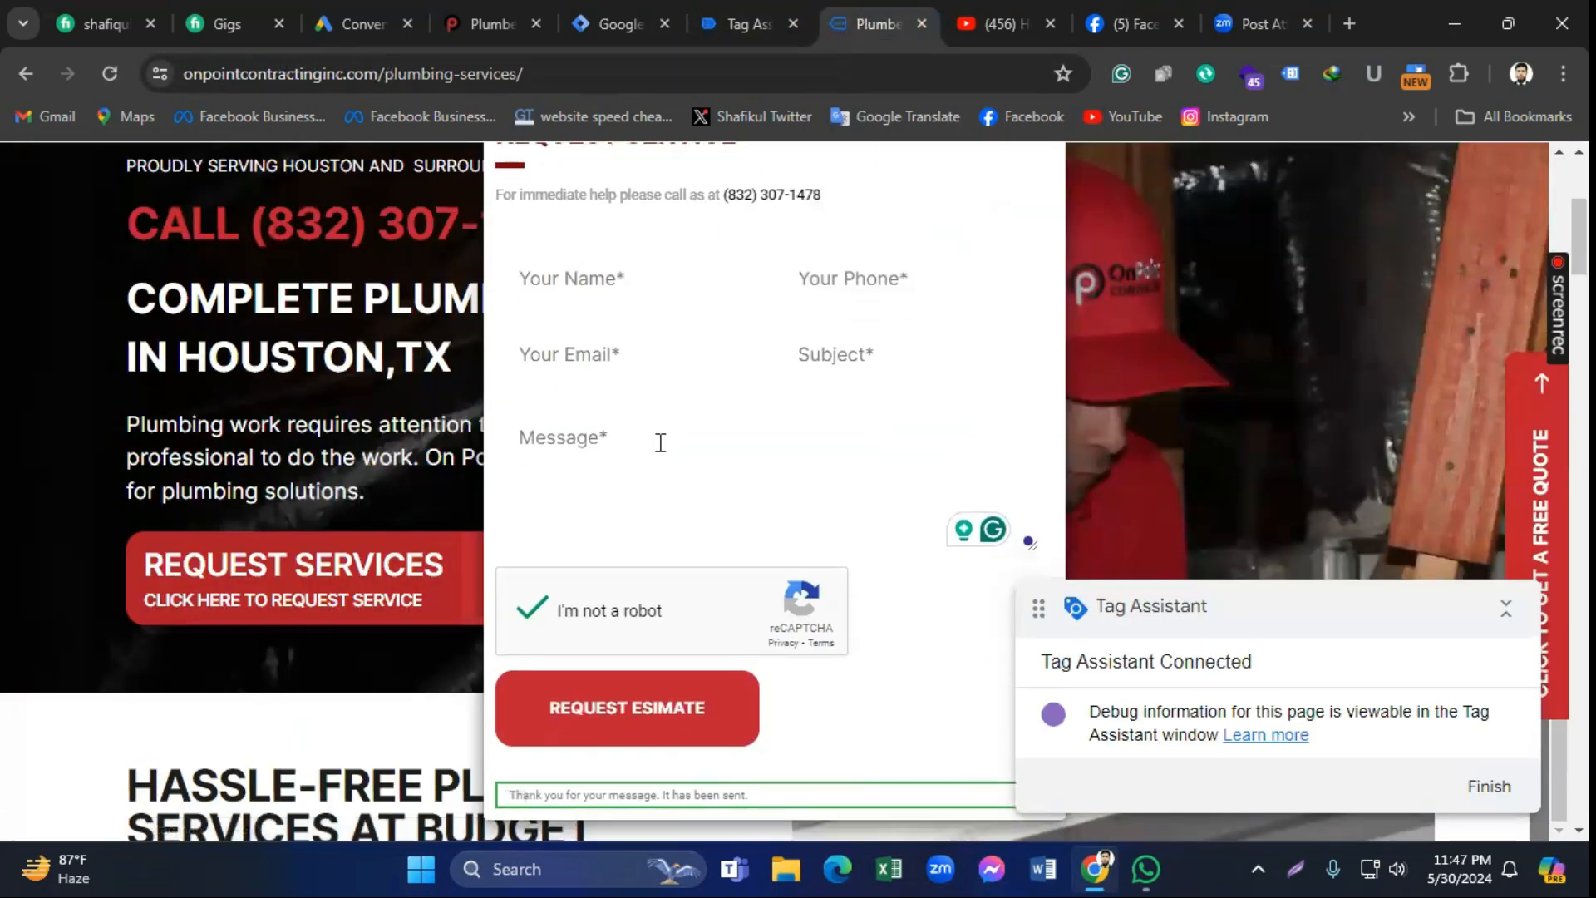
# Step: In Tag Assistant, examine the Element Visibility event and the firing details of the Gads- Lead Form- OPC tag
pyautogui.click(738, 22)
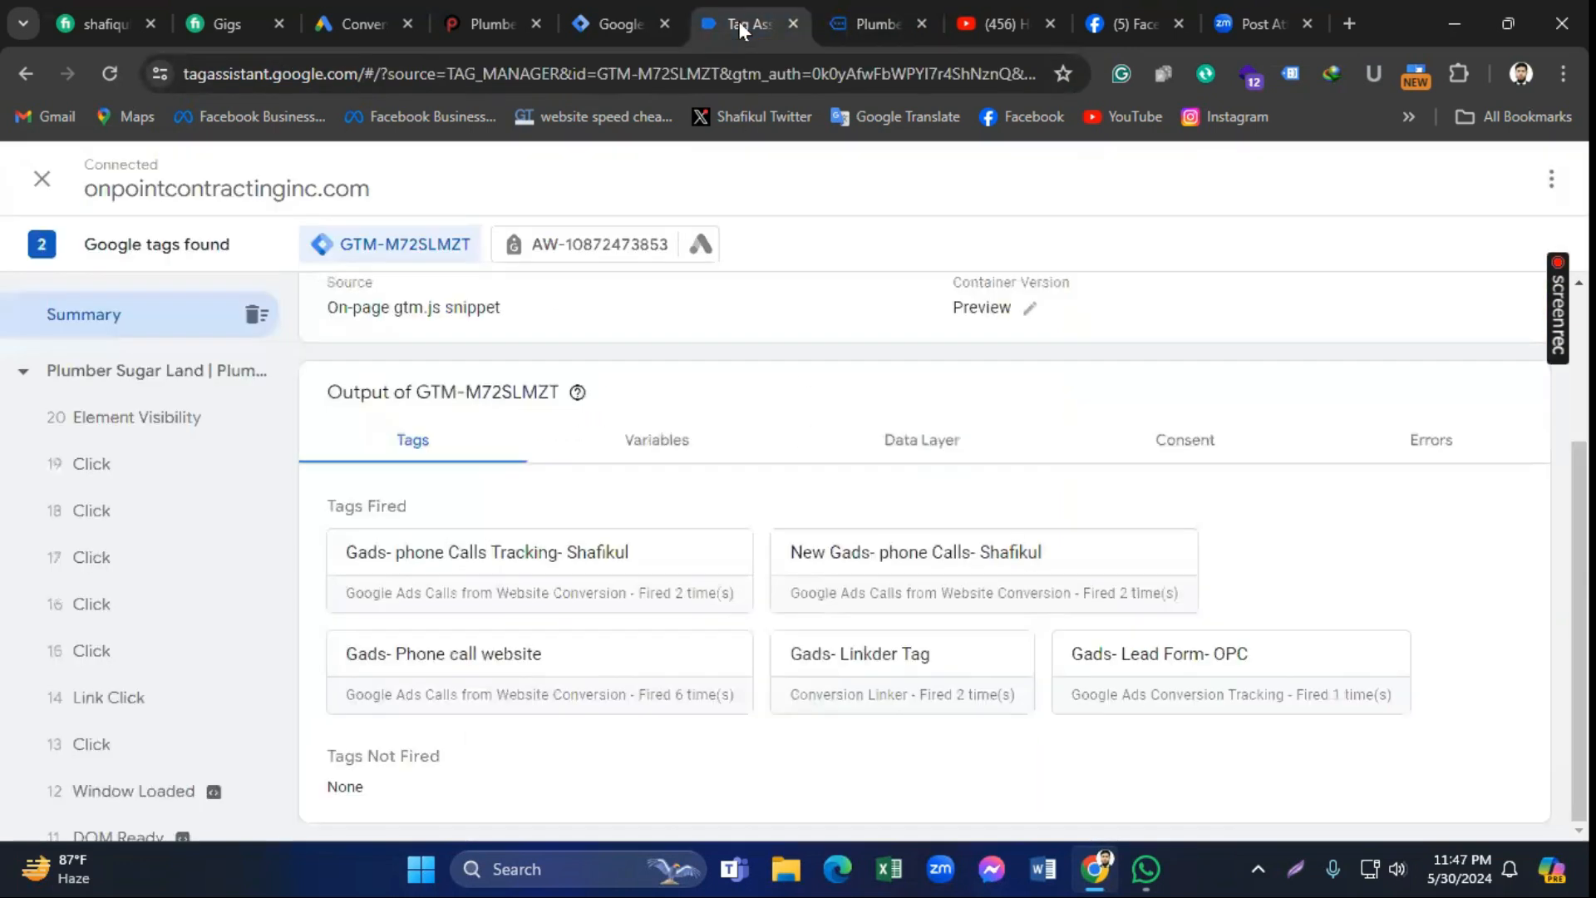
pyautogui.click(172, 424)
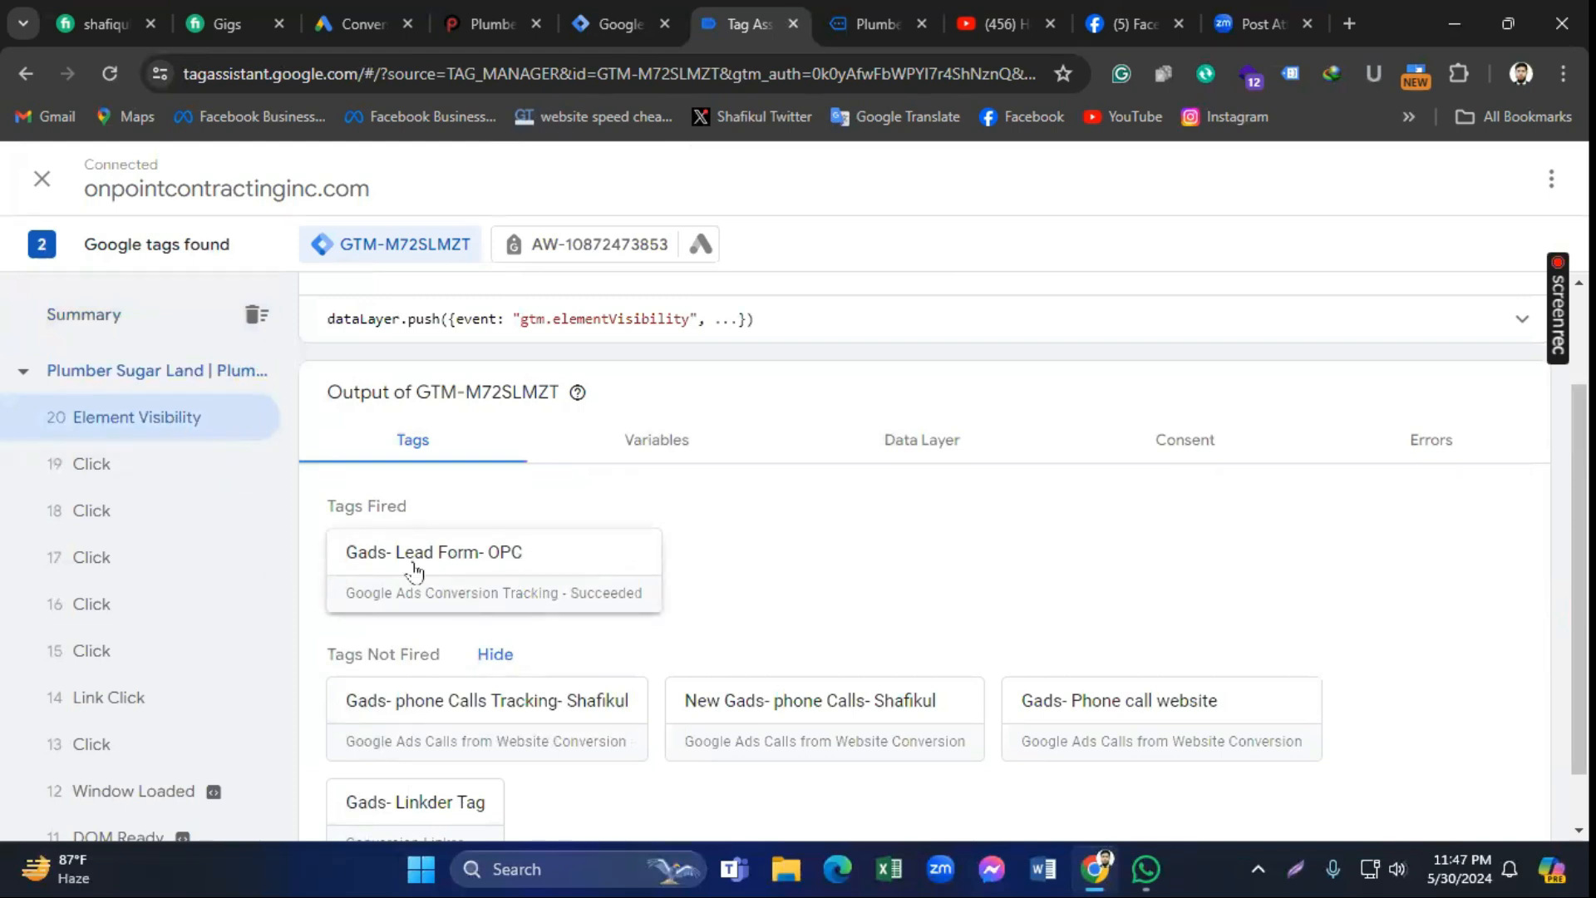
pyautogui.click(478, 580)
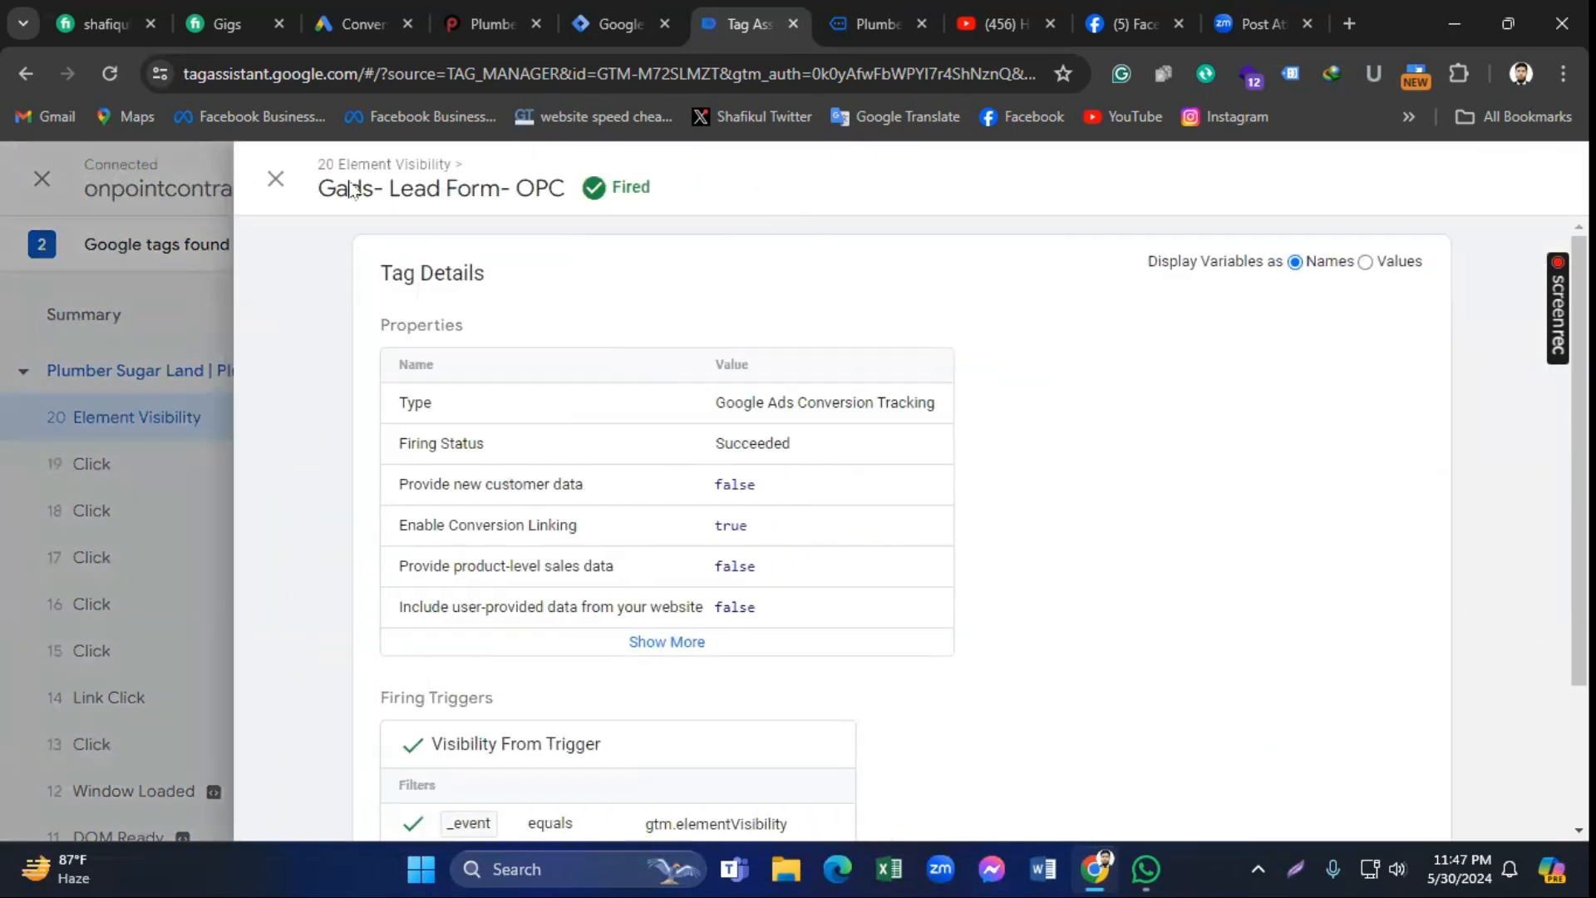
pyautogui.click(276, 179)
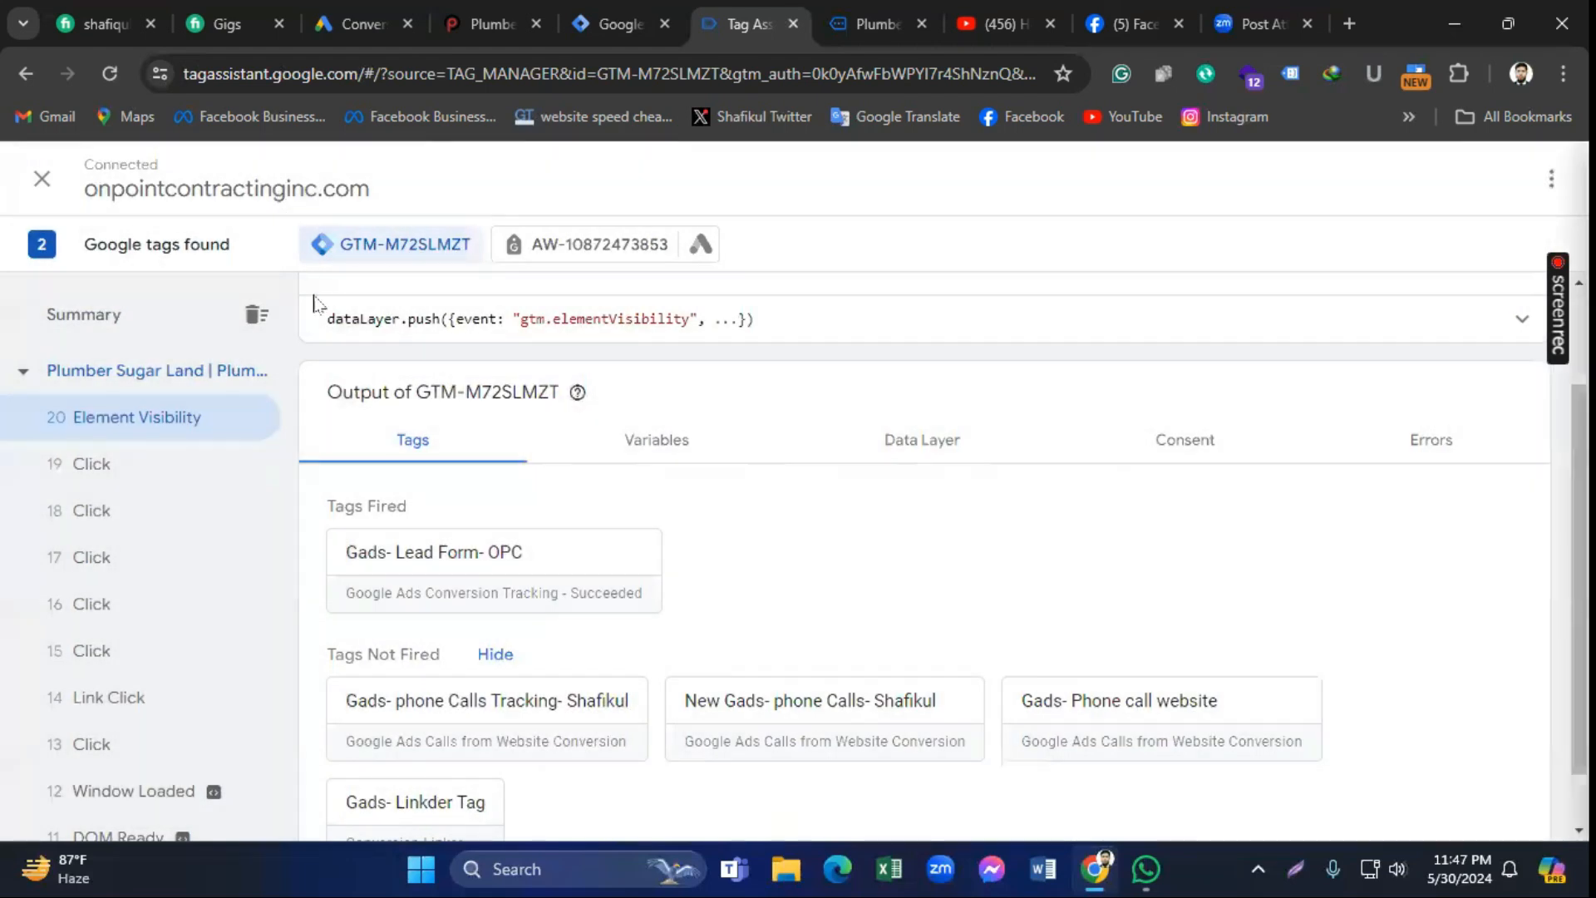
# Step: Review the tags fired on the Element Visibility event and examine its full dataLayer.push API call
pyautogui.click(641, 447)
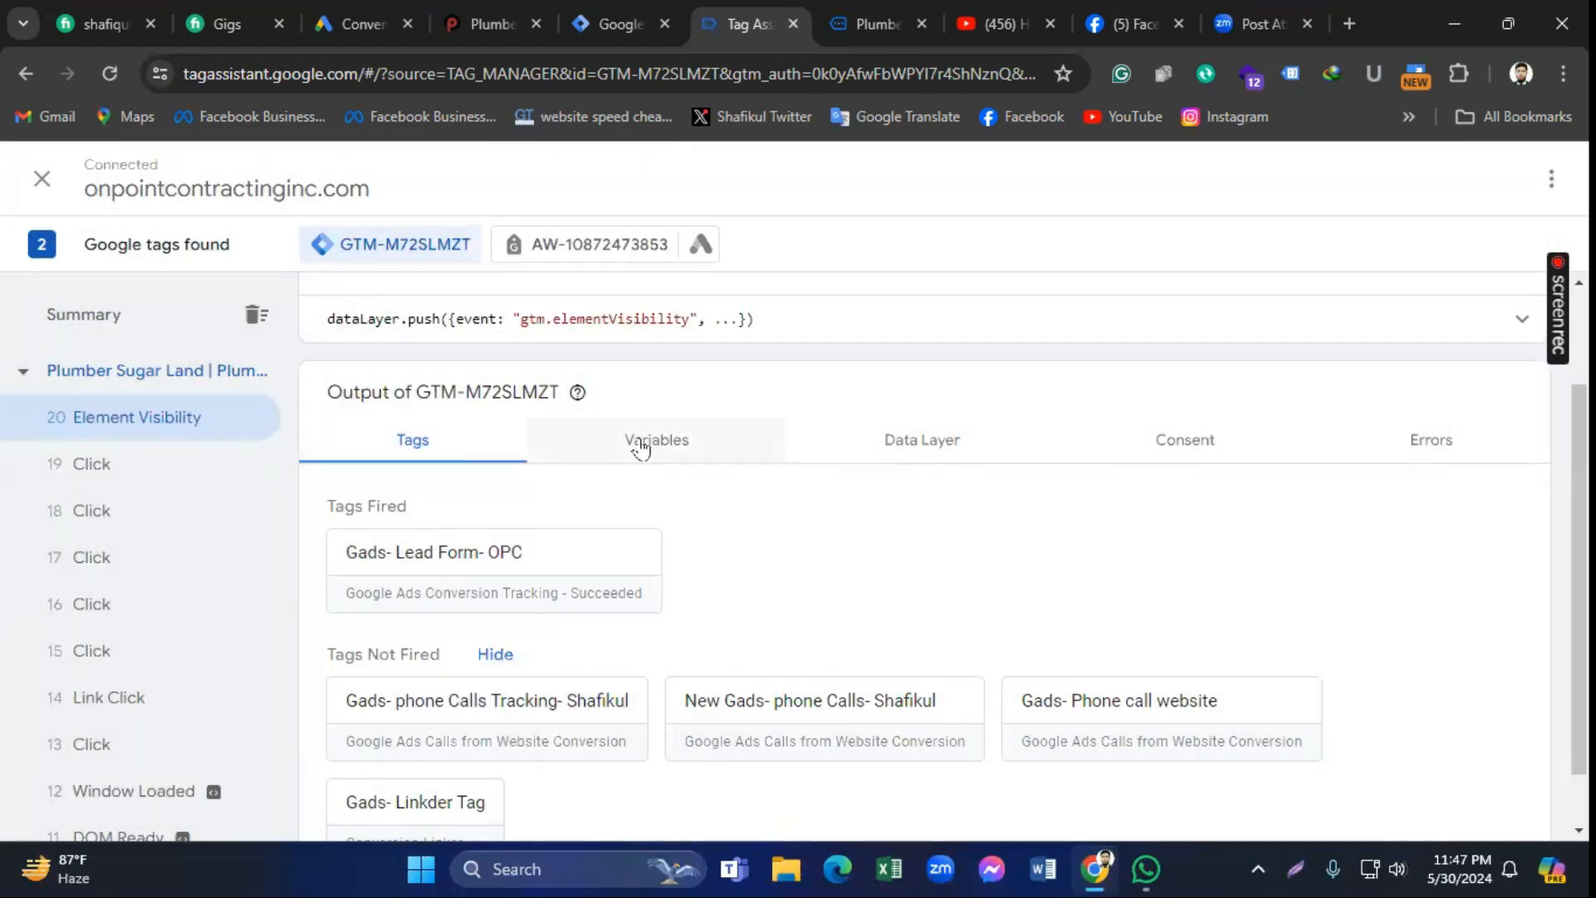
pyautogui.click(416, 453)
pyautogui.scroll(-1, 573, 540)
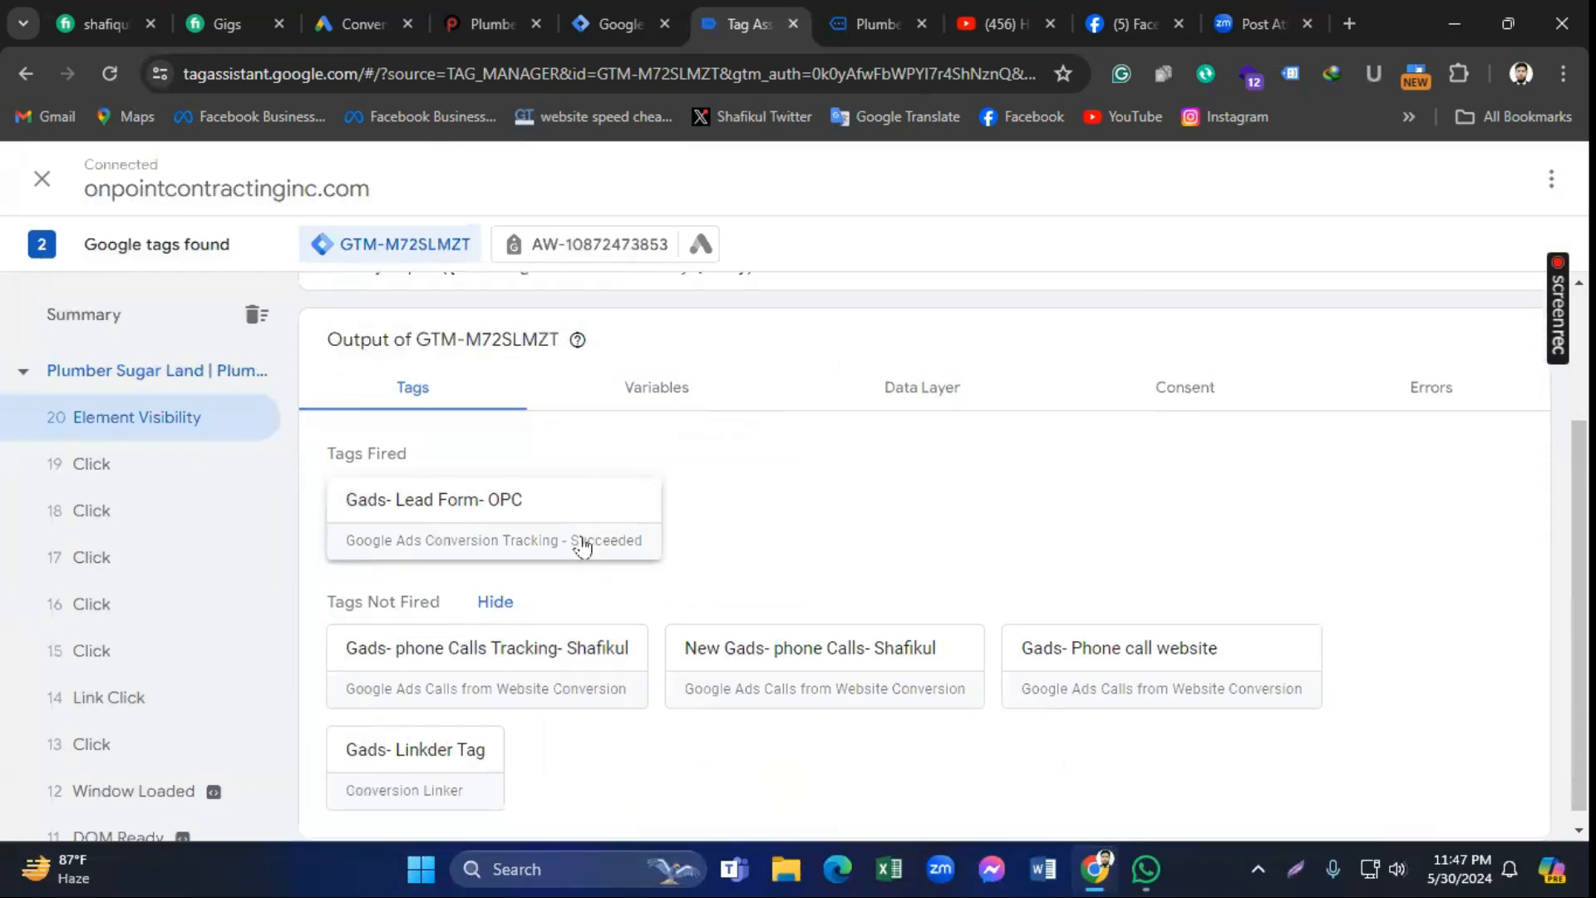
pyautogui.scroll(3, 592, 553)
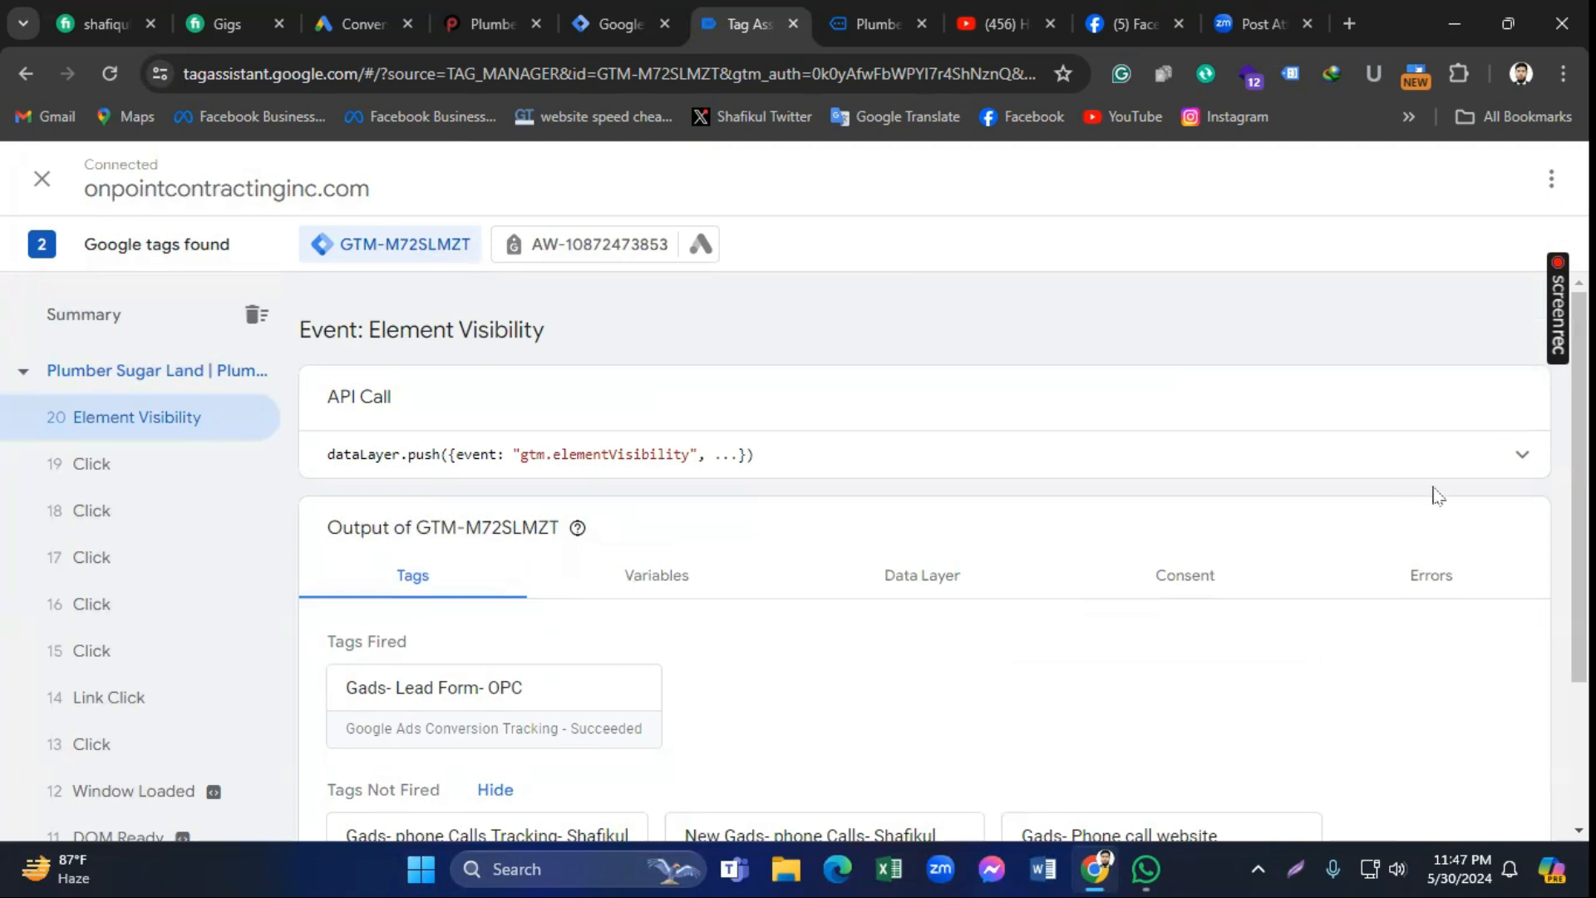
pyautogui.click(1516, 459)
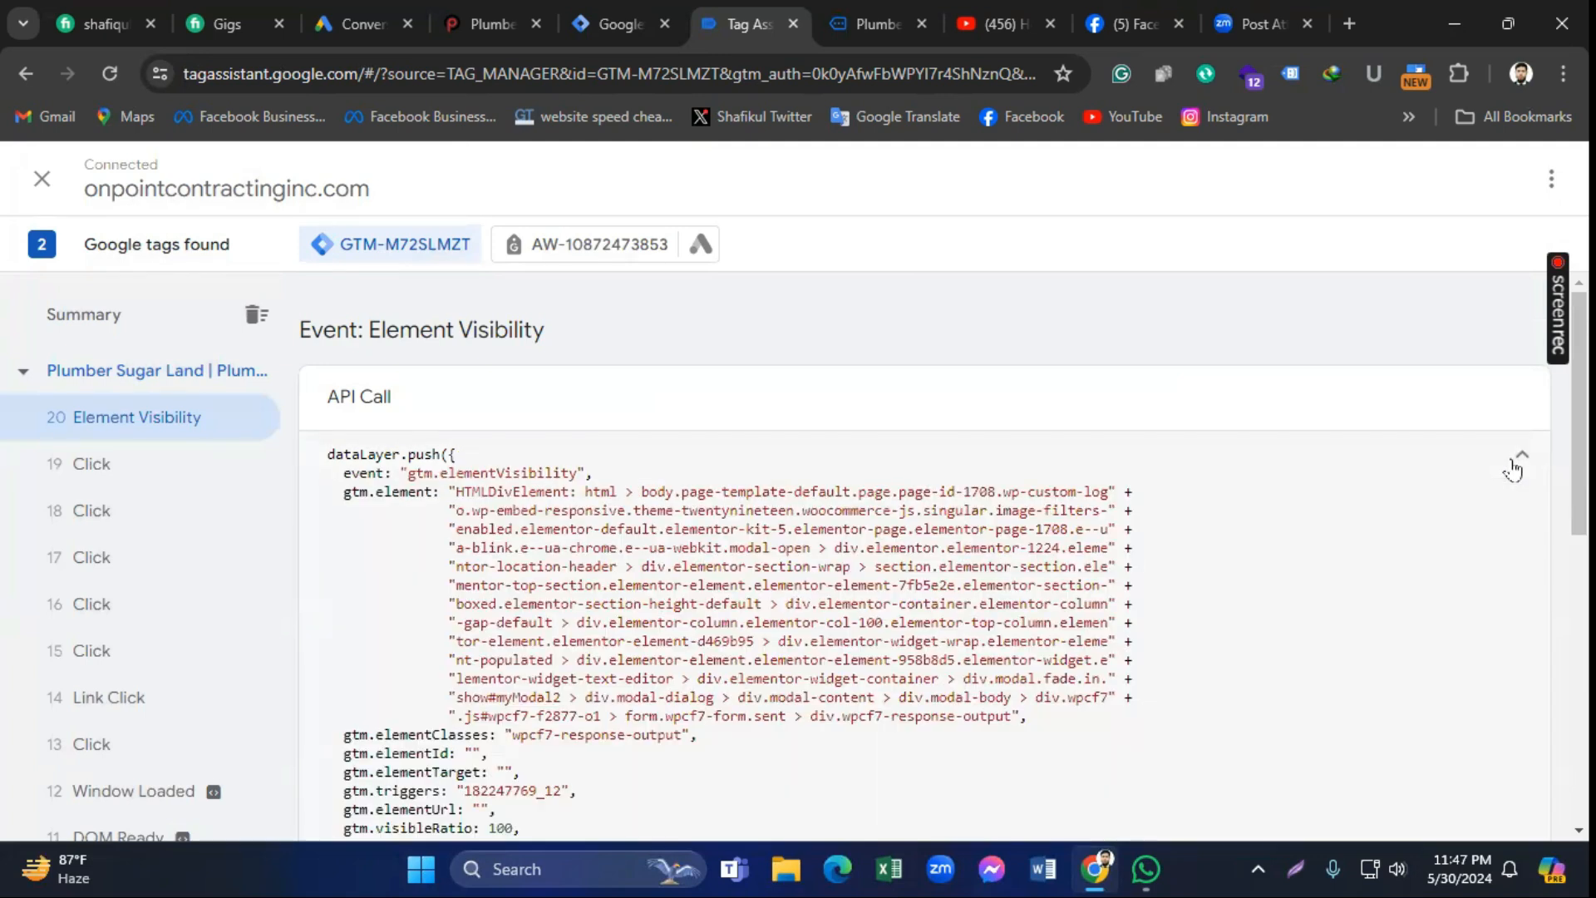
pyautogui.scroll(-2, 744, 602)
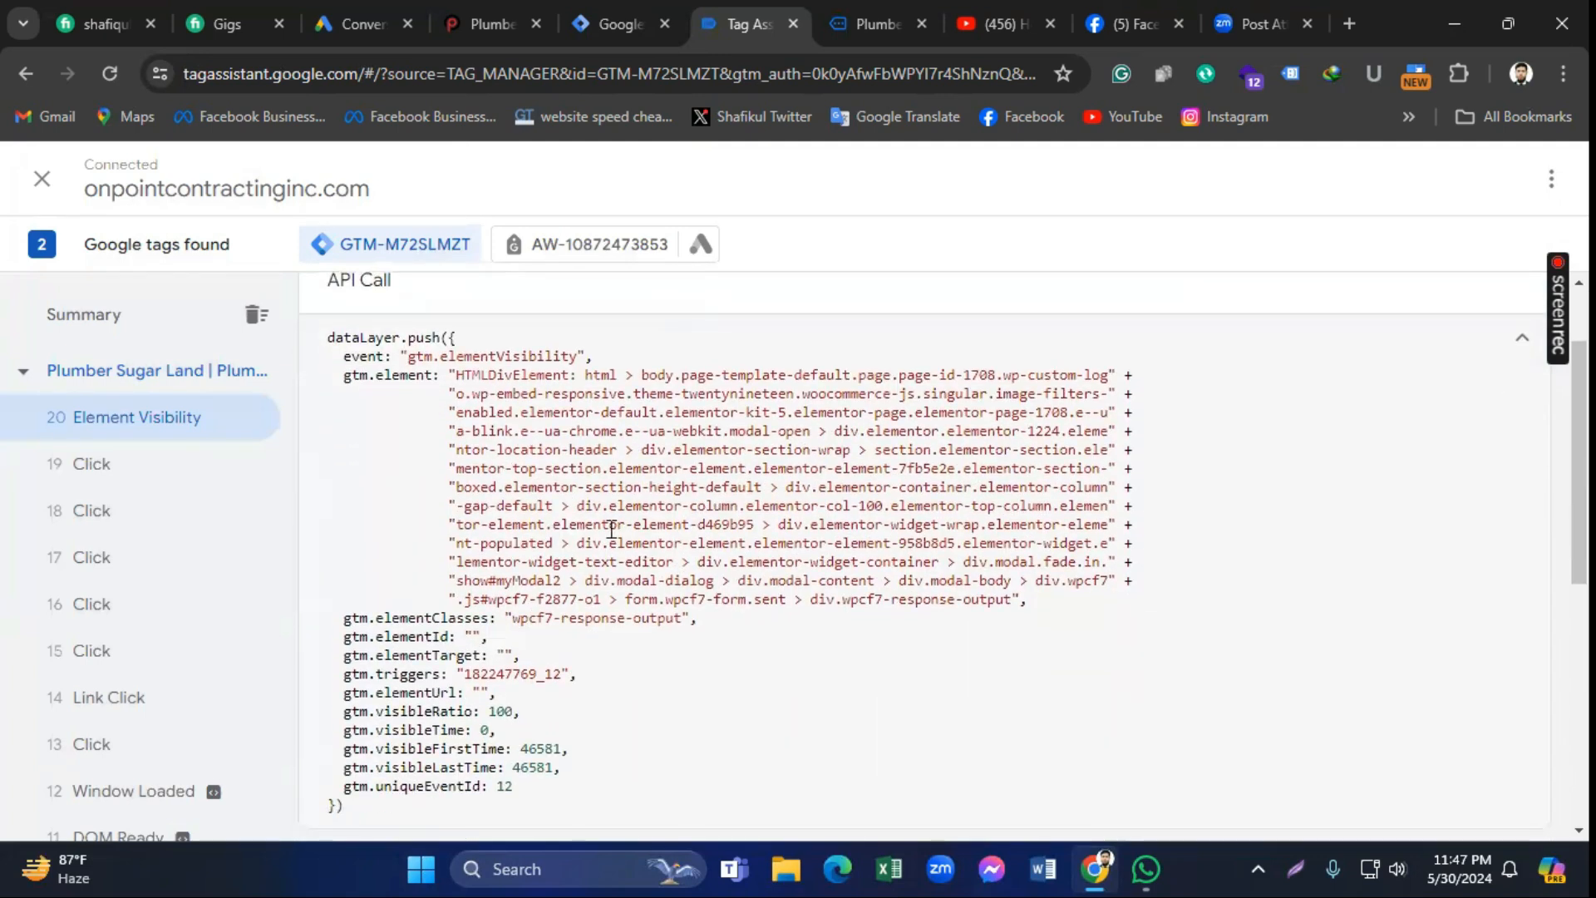
pyautogui.scroll(2, 612, 529)
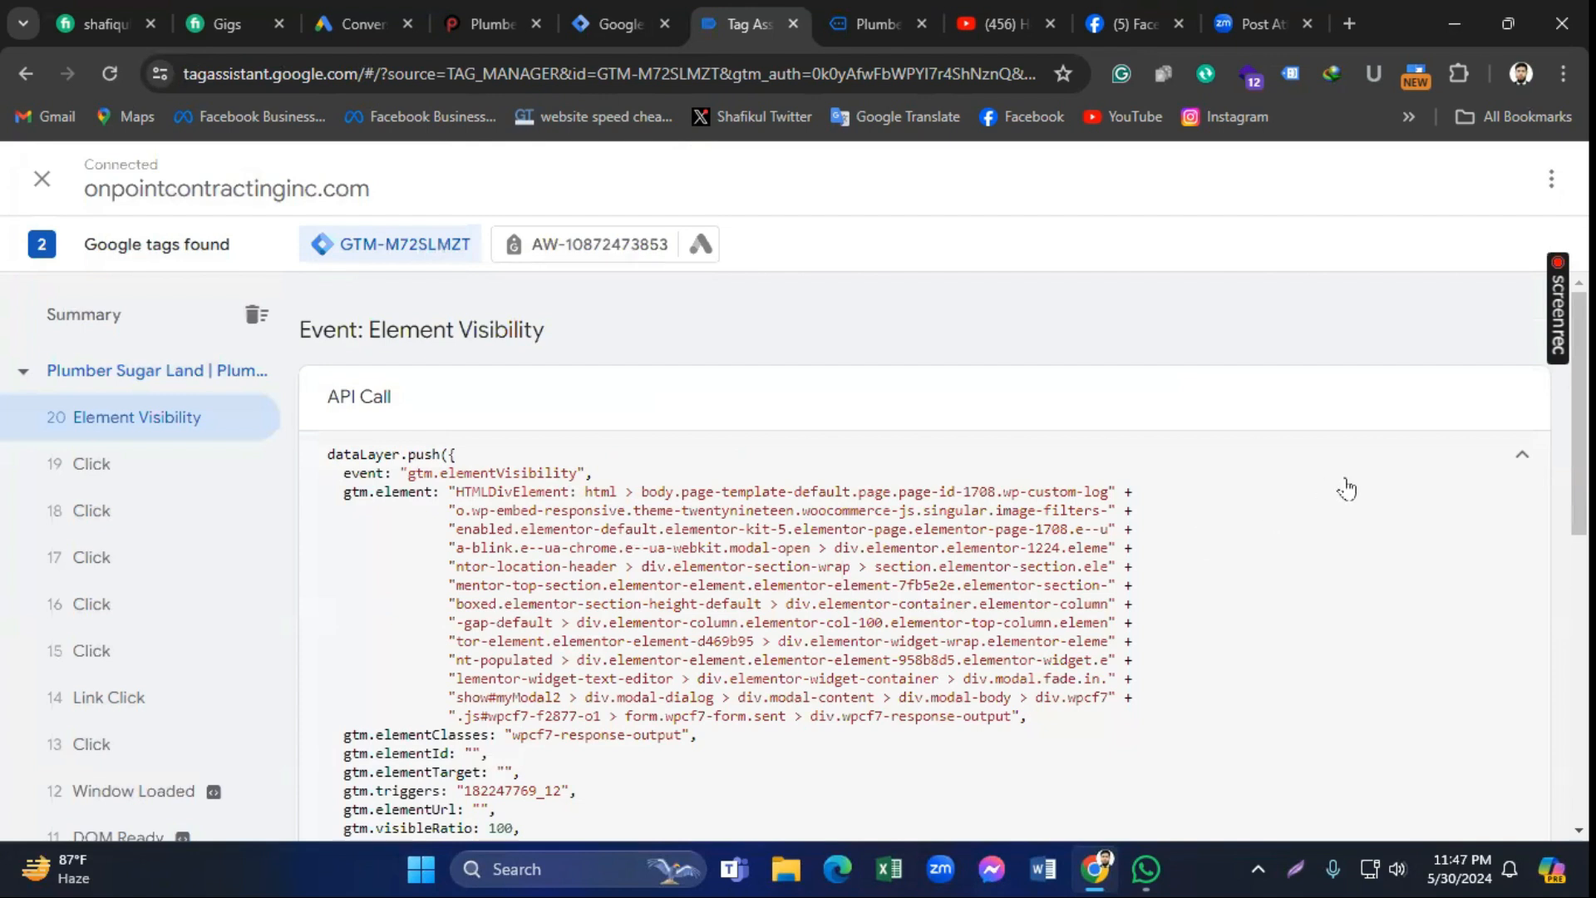
pyautogui.click(1508, 471)
# Step: Examine the Element Visibility event's variables, checking the Click Text value against the form's success message
pyautogui.click(624, 582)
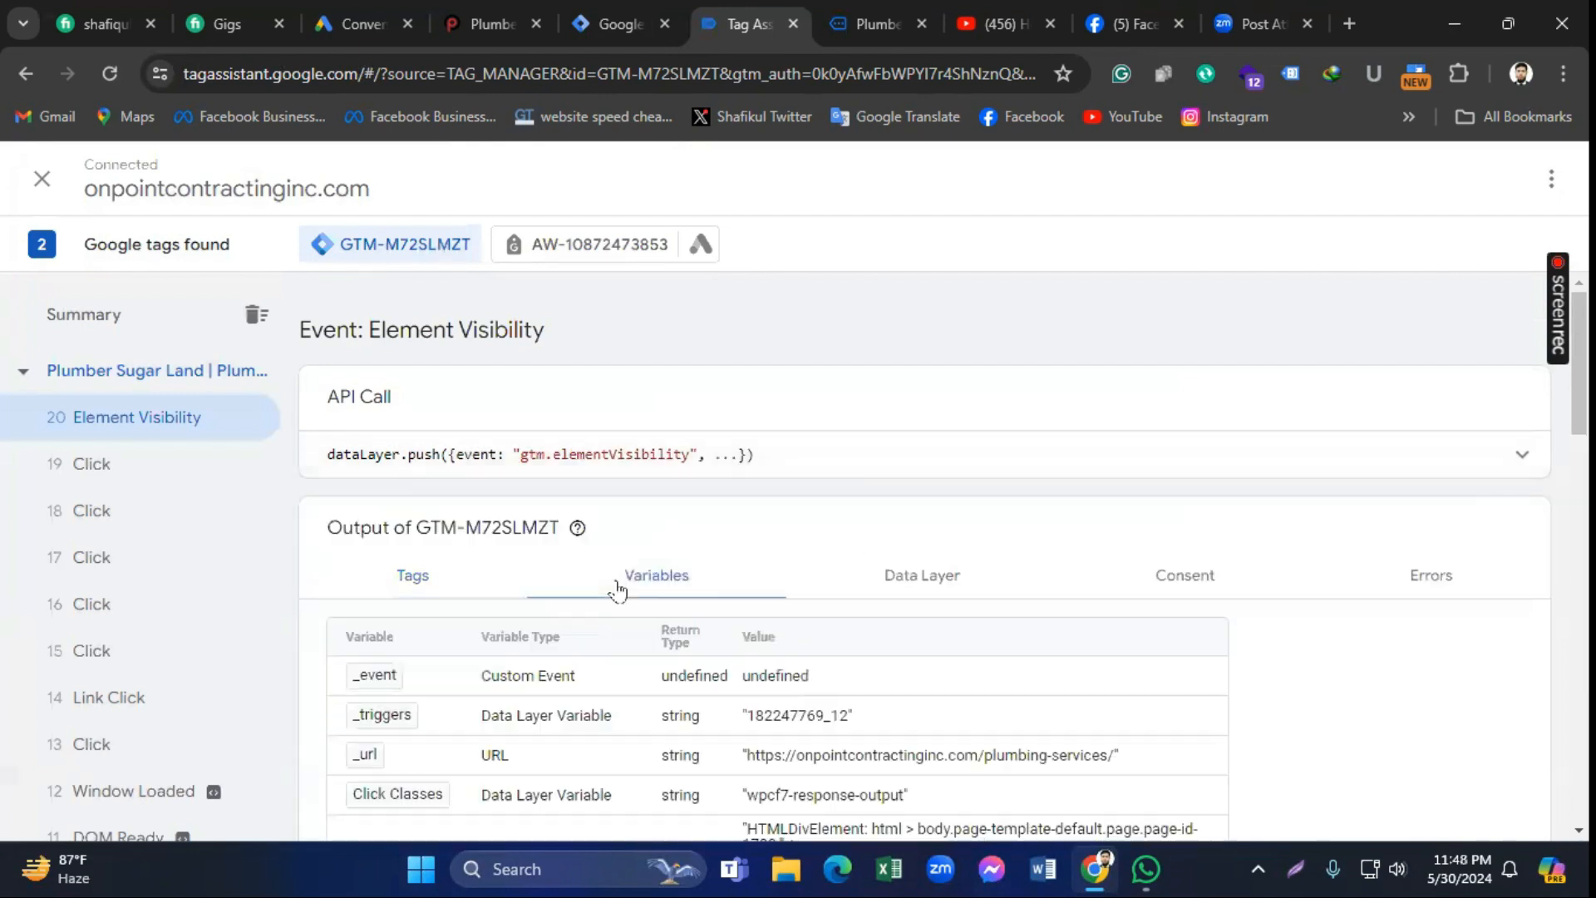
pyautogui.scroll(-3, 624, 591)
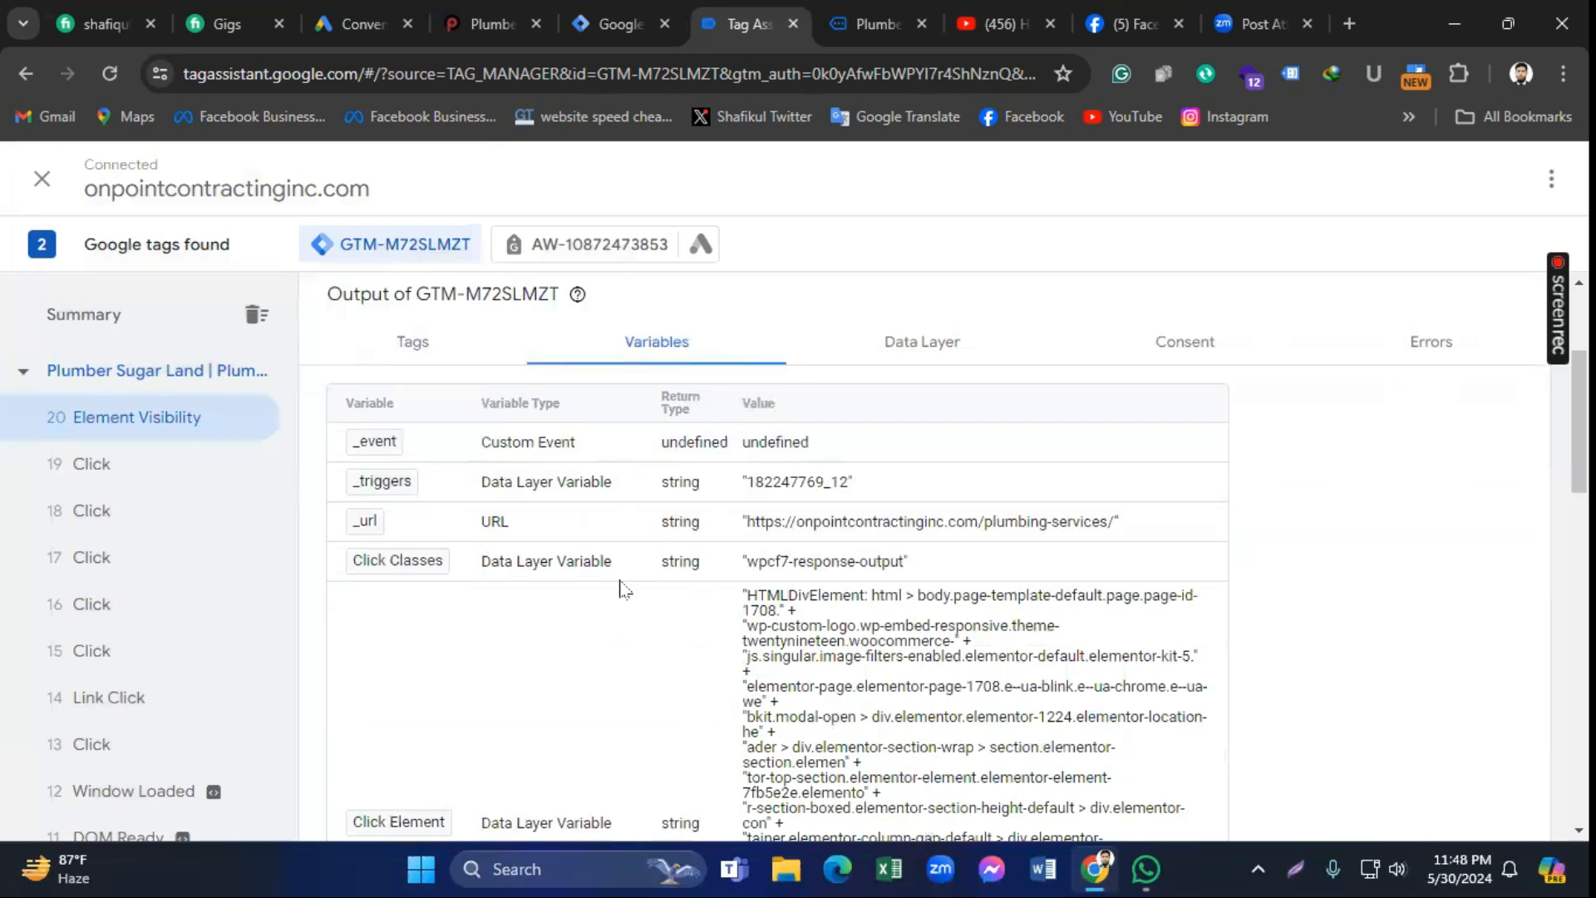
pyautogui.scroll(-5, 624, 591)
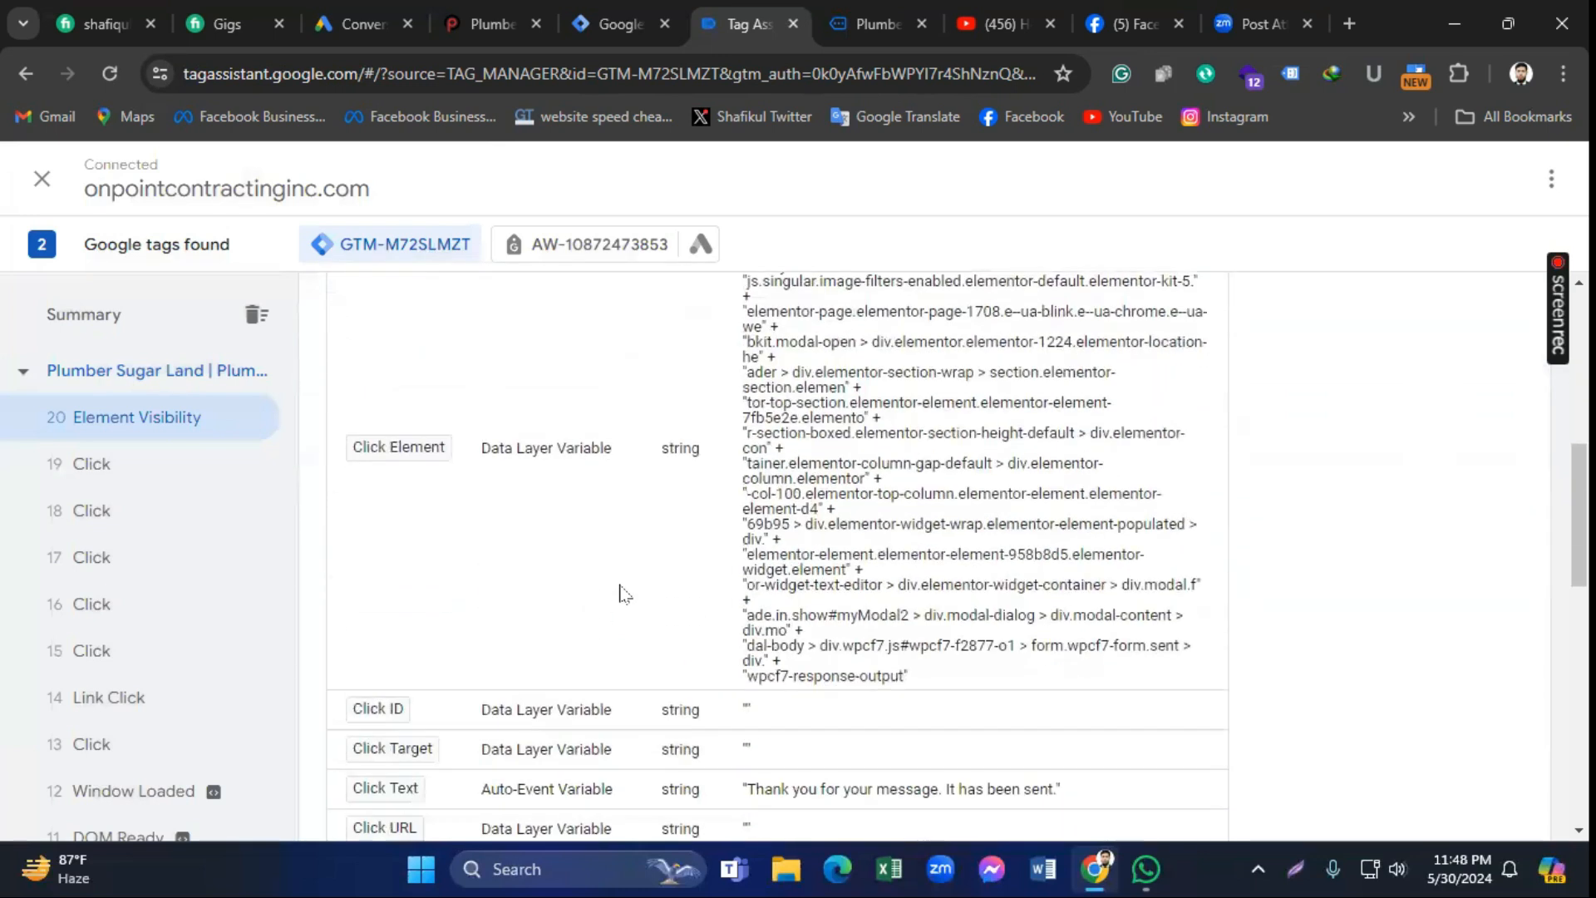
pyautogui.scroll(-3, 621, 597)
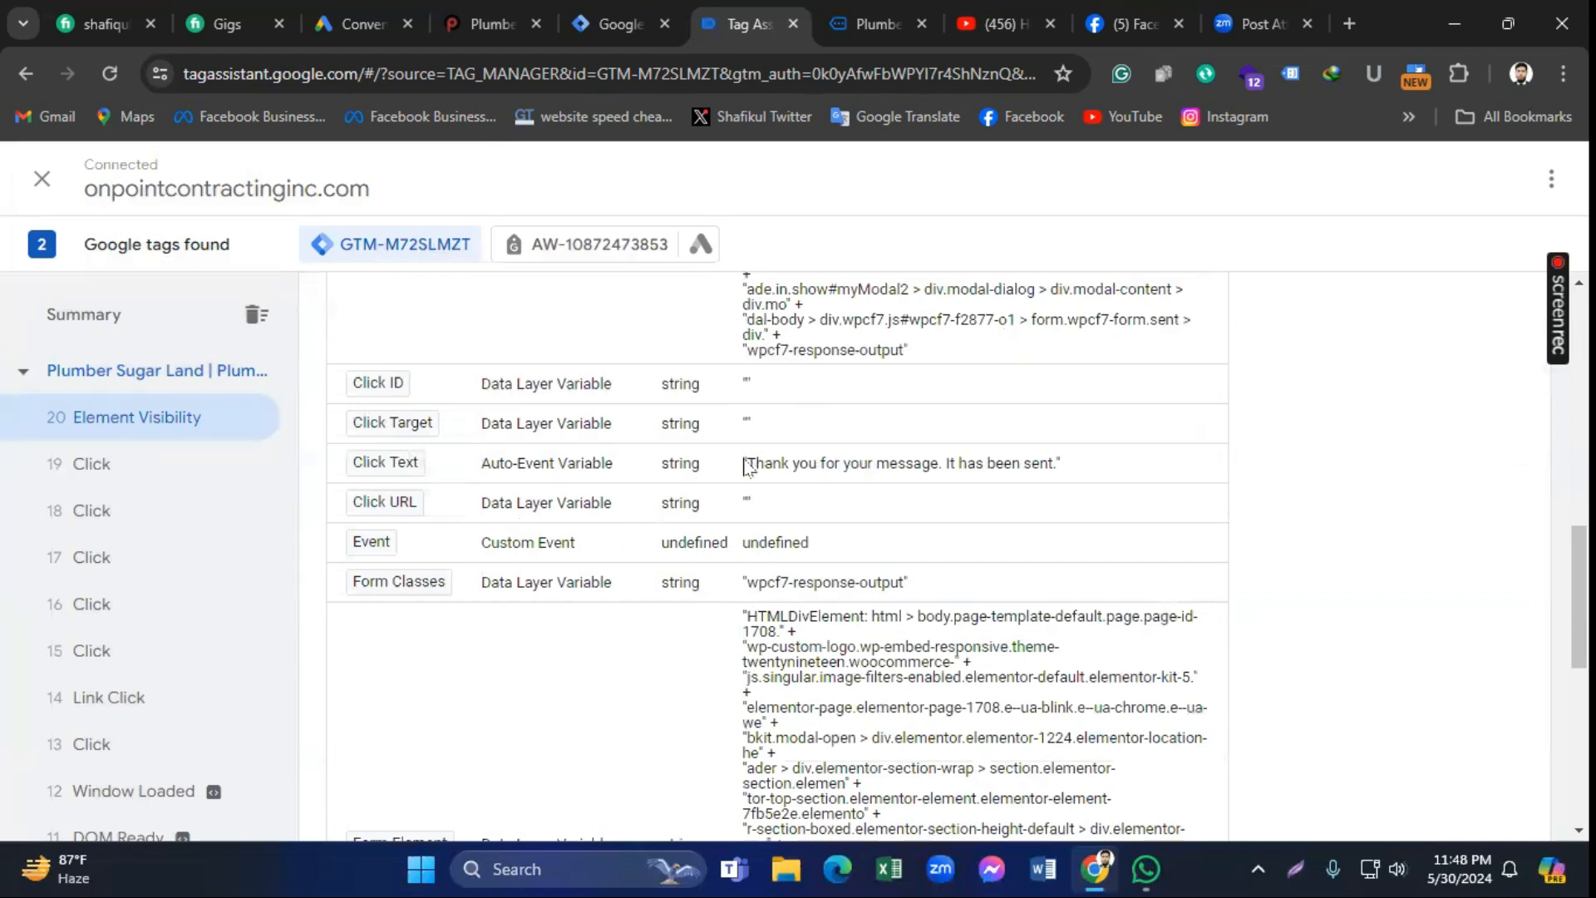
pyautogui.moveTo(747, 464)
pyautogui.mouseDown()
pyautogui.moveTo(1060, 461)
pyautogui.moveTo(746, 462)
pyautogui.mouseUp()
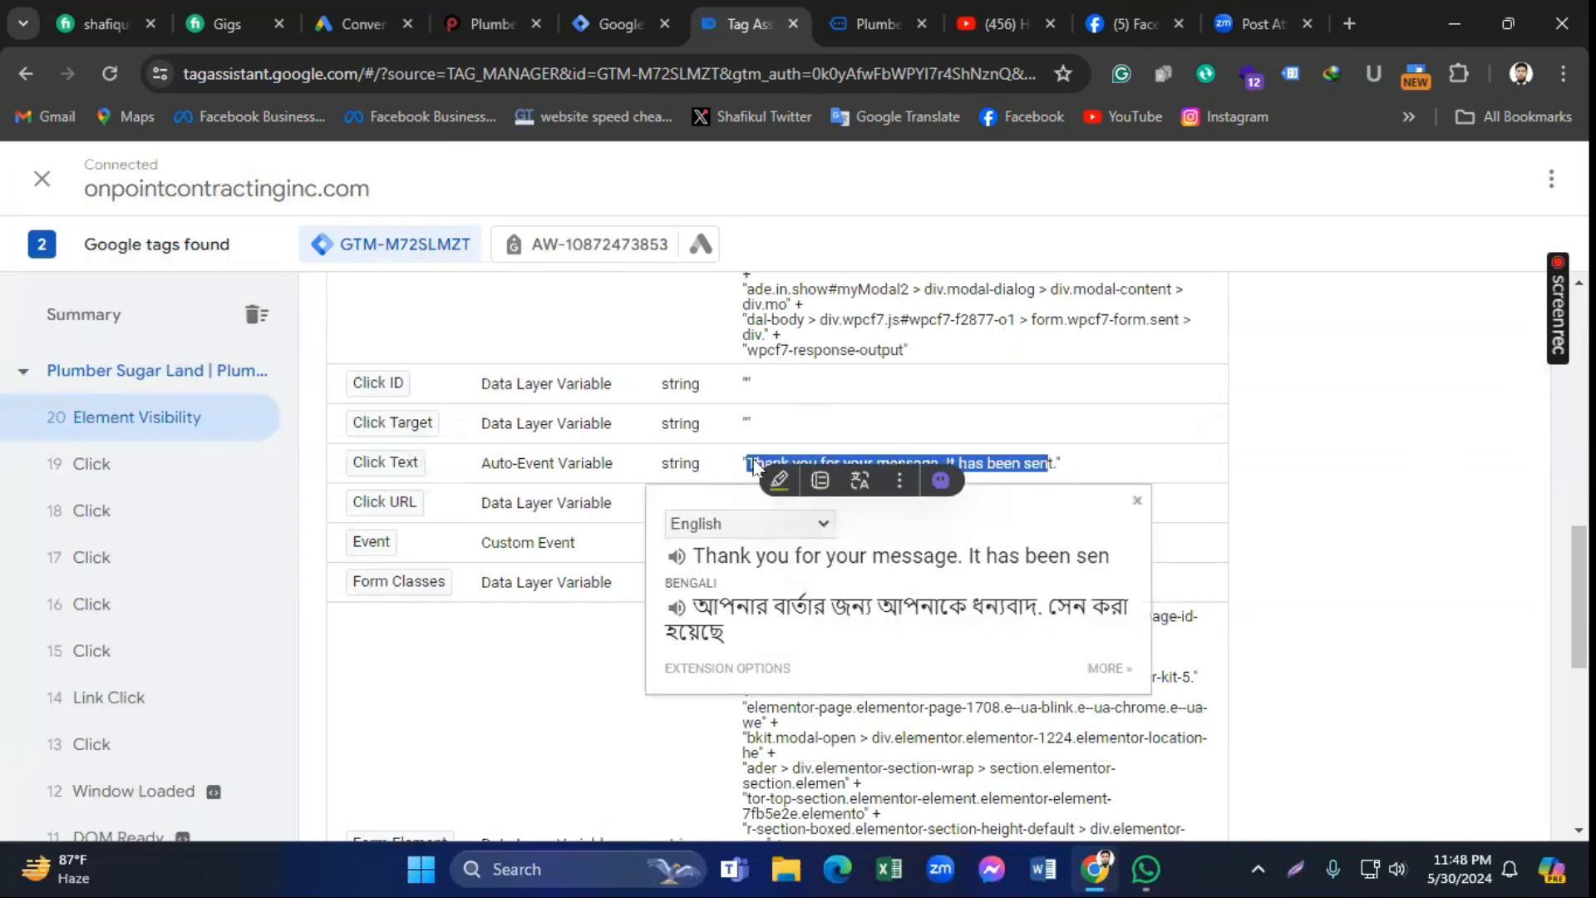
pyautogui.click(755, 466)
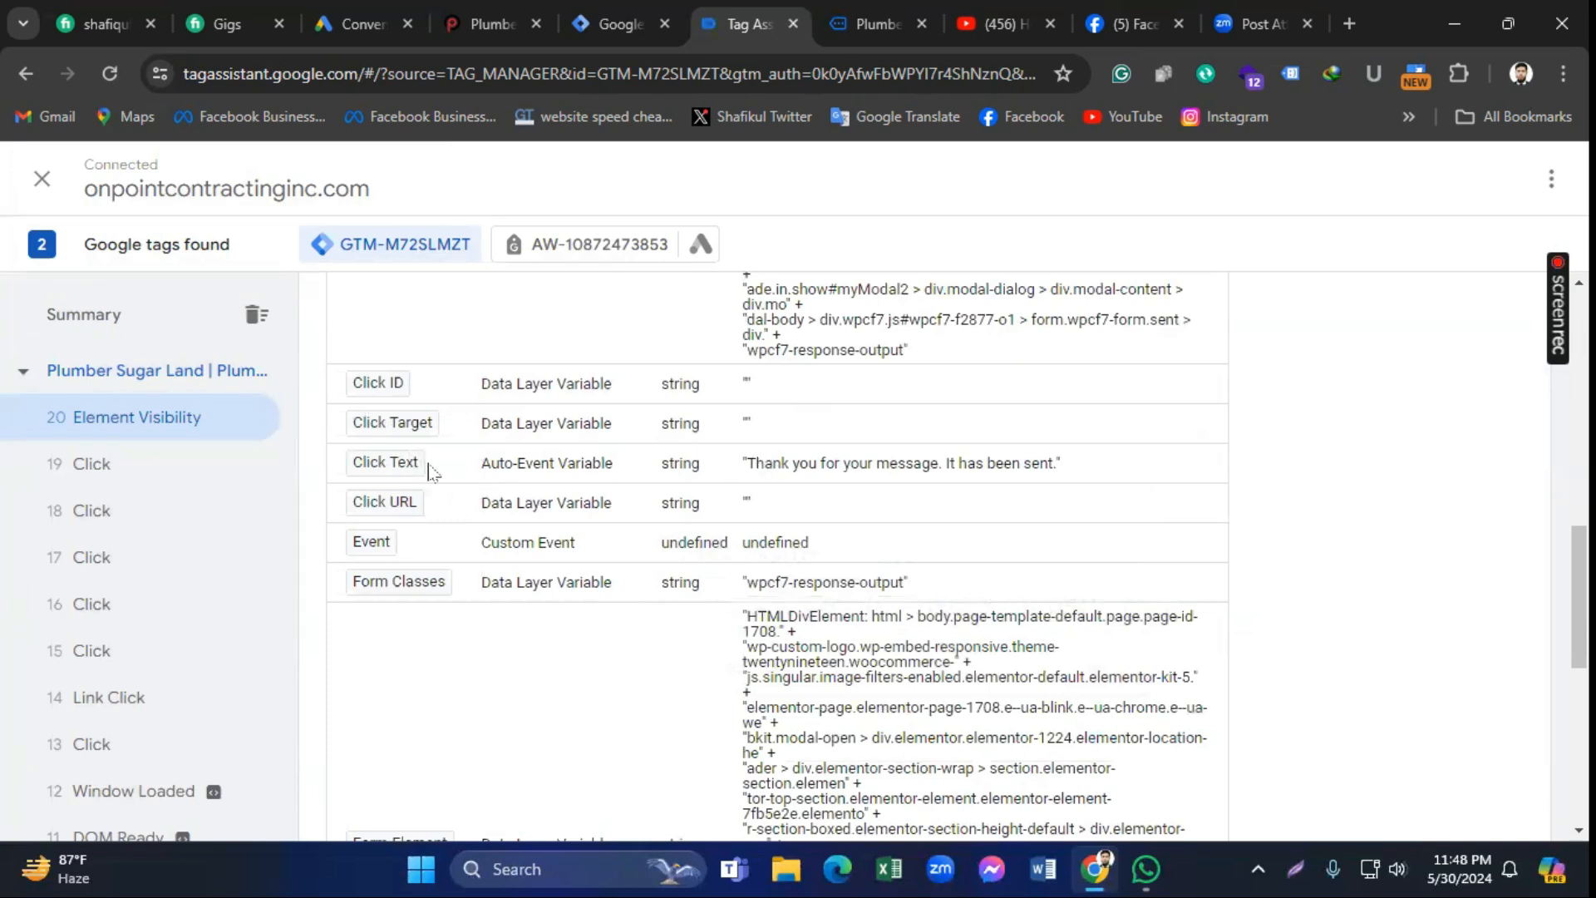
pyautogui.moveTo(746, 464); pyautogui.dragTo(1056, 472)
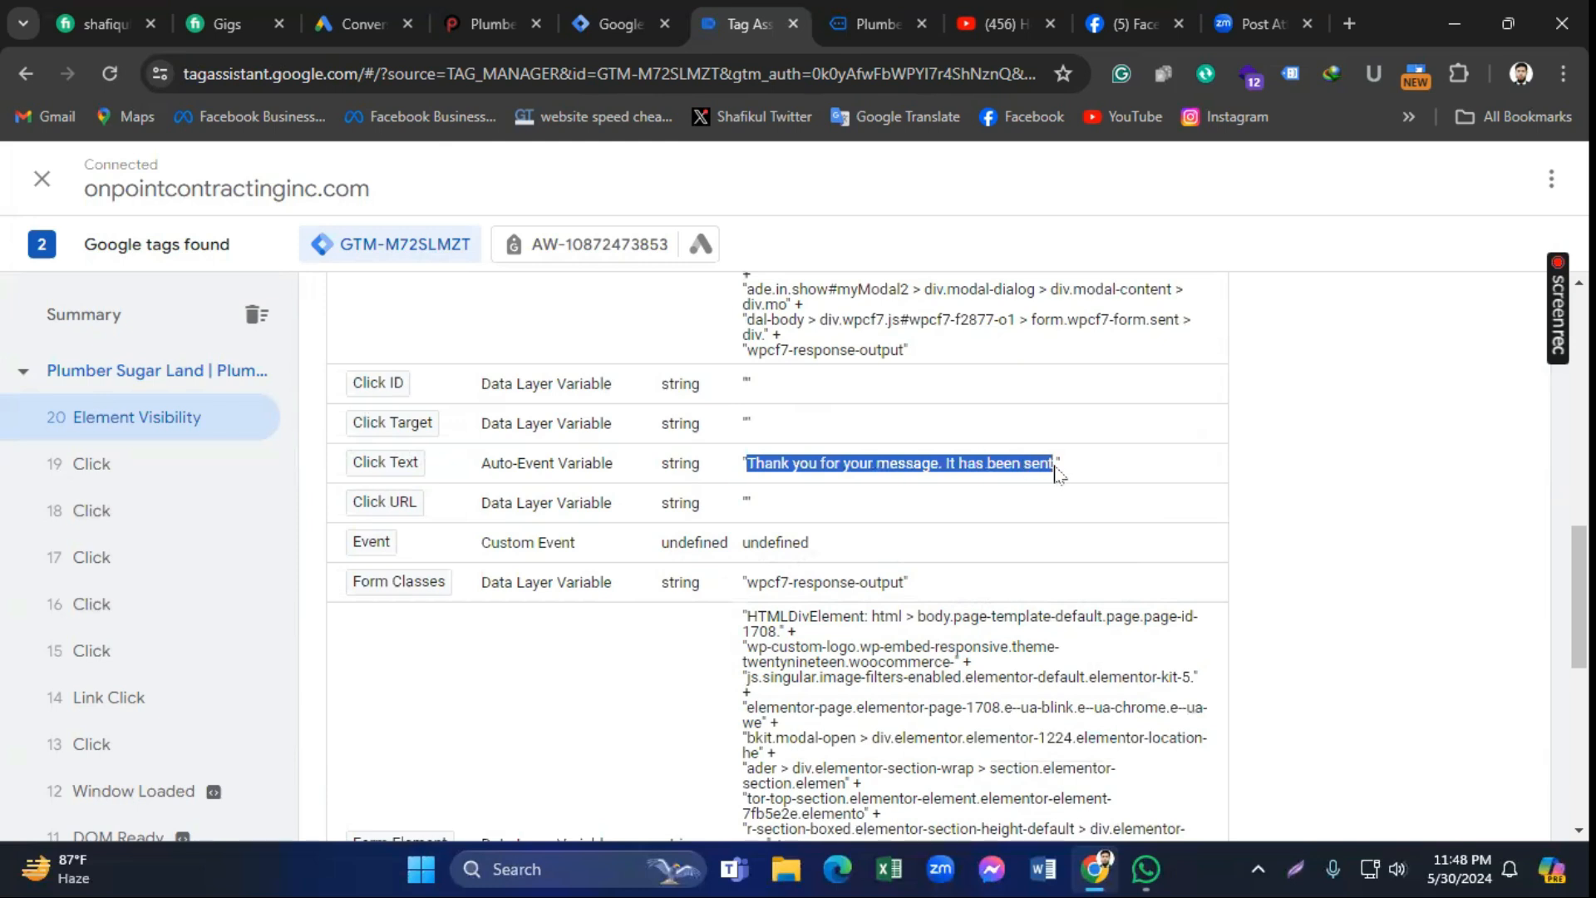
pyautogui.click(796, 470)
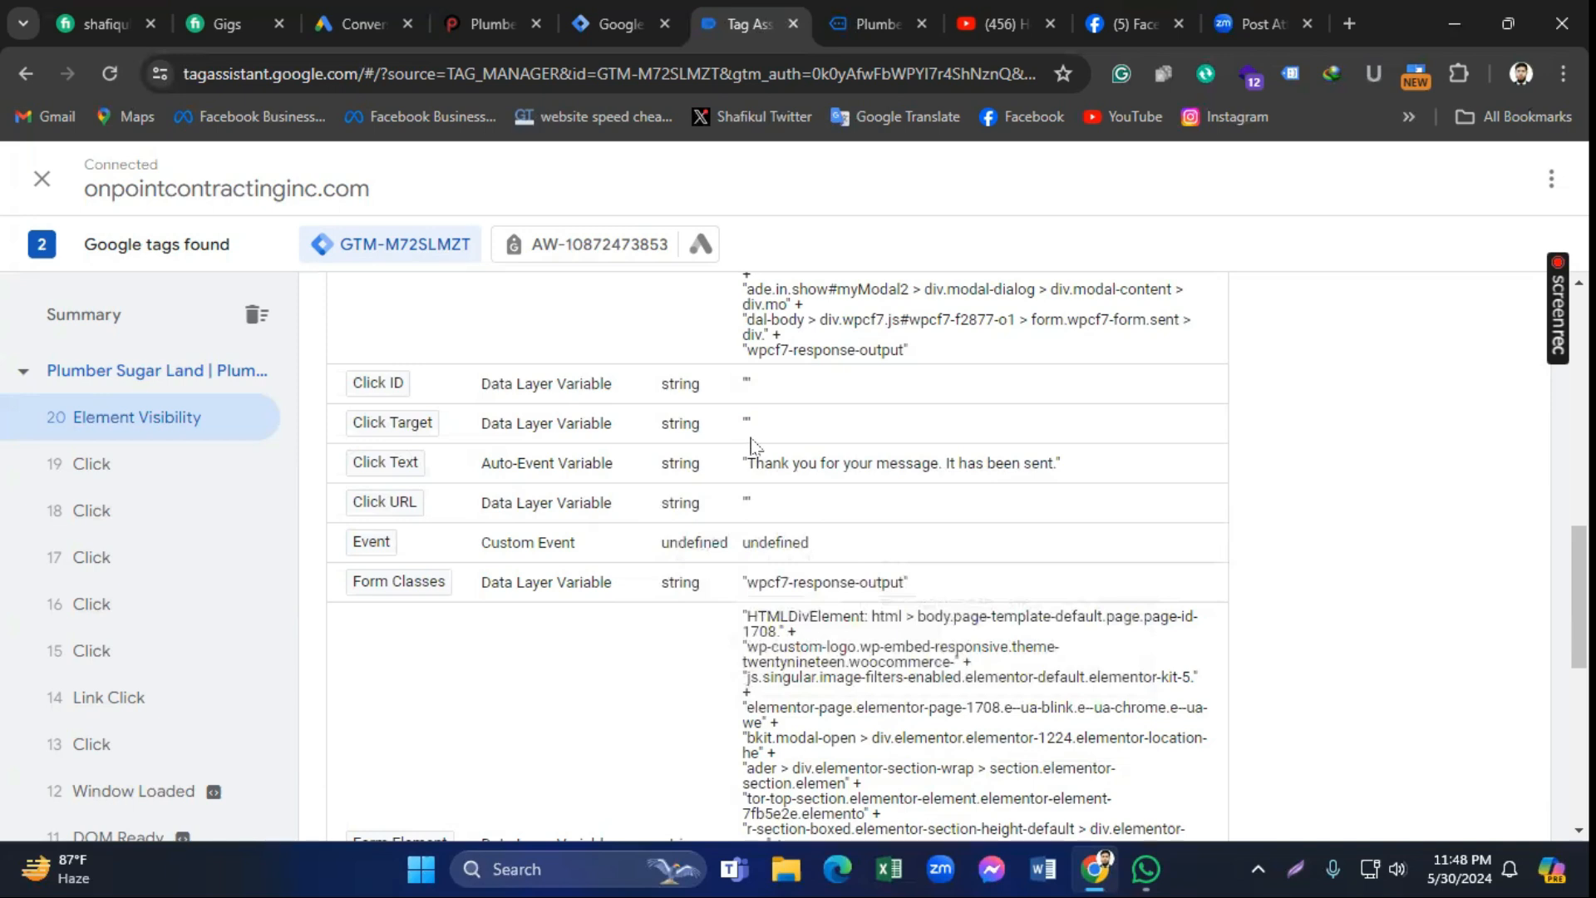
# Step: Check the Click Classes value in the Element Visibility event's variables
pyautogui.scroll(3, 751, 446)
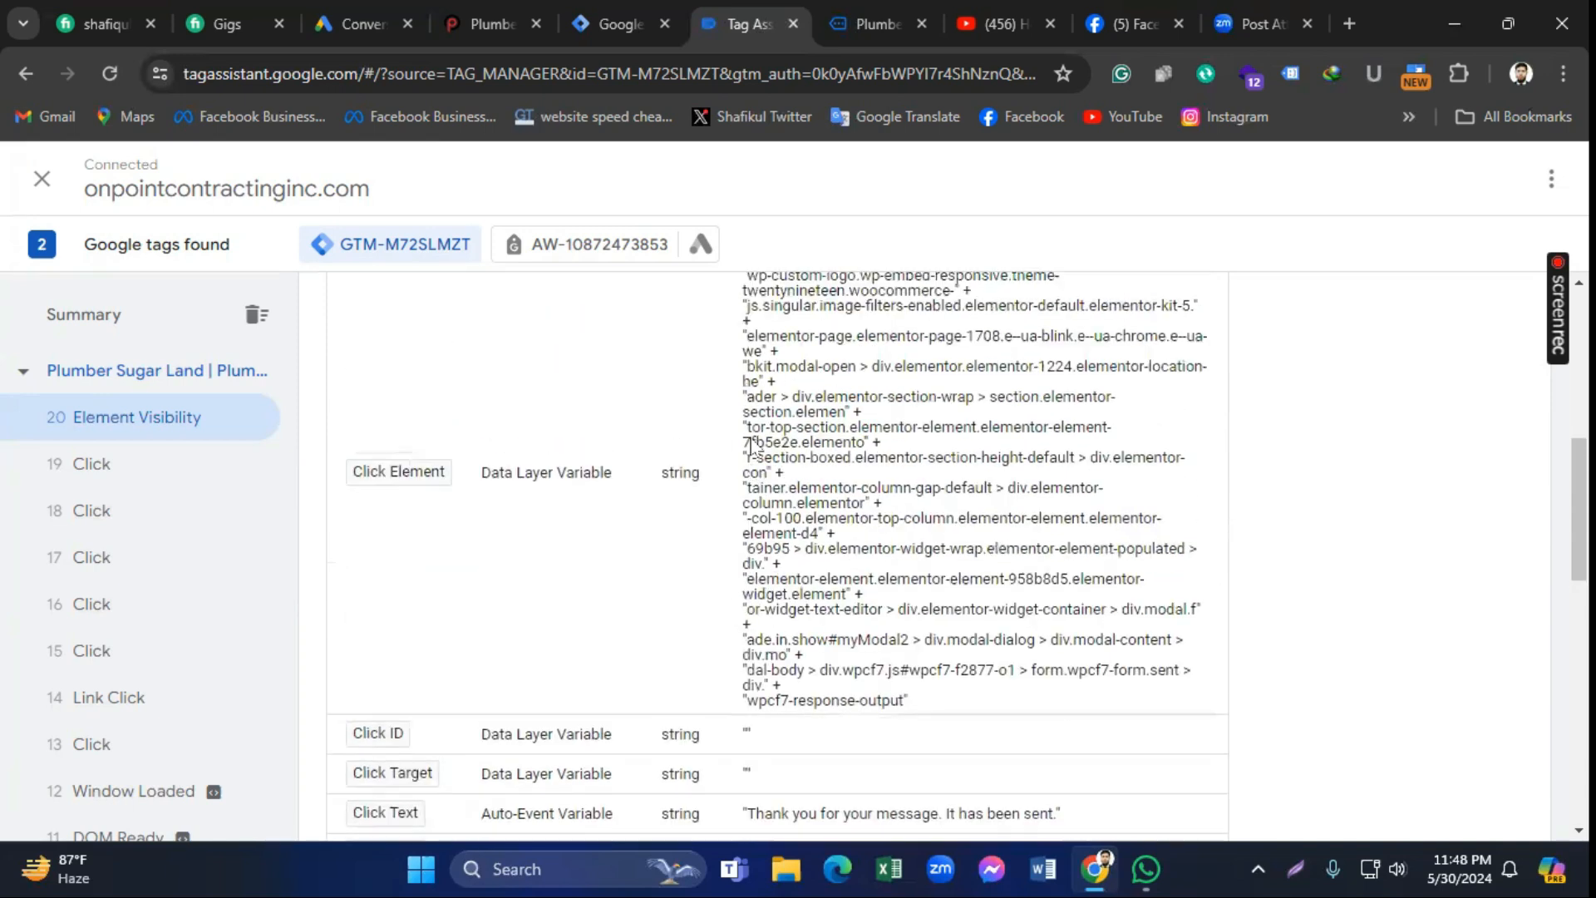
pyautogui.scroll(5, 751, 446)
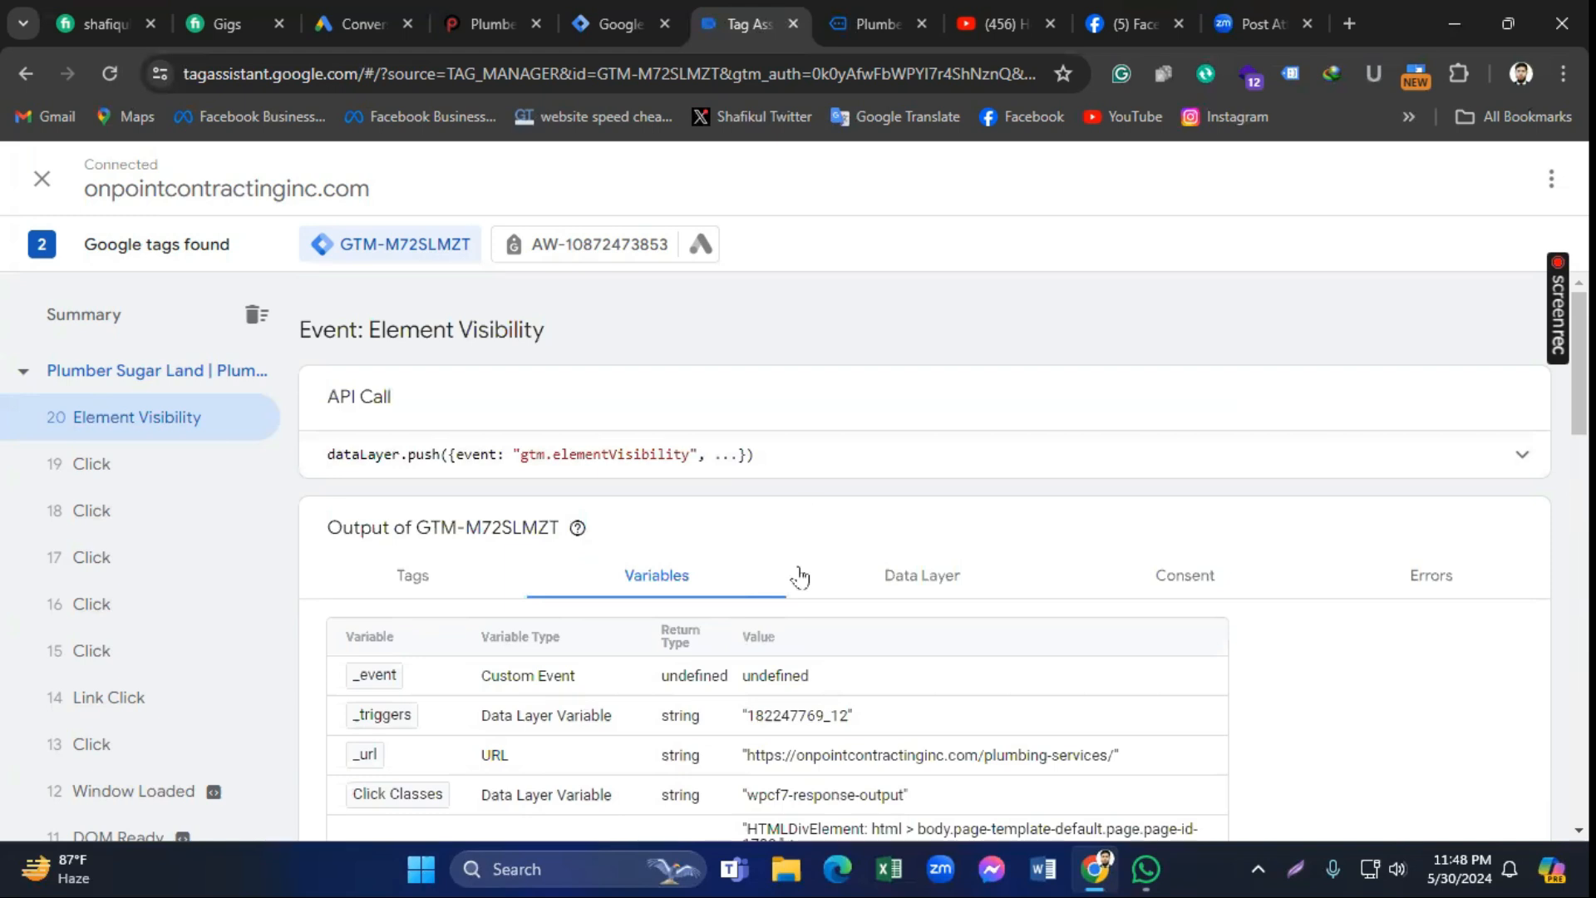
pyautogui.scroll(-1, 819, 703)
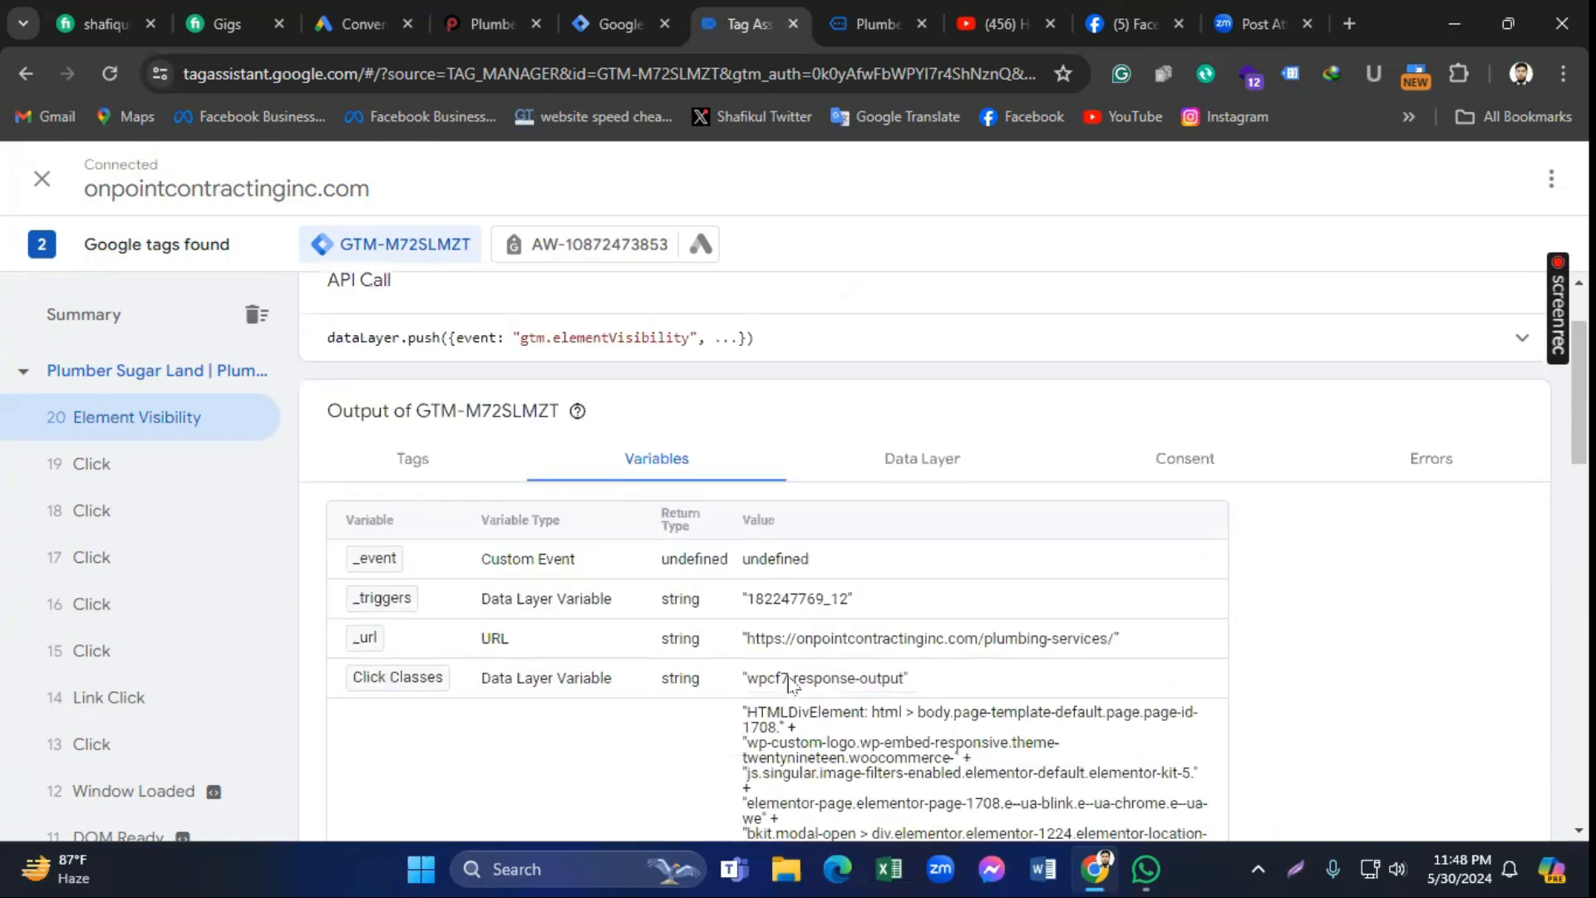
pyautogui.tripleClick(800, 686)
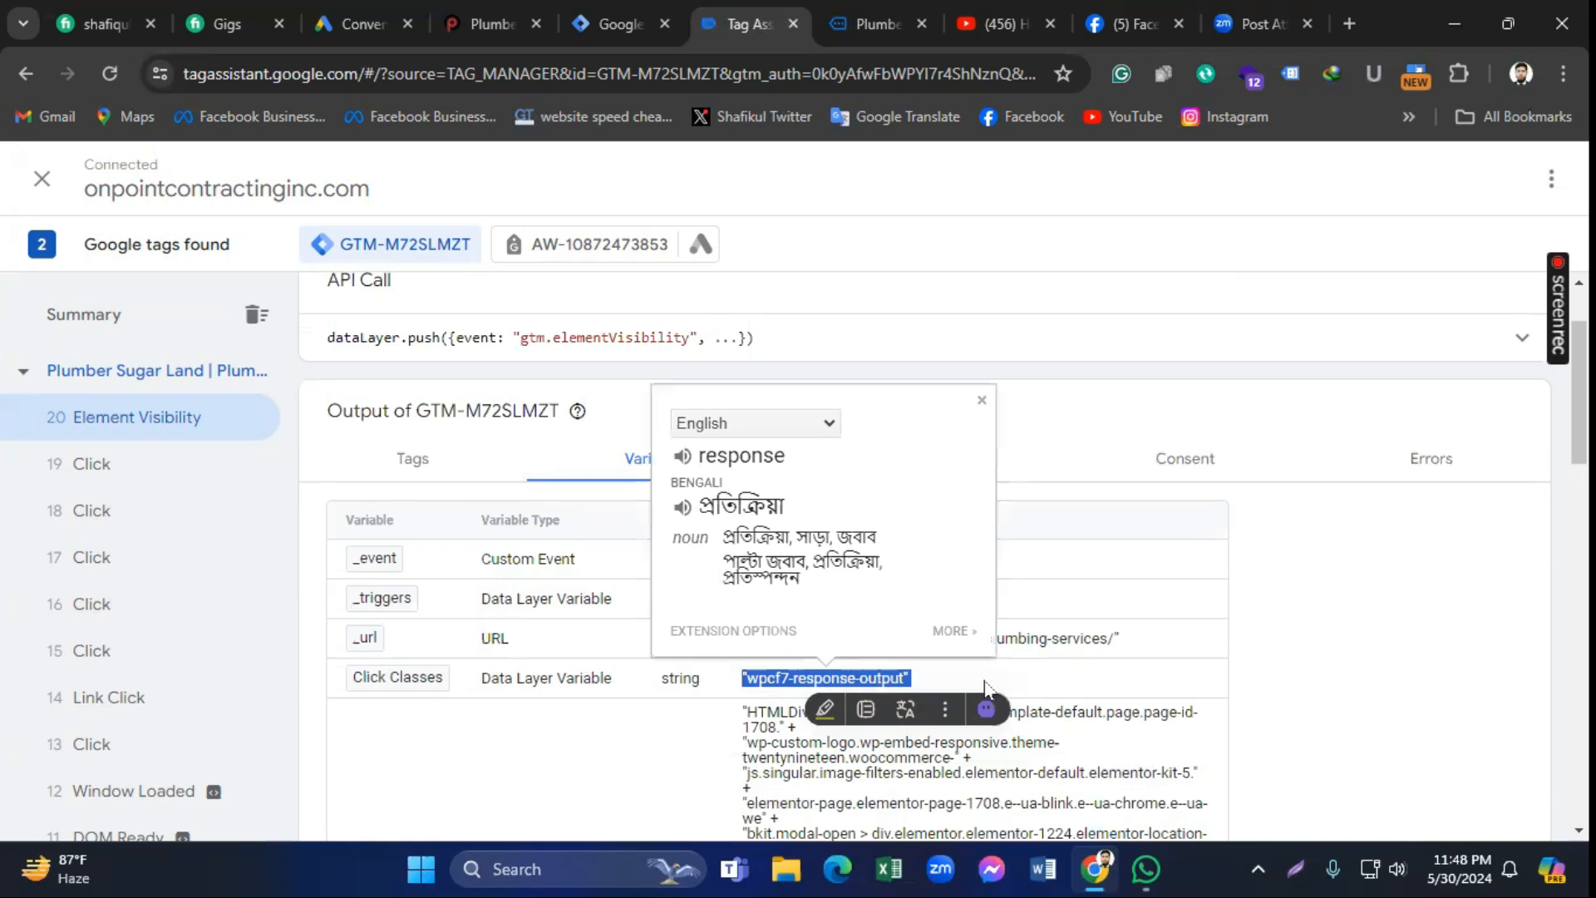
pyautogui.click(723, 502)
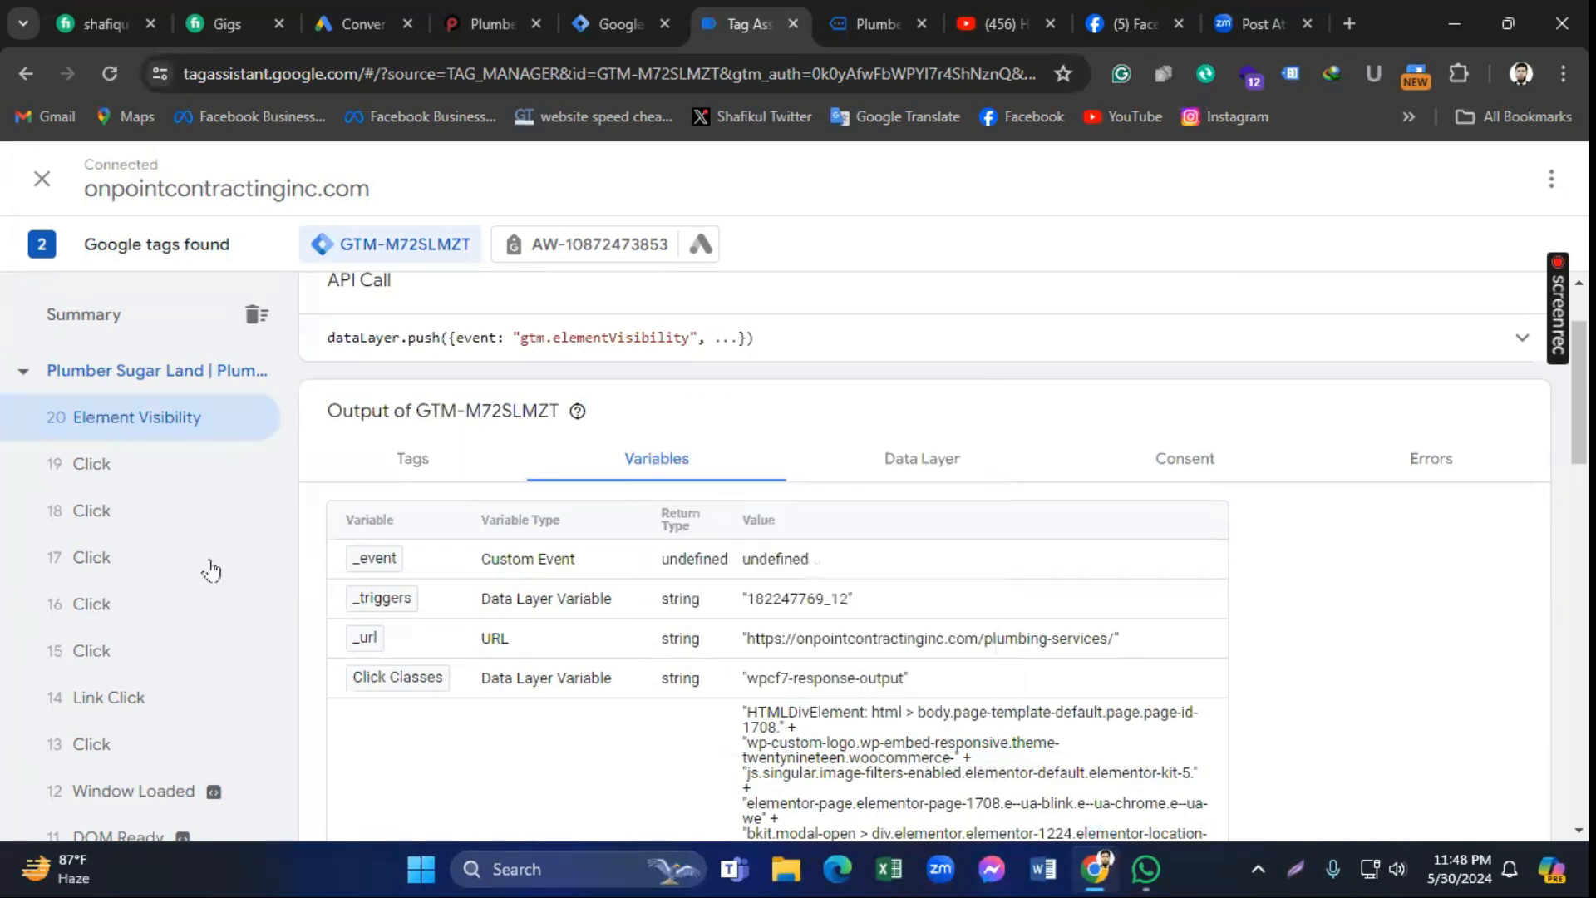
pyautogui.scroll(-1, 173, 603)
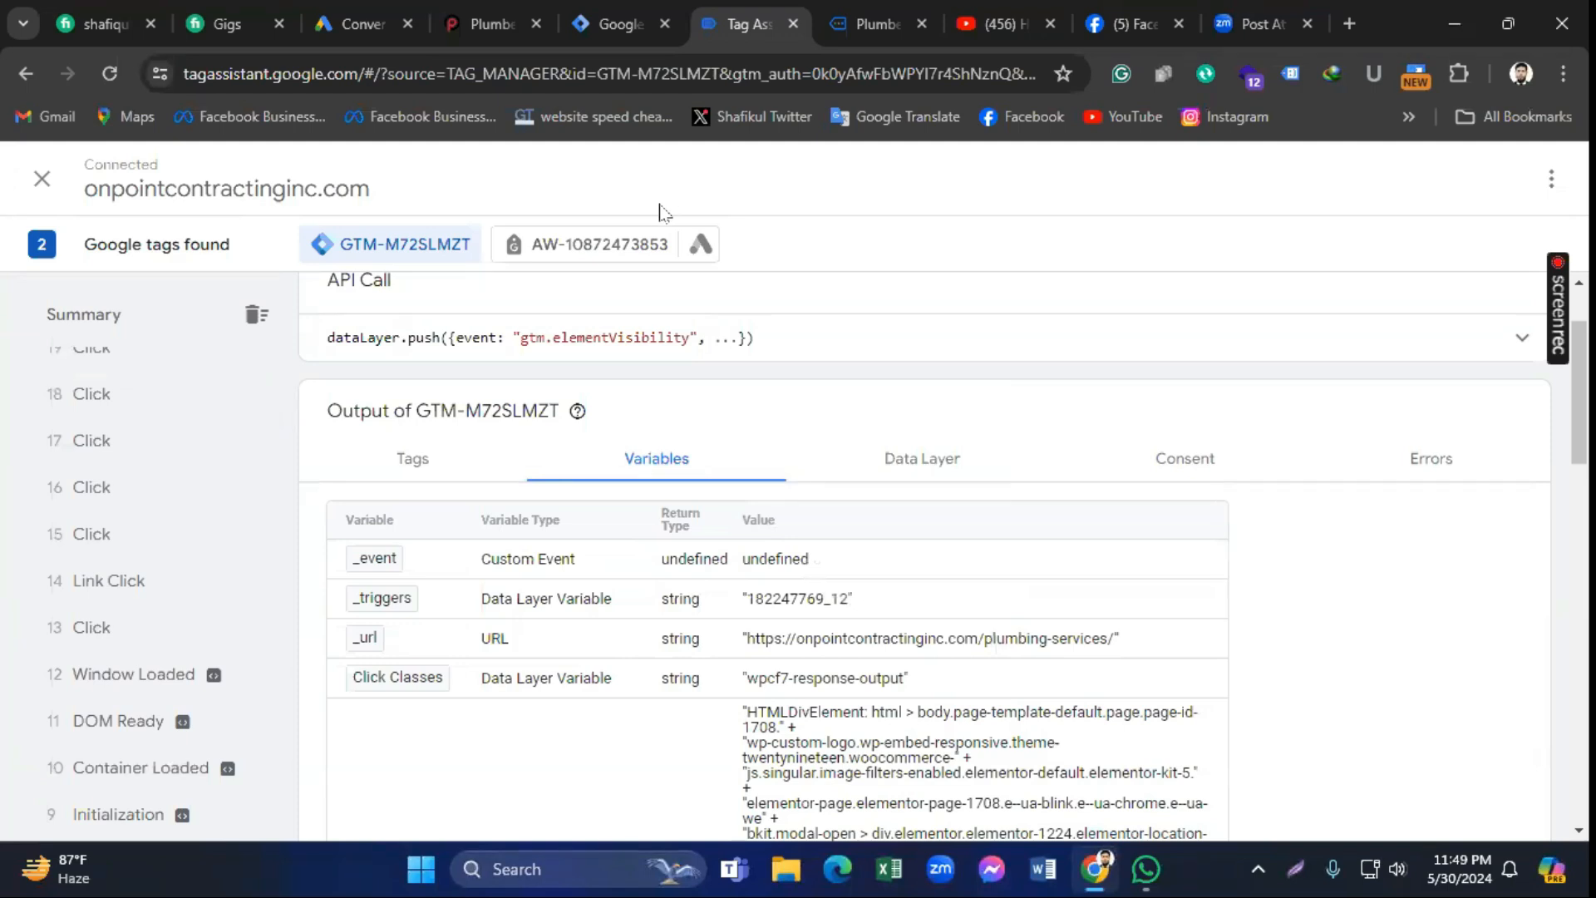
pyautogui.scroll(3, 226, 511)
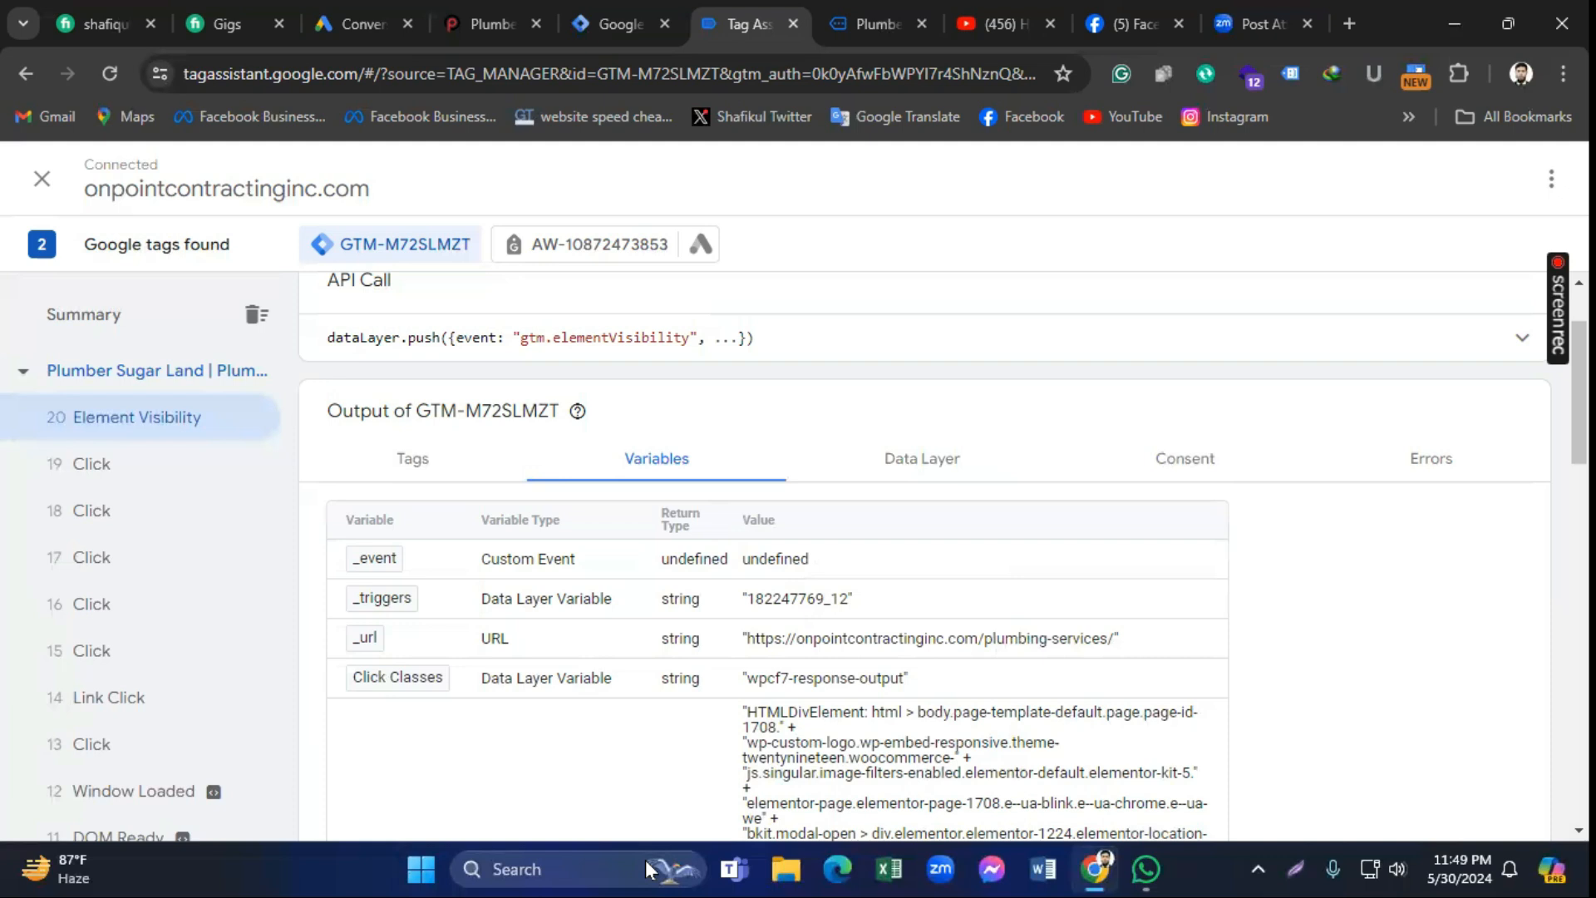
pyautogui.scroll(-5, 778, 582)
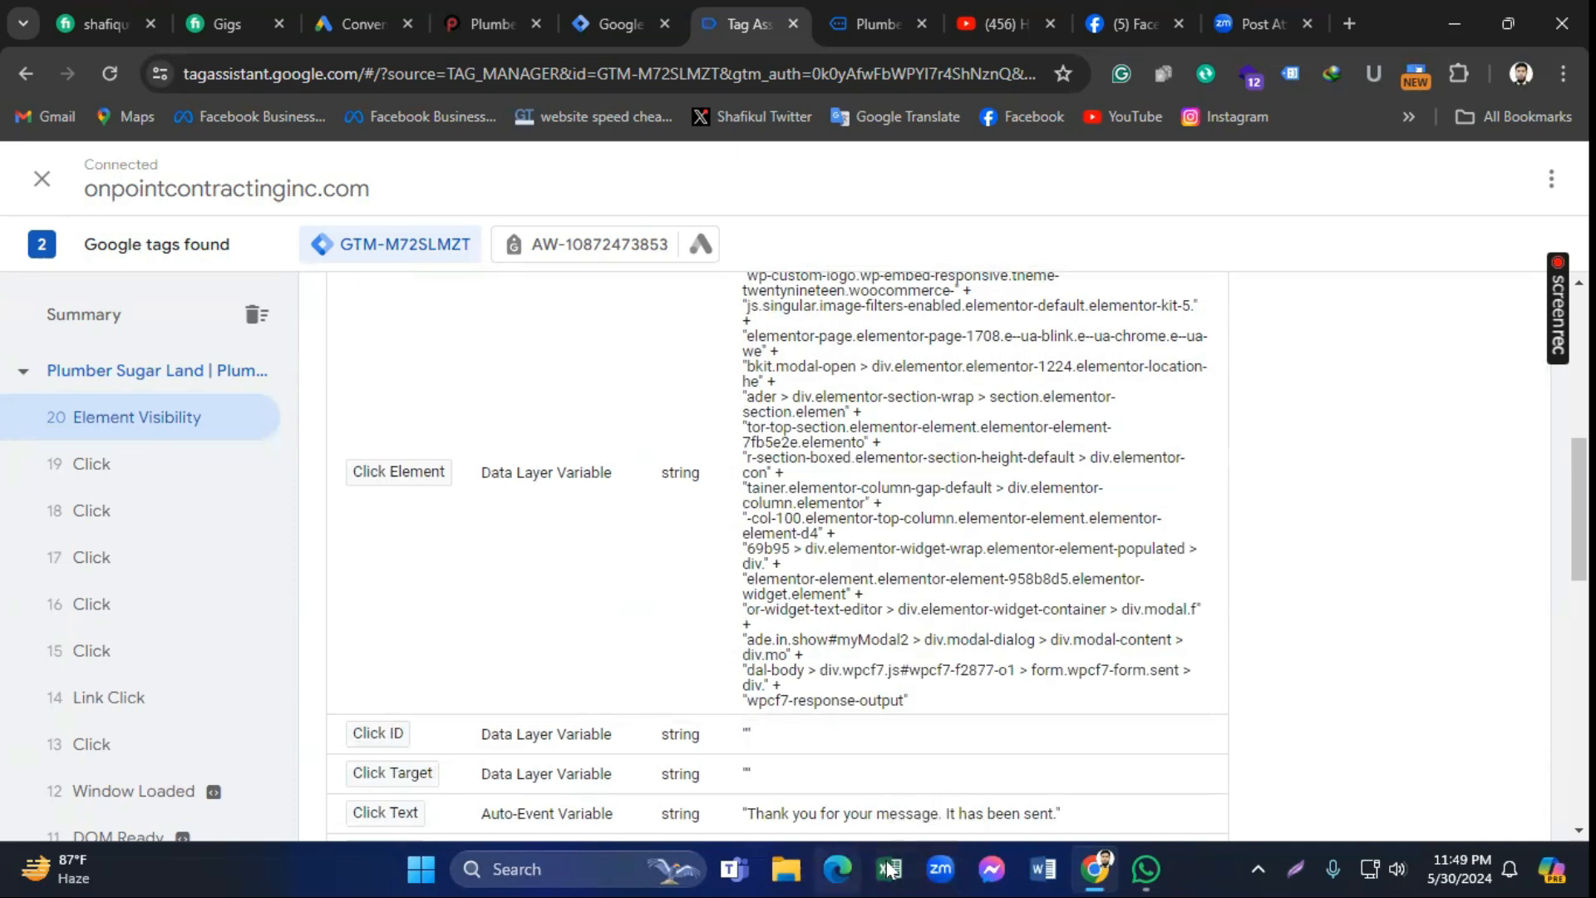
pyautogui.scroll(-1, 1025, 738)
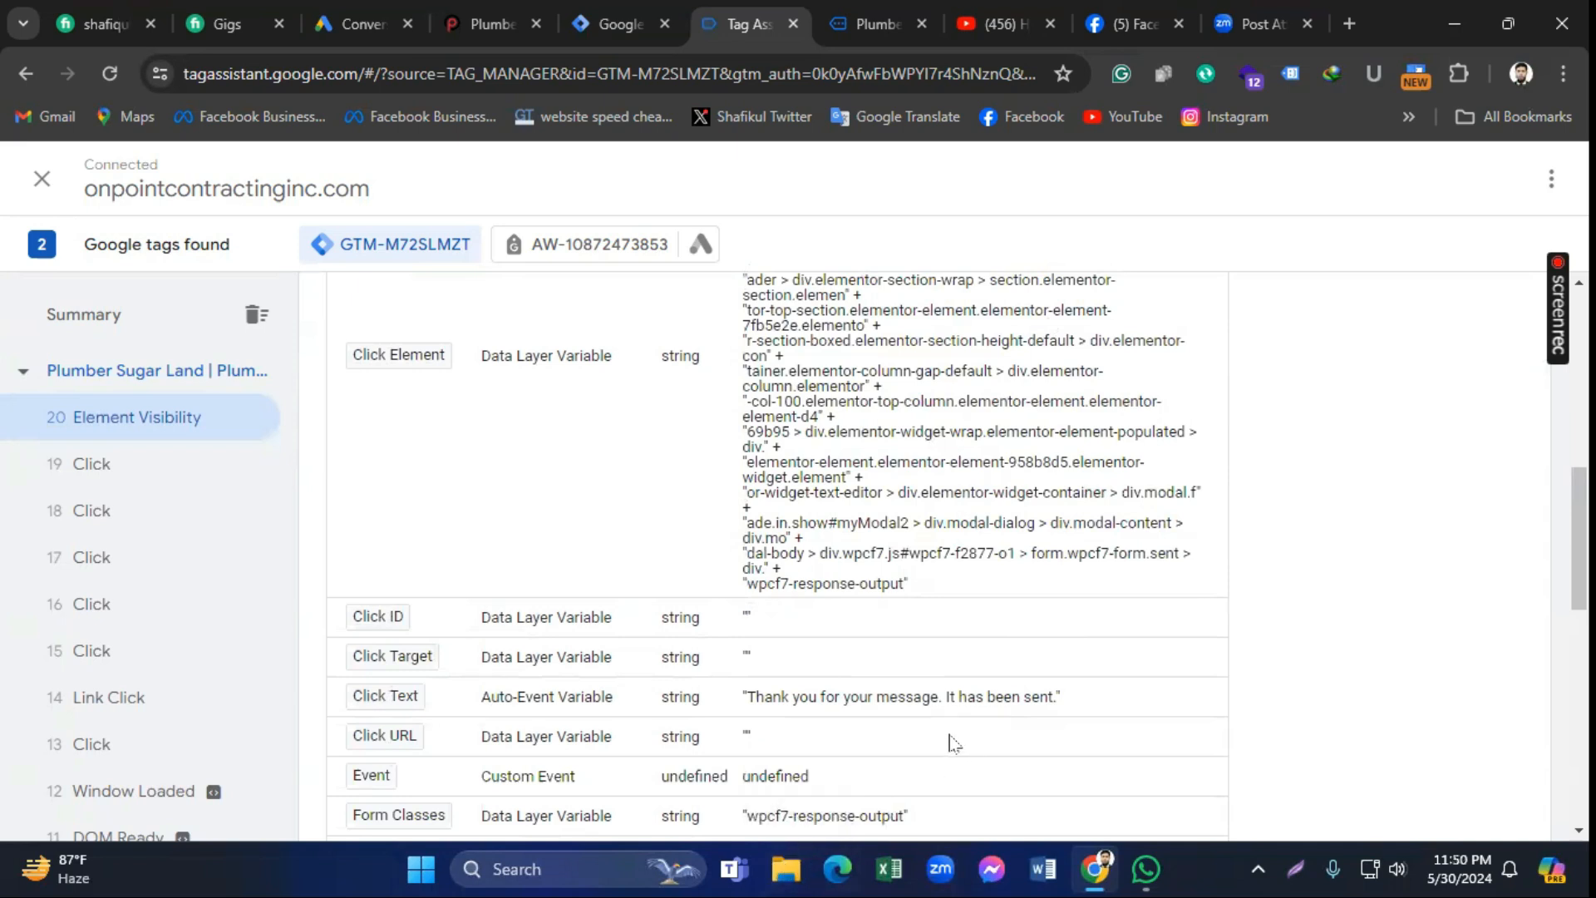
pyautogui.scroll(-1, 952, 735)
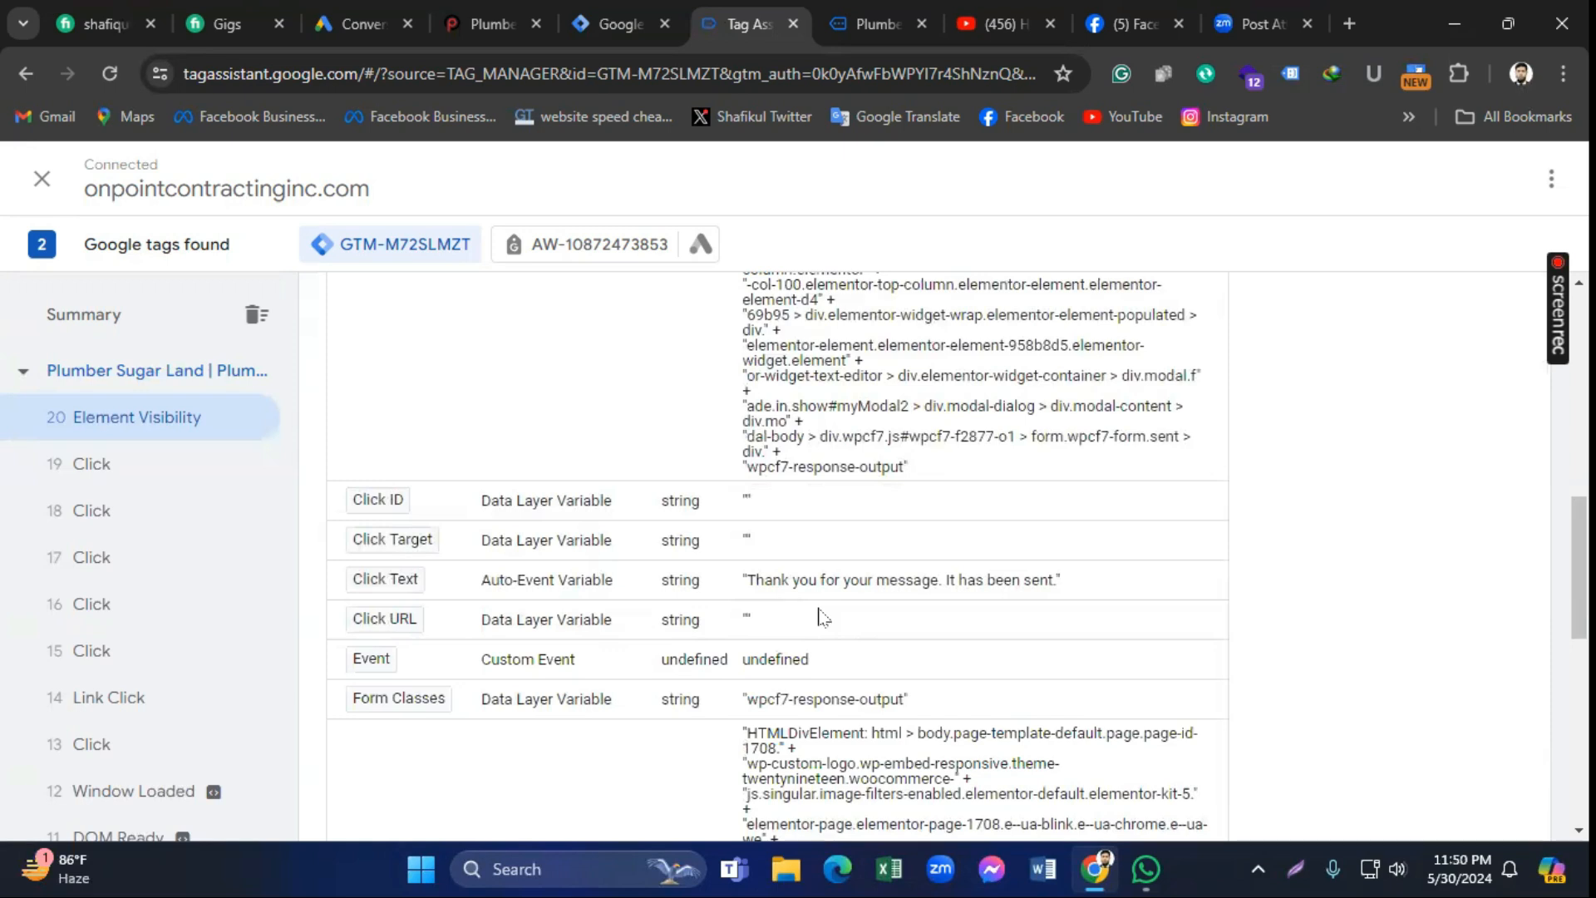
pyautogui.scroll(10, 819, 616)
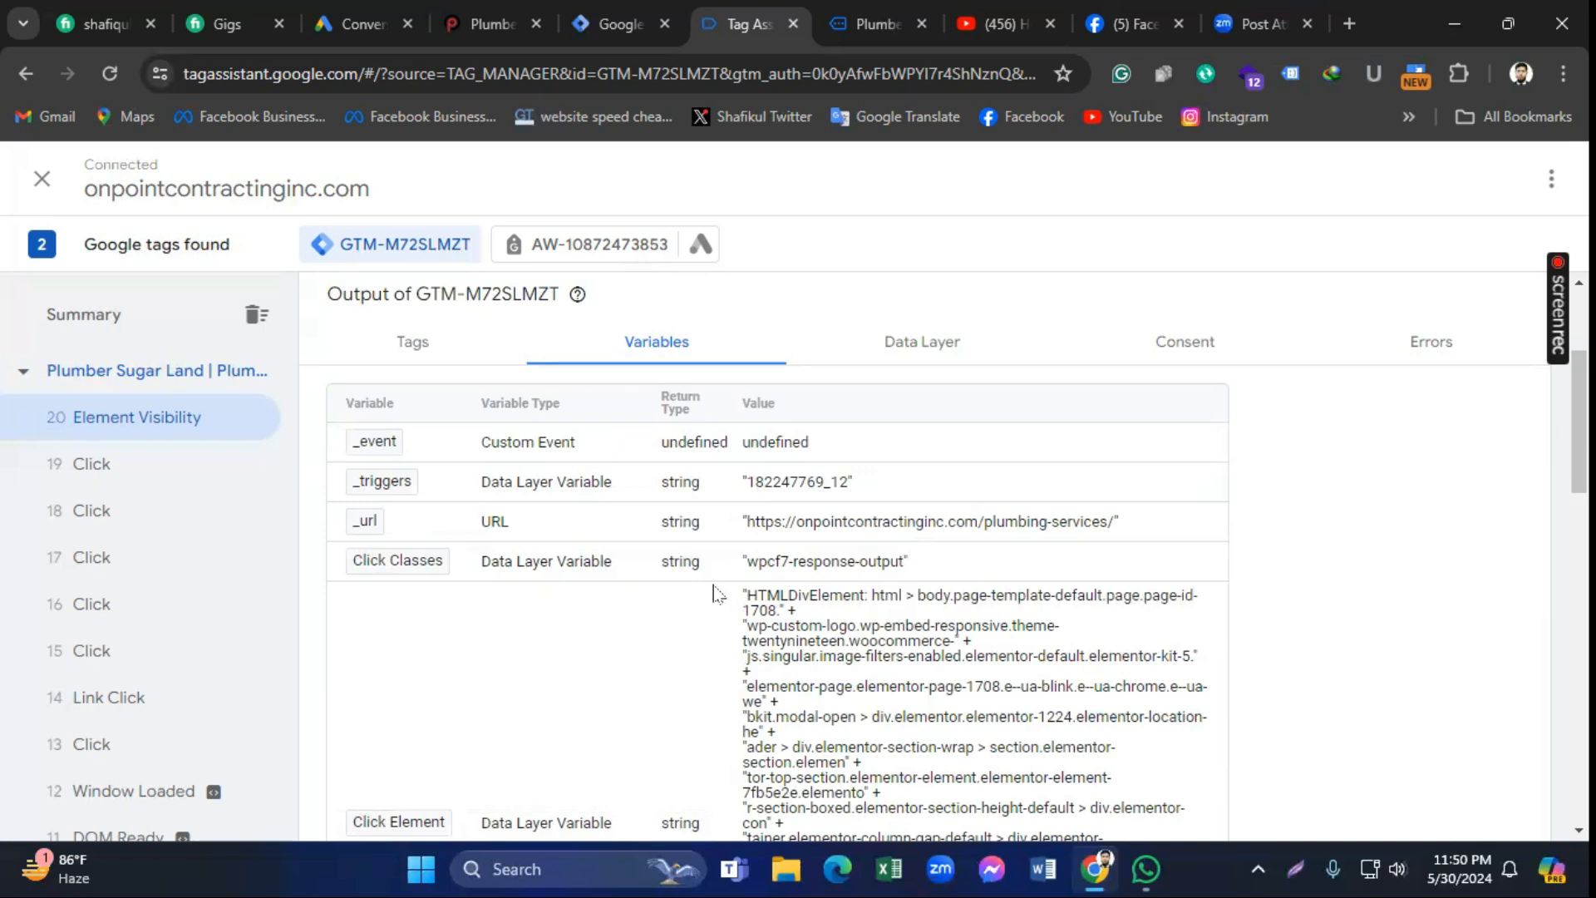
pyautogui.scroll(-5, 713, 593)
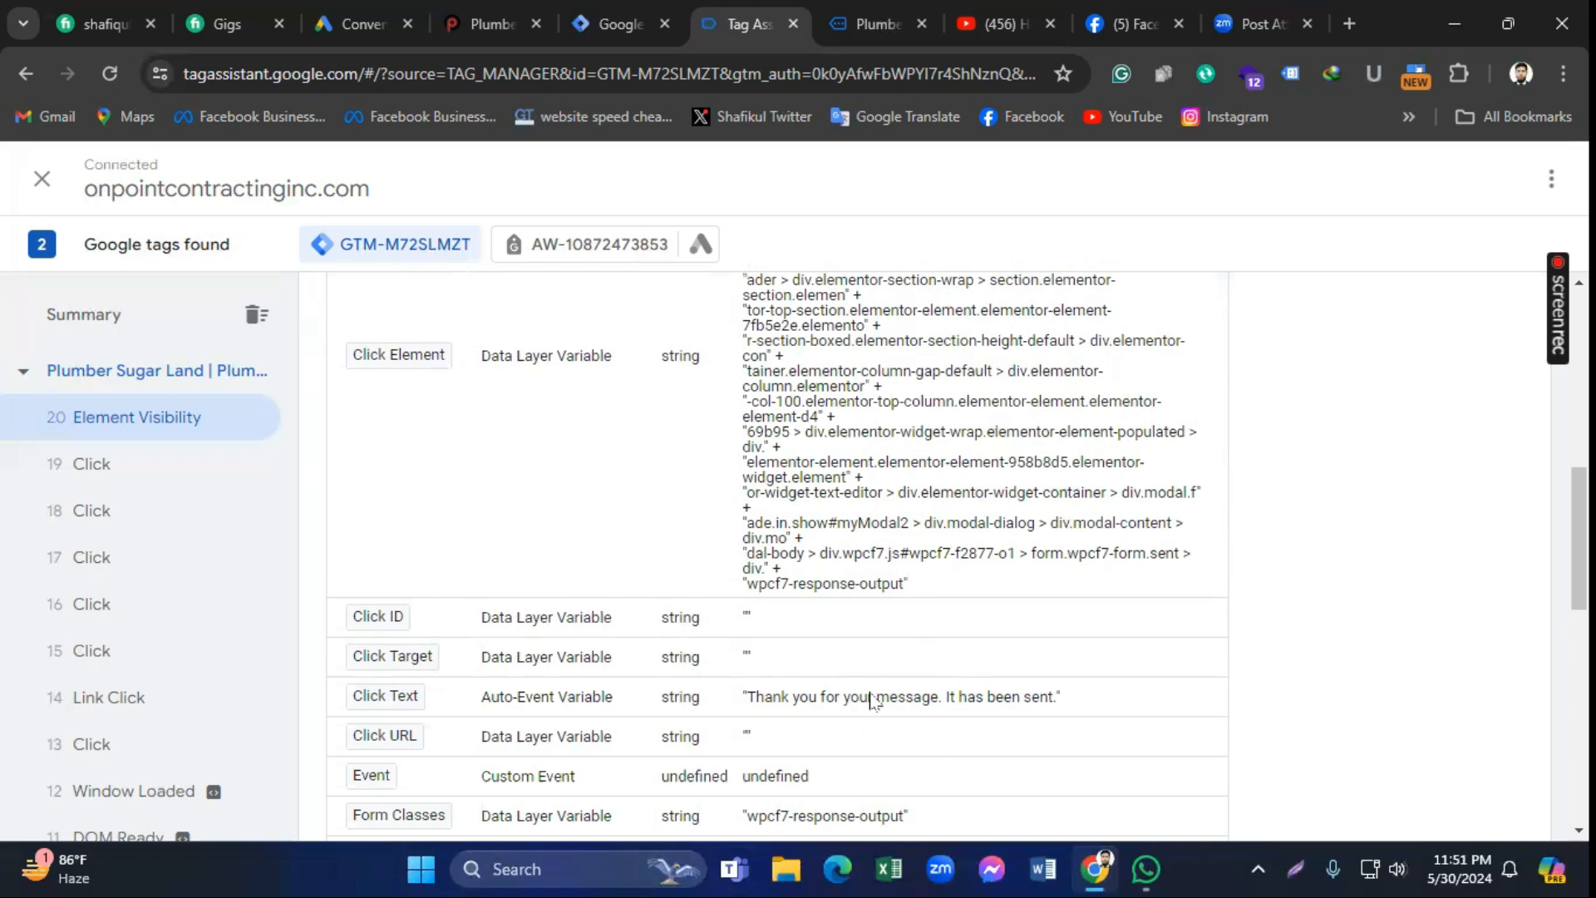
pyautogui.scroll(-1, 872, 701)
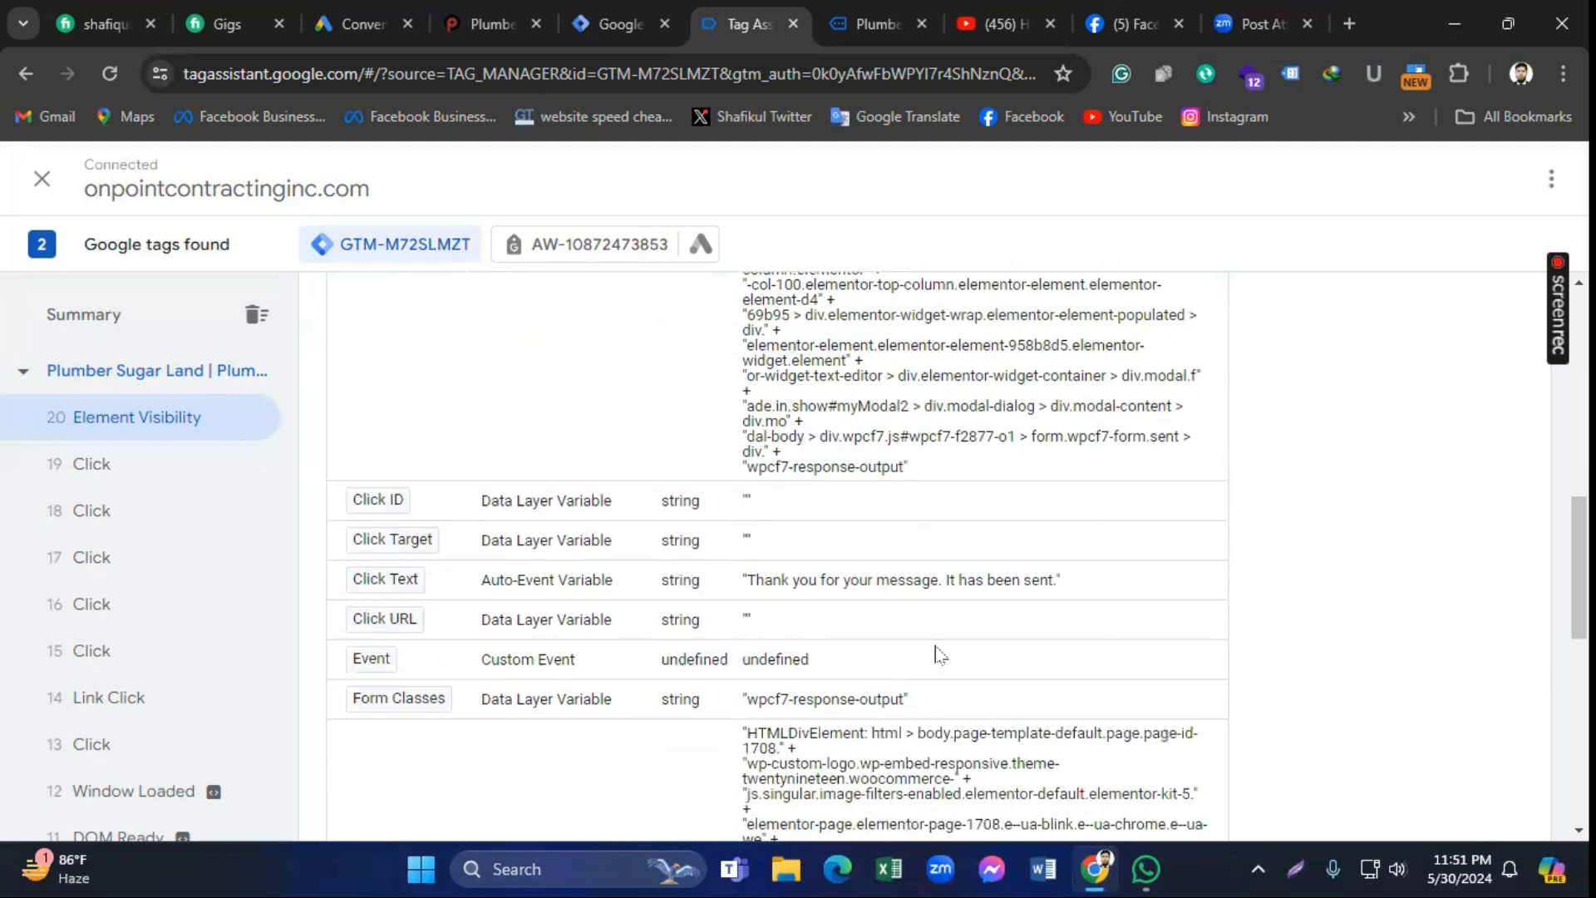